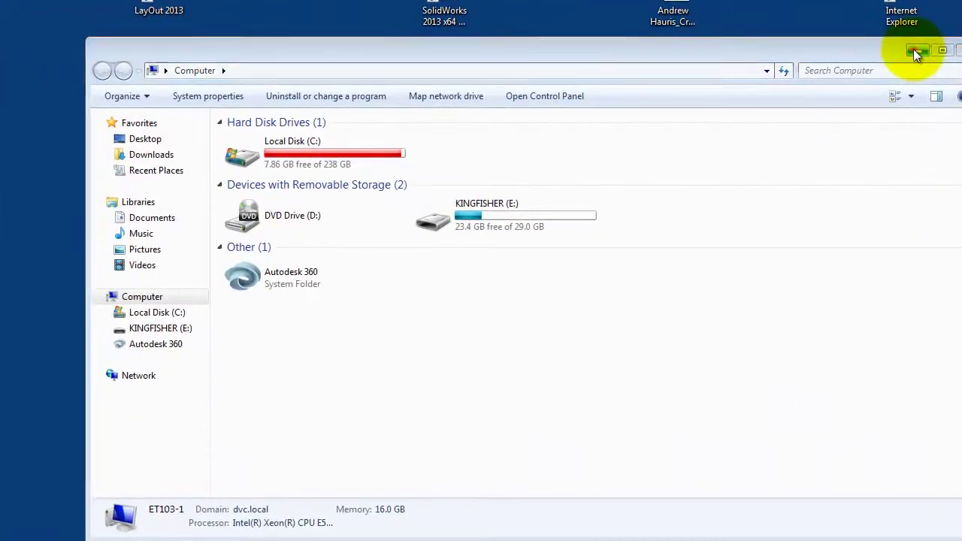
Step: Clear the open folder windows, launch Rhinoceros 5 with the Large Objects - Inches template, and maximize the Top viewport
click(715, 163)
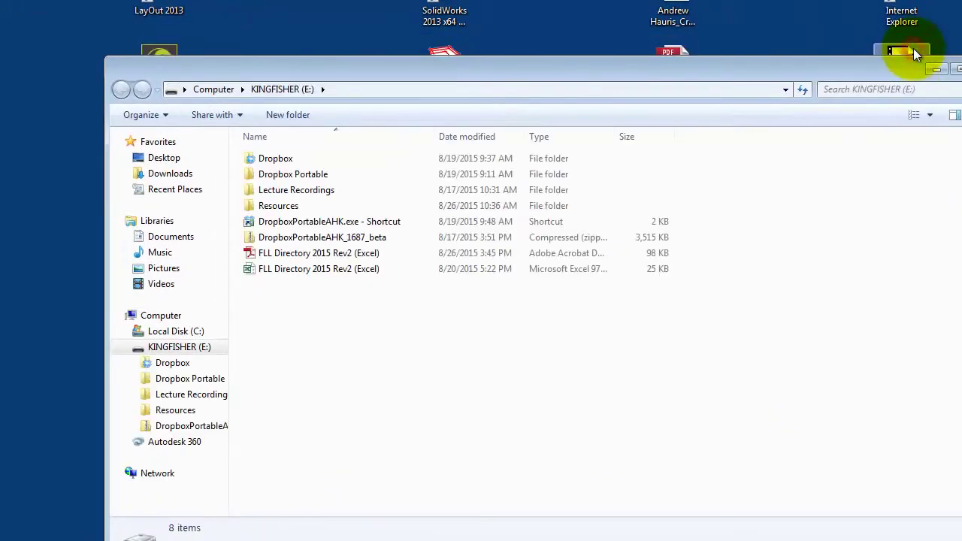
click(935, 70)
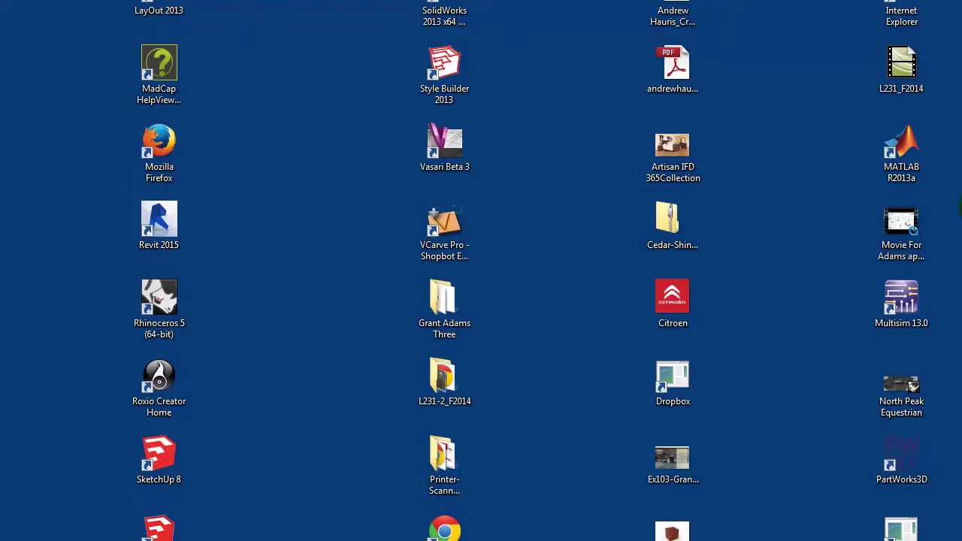
click(169, 304)
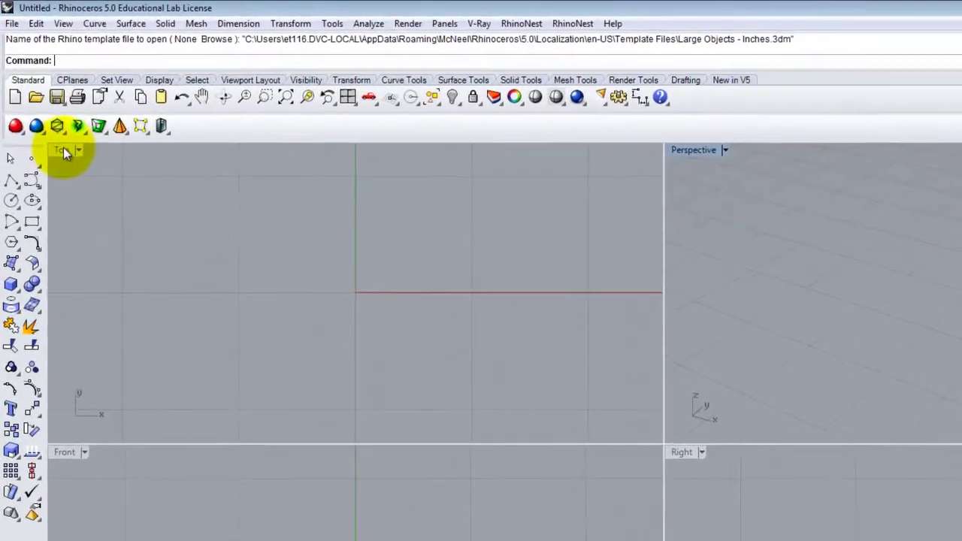
click(46, 100)
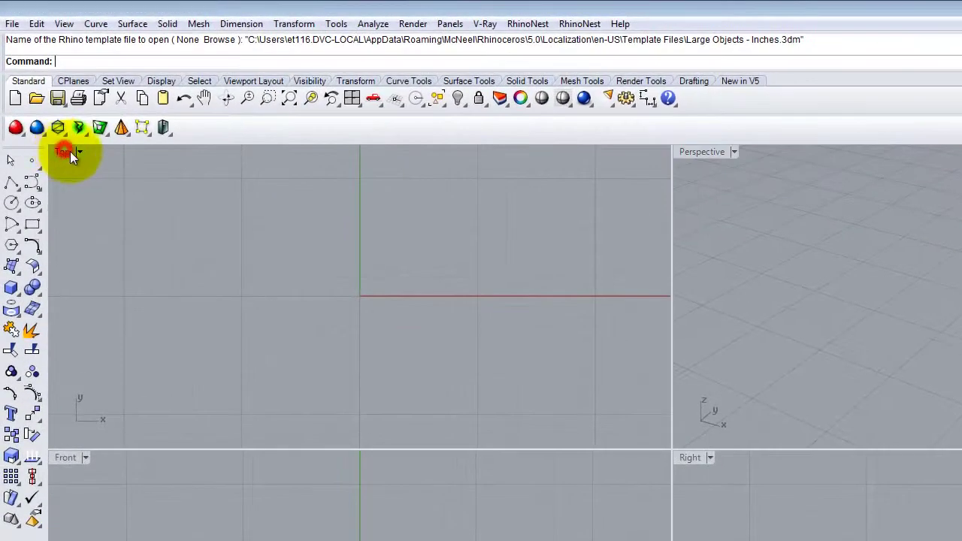
double_click(66, 151)
Step: Start a polyline at the origin 0,0 and turn on Ortho
click(11, 182)
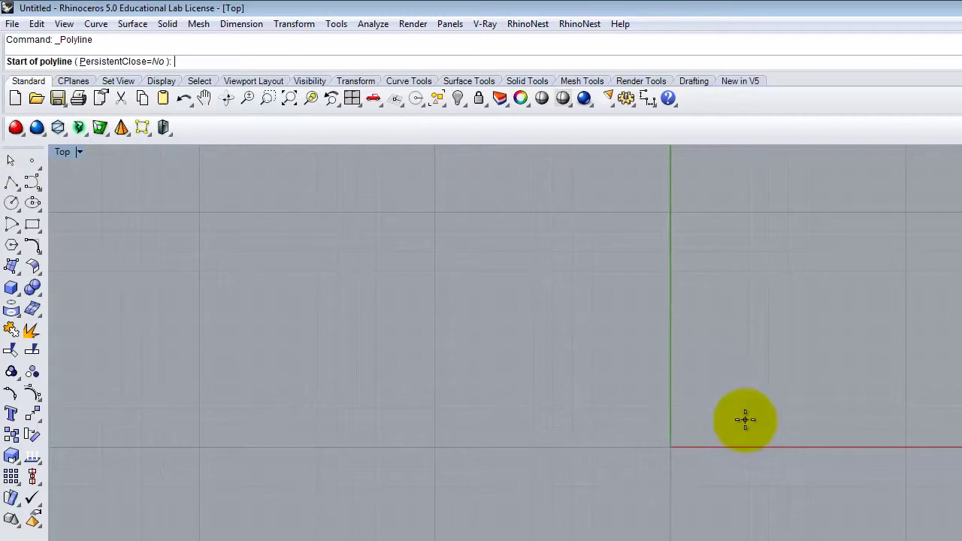
text(0,0)
key(Return)
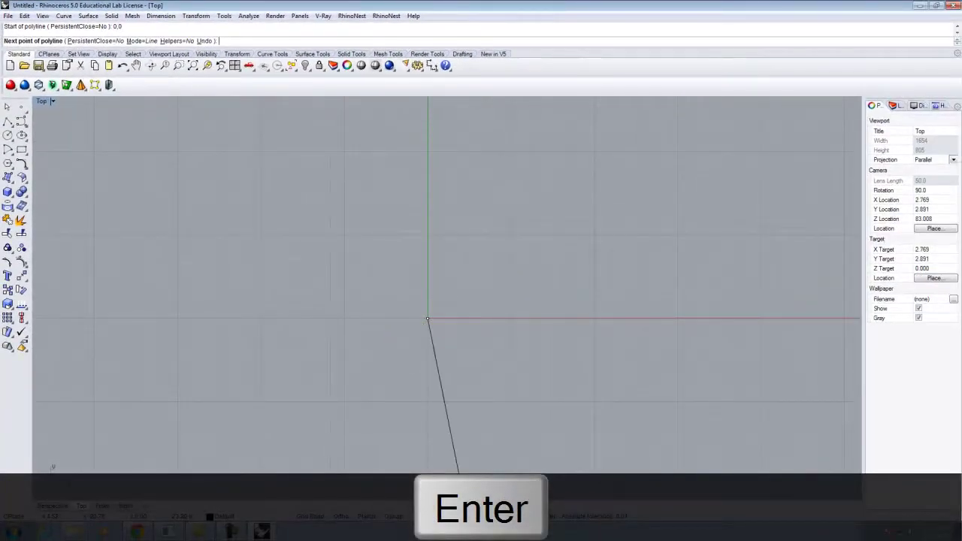
click(340, 516)
scroll(454, 280, down, 5)
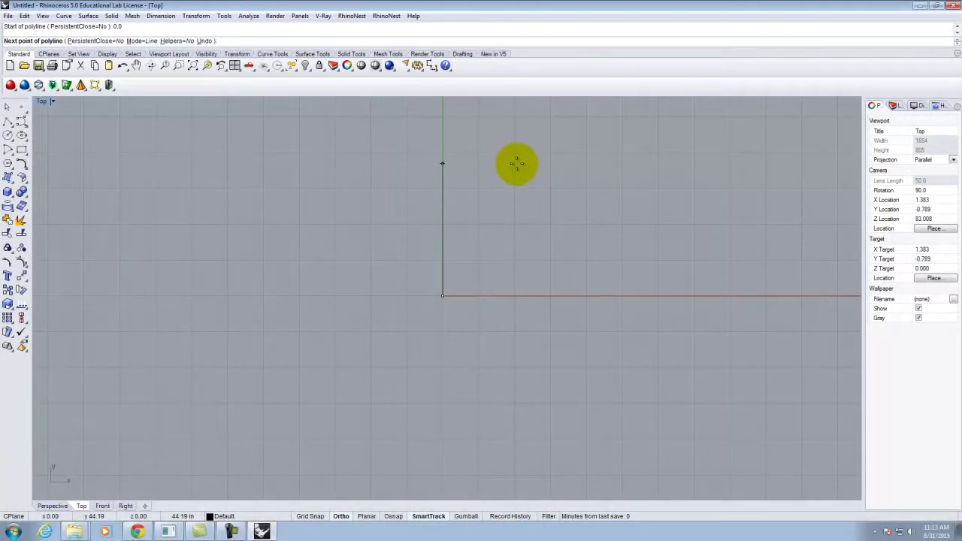
Step: Draw a 36-inch polyline segment straight up from the origin, followed by a 4-inch segment in the negative X direction
text(36)
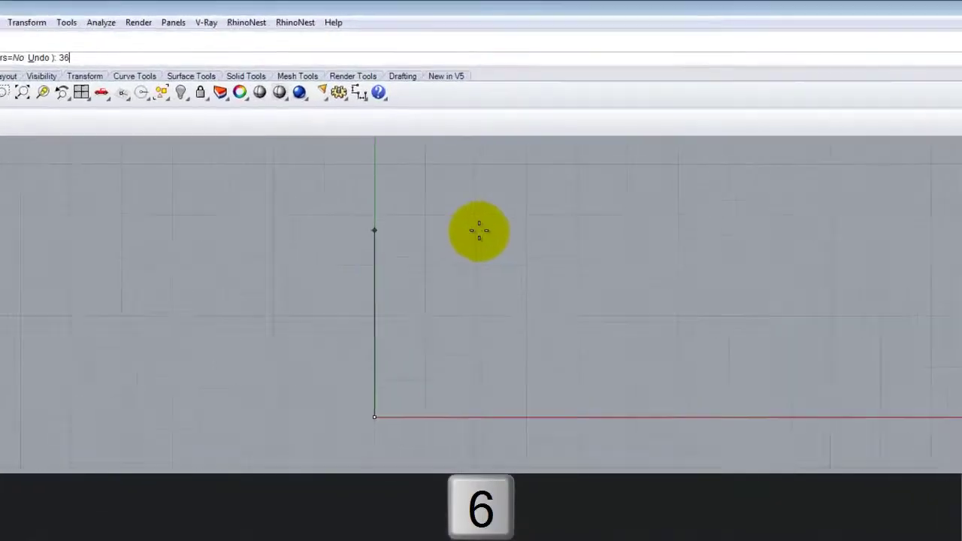
key(Return)
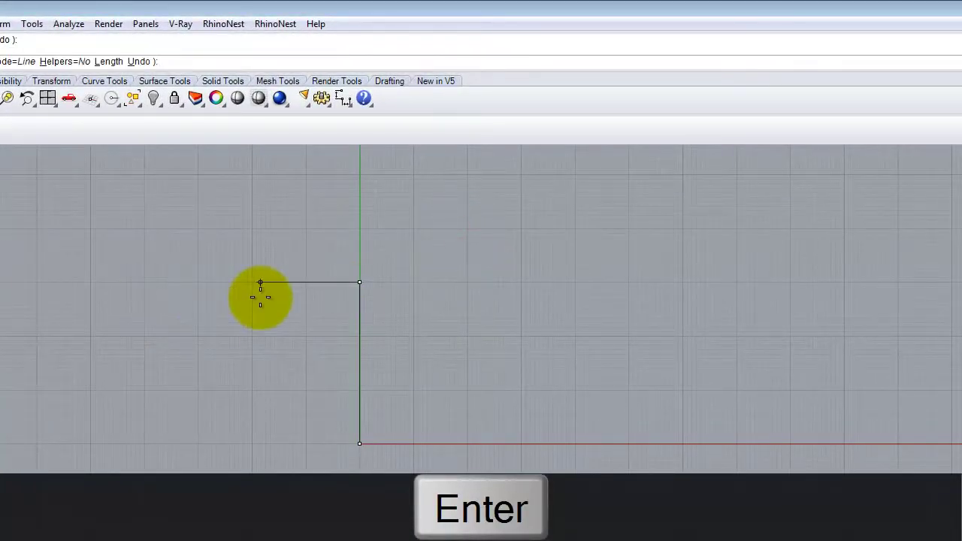
text(4")
key(Return)
click(245, 290)
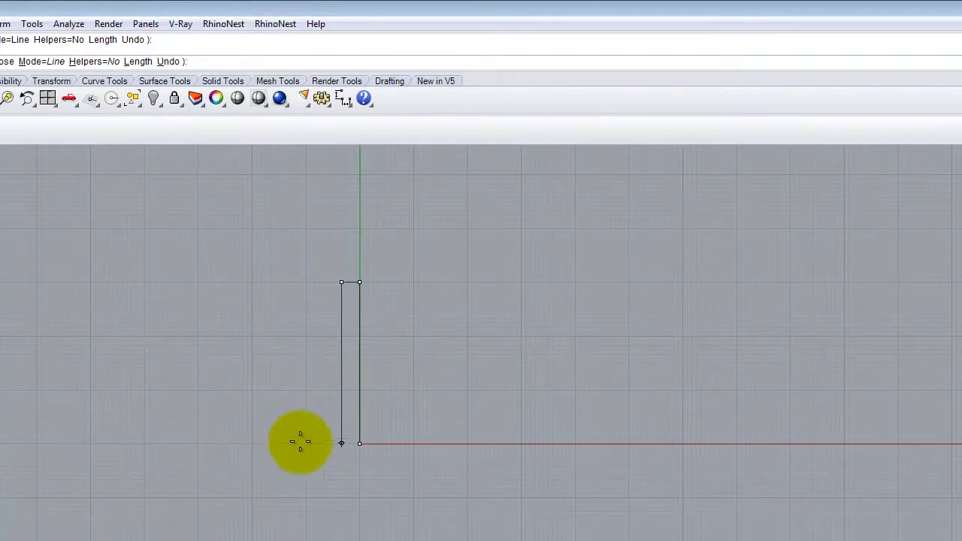
Step: Try adding a sloped segment with the relative point @-2,-369, undo it, and cancel the polyline
scroll(311, 439, up, 3)
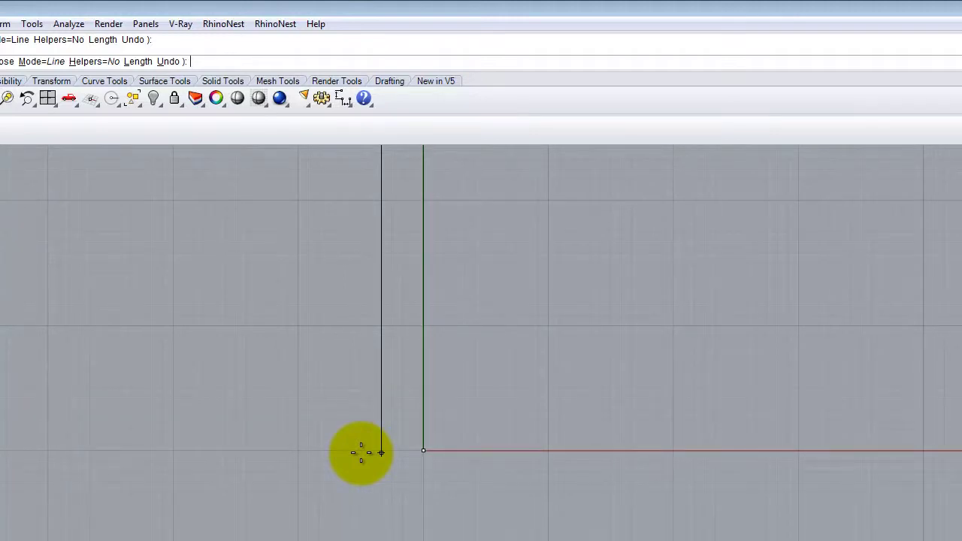
text(@)
text(-52)
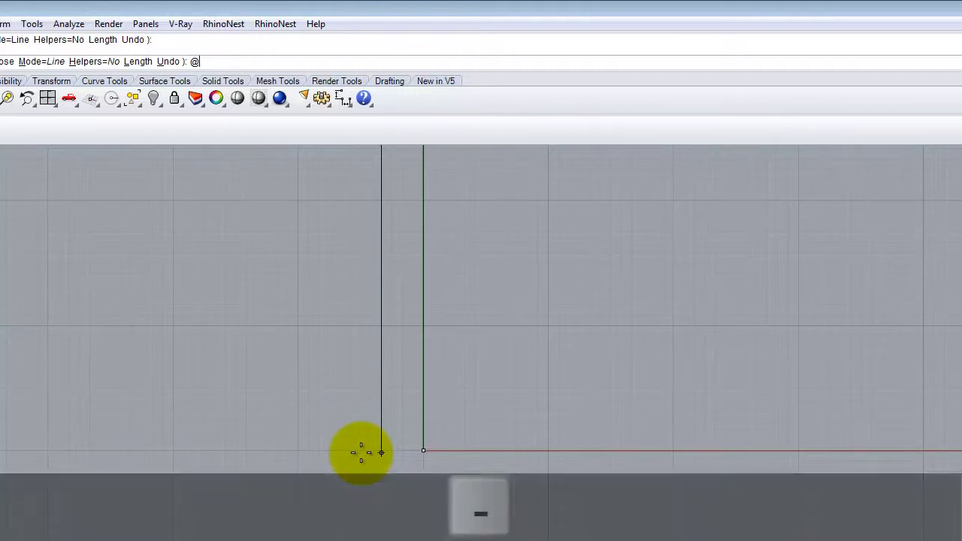
key(BackSpace)
key(BackSpace)
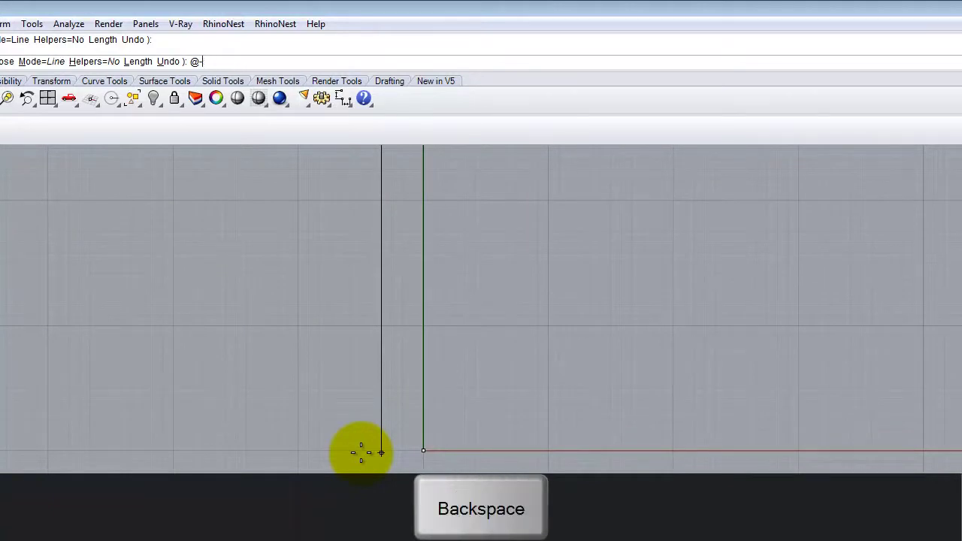
text(2)
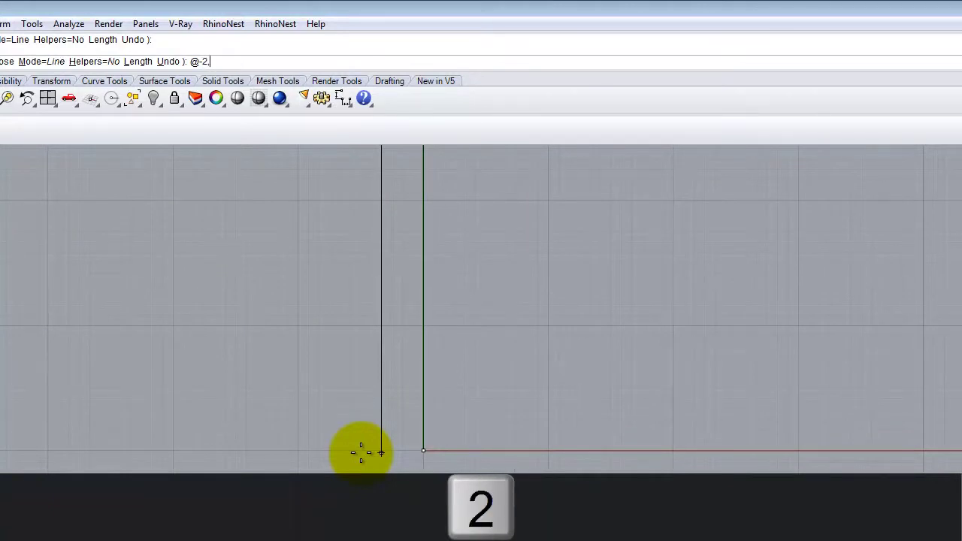
text(,)
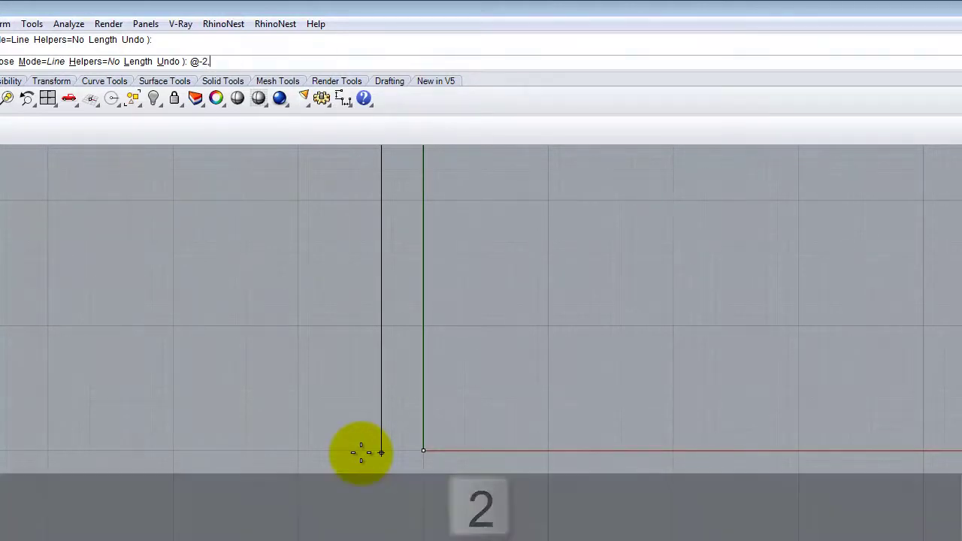
text(-369)
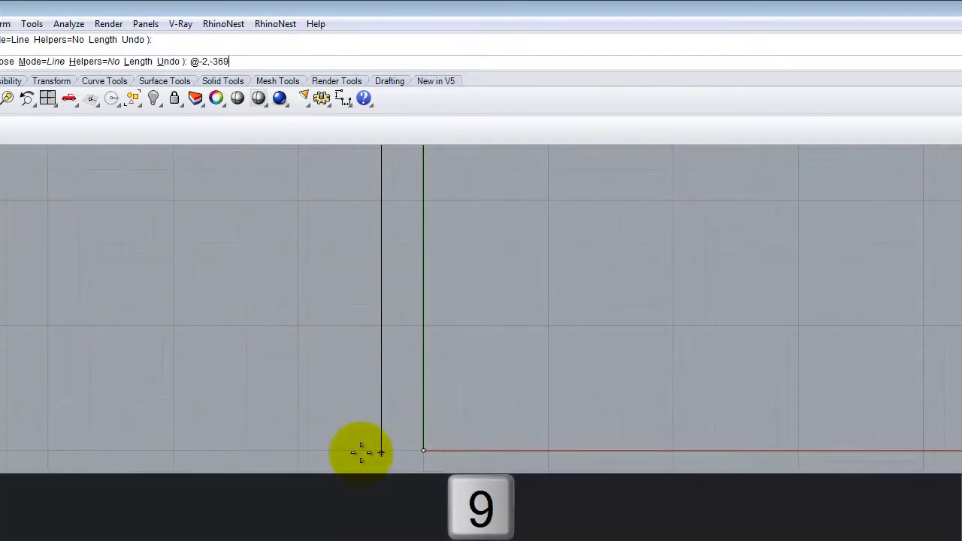
key(Return)
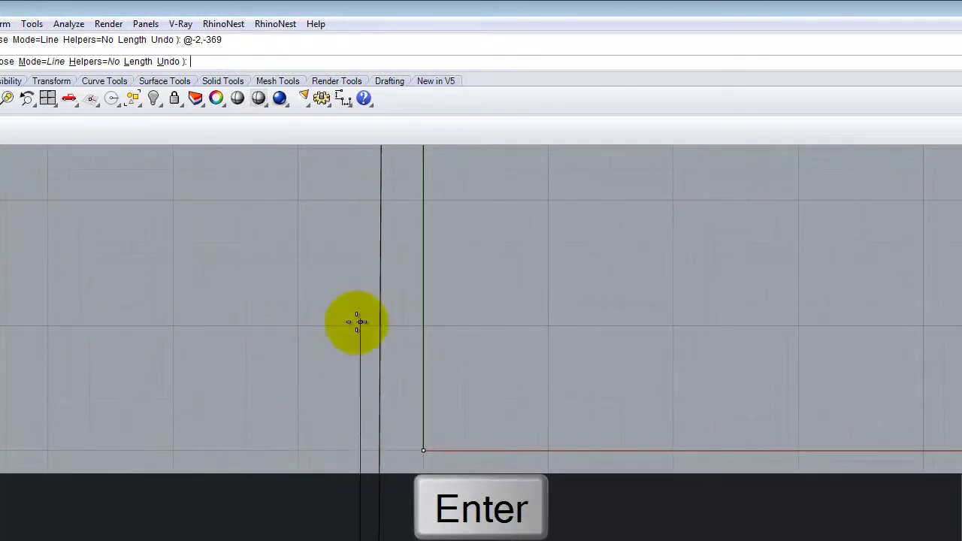
key(ctrl+z)
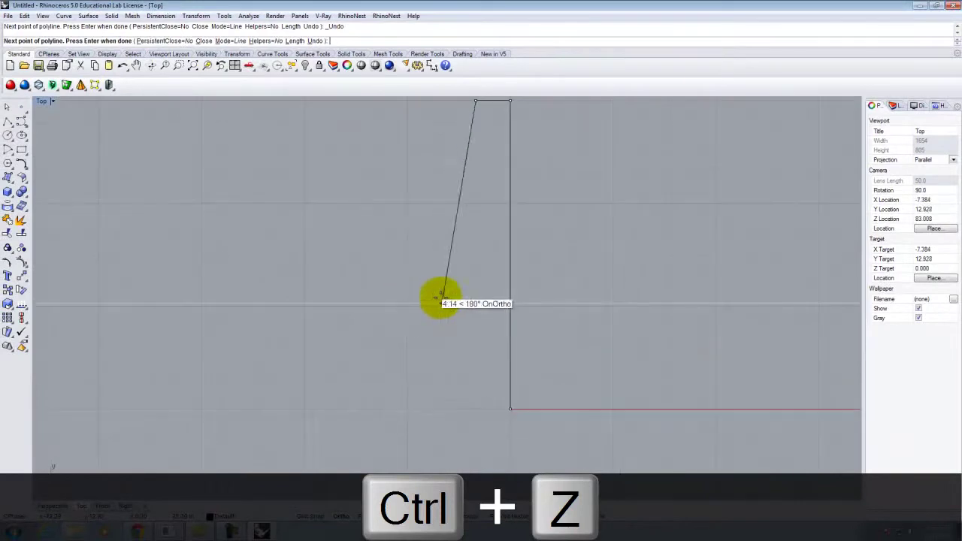
key(Escape)
Step: Start a new polyline at 0,0 with a 36-inch segment straight up and a 4-inch segment in the negative X direction
right_click(482, 394)
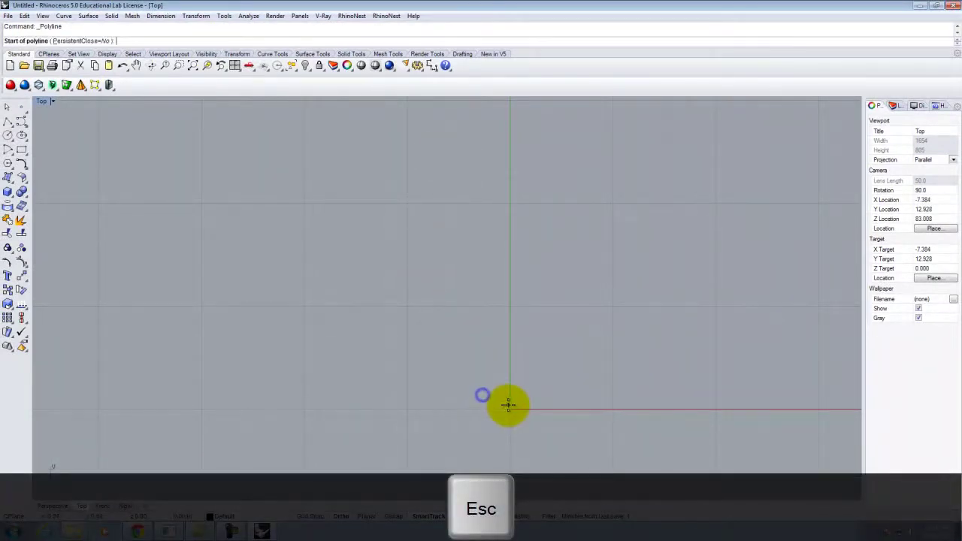
text(0,0)
key(Return)
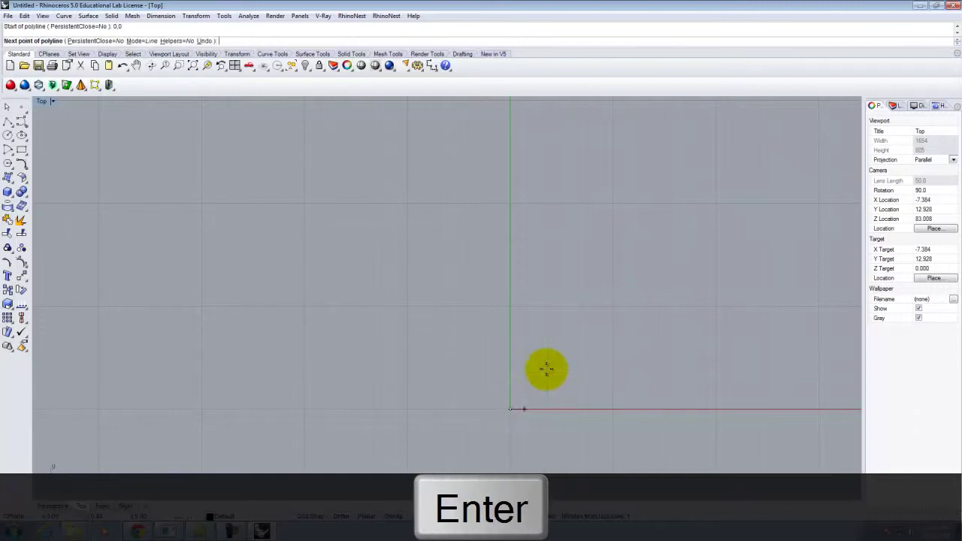
text(3.6)
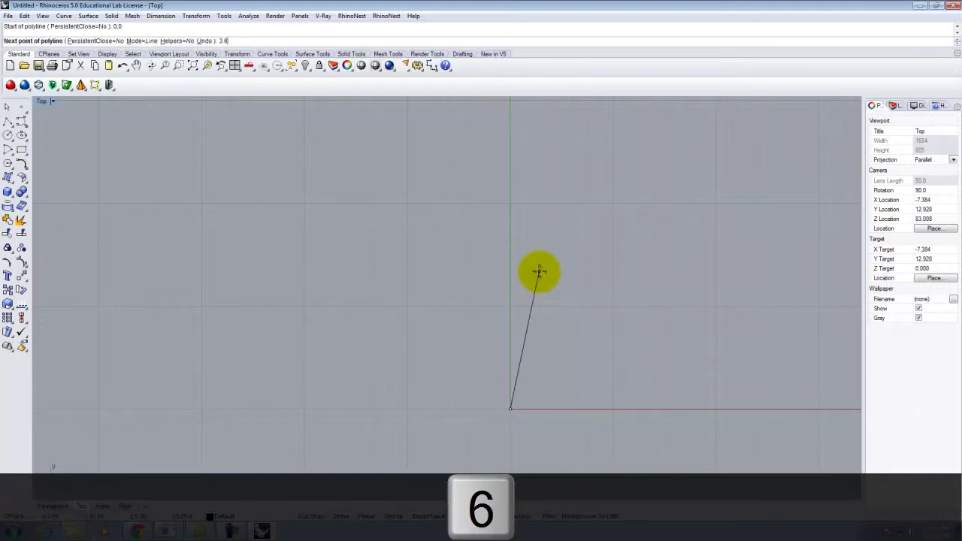
key(BackSpace)
key(BackSpace)
text(6)
key(Return)
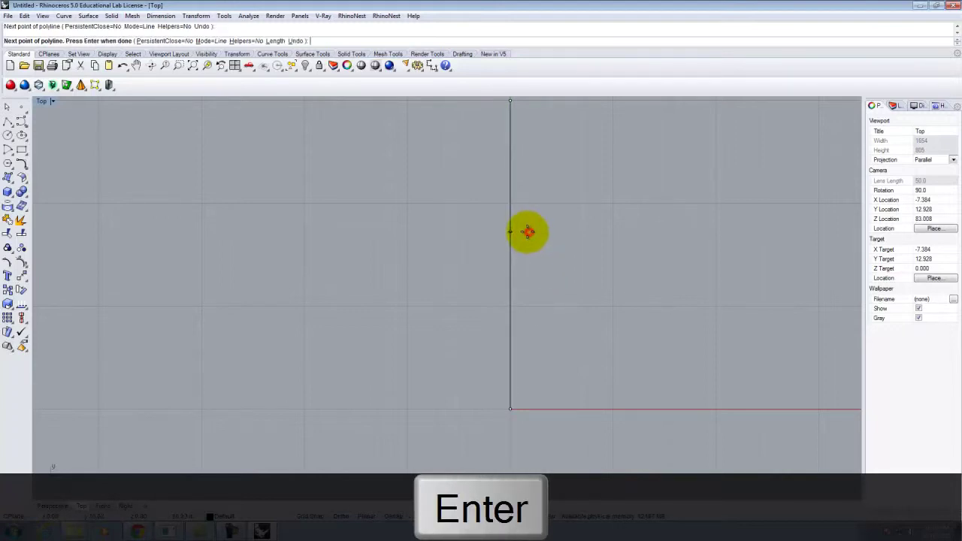
text(4)
key(Return)
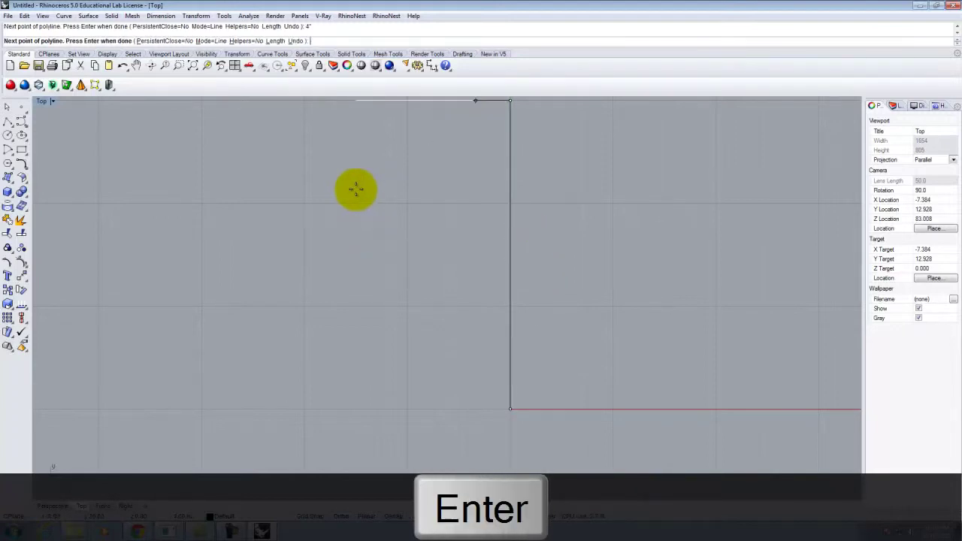
click(356, 188)
Step: Add a sloped side to the relative point @-2",-36", followed by a 6-inch segment straight down
text(@)
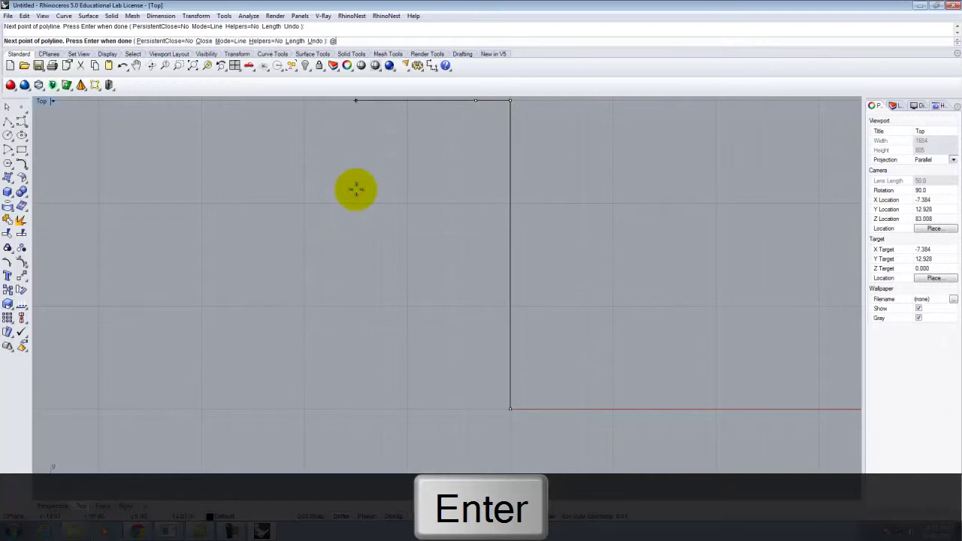
text(-2')
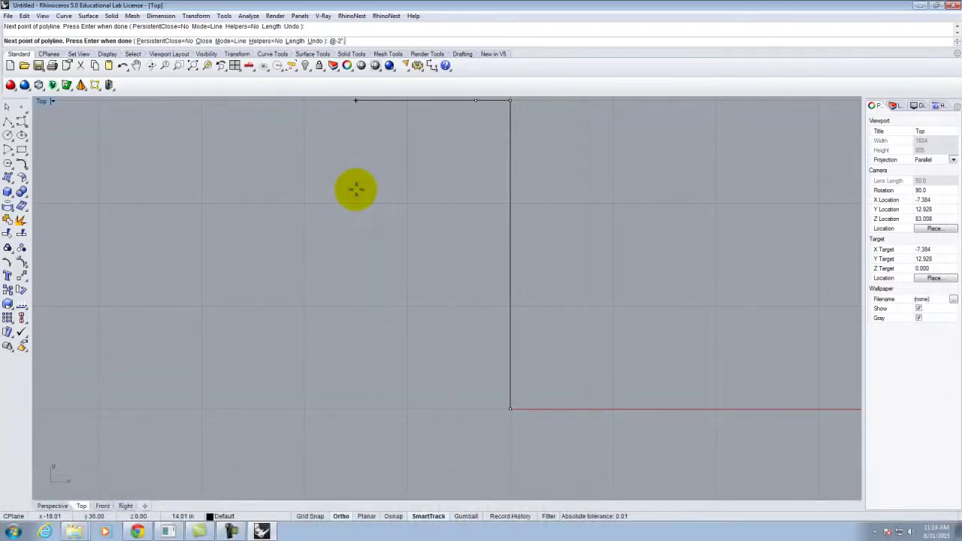
text(,-36')
key(Return)
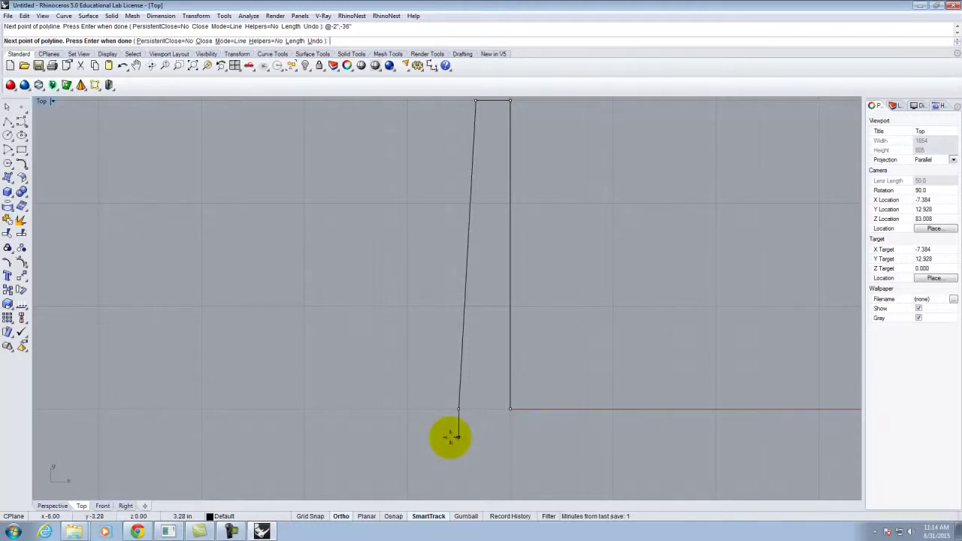
text(6)
key(Return)
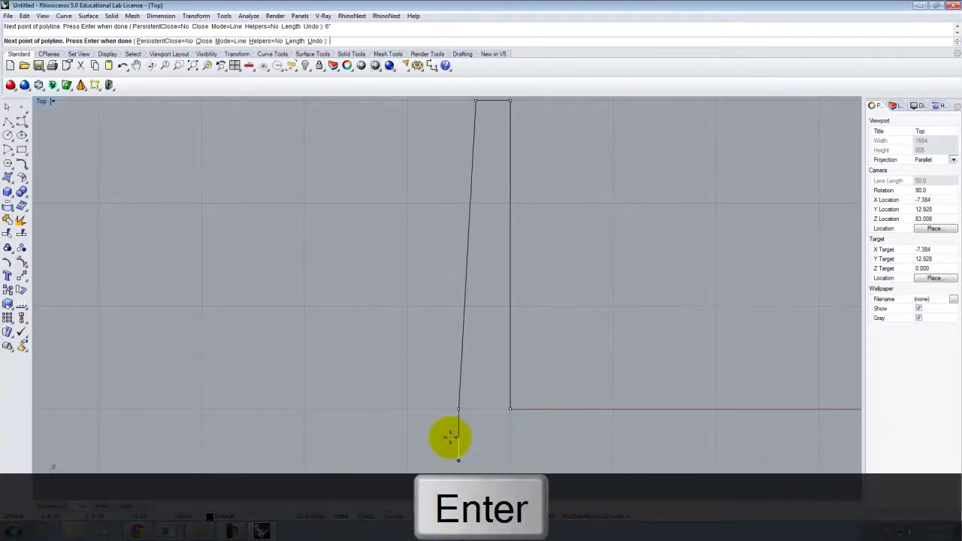
click(508, 467)
scroll(249, 354, down, 3)
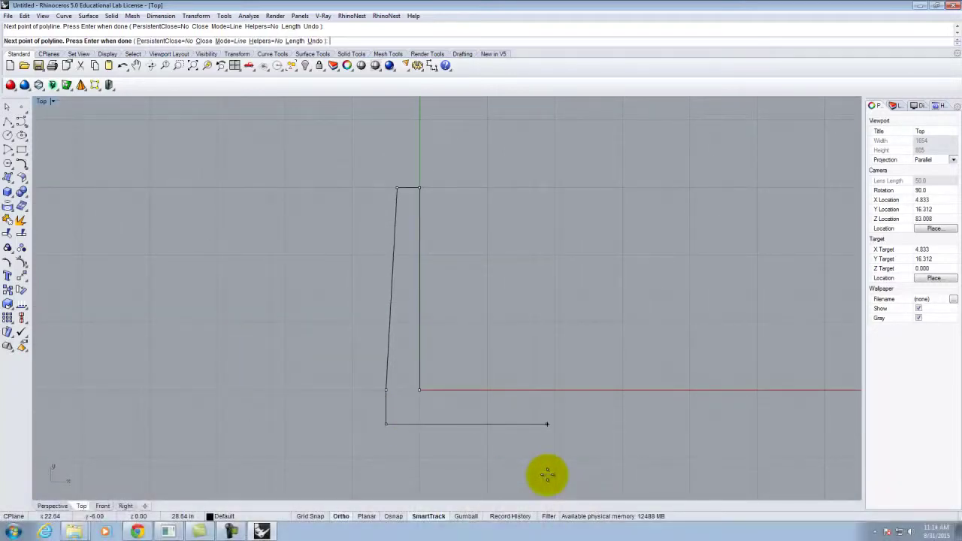
text(@)
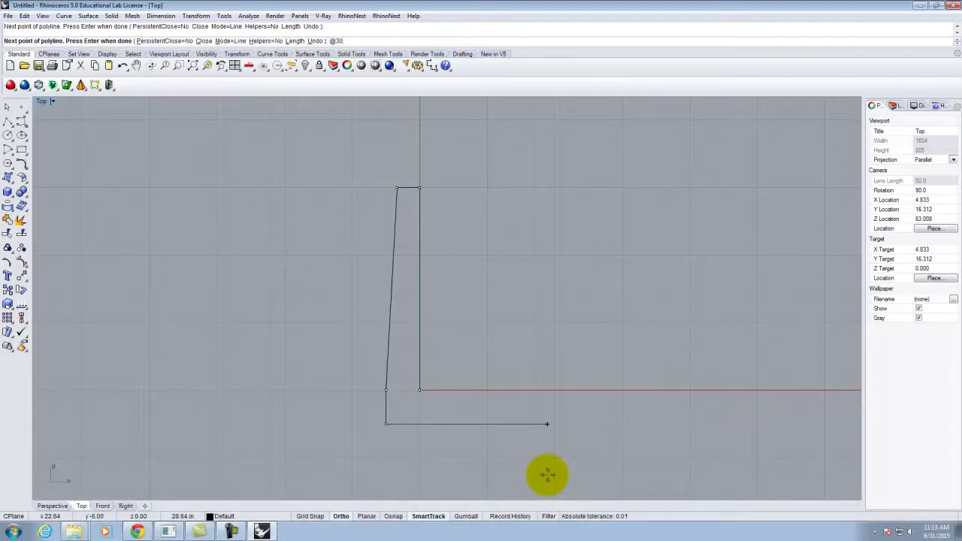
text(30,-6)
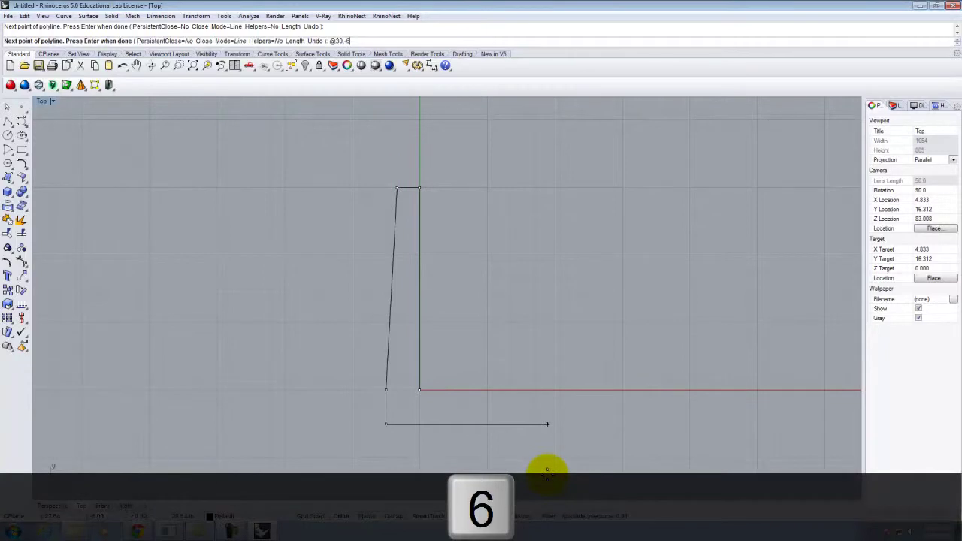
key(Return)
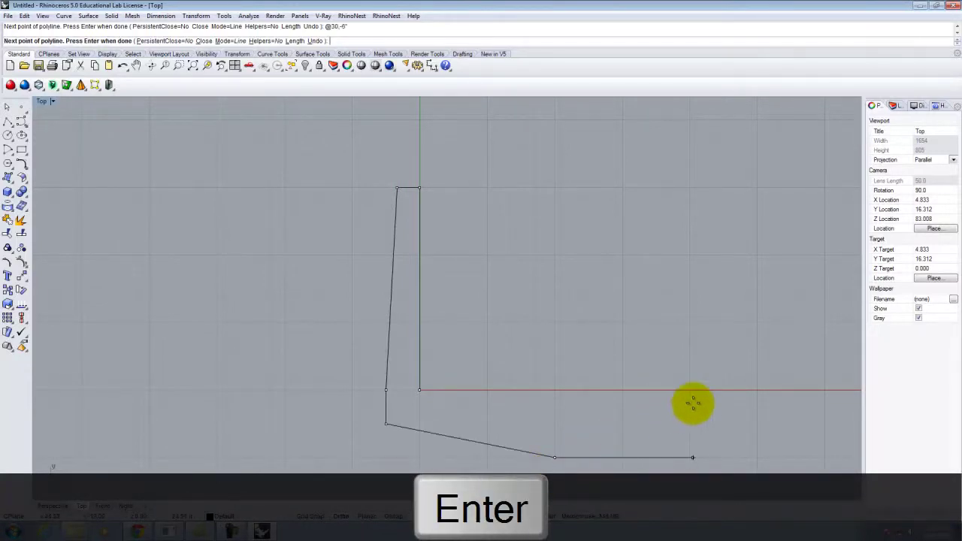
text(@)
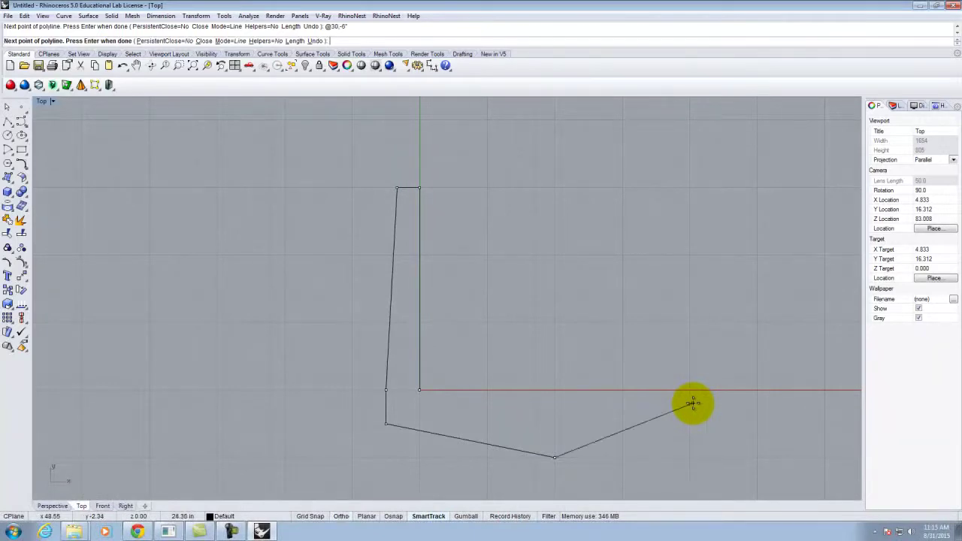
text(30)
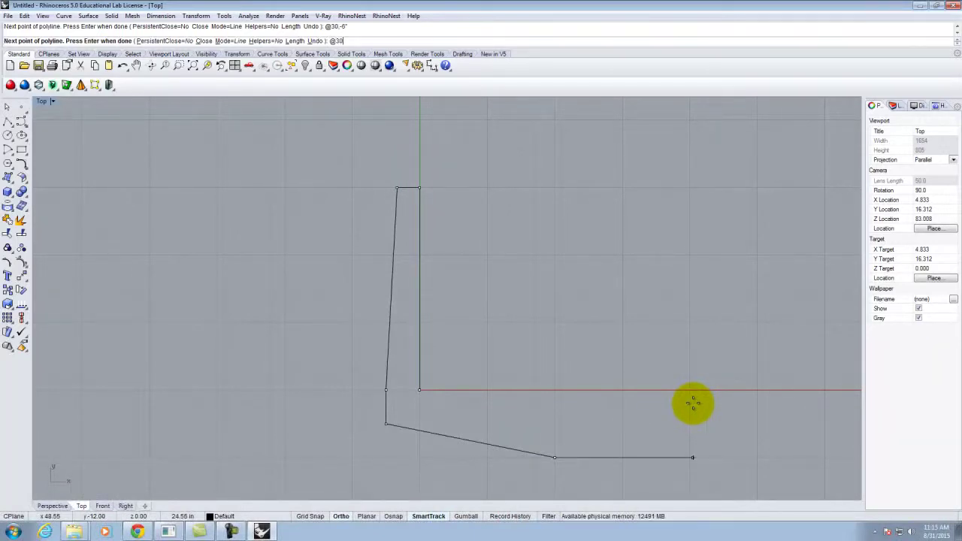
text(,6)
key(Return)
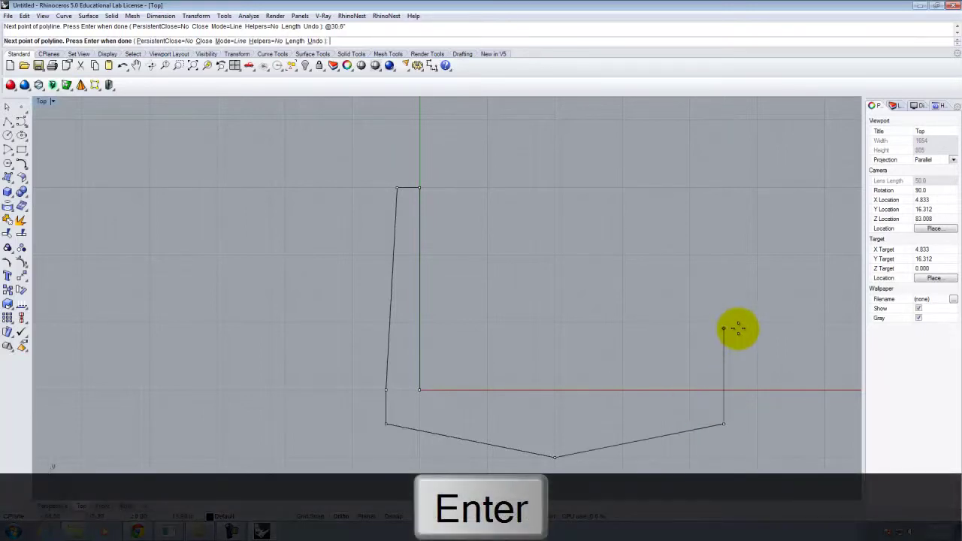
Step: Add a 6-inch segment straight up from the far end of the sloped bottom
text(6)
key(Return)
click(696, 281)
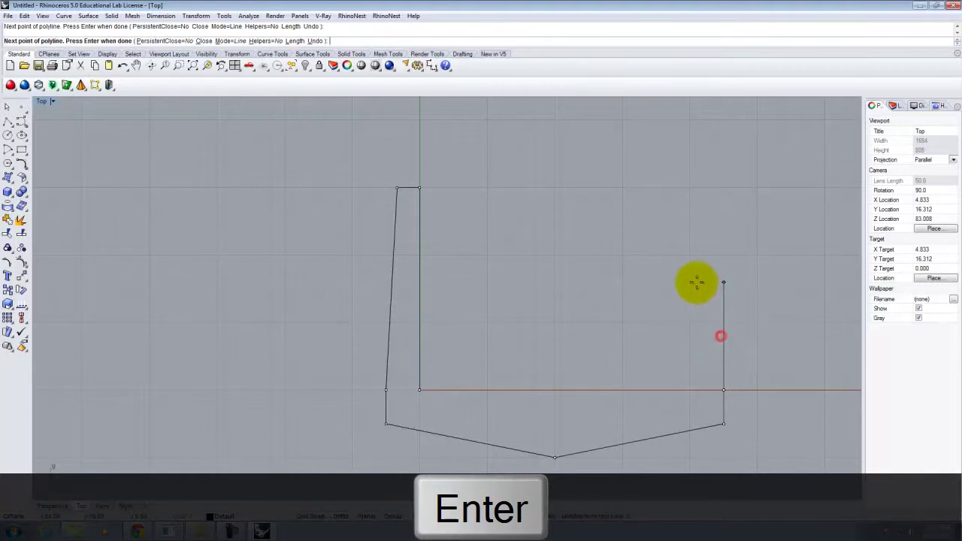
Step: Add the second sloped side of the profile using the relative point @-2",36"
text(@)
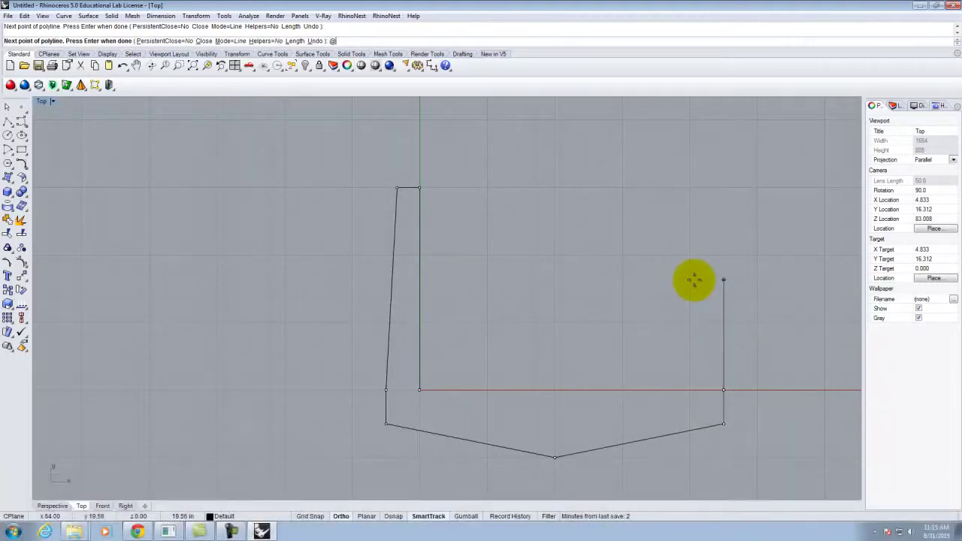
text(-2)
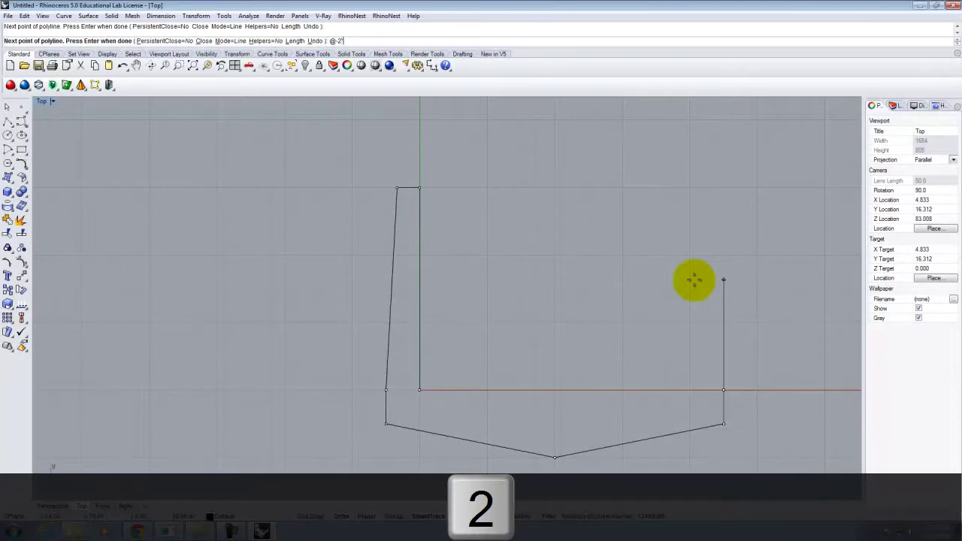
text(",36")
key(Return)
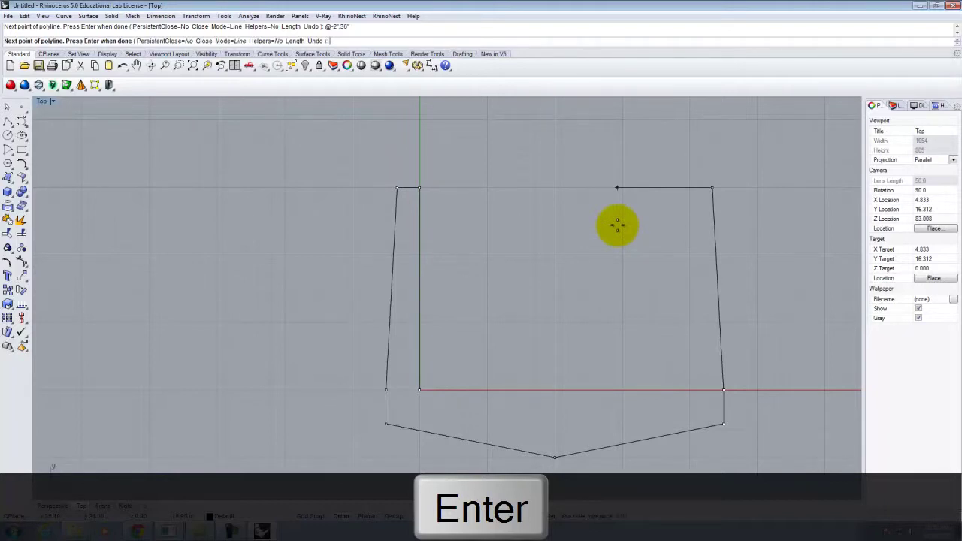
Step: Add a 4-inch segment in the negative X direction and a 36-inch segment straight down to the X axis
text(4")
key(Return)
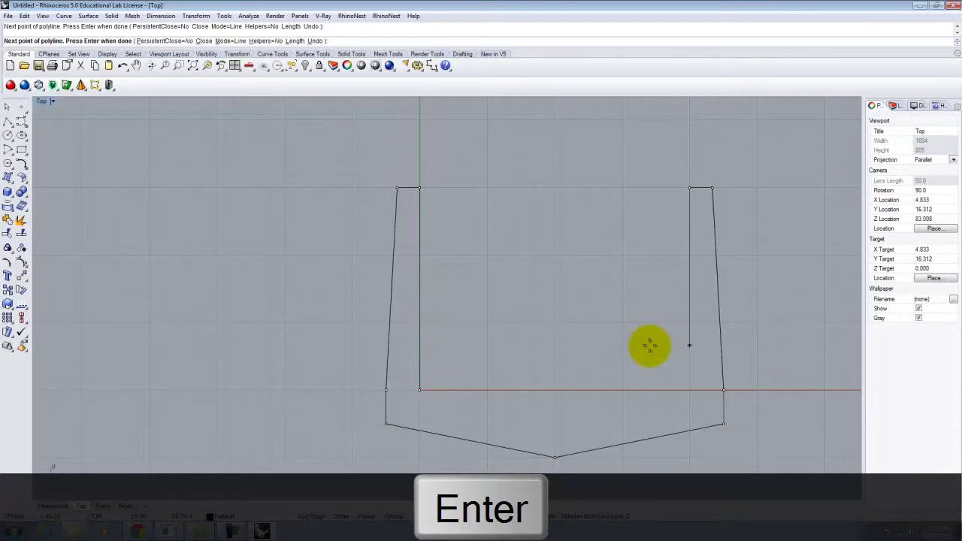
text(36")
key(Return)
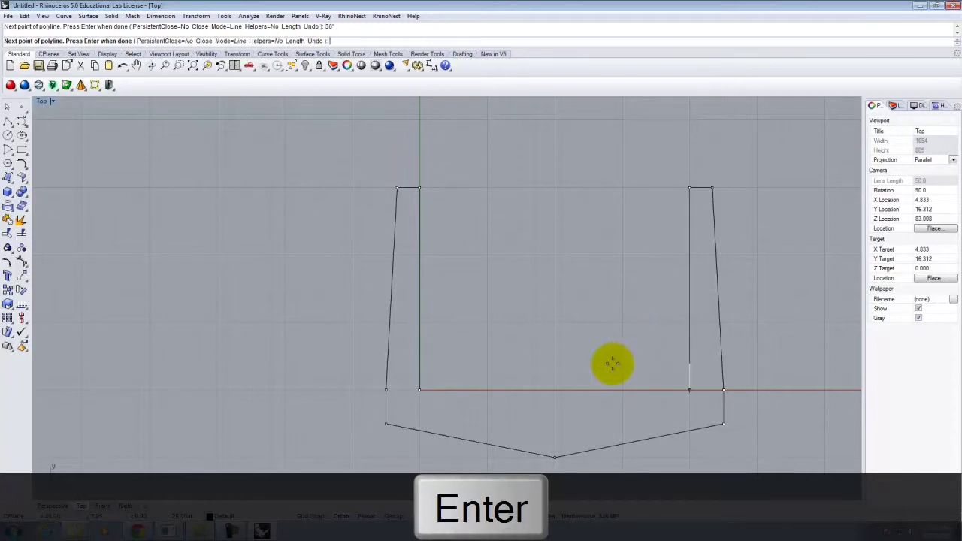
click(612, 390)
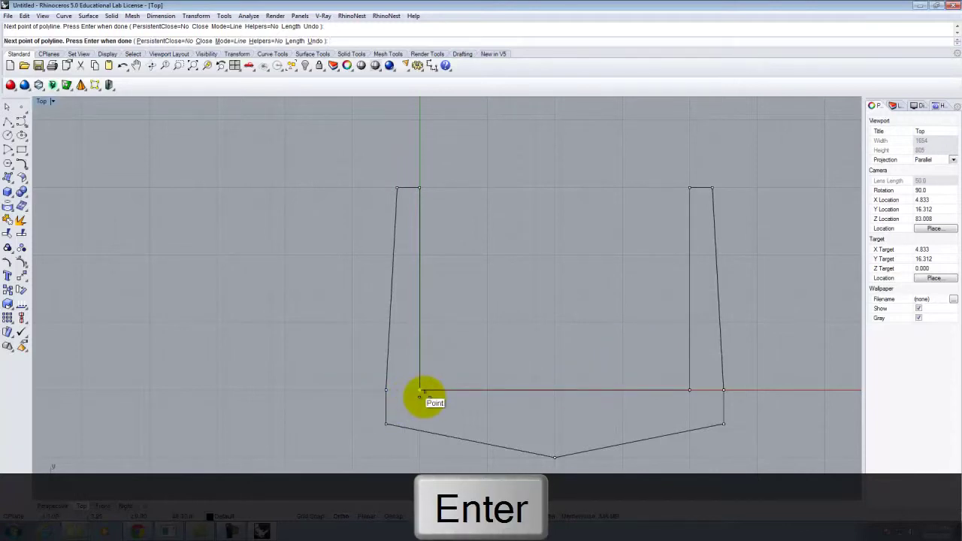
Step: Close the polyline back to its start point and select the profile to check that it is one closed curve
text(c)
key(Return)
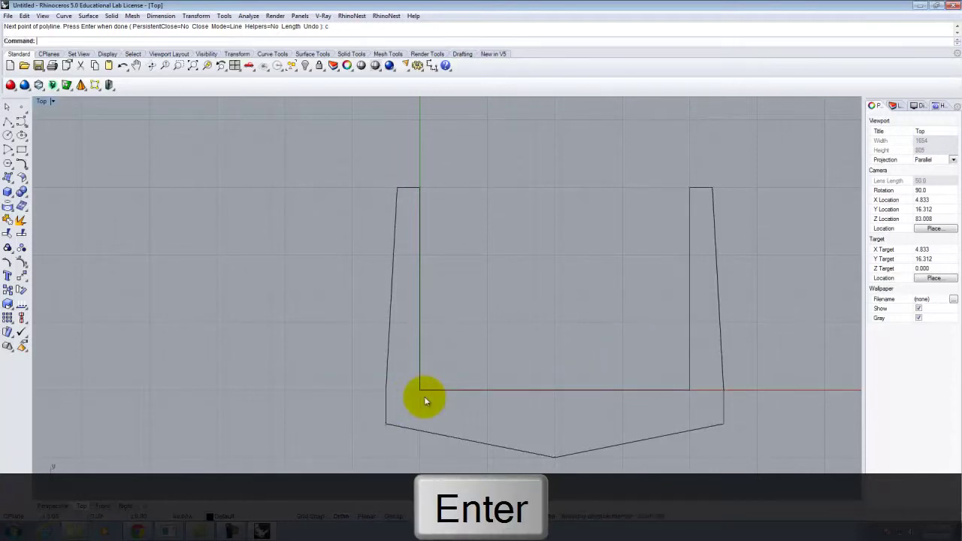
click(693, 279)
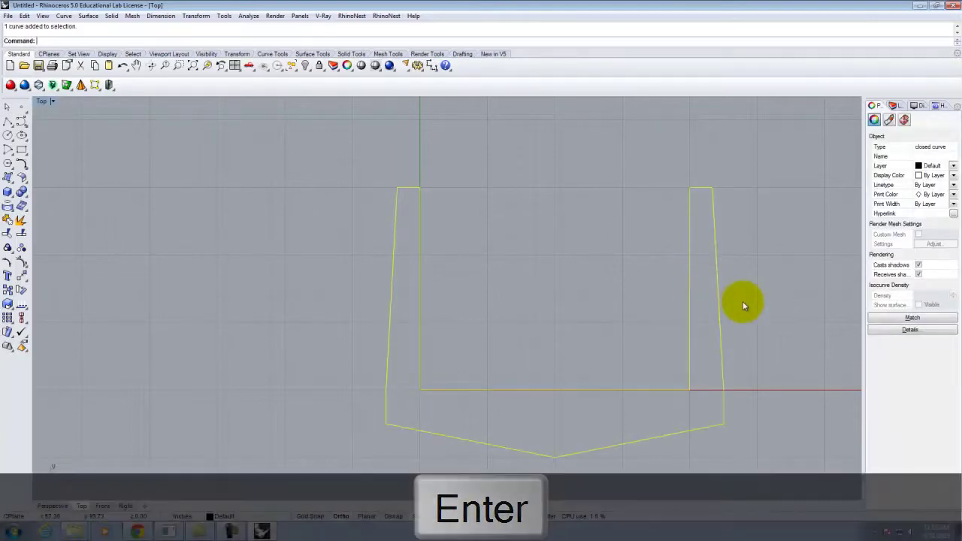
click(588, 314)
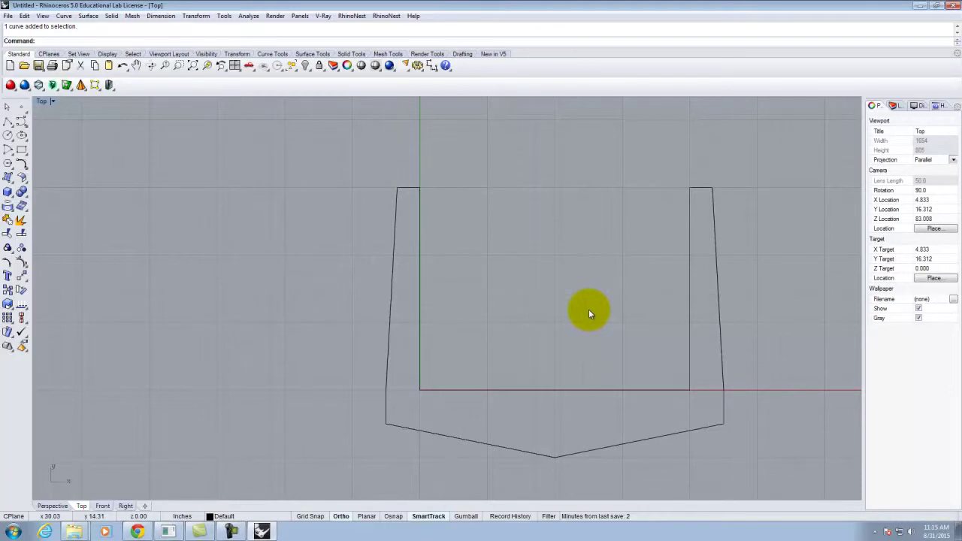
click(468, 390)
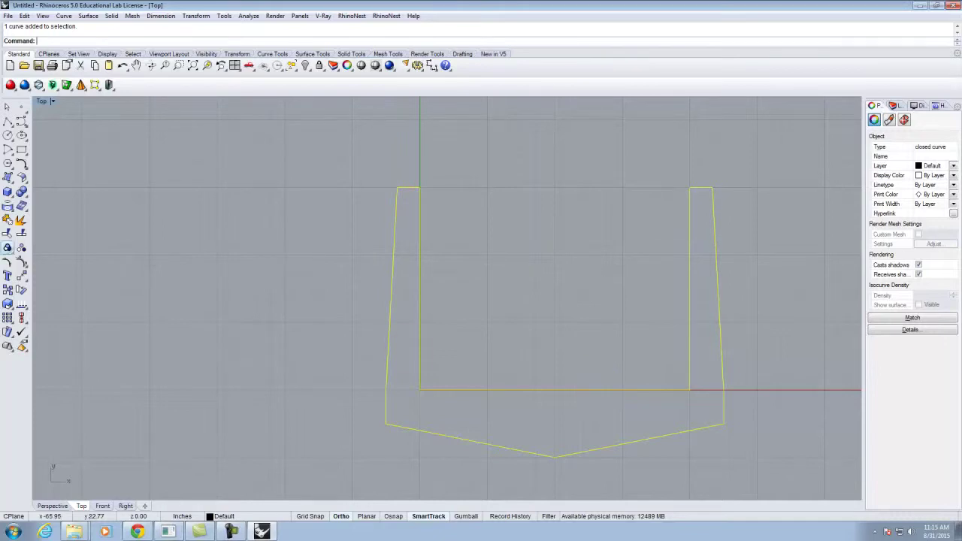
Step: Draw a separate open polyline beside the profile with a 36-inch segment straight up and a 4-inch segment in the negative X direction
click(8, 120)
scroll(617, 331, down, 4)
scroll(140, 301, down, 3)
scroll(512, 331, up, 3)
scroll(512, 331, up, 1)
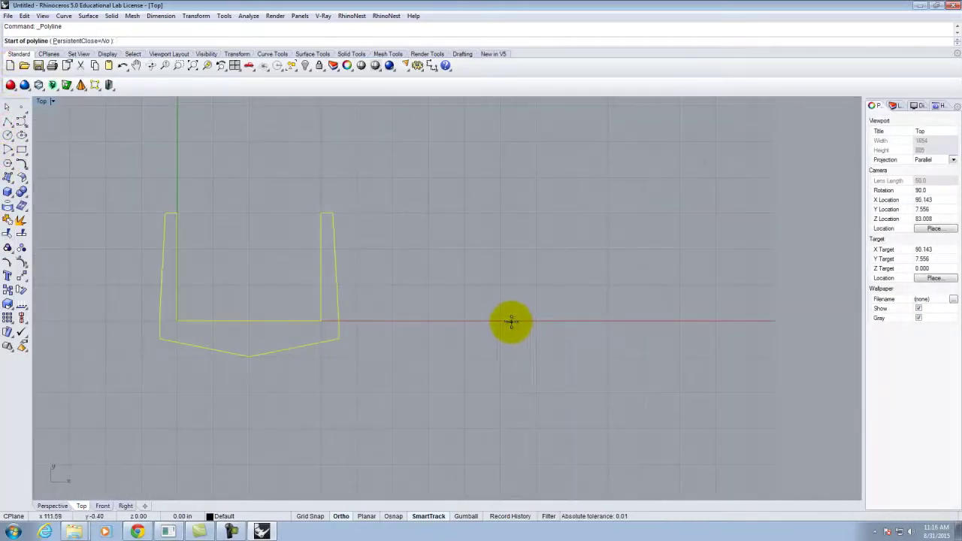
scroll(421, 412, down, 3)
scroll(496, 259, up, 3)
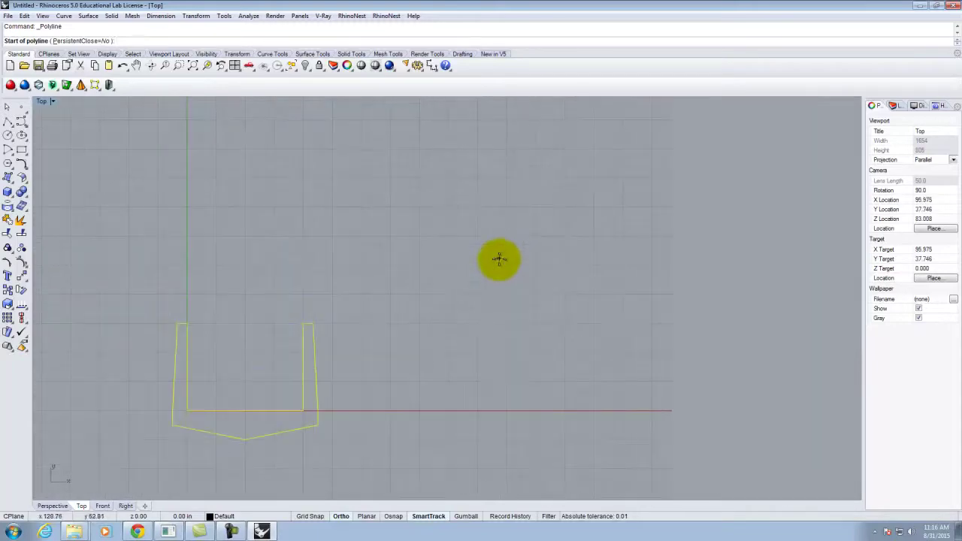
click(467, 333)
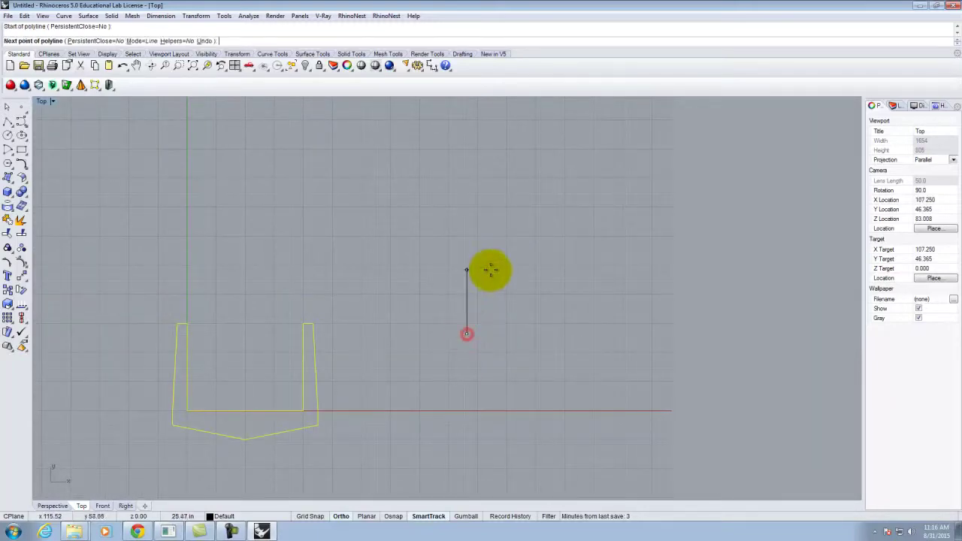
text(36)
key(Return)
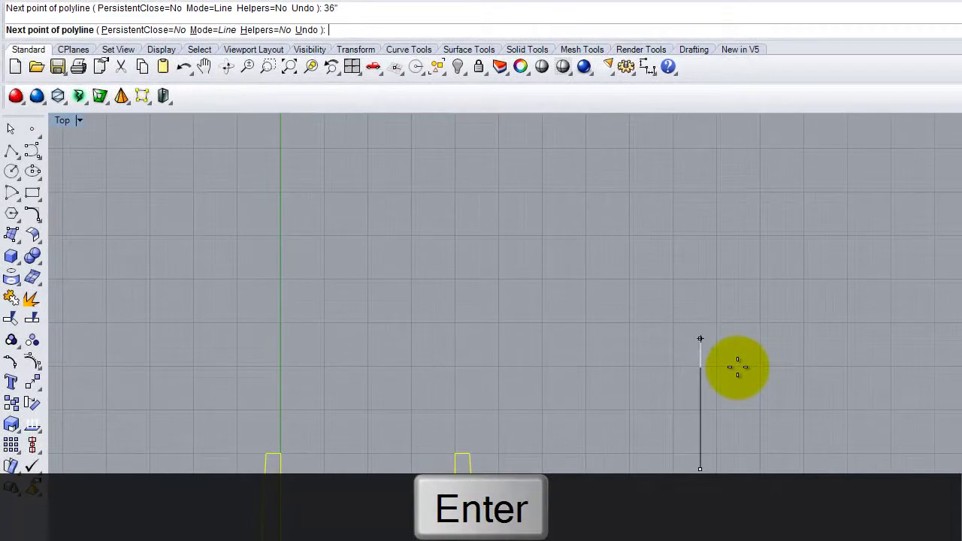
click(700, 314)
text(4")
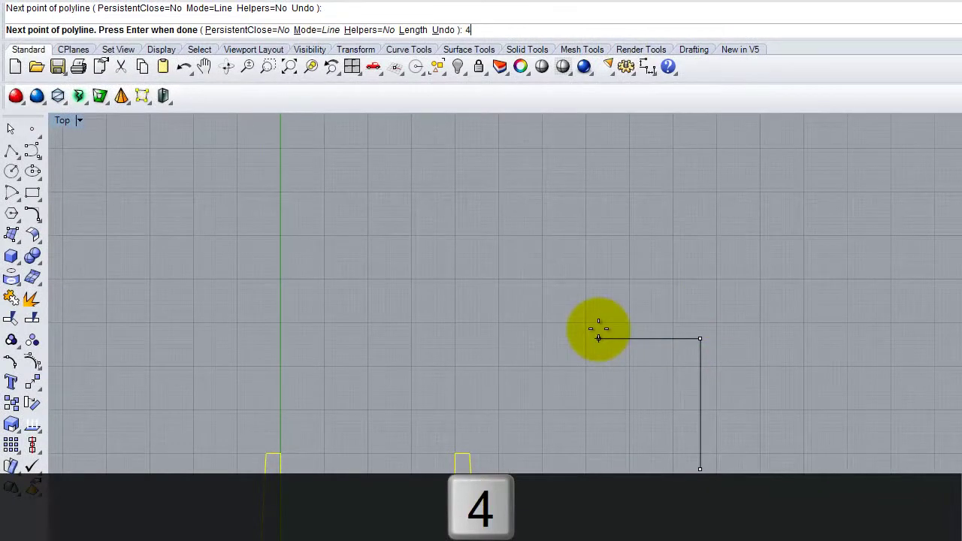
key(Return)
click(599, 331)
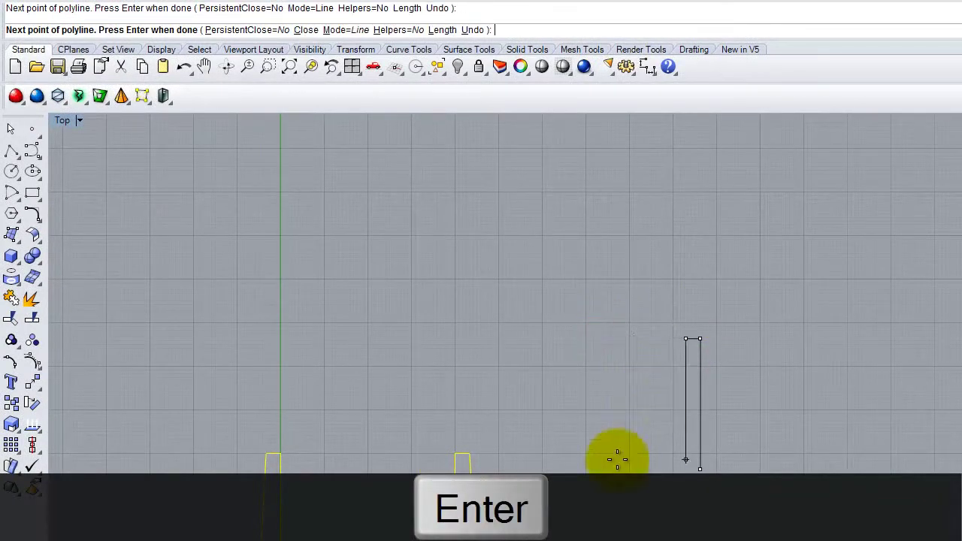
key(Return)
Step: Draw a helper polyline from the free end of the 4-inch segment, 36 inches straight down and 2 inches in the negative X direction
key(Return)
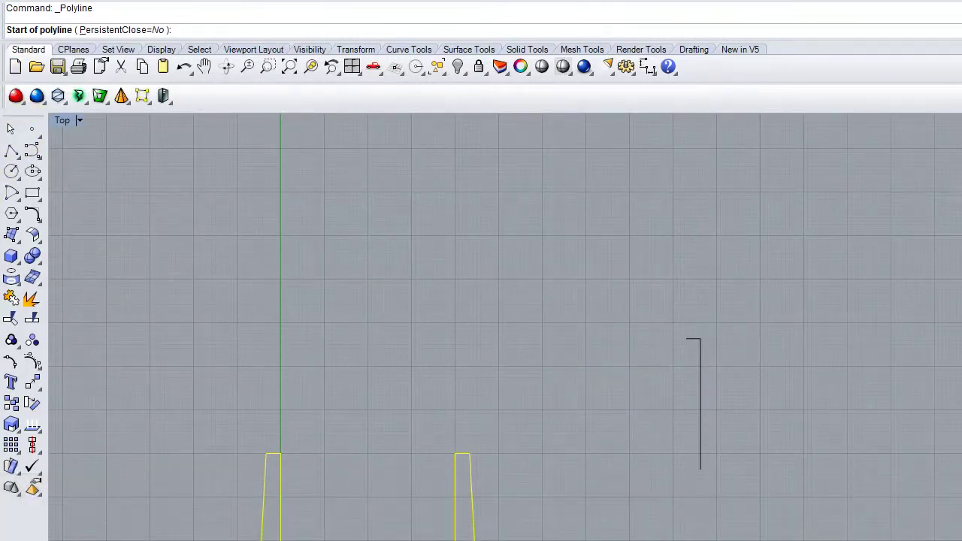
scroll(670, 126, down, 1)
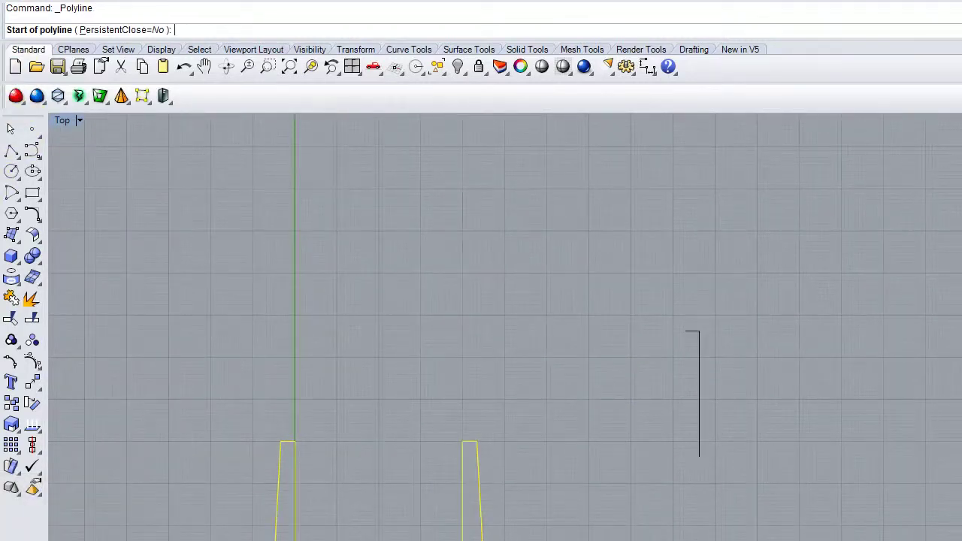
click(682, 332)
text(36)
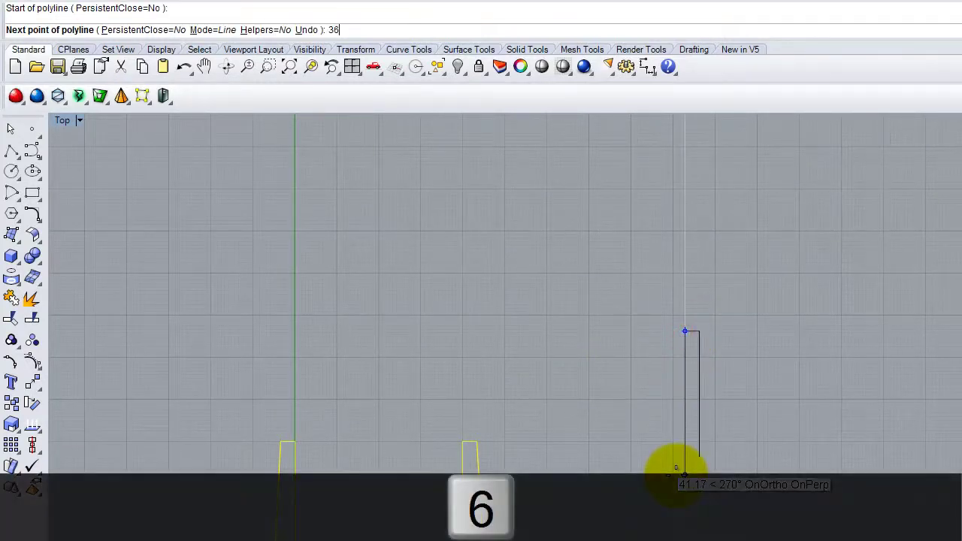
key(Return)
click(677, 465)
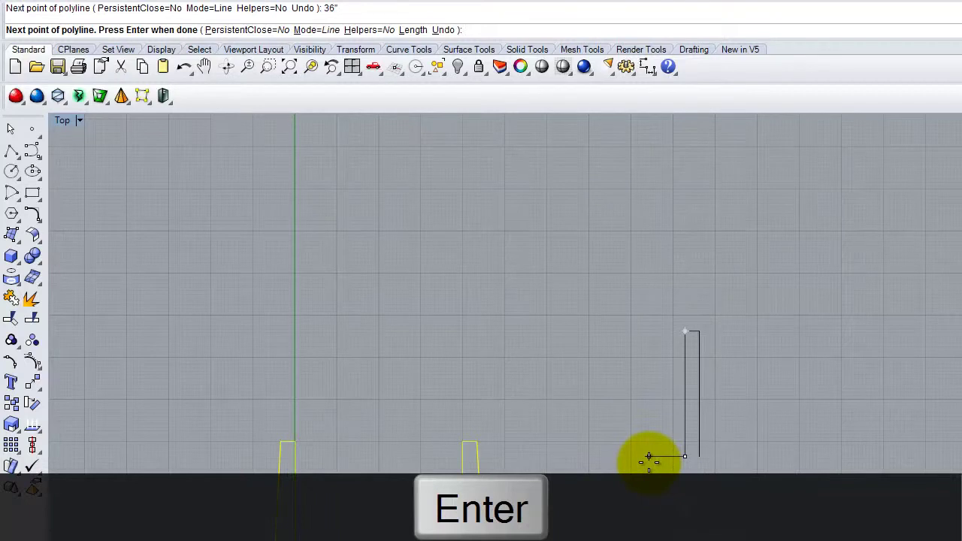
text(2)
key(Return)
click(649, 460)
key(Return)
Step: Connect the helper polyline's far end to the free end of the 4-inch segment with a sloped line, and delete the helper polyline
key(Return)
click(674, 458)
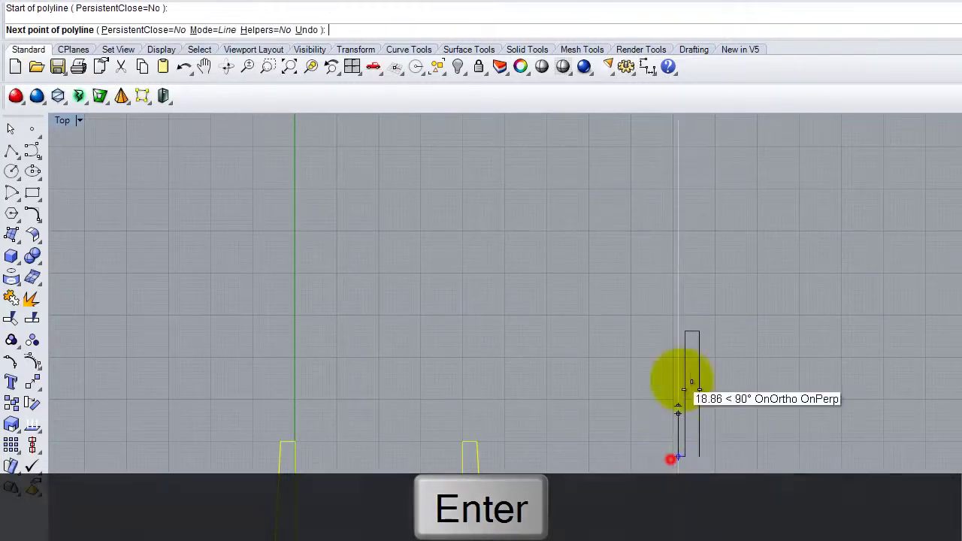
click(690, 333)
right_click(690, 333)
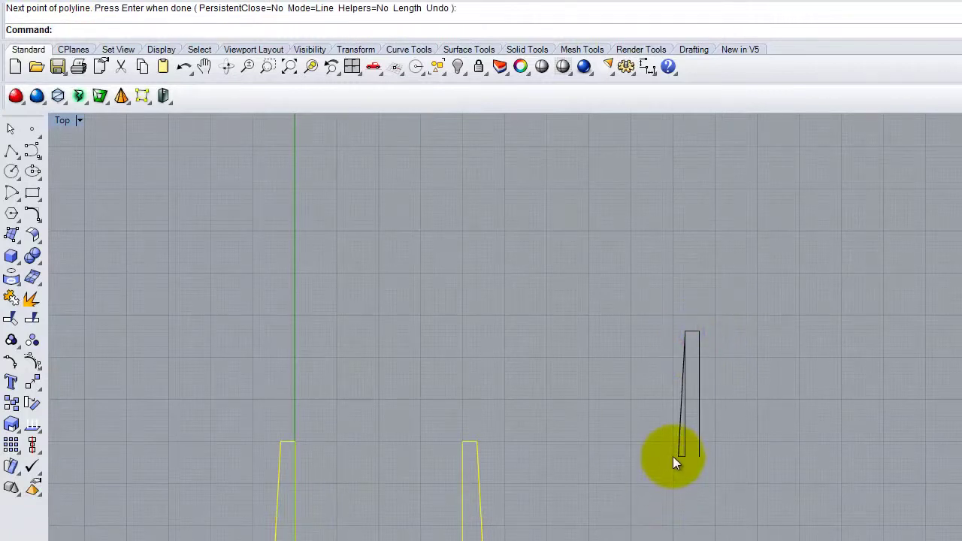
click(688, 454)
key(Delete)
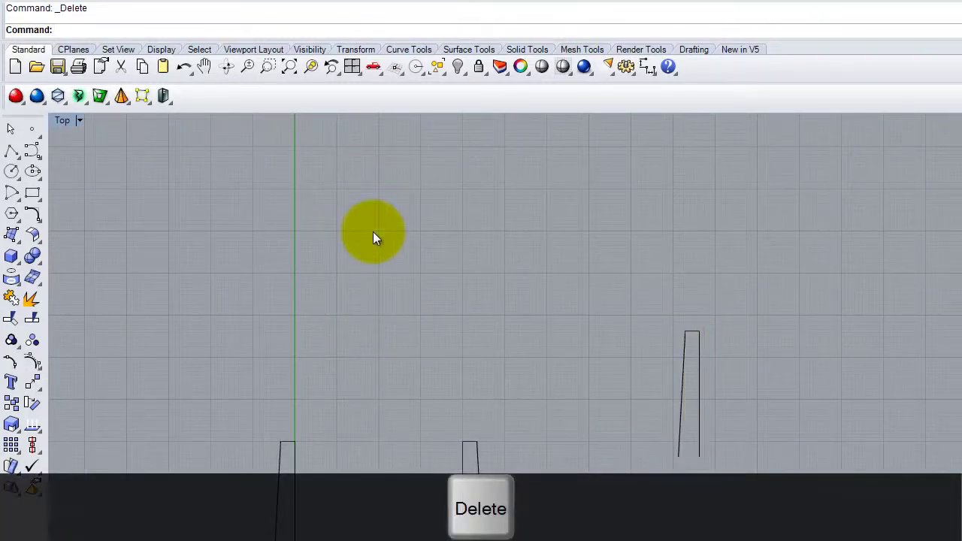
Step: Cancel the new polyline and delete all the demonstration lines beside the closed profile
click(10, 150)
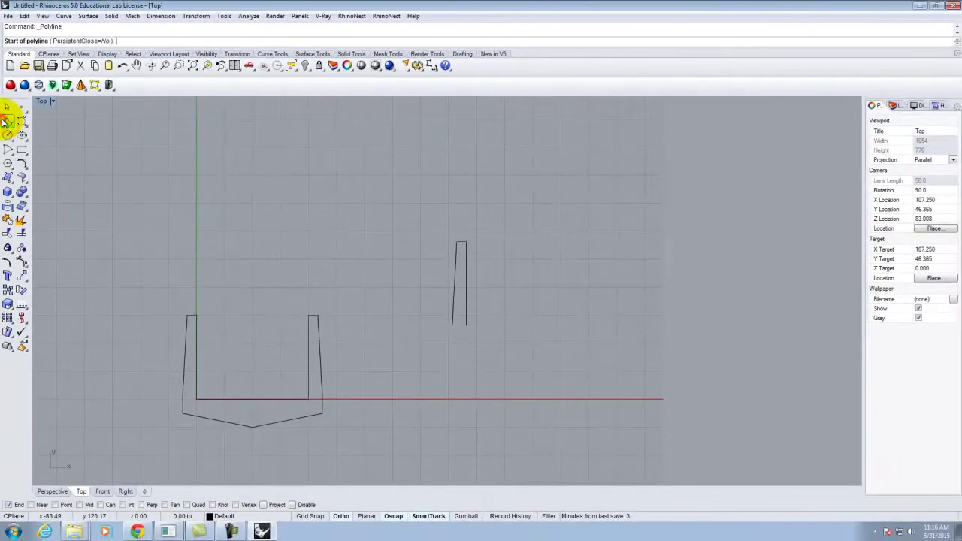
key(Escape)
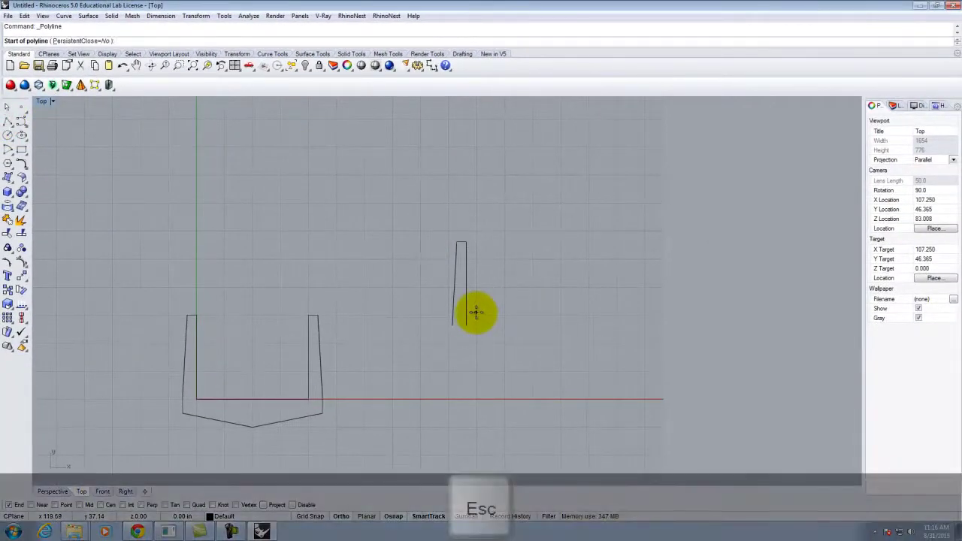
drag(522, 186, 405, 378)
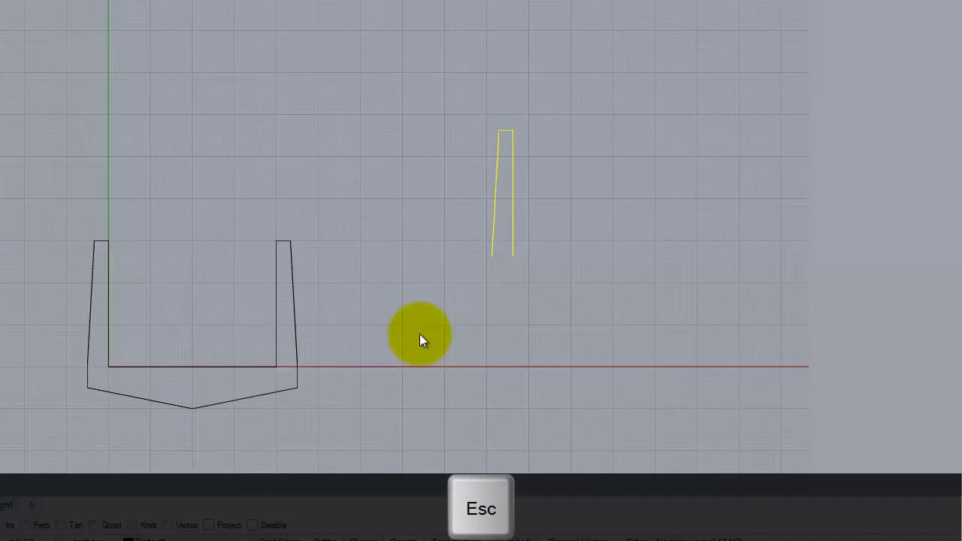
key(Delete)
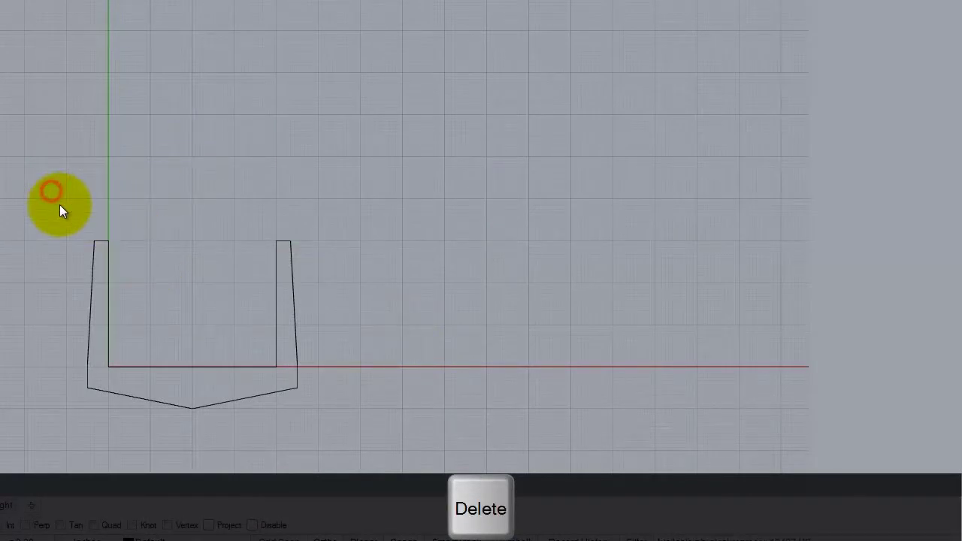
Step: Deselect the profile and maximize the Perspective viewport with the whole profile in view
drag(48, 161, 408, 426)
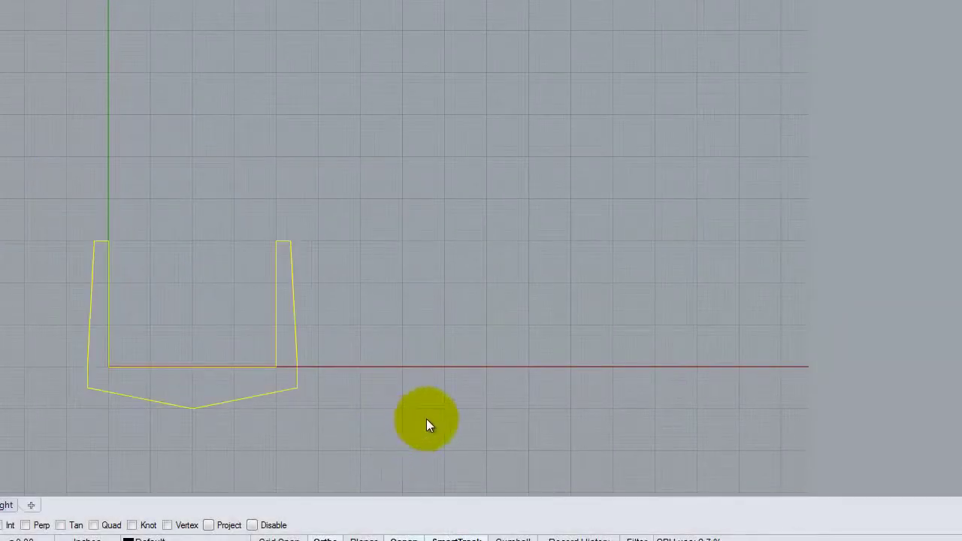
click(443, 415)
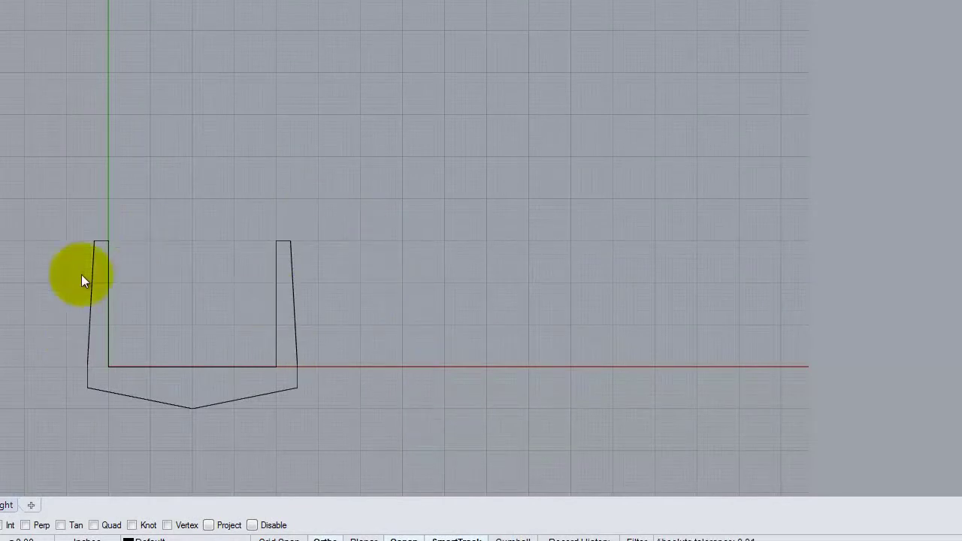
double_click(61, 47)
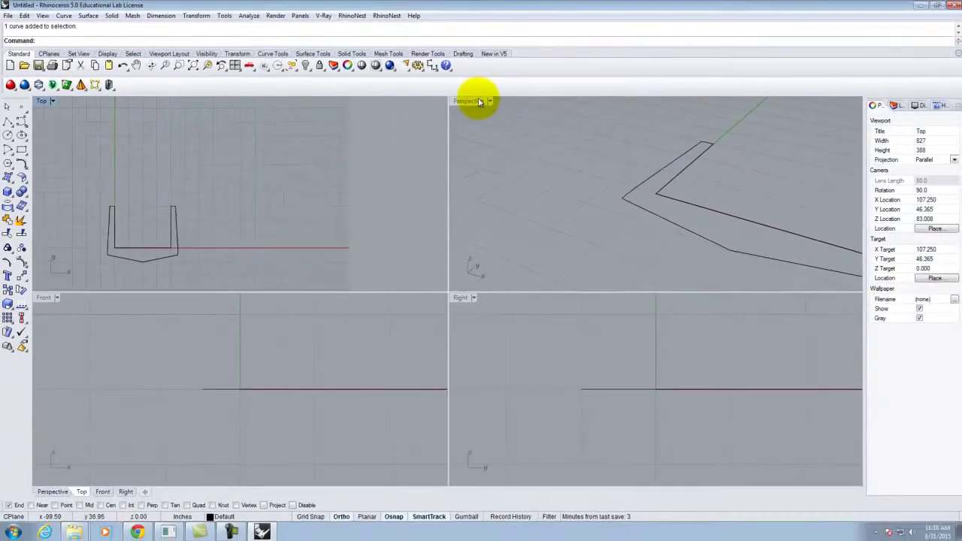
double_click(710, 47)
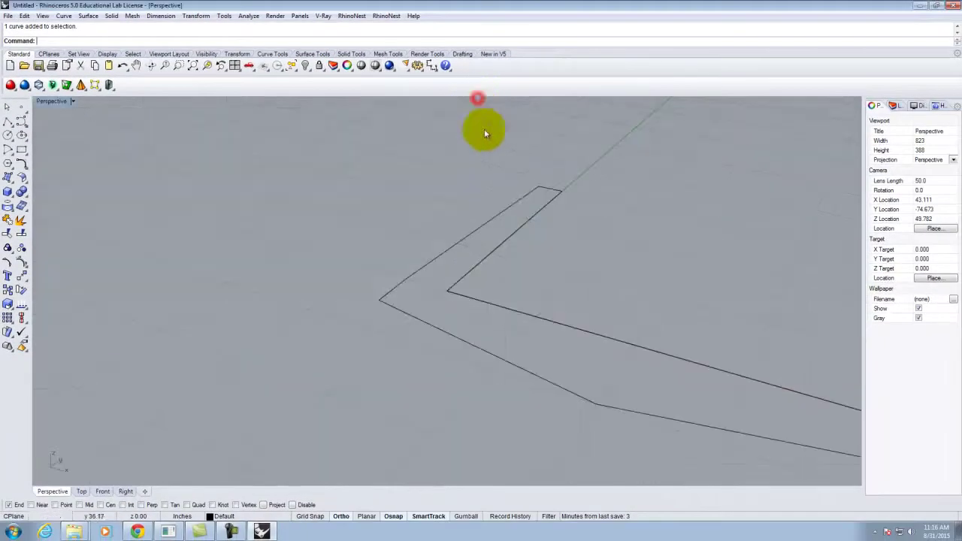
scroll(193, 286, down, 4)
scroll(360, 292, up, 2)
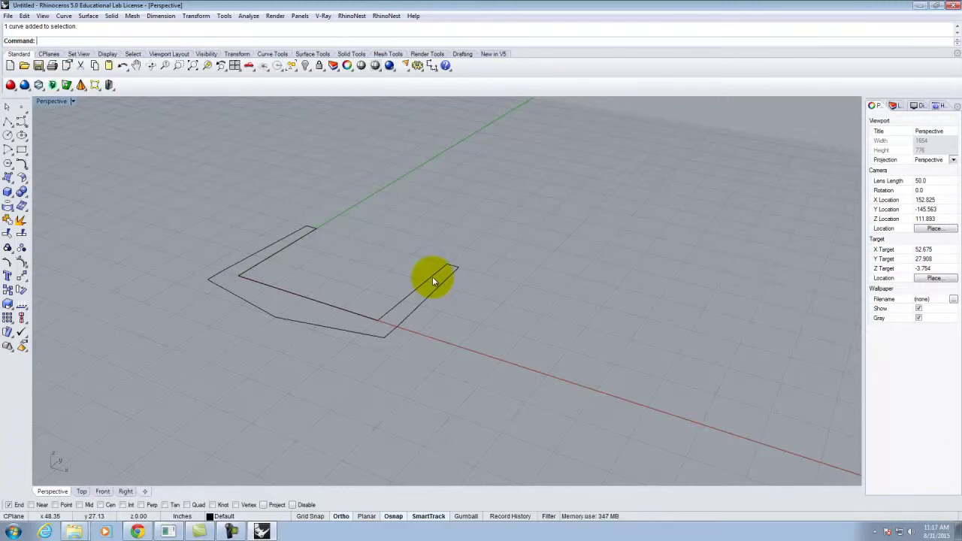
Step: Try a 3-D rotation of the profile 90 degrees upright about its inner base edge on the X axis, and undo it
drag(132, 150, 558, 412)
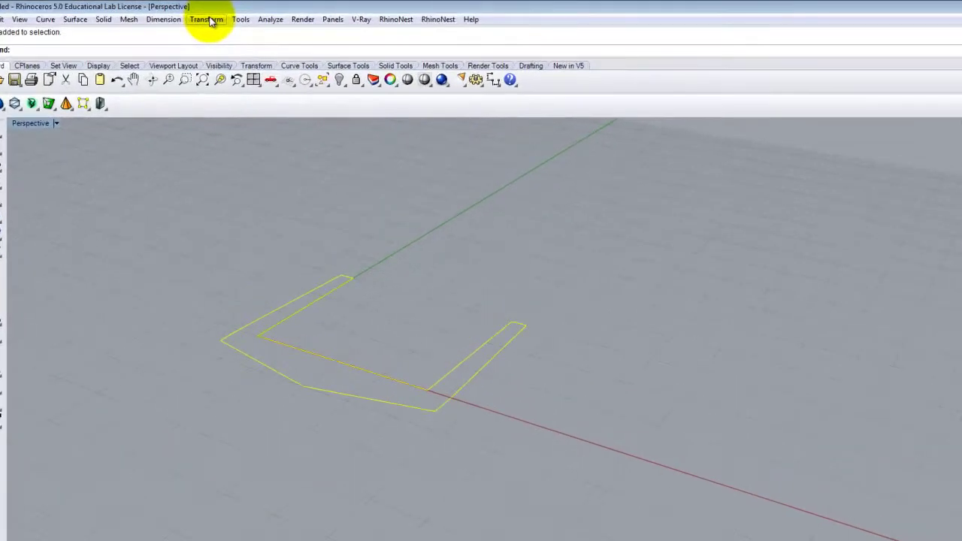
click(223, 20)
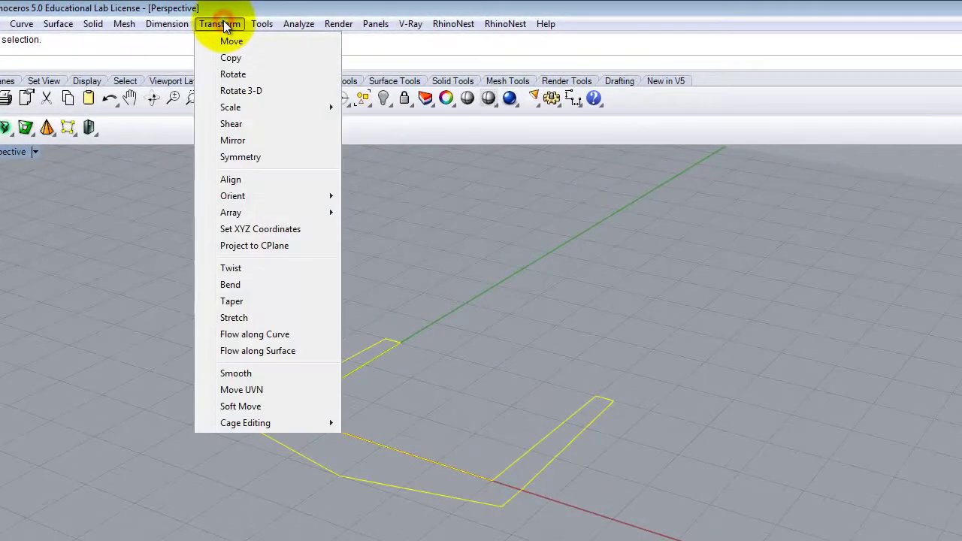
click(240, 92)
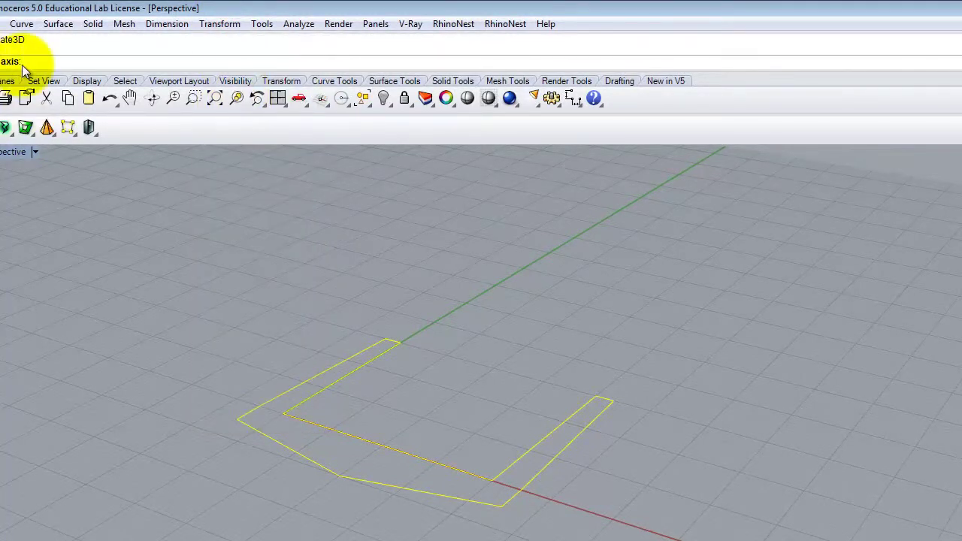
click(285, 415)
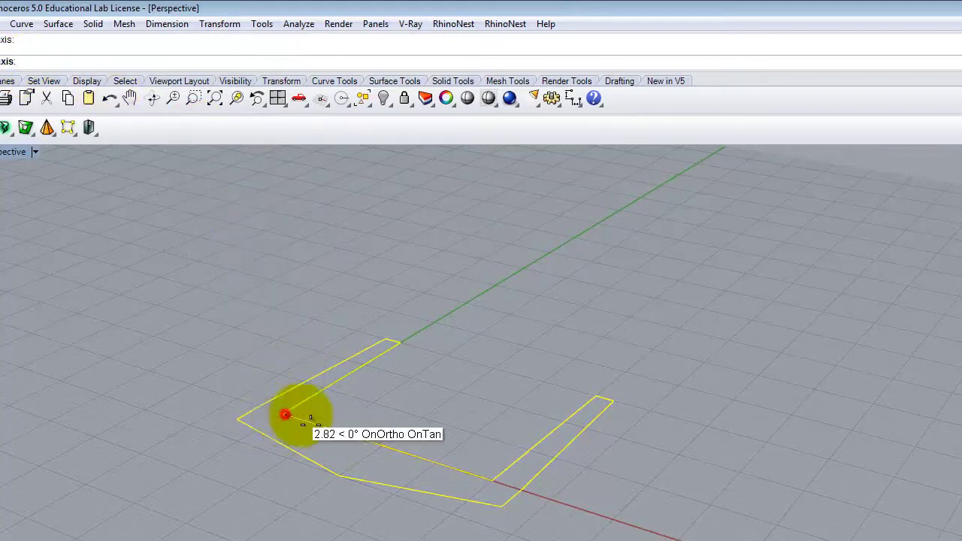
click(490, 475)
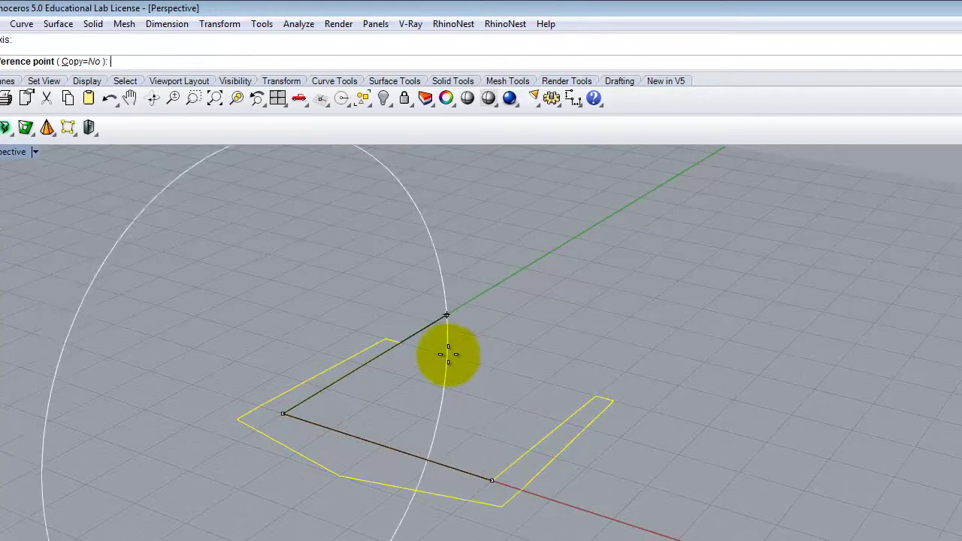
click(403, 333)
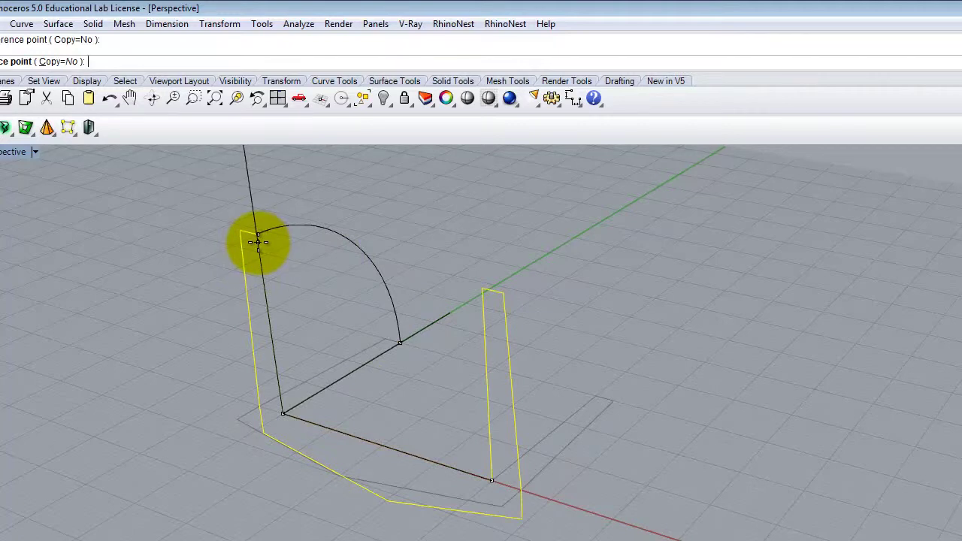
click(258, 242)
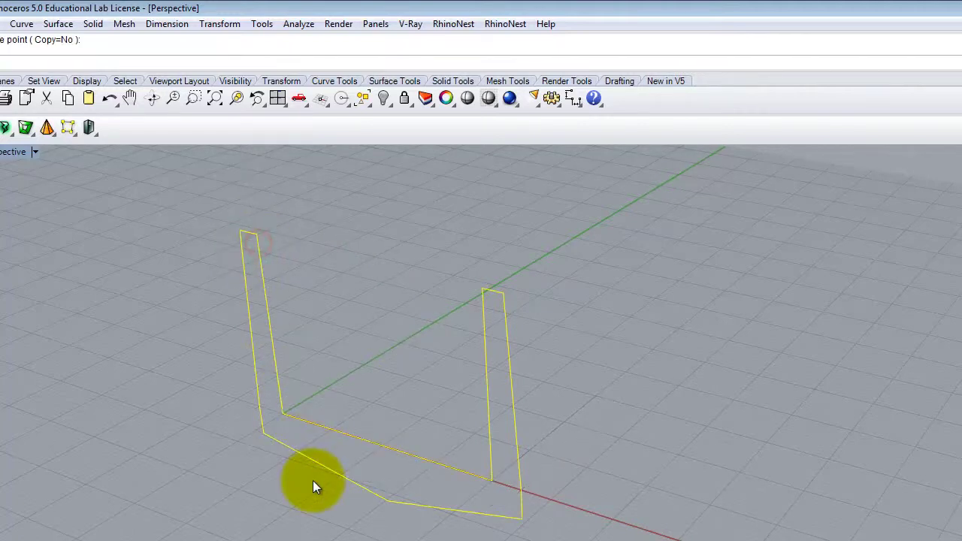
key(ctrl+z)
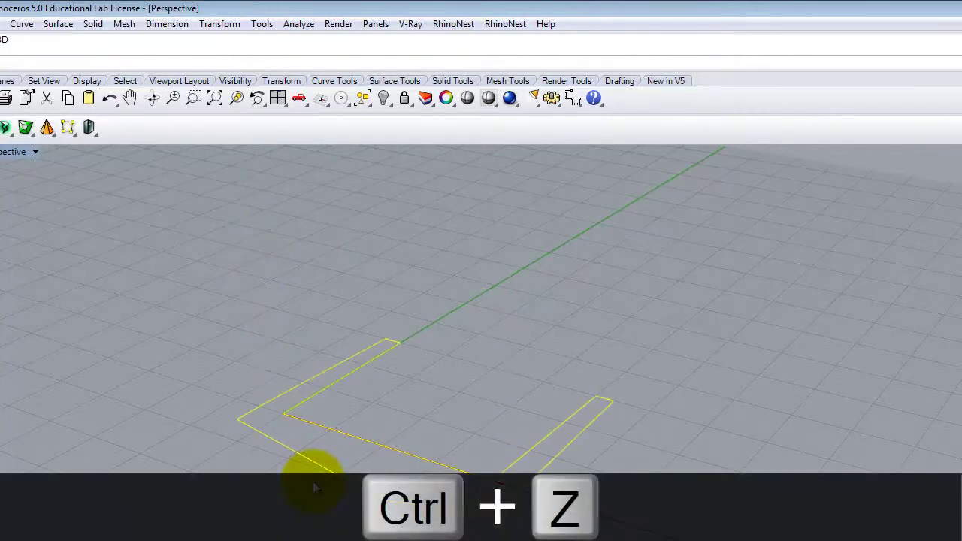
click(582, 497)
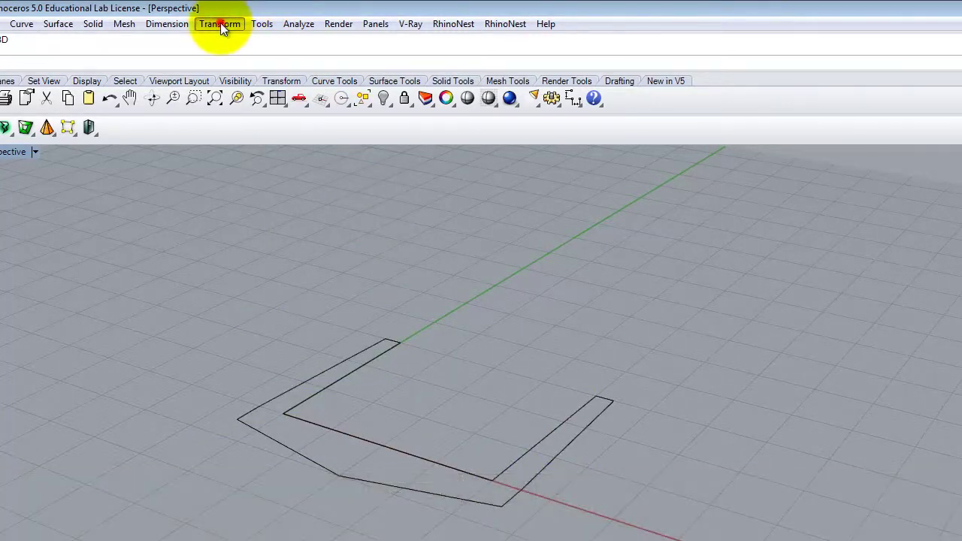
Step: Rotate the closed profile in 3-D by 90 degrees about its inner base edge, using the left arm's inner end as reference point
click(221, 23)
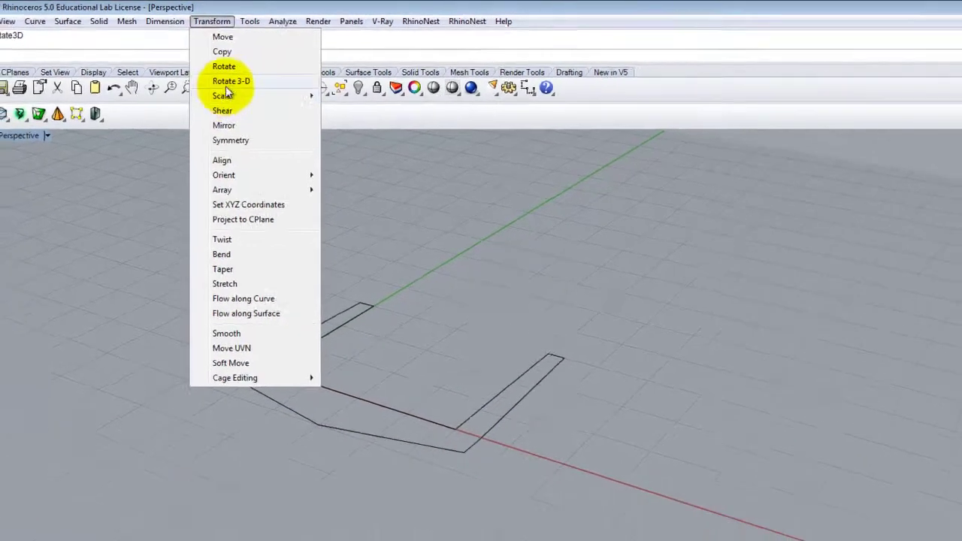
click(229, 81)
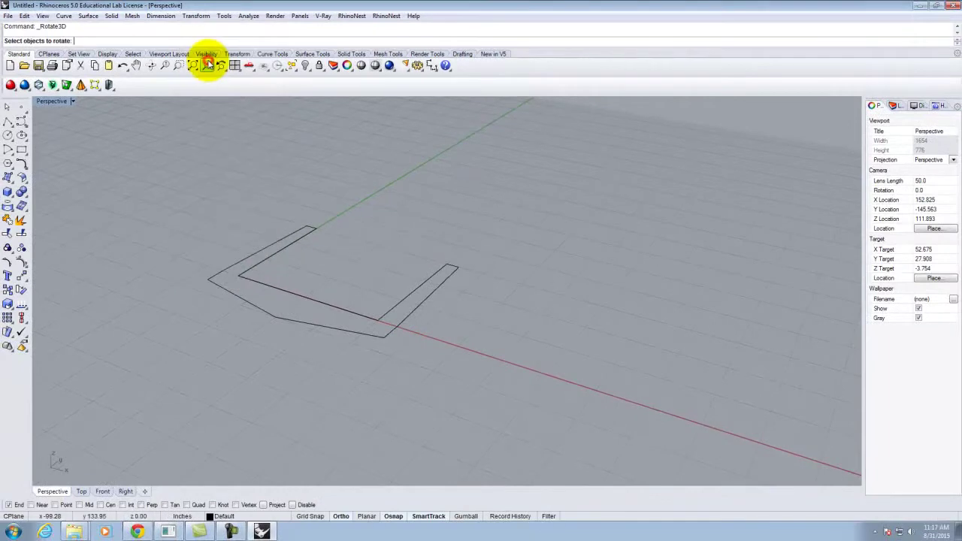
drag(534, 230, 357, 351)
key(Return)
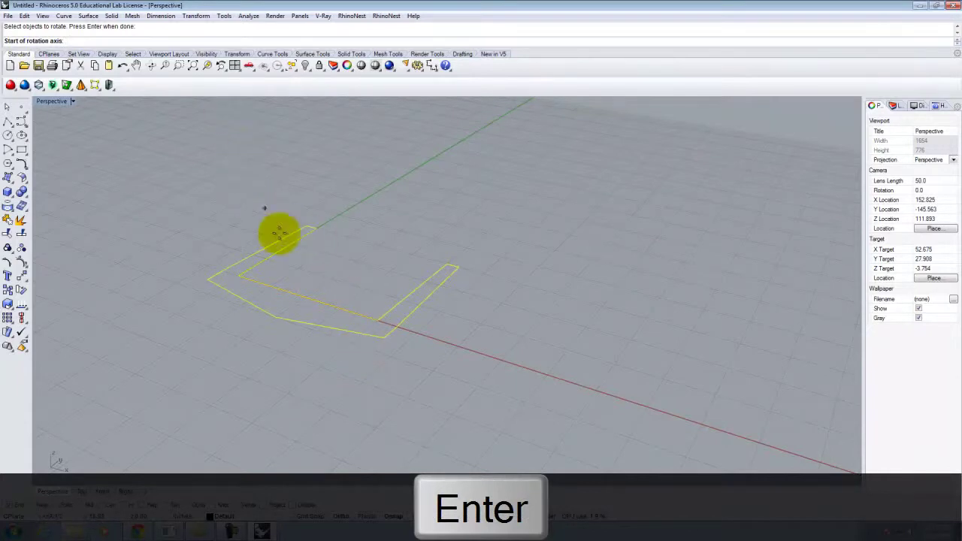
click(239, 273)
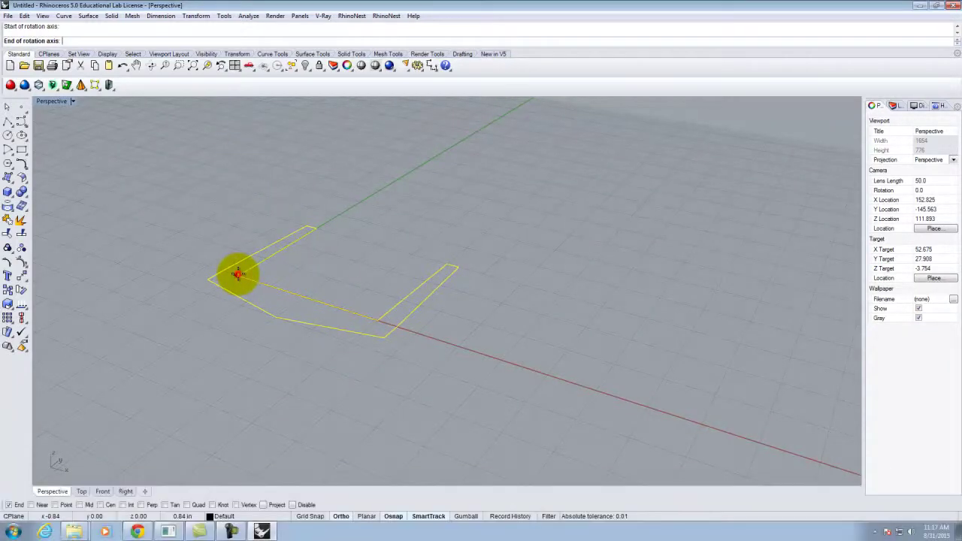
click(378, 319)
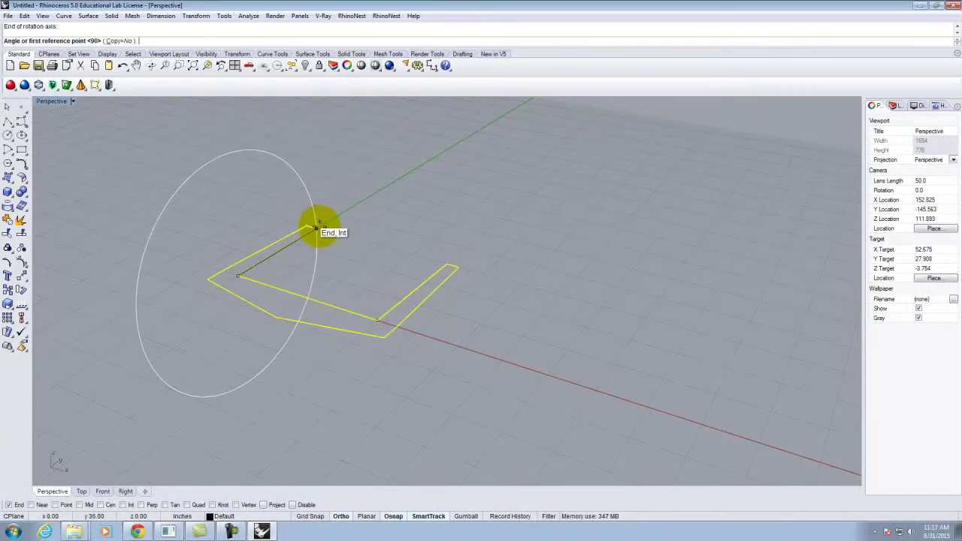
click(315, 227)
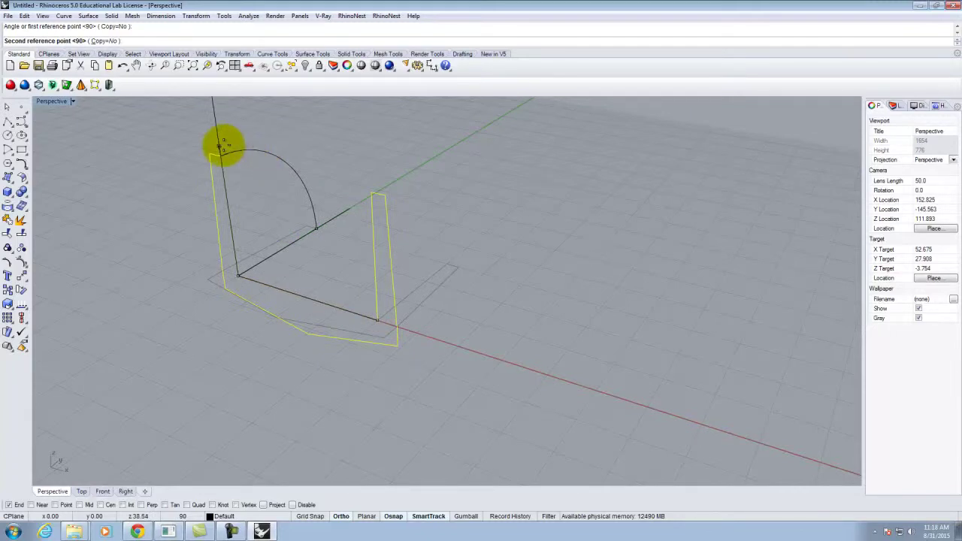
click(219, 145)
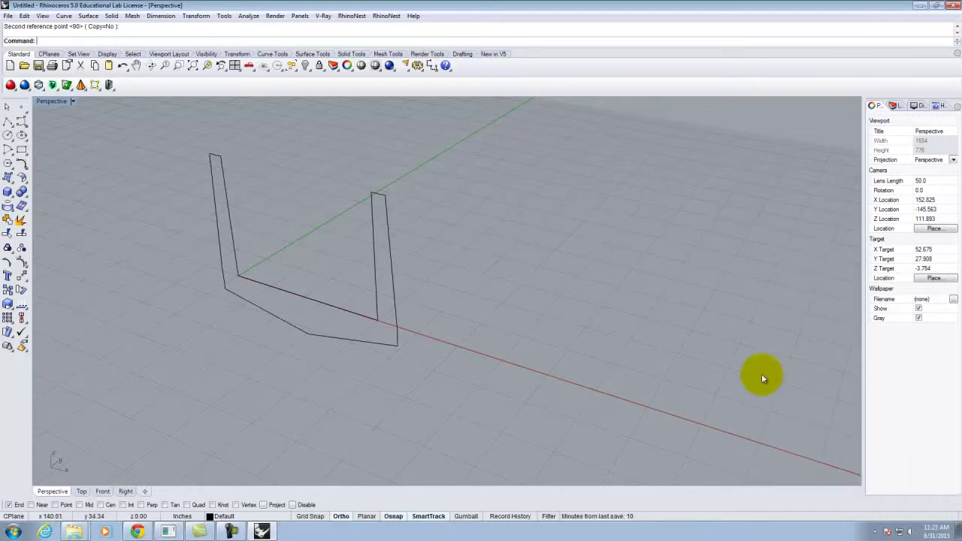
Step: Check the upright profile in the four-viewport layout, maximize Perspective again, and undo the 3-D rotation
click(377, 300)
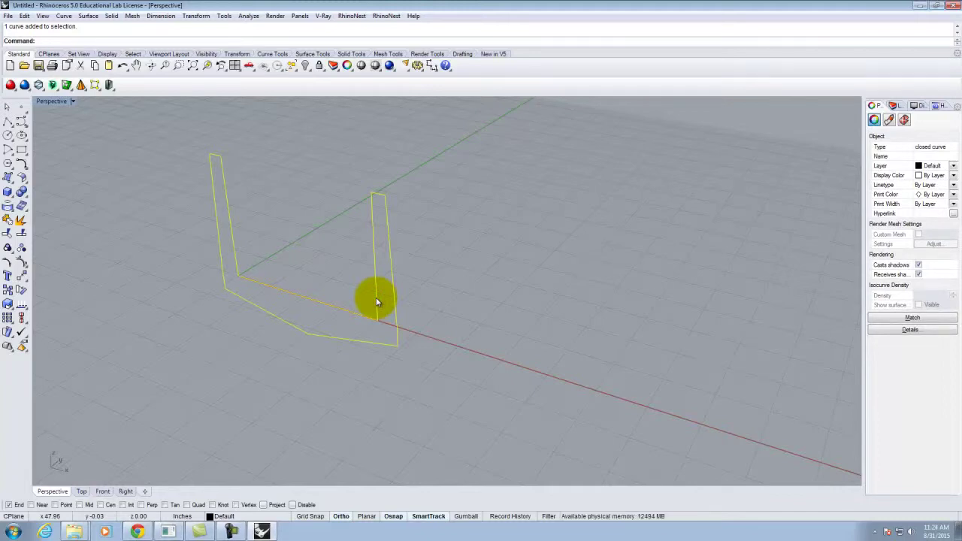
double_click(49, 100)
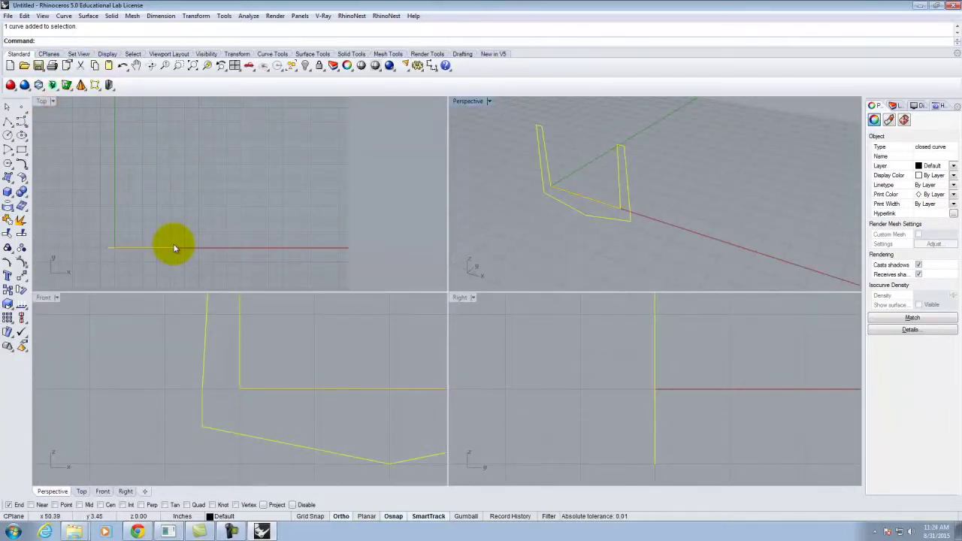
click(444, 135)
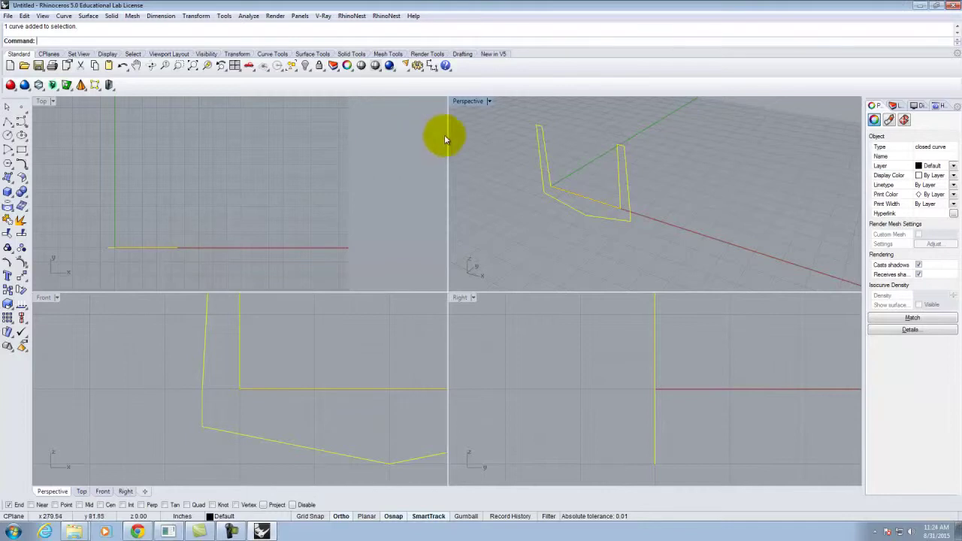
double_click(474, 103)
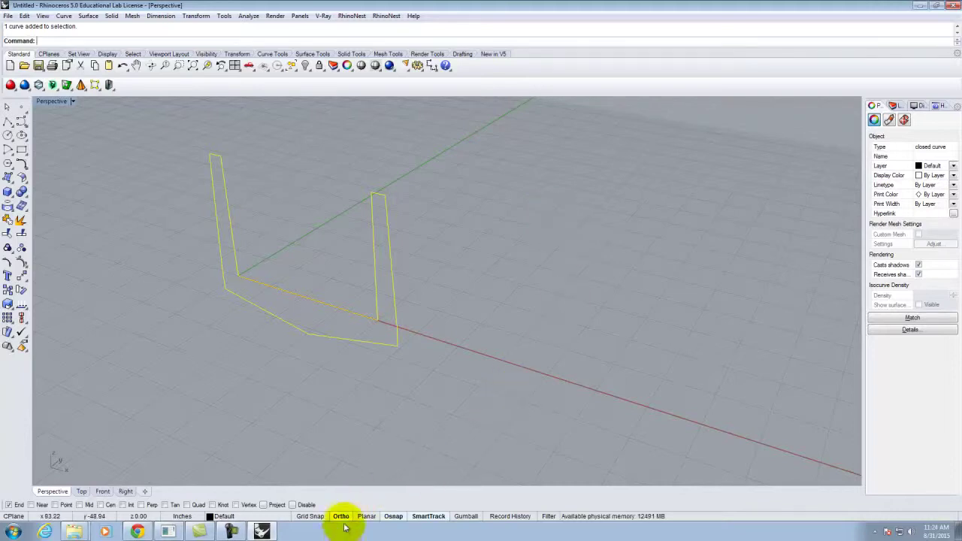
key(ctrl+z)
click(584, 332)
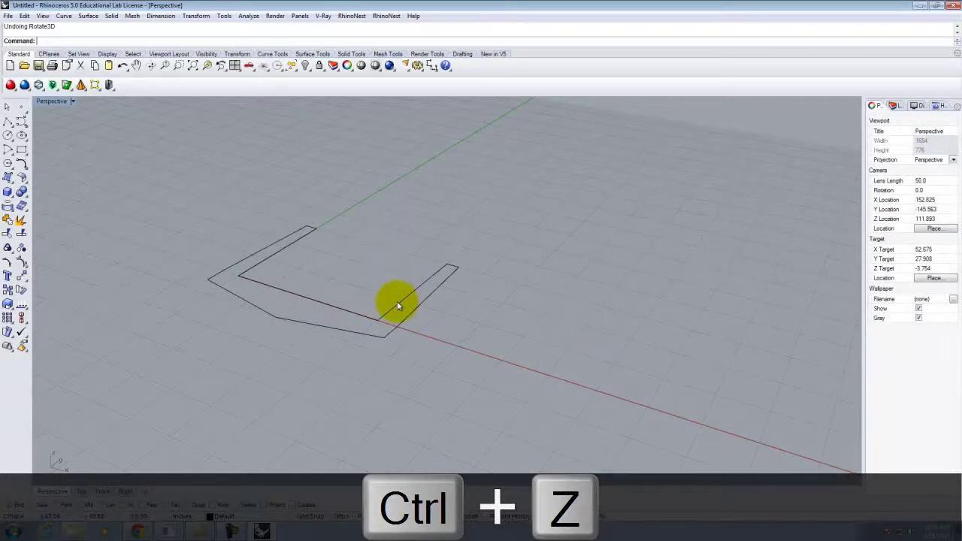
Step: Use Rotate3D to stand the profile upright at 90 degrees about its inner base edge on the X axis, and deselect it
click(397, 306)
text(Rotate3D)
key(Return)
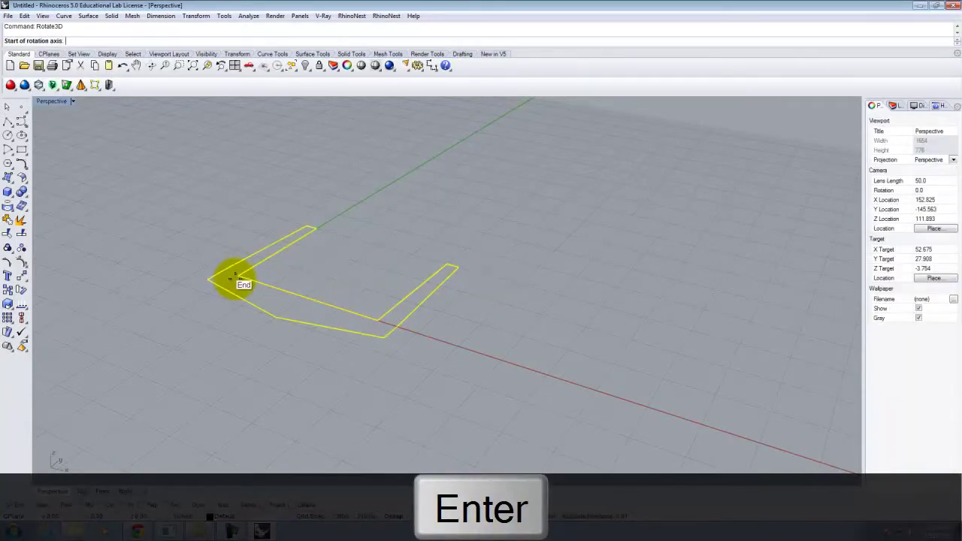
click(239, 276)
click(377, 322)
click(317, 226)
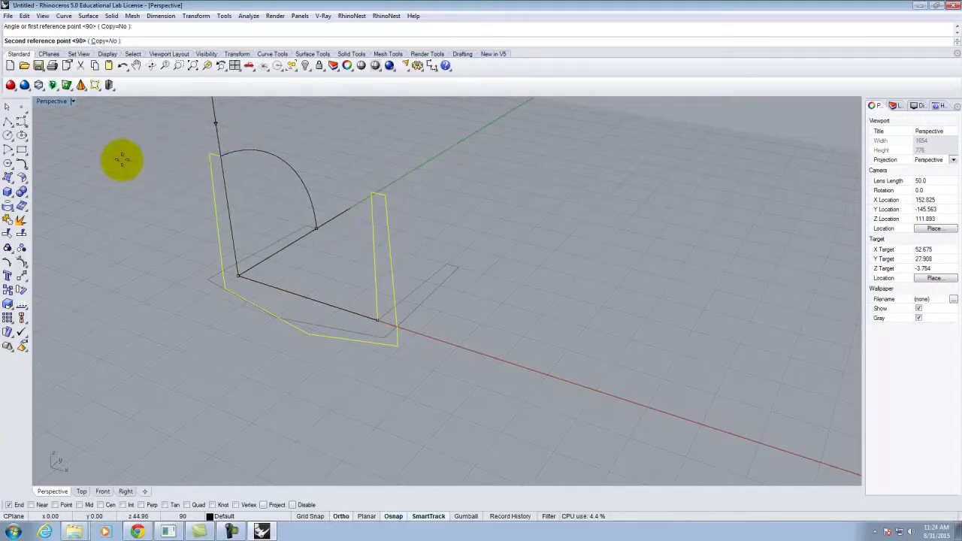
scroll(122, 159, up, 2)
click(128, 165)
scroll(226, 331, down, 3)
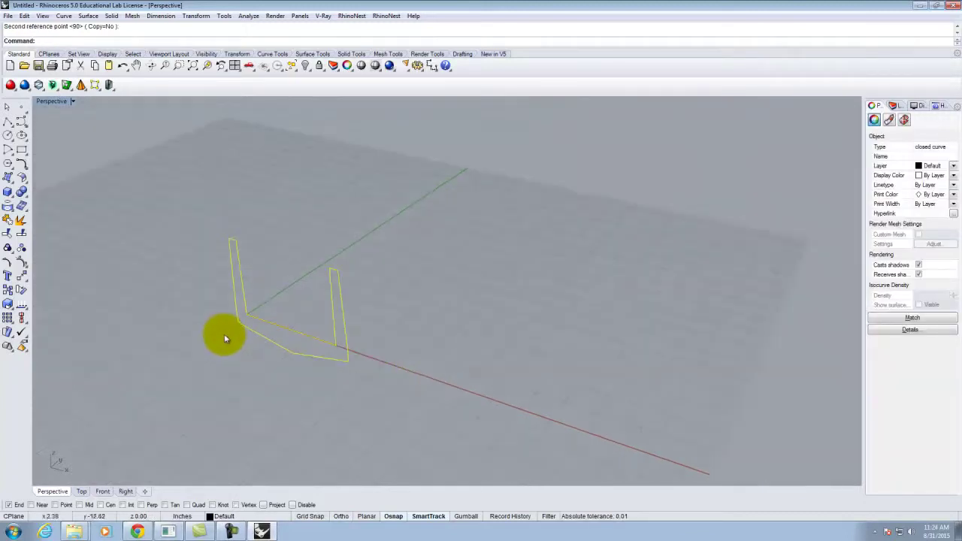
click(393, 328)
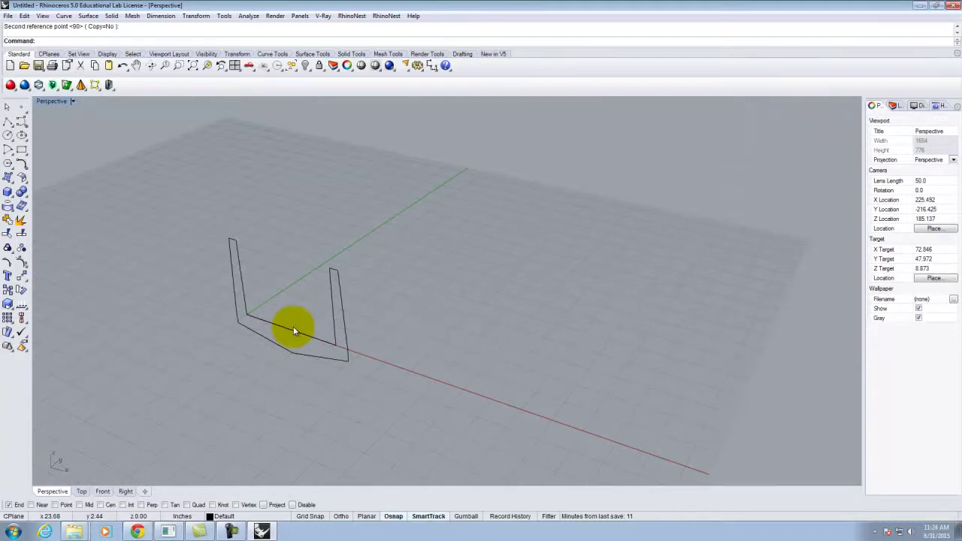
Step: Try to offset the upright profile outward by a distance of 48 inches, and delete the offset curve
click(64, 16)
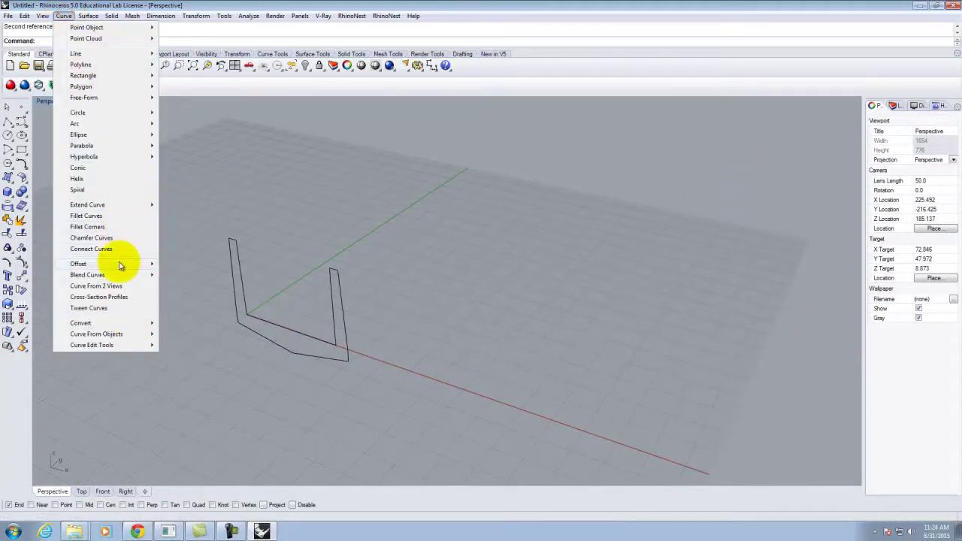
mouse_move(124, 265)
click(186, 264)
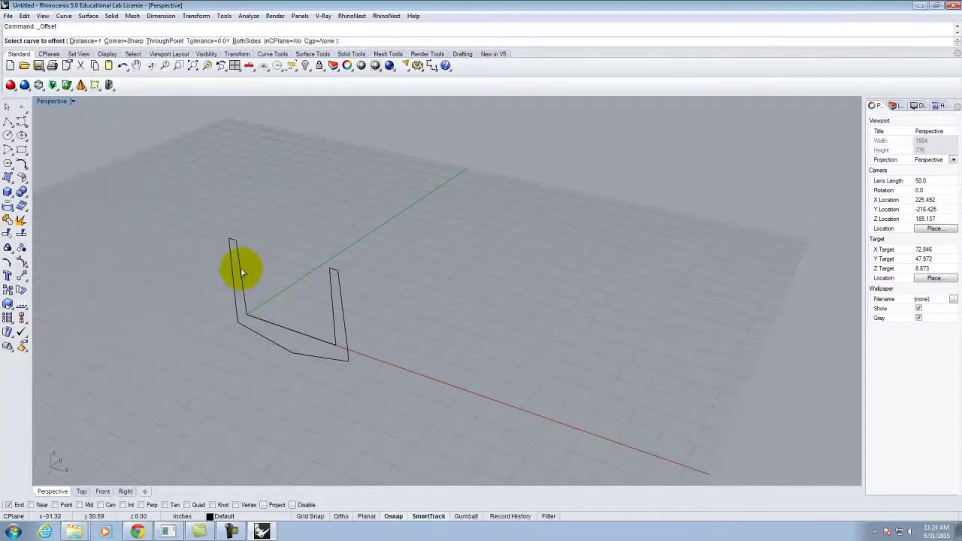
click(239, 265)
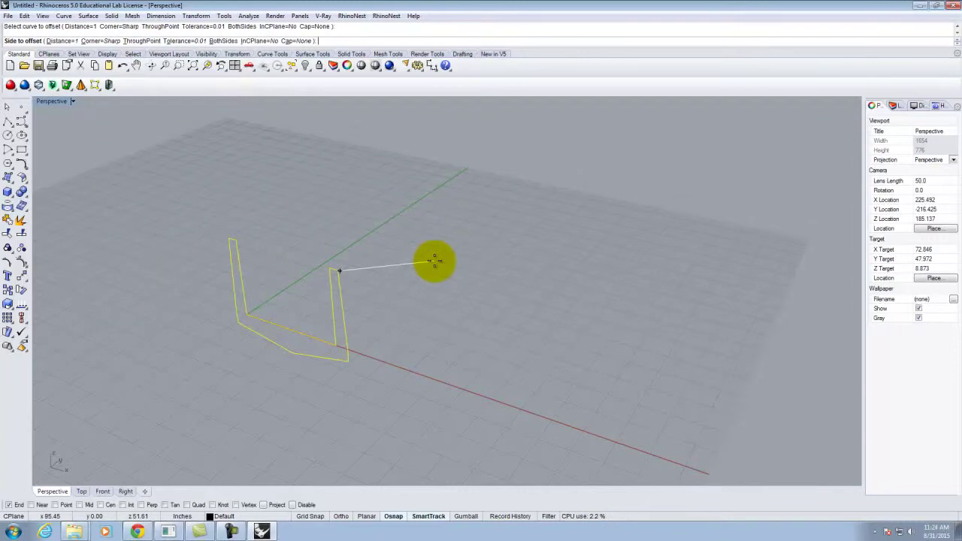
text(48)
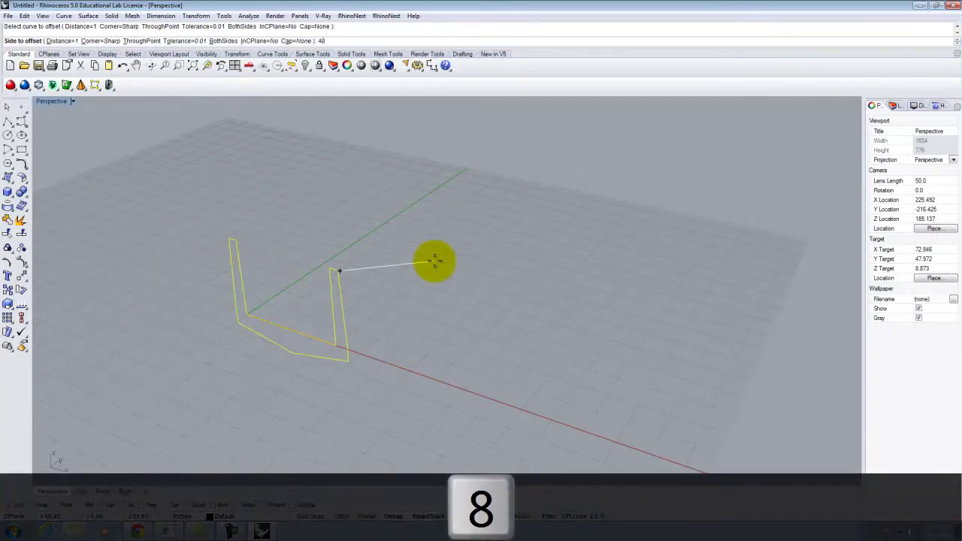
key(BackSpace)
key(BackSpace)
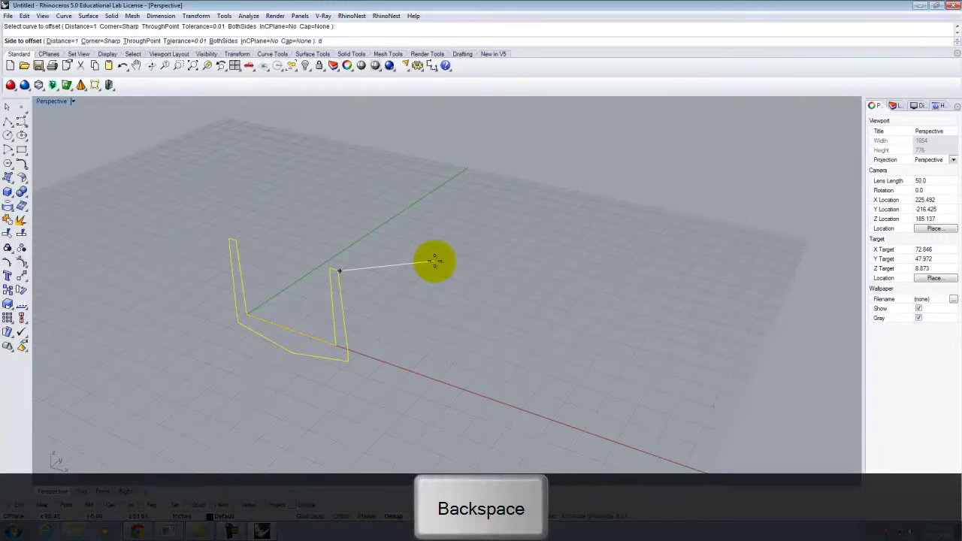
text(d)
key(Return)
text(48)
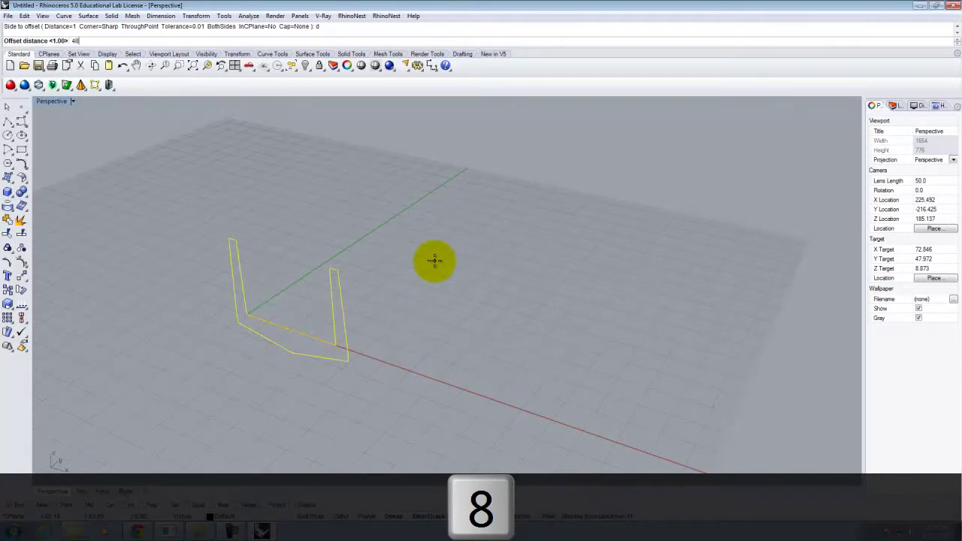
key(Return)
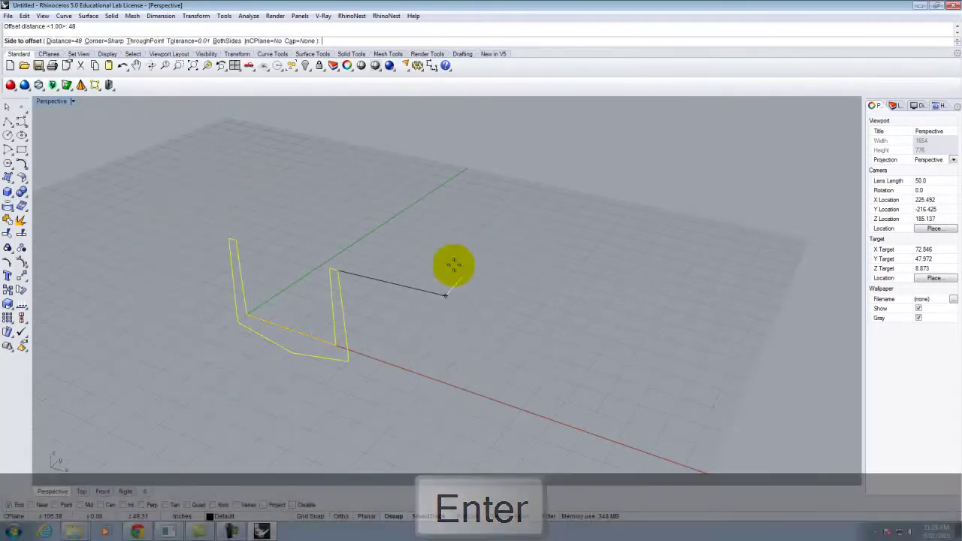
click(111, 310)
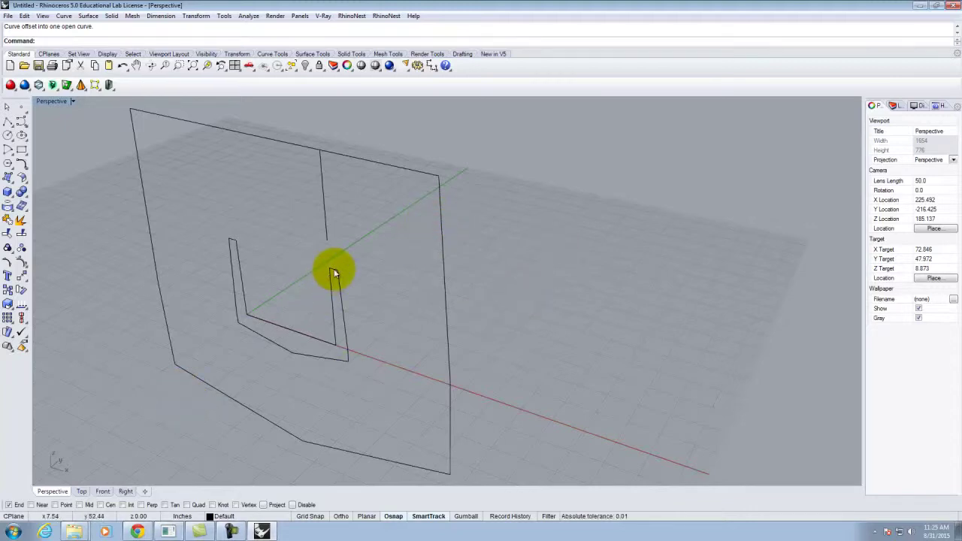
click(444, 252)
key(Delete)
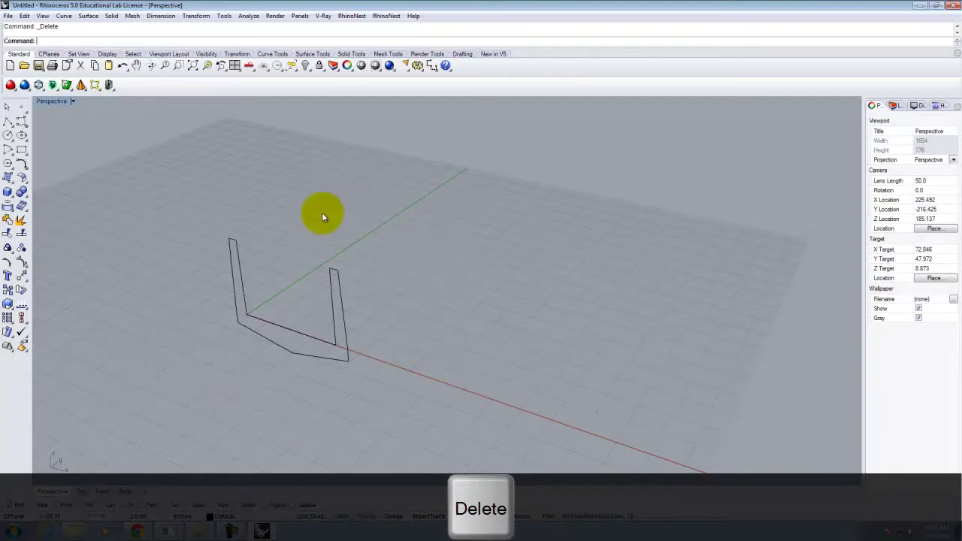
right_click(361, 269)
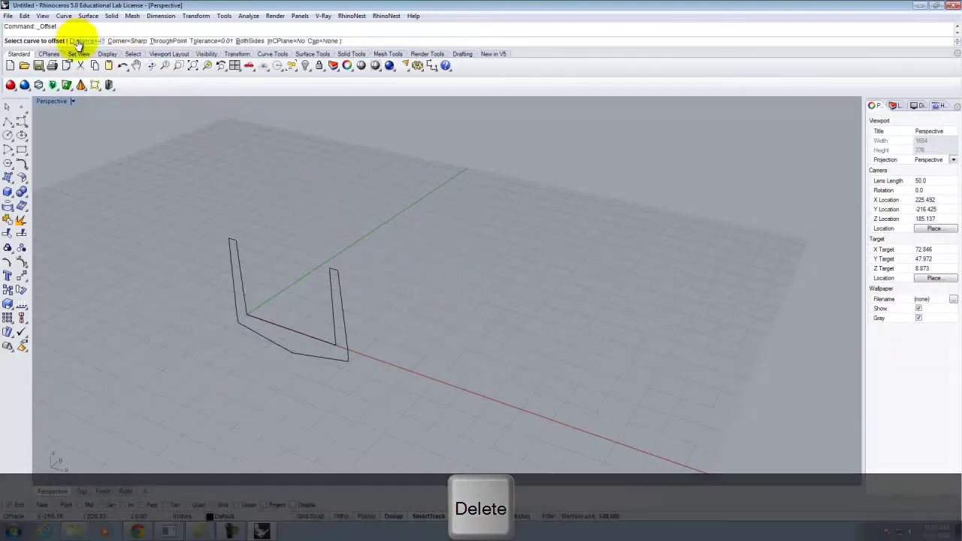
click(335, 292)
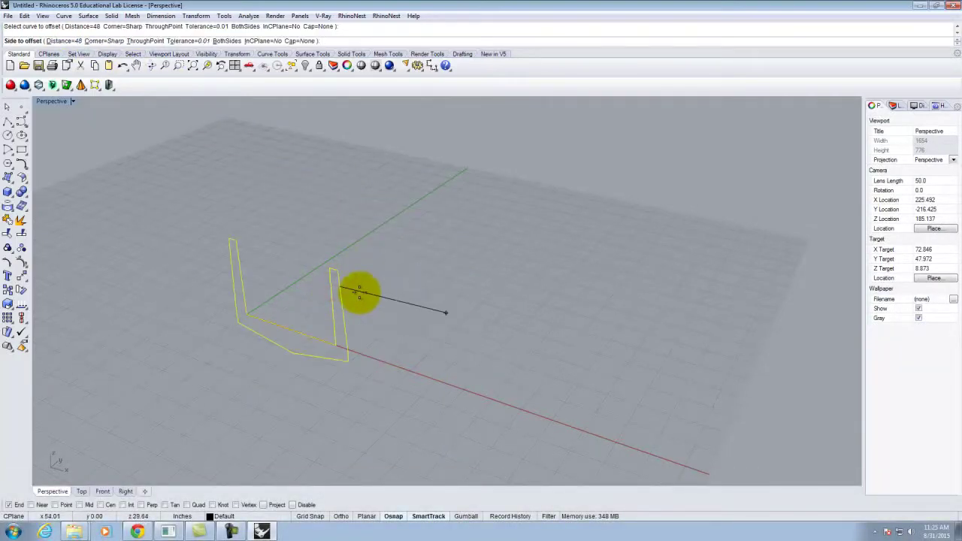
double_click(52, 102)
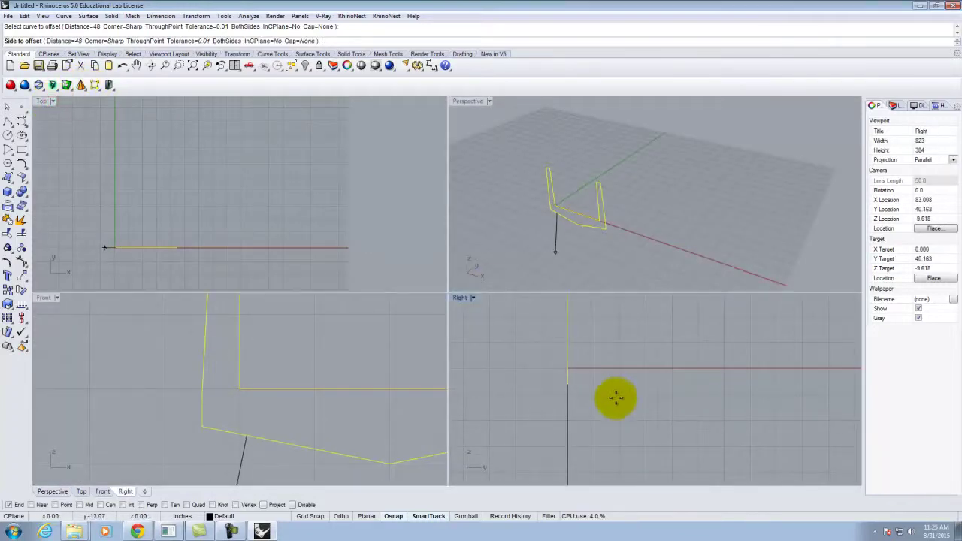
key(Escape)
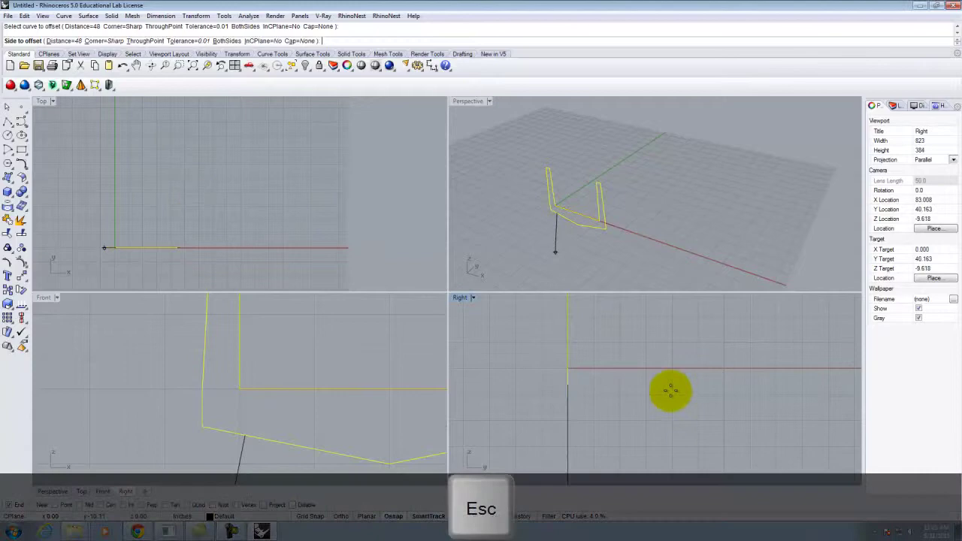
right_click(587, 355)
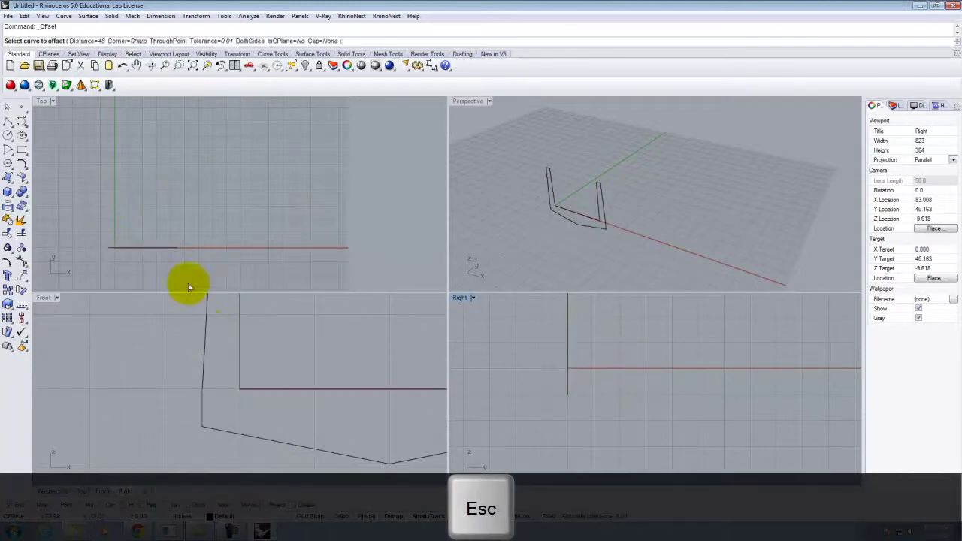
click(157, 252)
key(Escape)
right_click(276, 391)
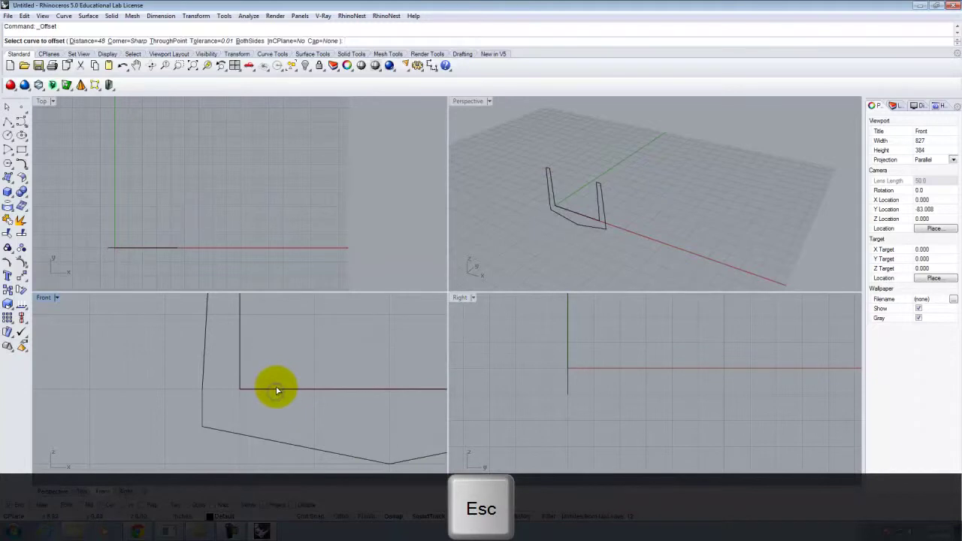
click(276, 390)
key(Escape)
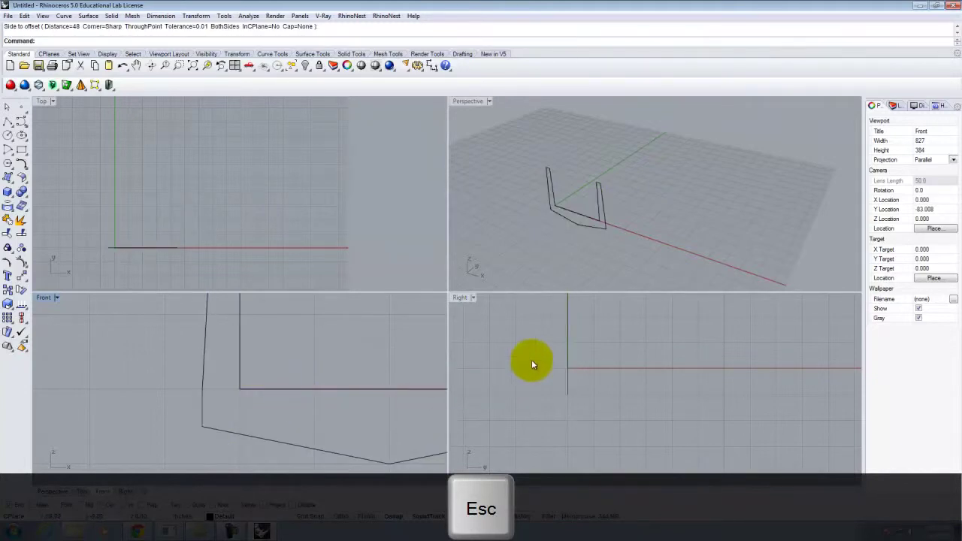
Step: Offset the upright profile 48 inches backward along the Y axis with InCPlane set to Yes, choosing the side in the maximized Perspective viewport
click(583, 364)
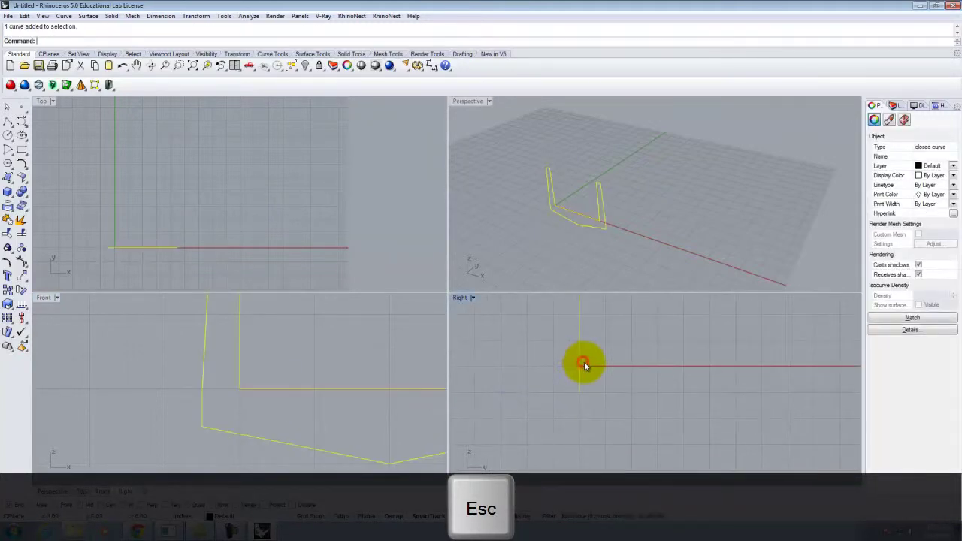
right_click(591, 365)
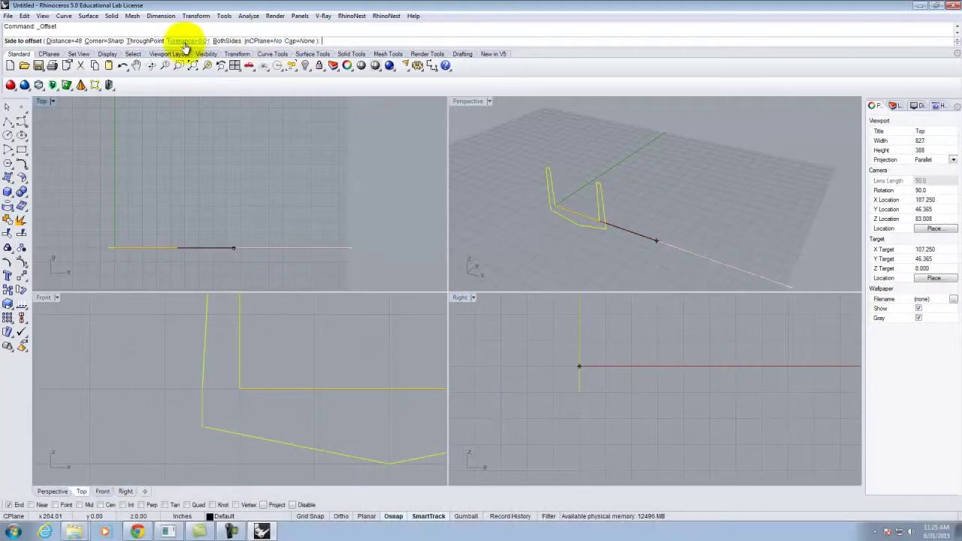
click(260, 41)
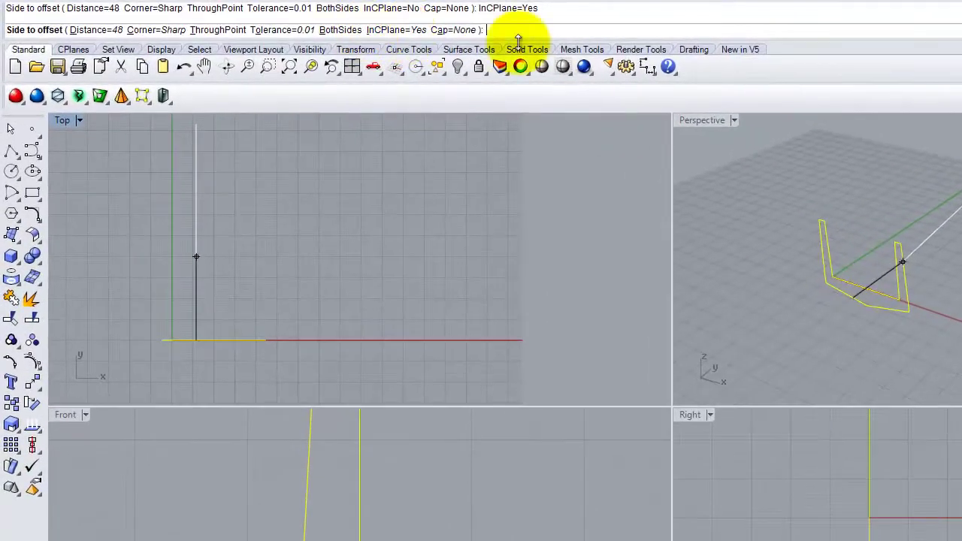
double_click(703, 120)
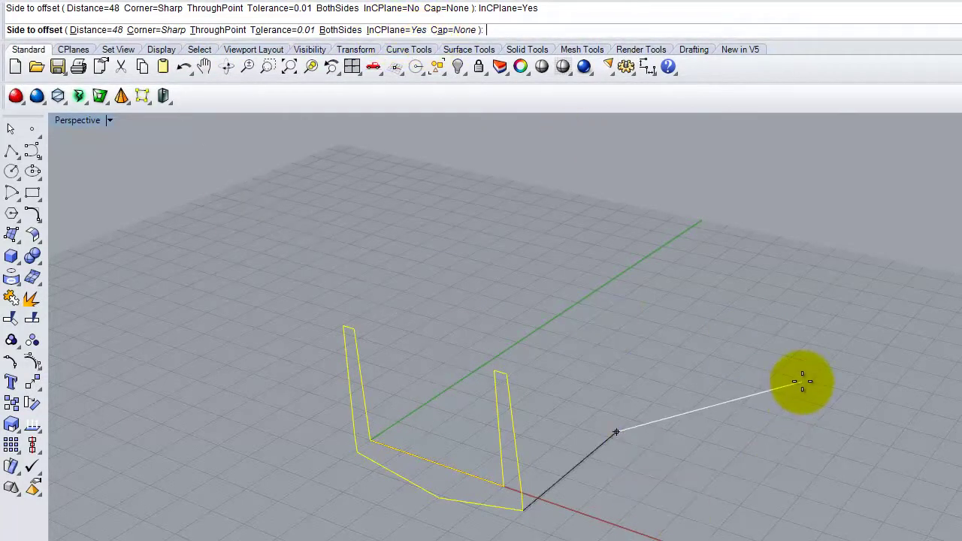
click(803, 382)
click(817, 482)
Step: Inspect the original profile and its offset copy by selecting each in turn, and clear the selection
click(574, 399)
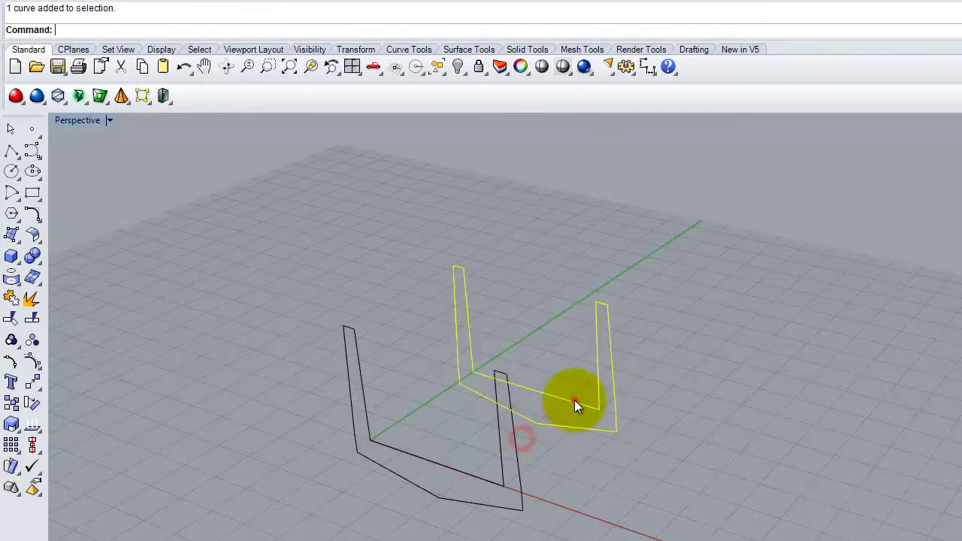
click(512, 441)
click(618, 479)
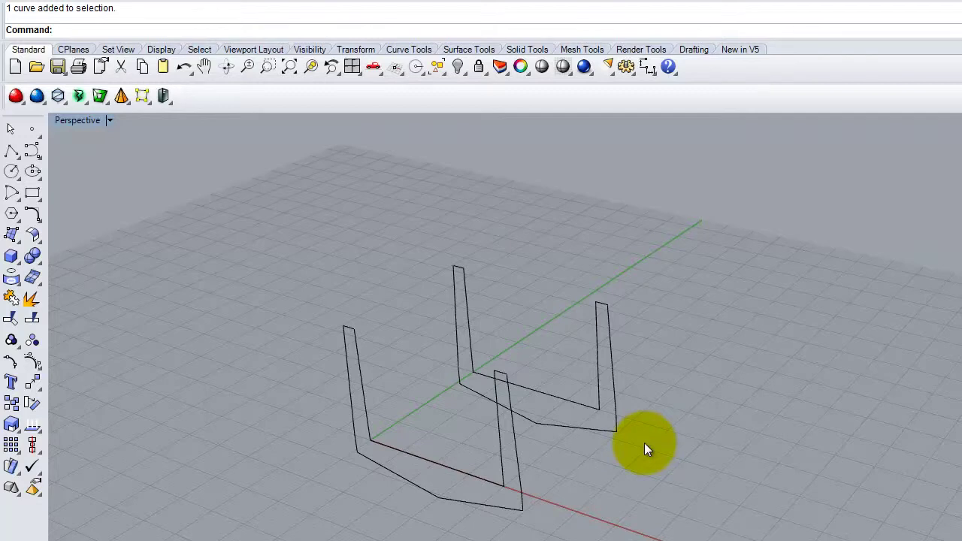
click(422, 459)
click(570, 391)
click(560, 400)
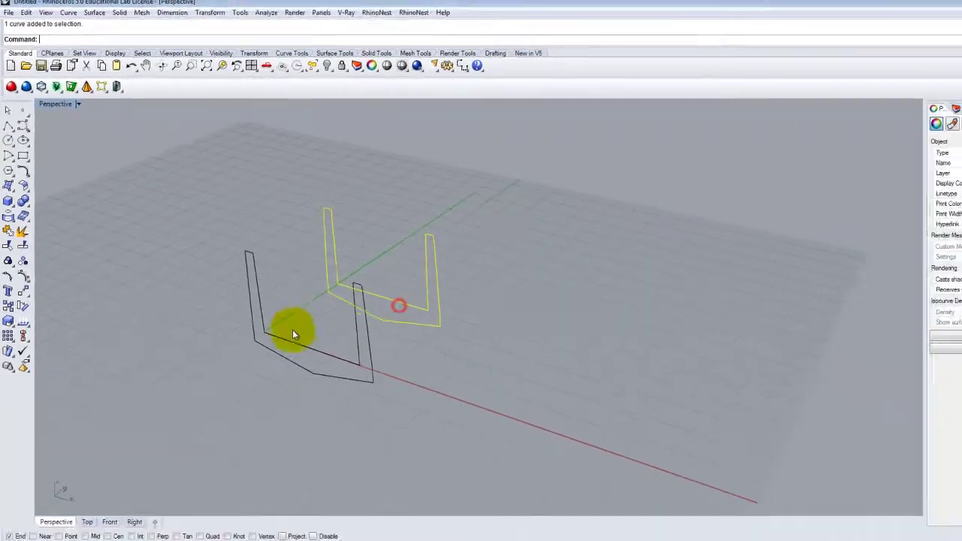
click(294, 345)
click(397, 300)
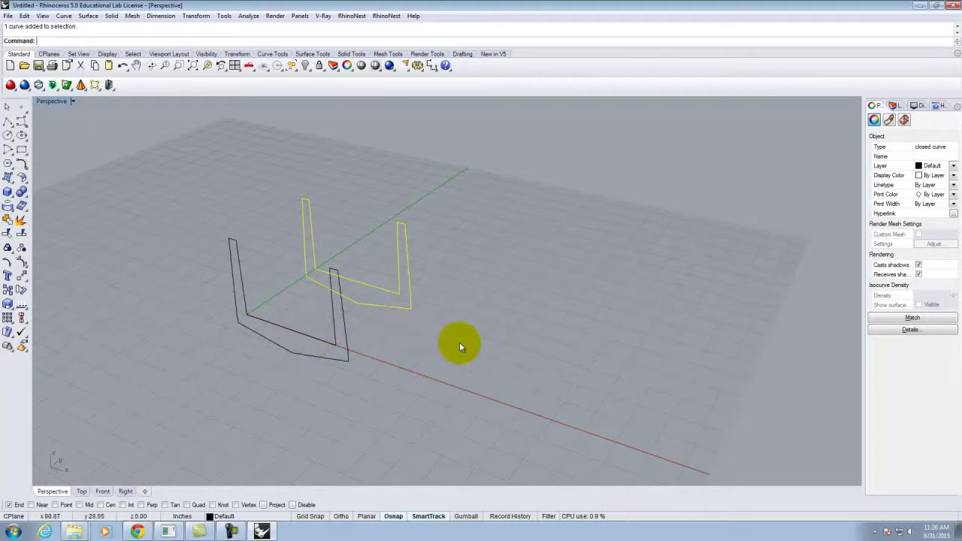
click(480, 324)
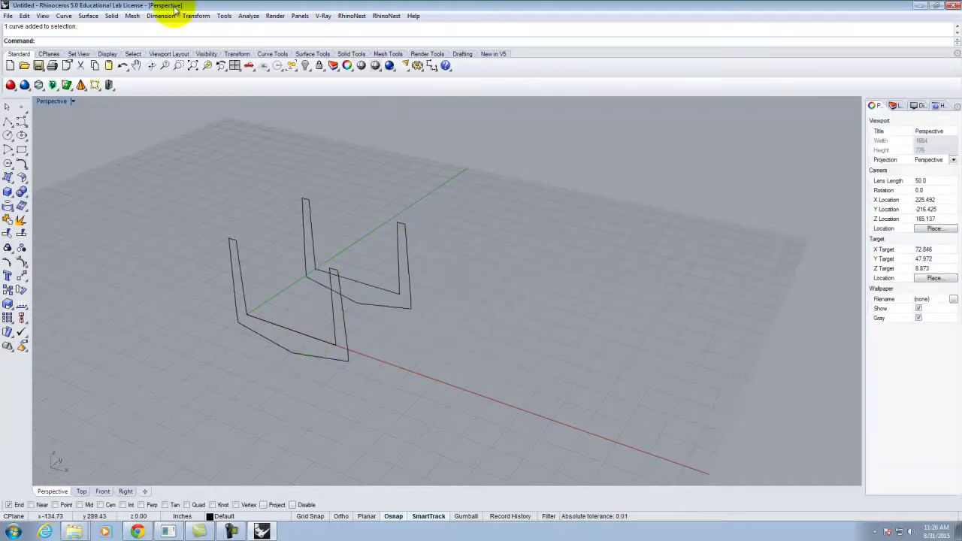
Step: Choose the front and rear upright profiles as the curves of a Loft
click(88, 16)
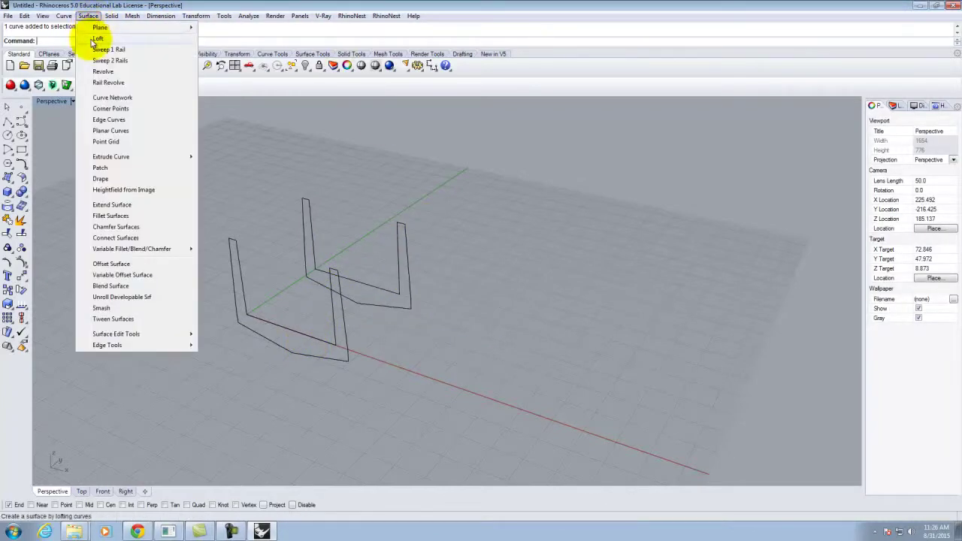
click(95, 38)
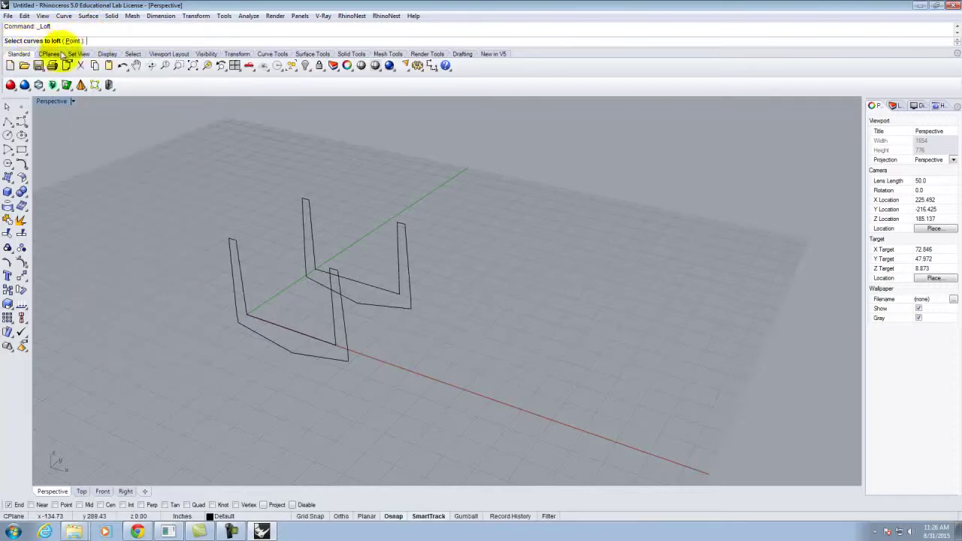
click(290, 329)
click(318, 267)
key(Return)
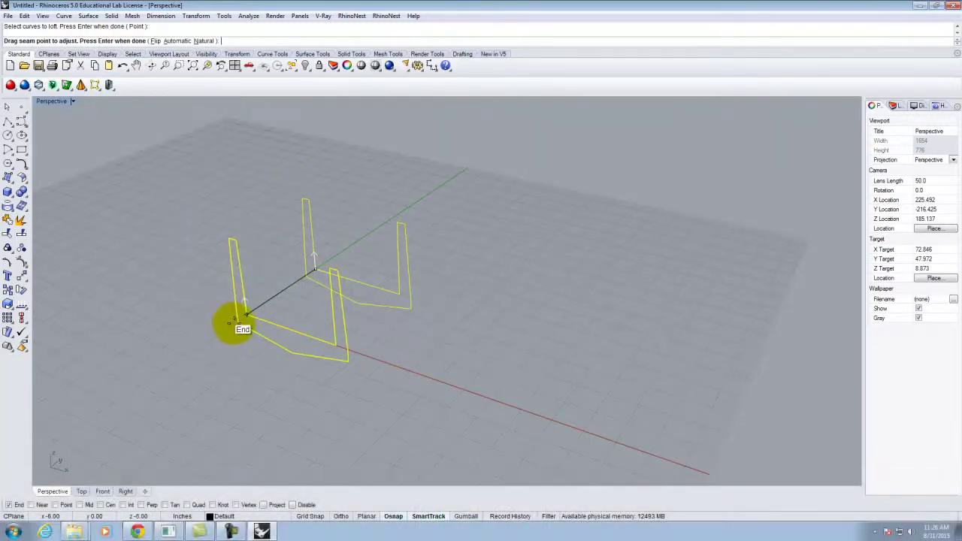
Step: Match the loft seam points at the profiles' inner left base corners and create the surface with Normal style and Do not simplify
click(241, 303)
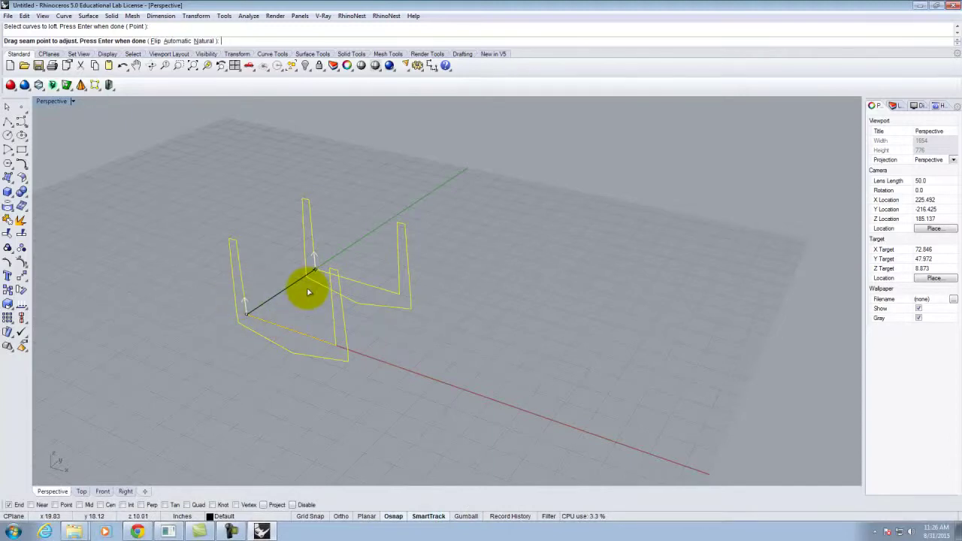
scroll(241, 288, up, 2)
scroll(240, 288, up, 2)
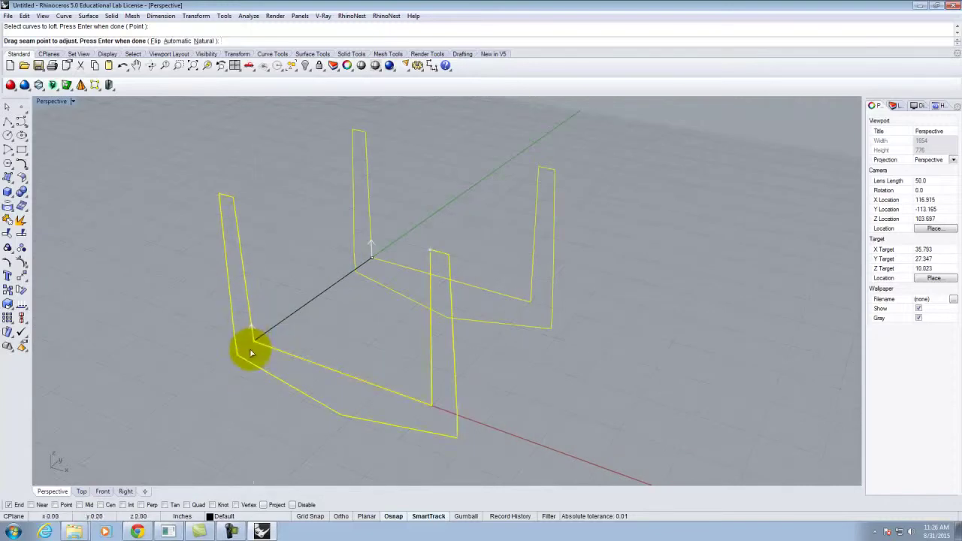
click(371, 258)
click(376, 239)
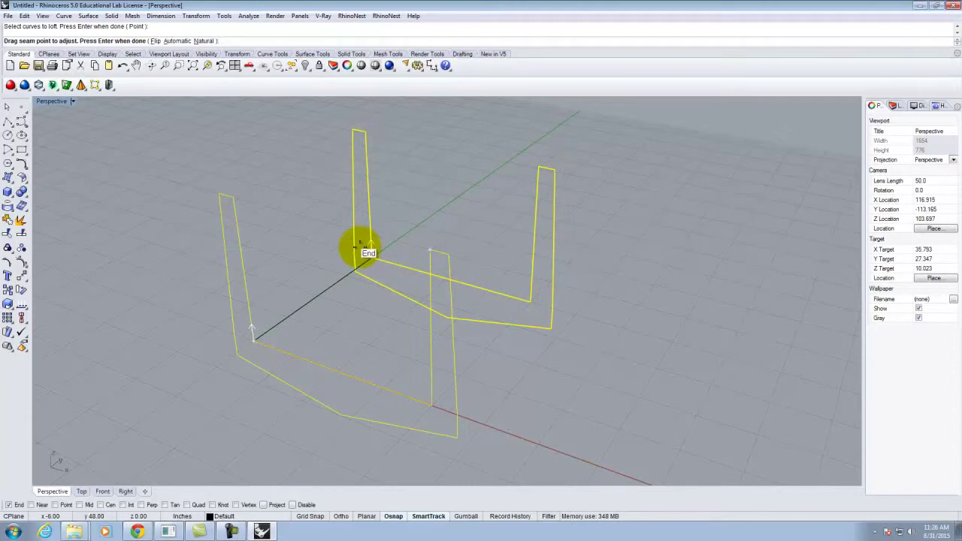
key(Return)
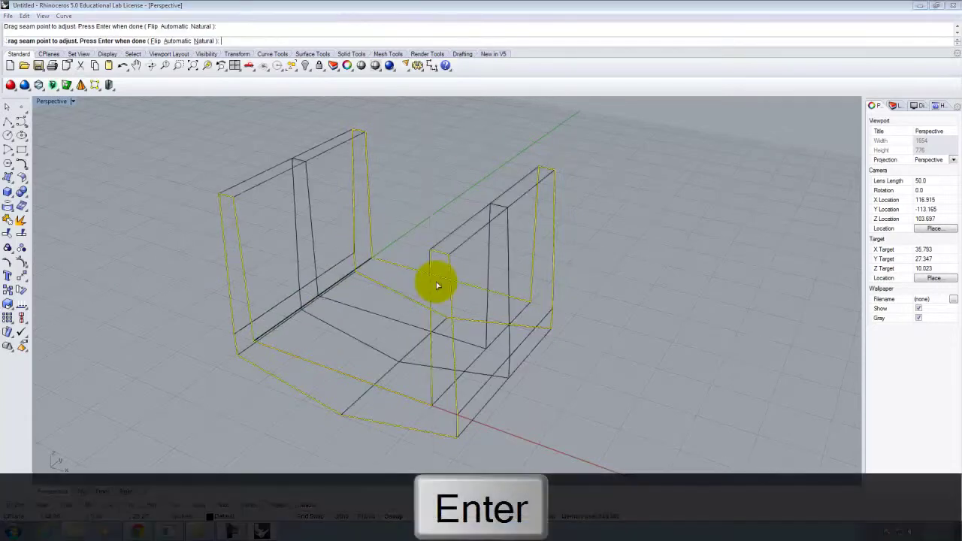
drag(481, 192, 631, 194)
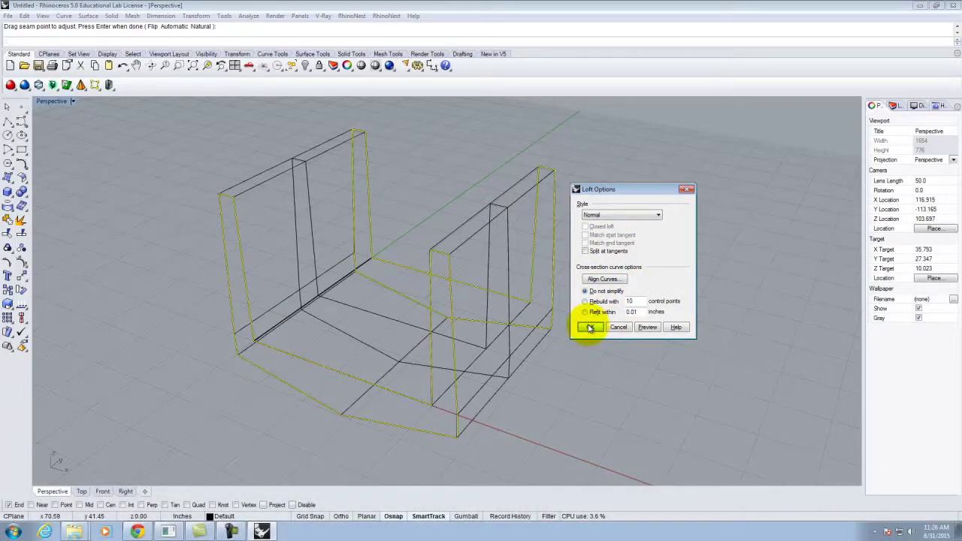
click(590, 328)
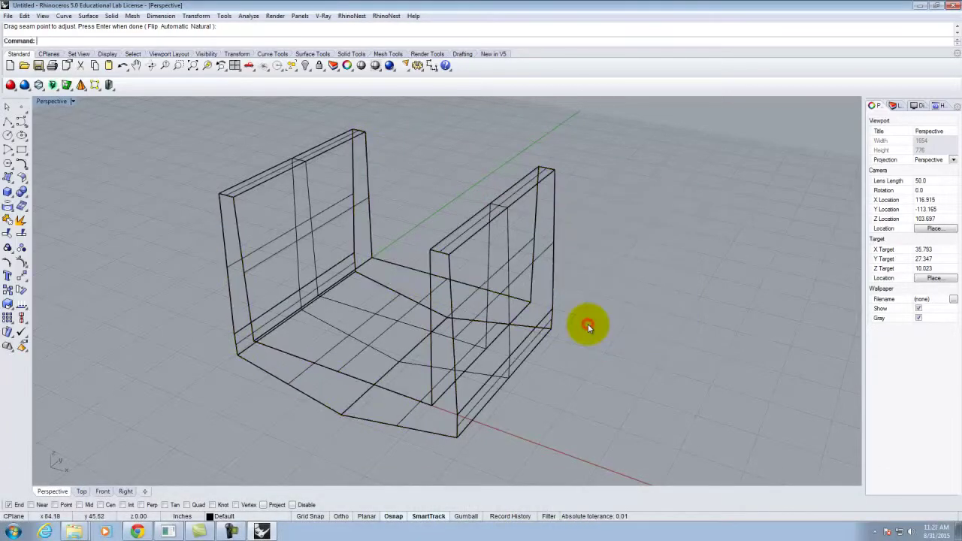
Step: Show the Perspective viewport in shaded display and view the lofted form from its open front end
click(71, 102)
click(66, 131)
mouse_move(583, 345)
right_down()
mouse_move(528, 333)
mouse_move(563, 326)
mouse_move(616, 269)
mouse_move(530, 291)
mouse_move(417, 290)
mouse_move(468, 328)
mouse_move(472, 353)
mouse_move(477, 337)
mouse_move(510, 321)
right_up()
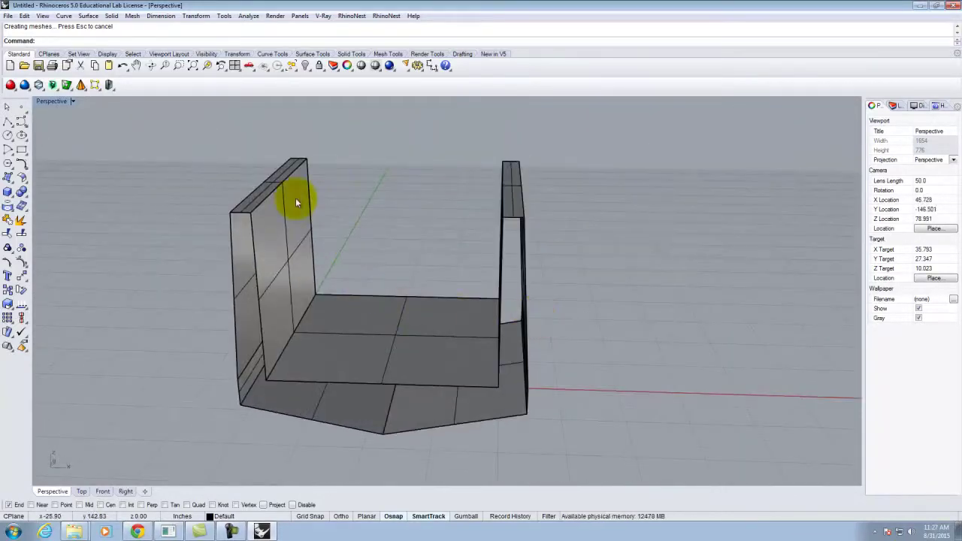
Step: Cap the left arm's front end with a four-corner surface from its top edge down to the floor level
right_drag(590, 329, 527, 327)
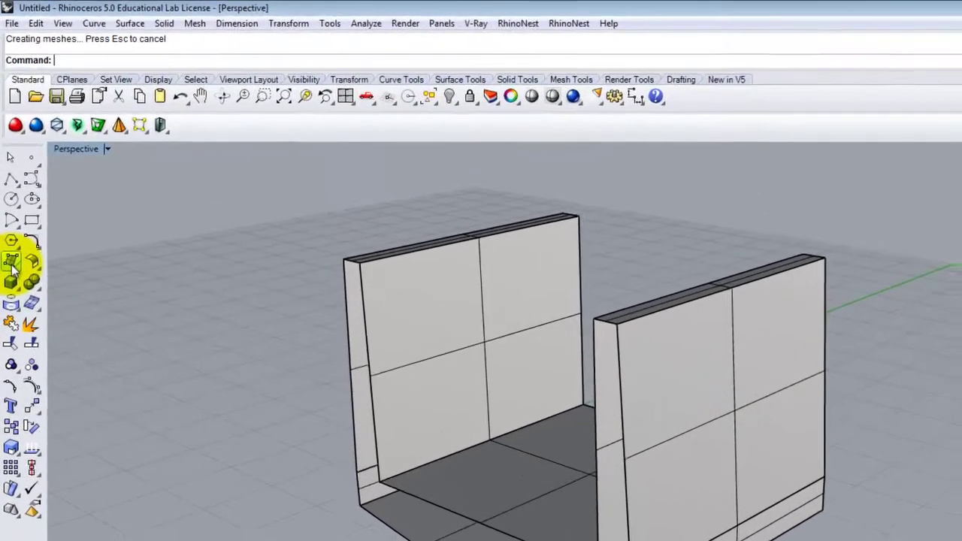
click(9, 178)
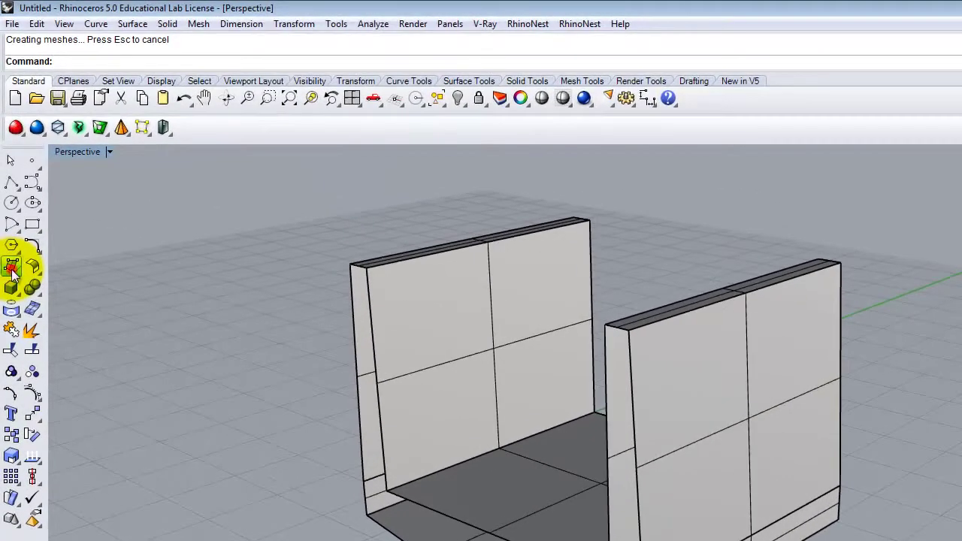
click(349, 265)
click(366, 270)
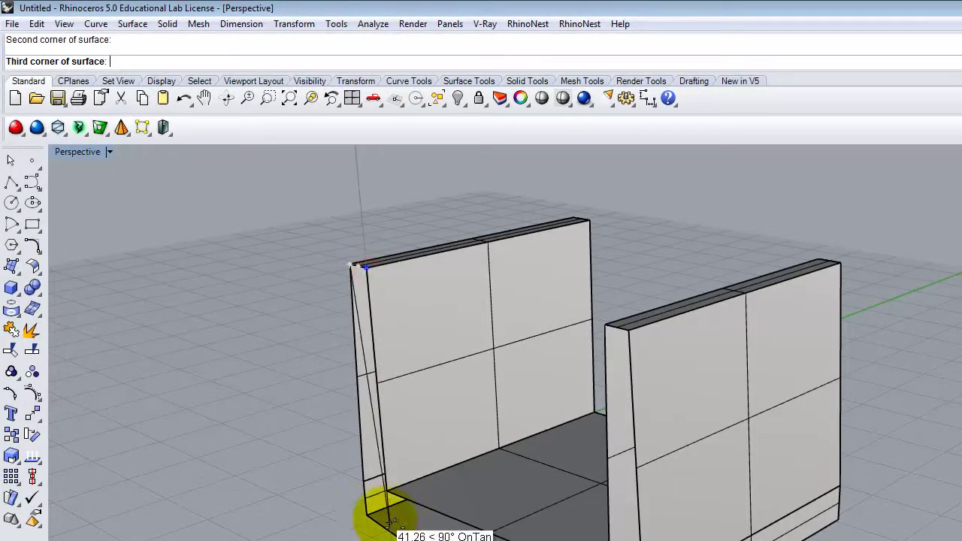
click(368, 486)
click(359, 487)
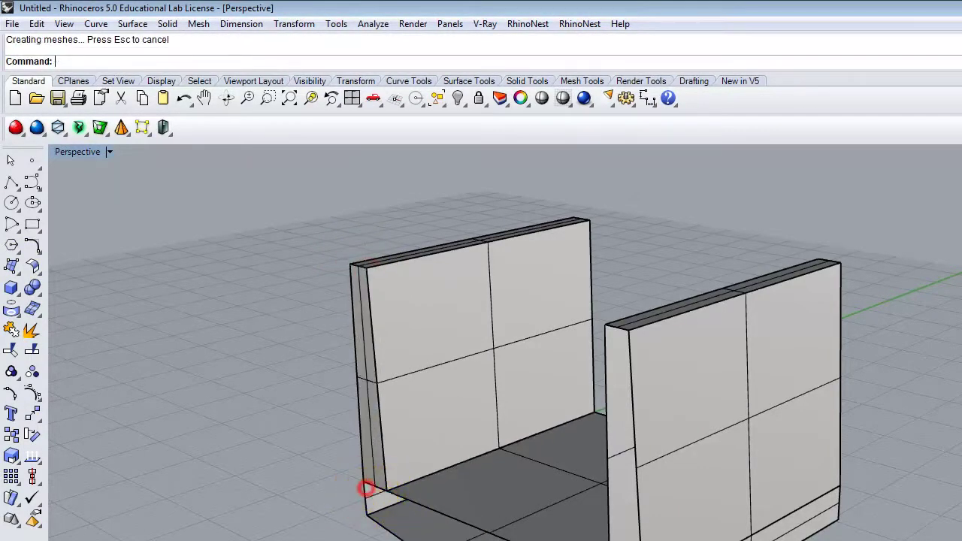
Step: Cap the right arm's front end with a four-corner surface from its top edge down to the floor level
right_drag(380, 370, 597, 412)
right_drag(788, 372, 844, 342)
right_click(843, 342)
click(841, 333)
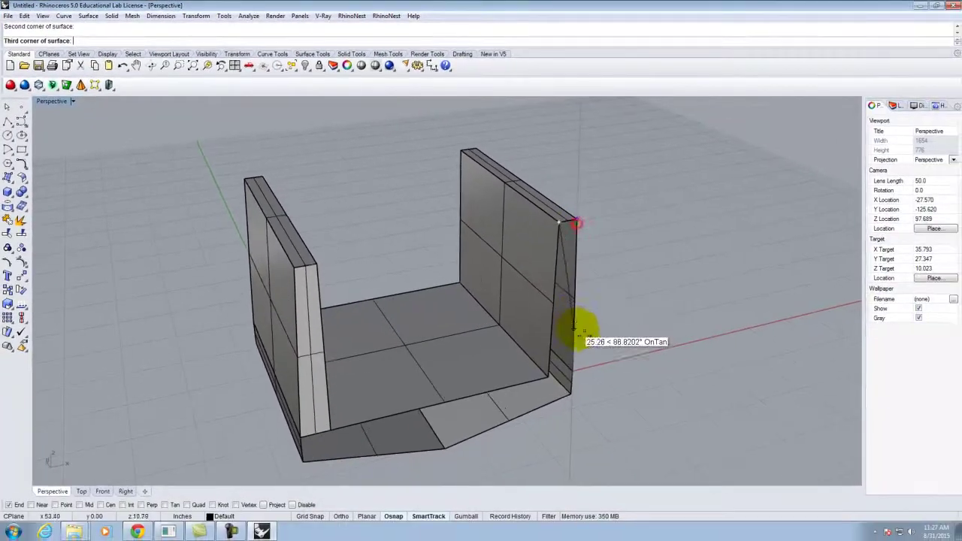
click(855, 538)
click(571, 375)
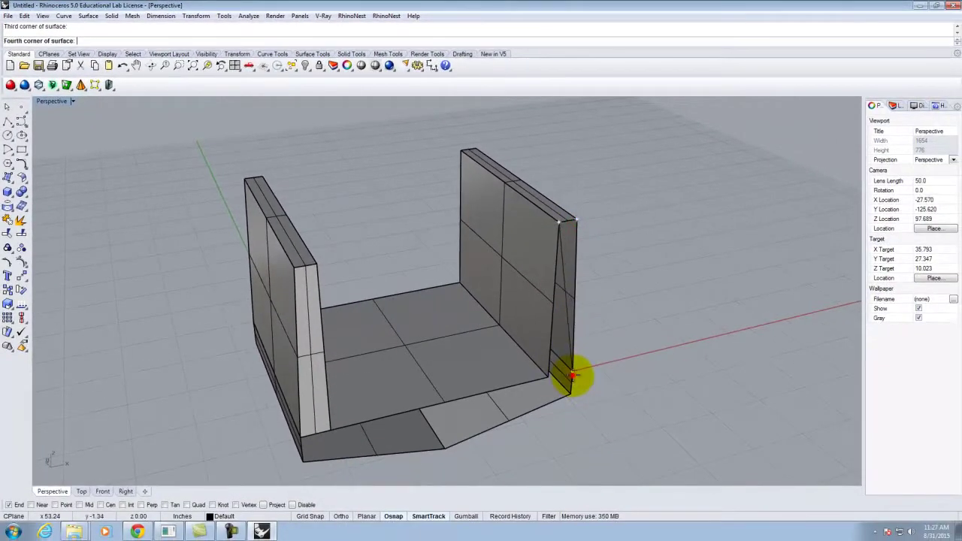
click(556, 381)
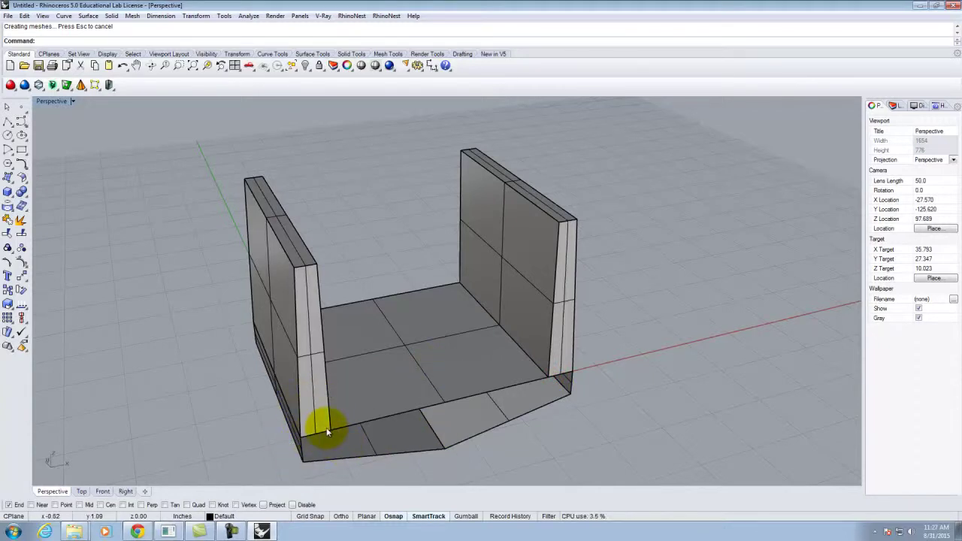
Step: Fill the front end's left base corner with a three-corner surface between the arm's two bottom corners and the lower outer corner
scroll(309, 434, up, 3)
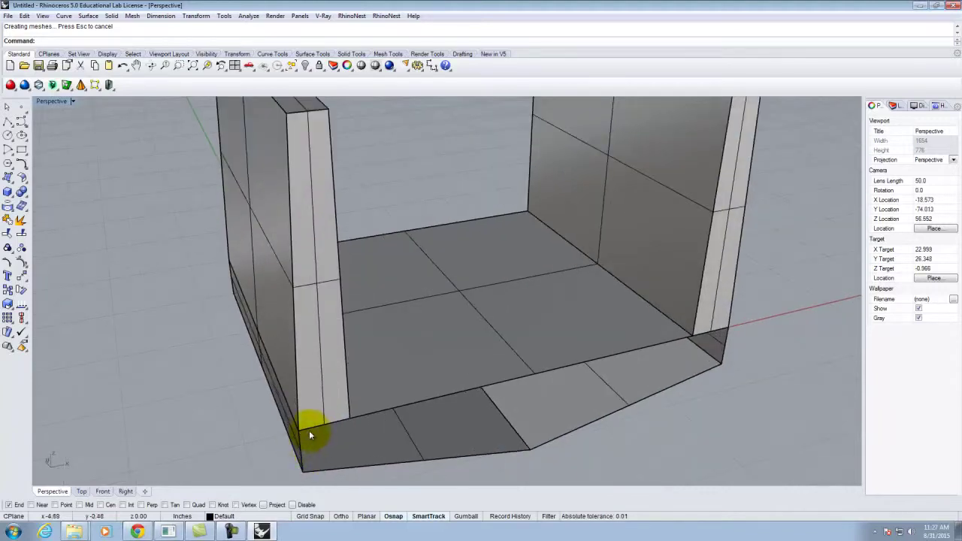
click(309, 430)
click(348, 418)
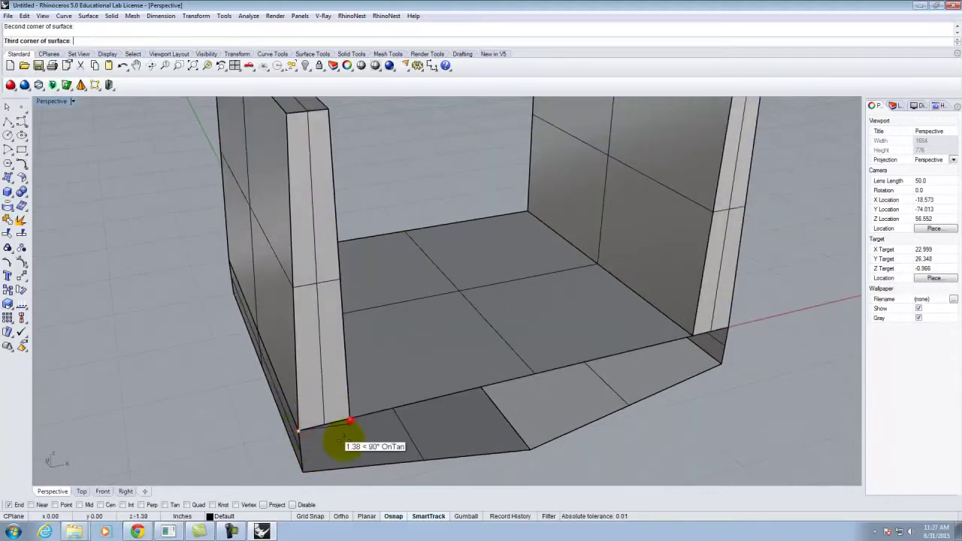
click(303, 469)
key(Return)
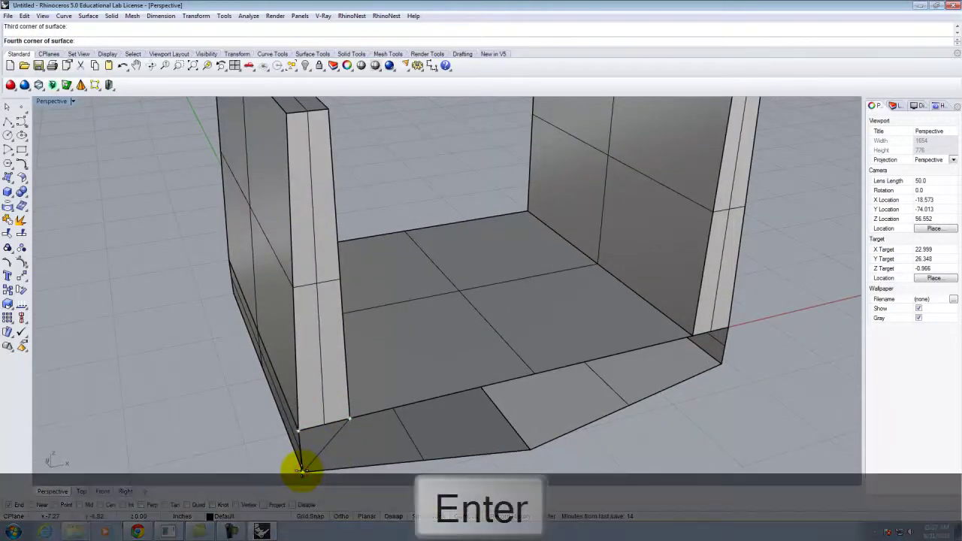
Step: Fill the front end's right base corner with a three-corner surface between the arm's two bottom corners and the lower outer corner
scroll(268, 419, down, 3)
scroll(526, 387, up, 4)
key(Return)
click(441, 376)
click(483, 374)
click(481, 394)
key(Return)
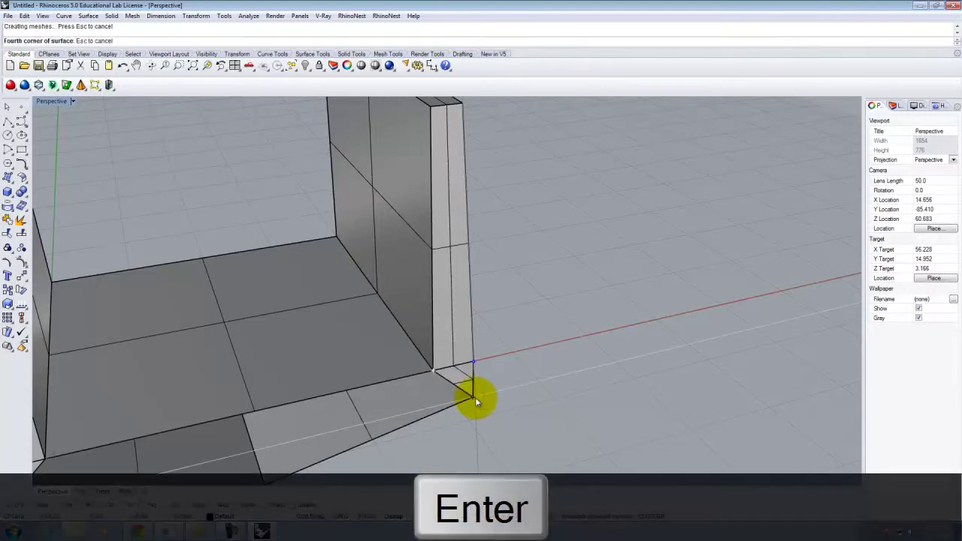
Step: Enable midpoint snapping and cap the left half of the front base with a four-corner surface reaching the floor edge's midpoint
scroll(477, 395, down, 4)
key(Return)
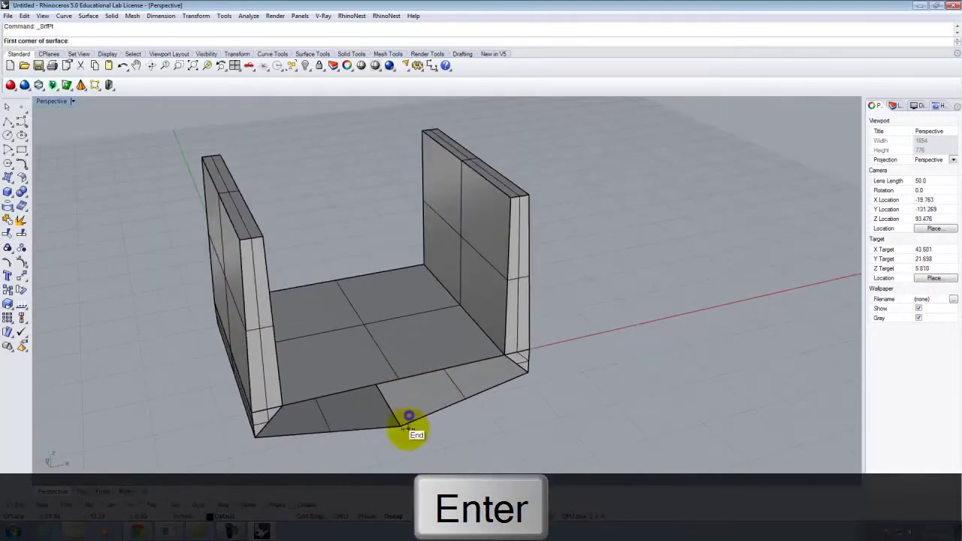
click(281, 407)
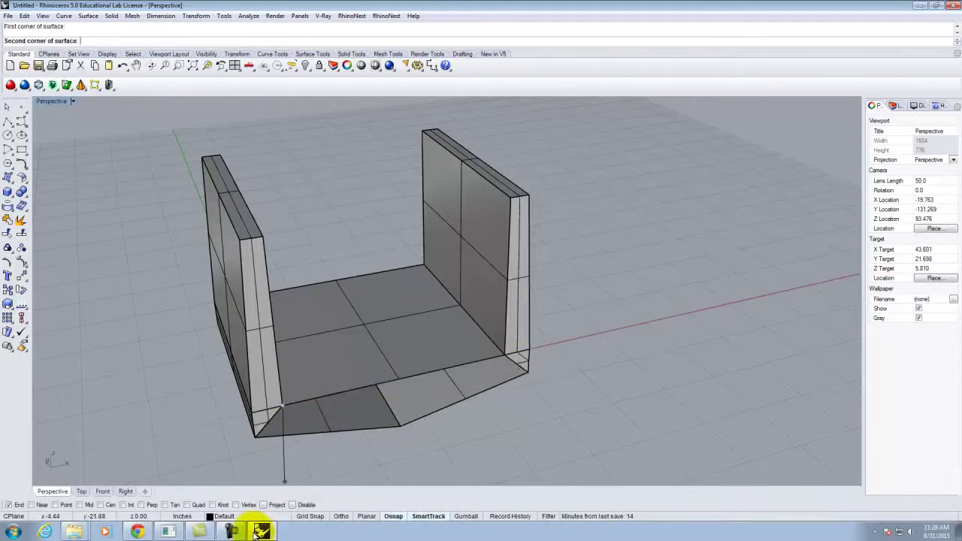
click(81, 504)
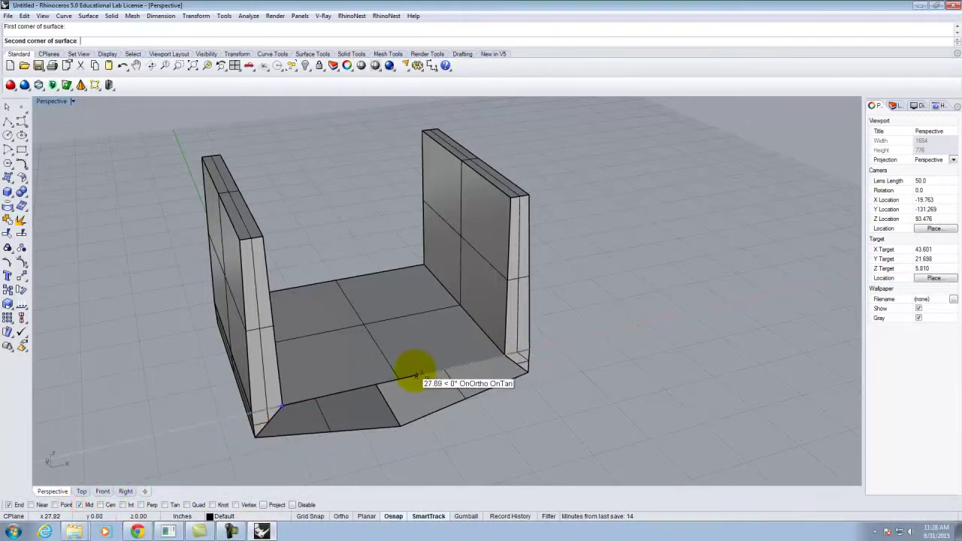
click(399, 378)
click(400, 426)
click(255, 436)
Step: Cap the right half of the front base with a four-corner surface from the floor edge's midpoint to the right base corner
key(Return)
click(401, 380)
click(400, 426)
click(527, 372)
click(505, 356)
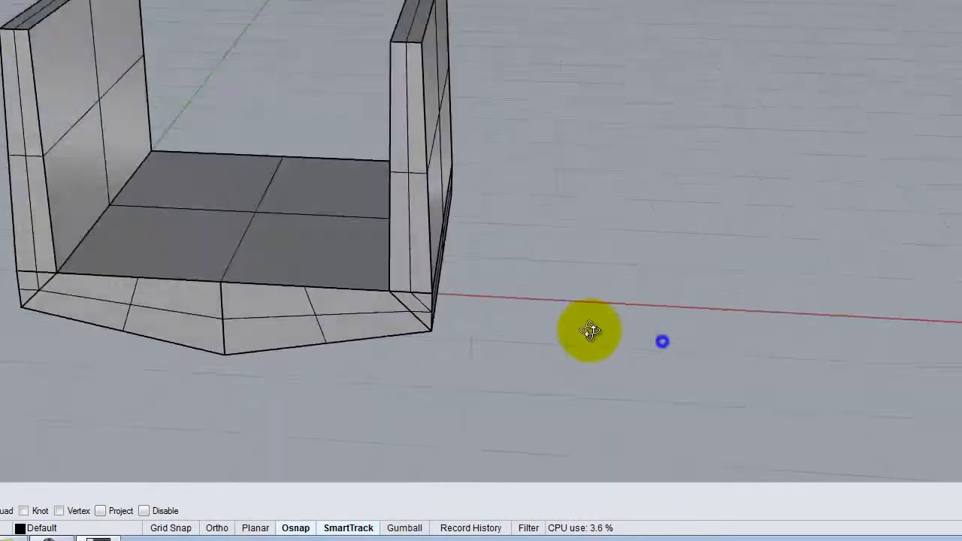
Step: Copy all six front cap surfaces to the form's back end, using the left arm's outer top corners as reference points
right_drag(590, 330, 18, 270)
click(43, 235)
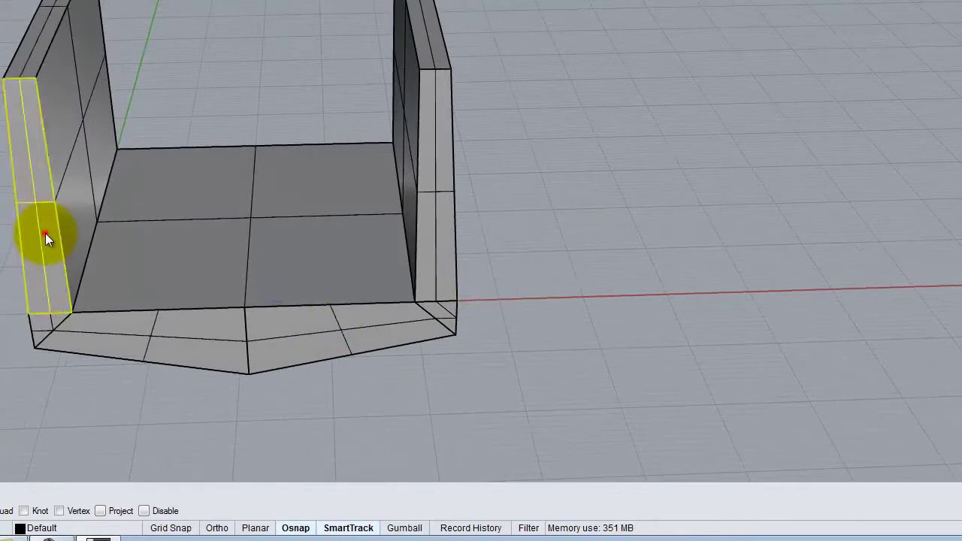
shift+click(48, 328)
shift+click(116, 334)
shift+click(385, 334)
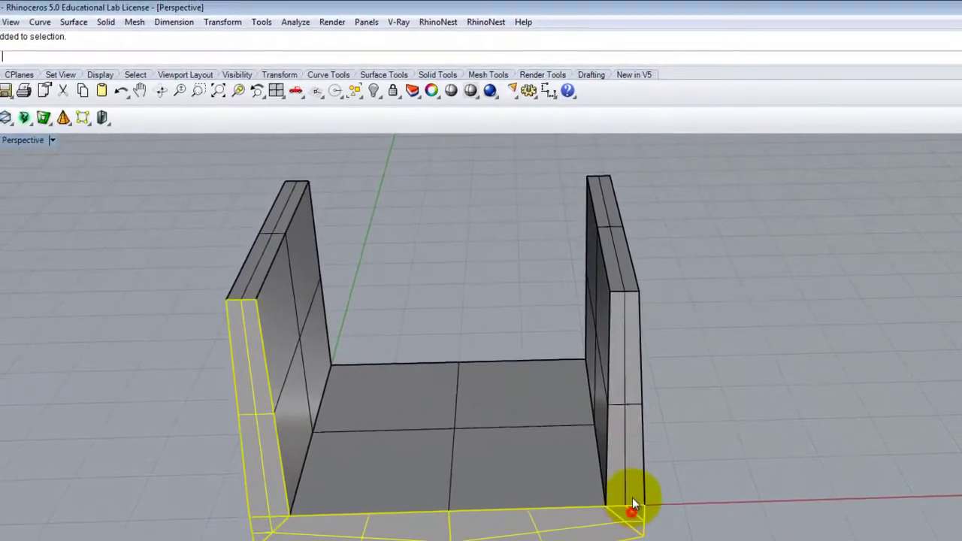
shift+click(584, 424)
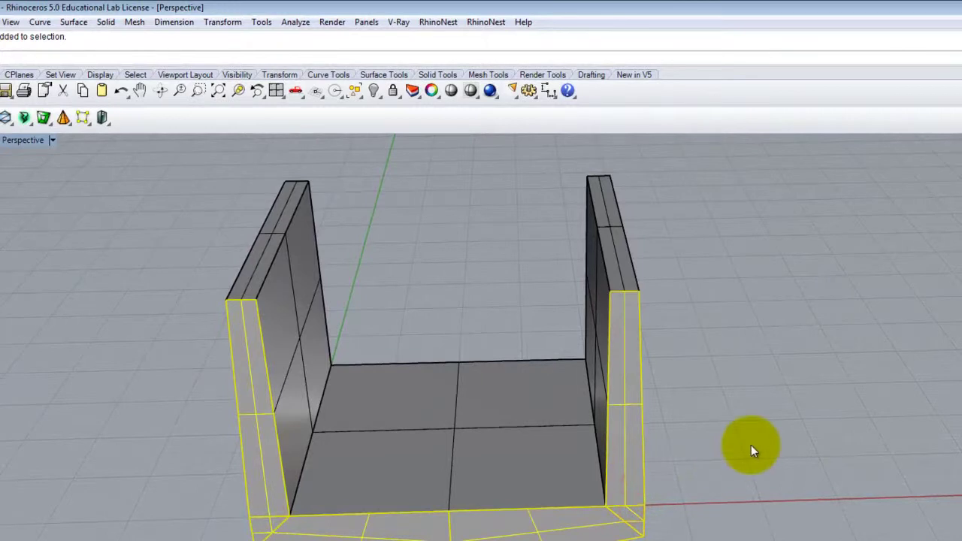
click(216, 22)
click(231, 55)
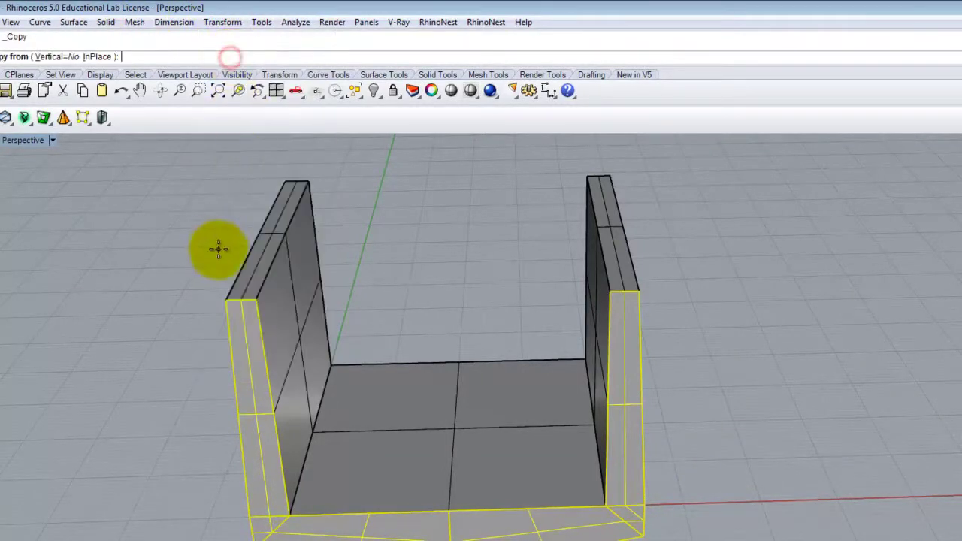
click(228, 297)
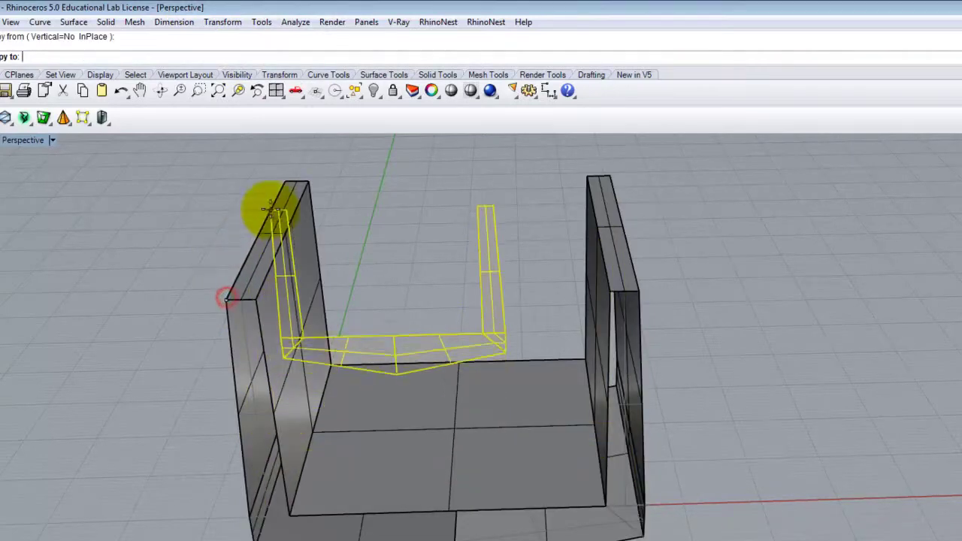
click(280, 182)
right_drag(754, 269, 344, 271)
key(Return)
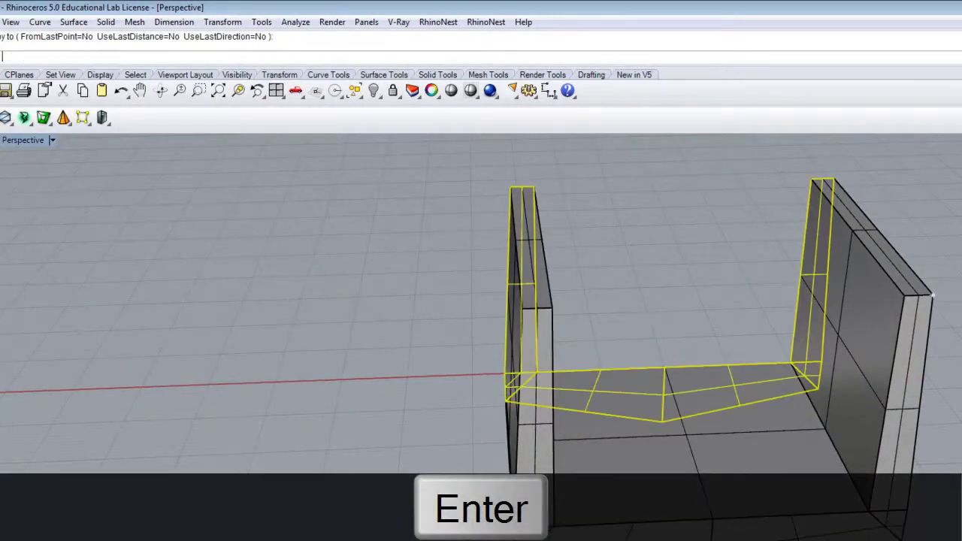
right_drag(383, 389, 881, 357)
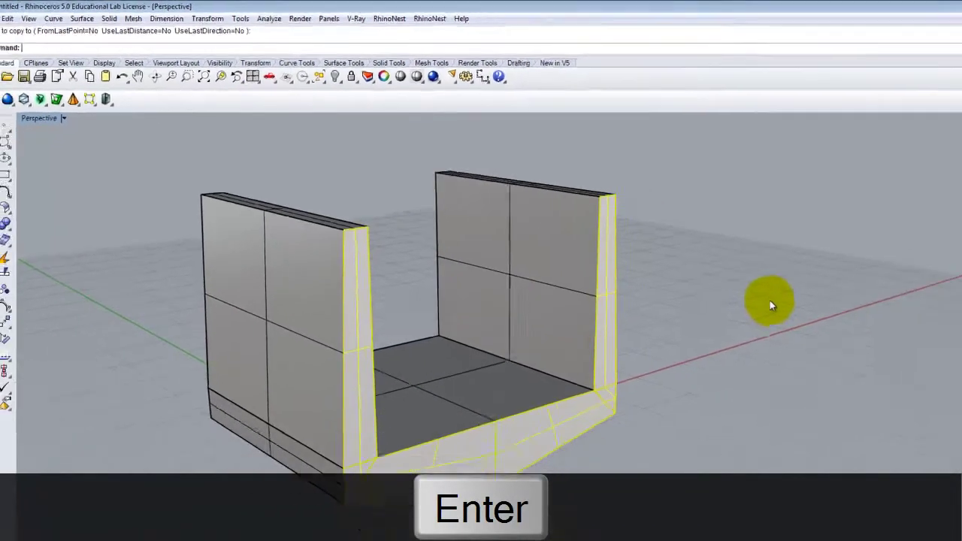
click(916, 362)
Step: Start a polyline in the empty area right of the U-shaped form with a 36-inch arm segment and a 4-inch segment across its top
scroll(748, 399, down, 4)
right_drag(708, 275, 576, 294)
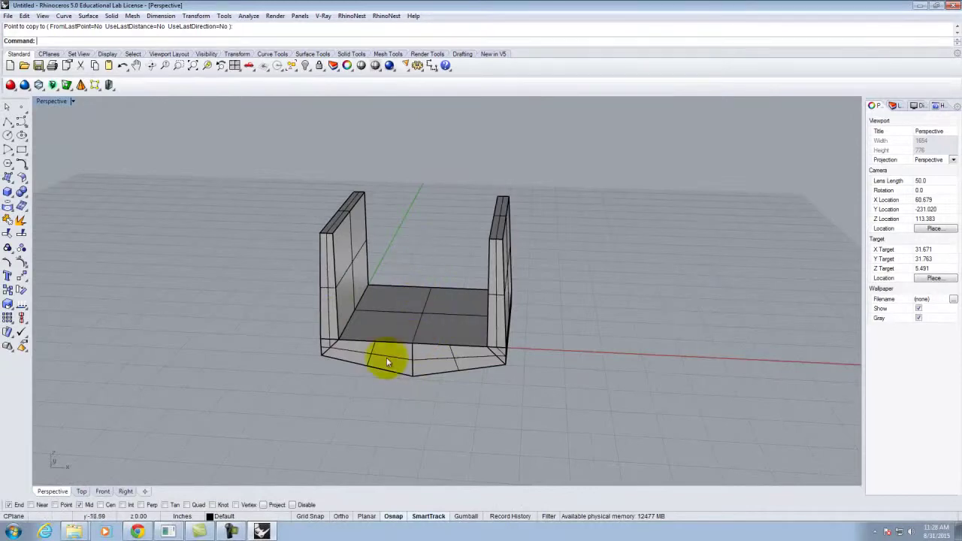
right_drag(326, 253, 292, 300)
scroll(353, 342, down, 3)
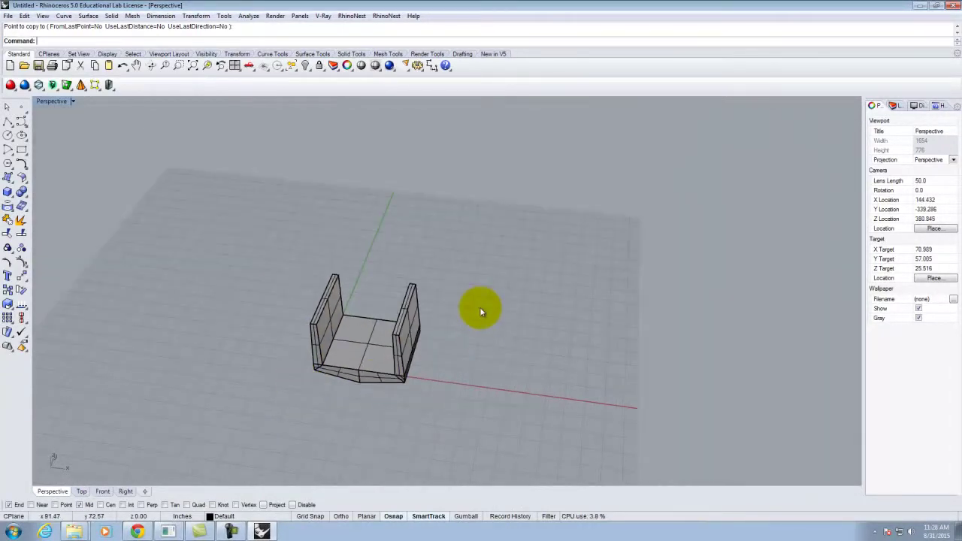
scroll(366, 336, up, 4)
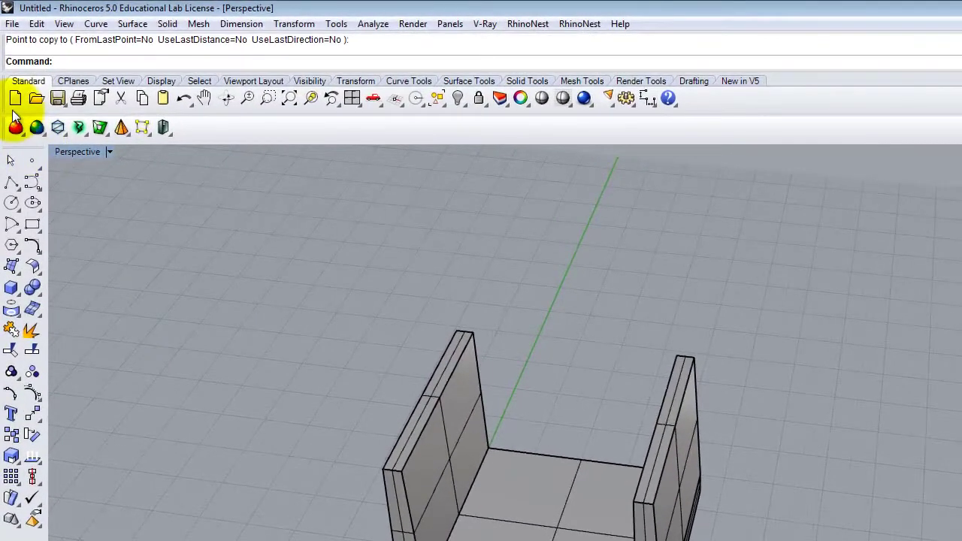
click(12, 183)
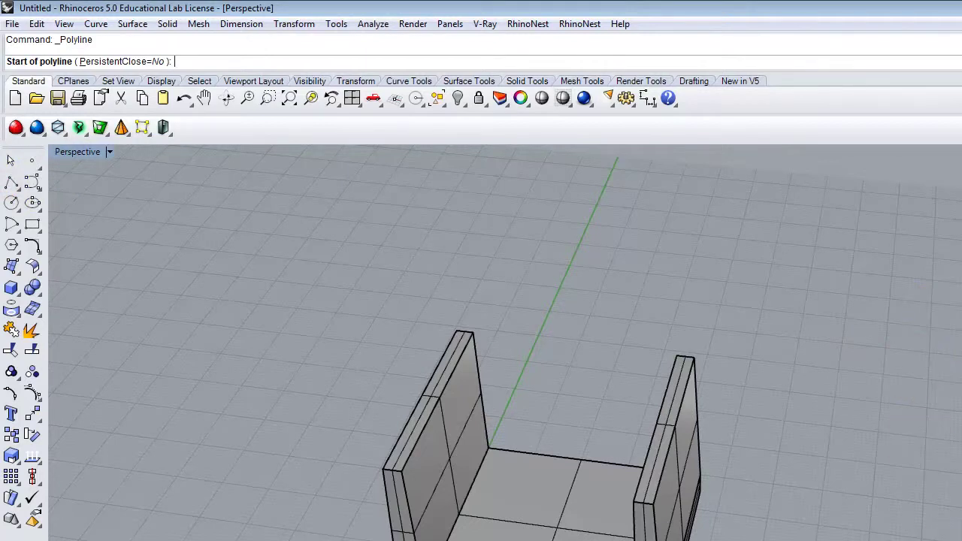
click(943, 487)
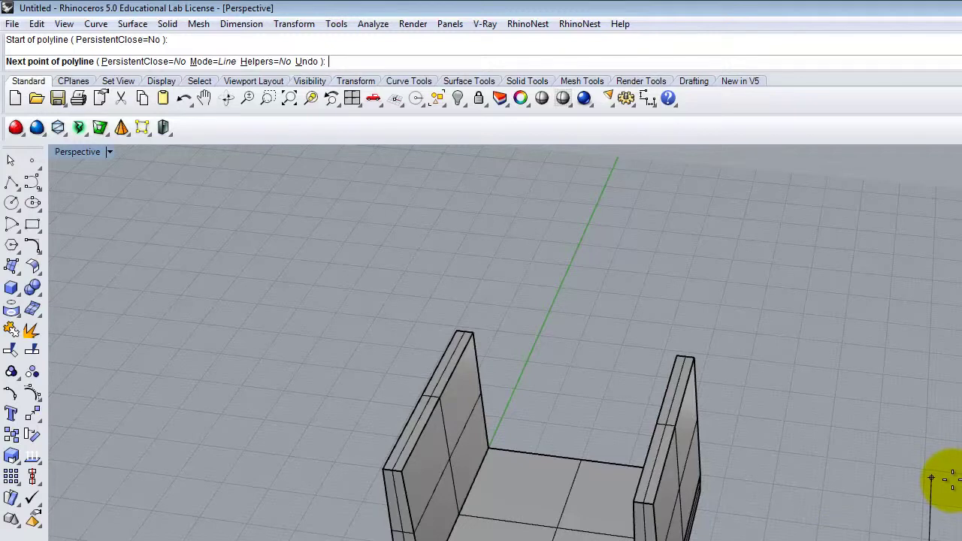
text(36")
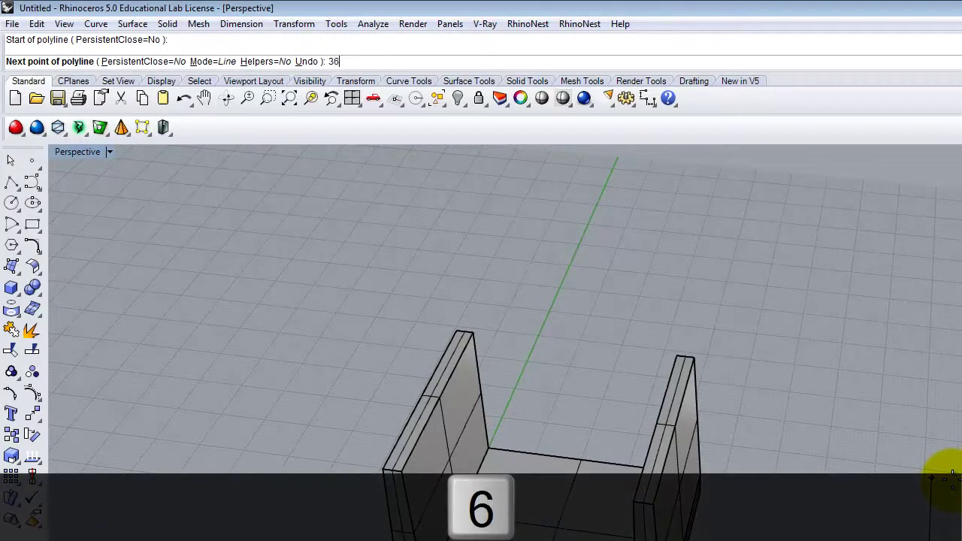
key(Return)
click(951, 476)
text(4)
key(Return)
click(888, 461)
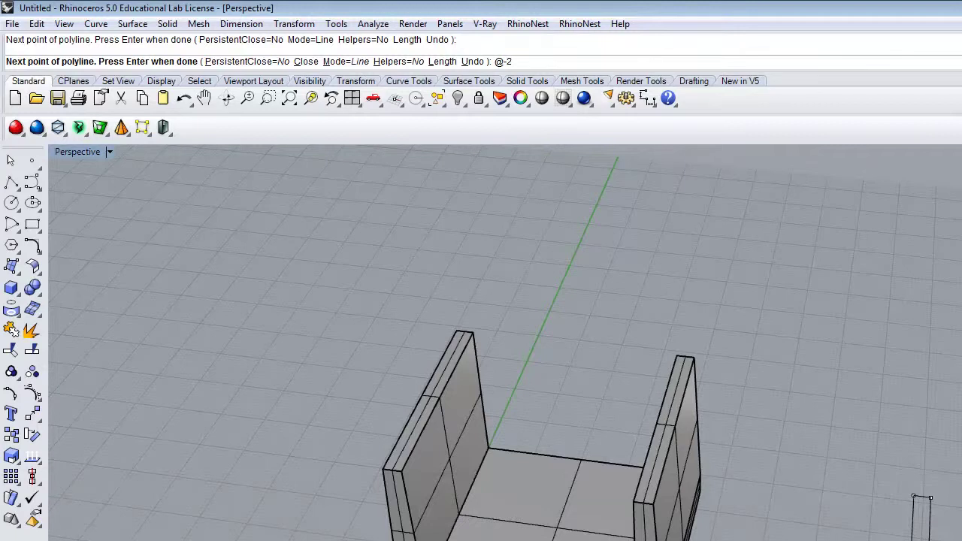
text(6")
key(Return)
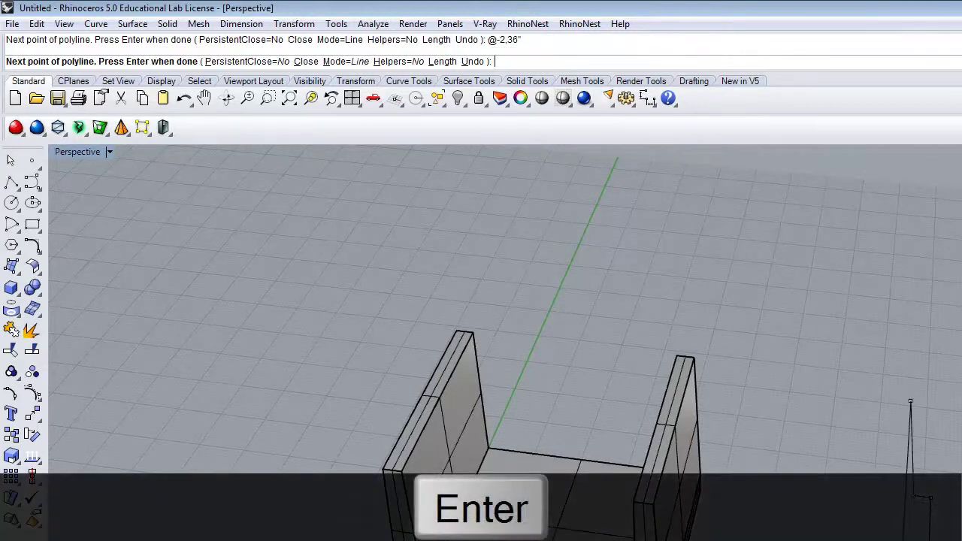
key(ctrl+z)
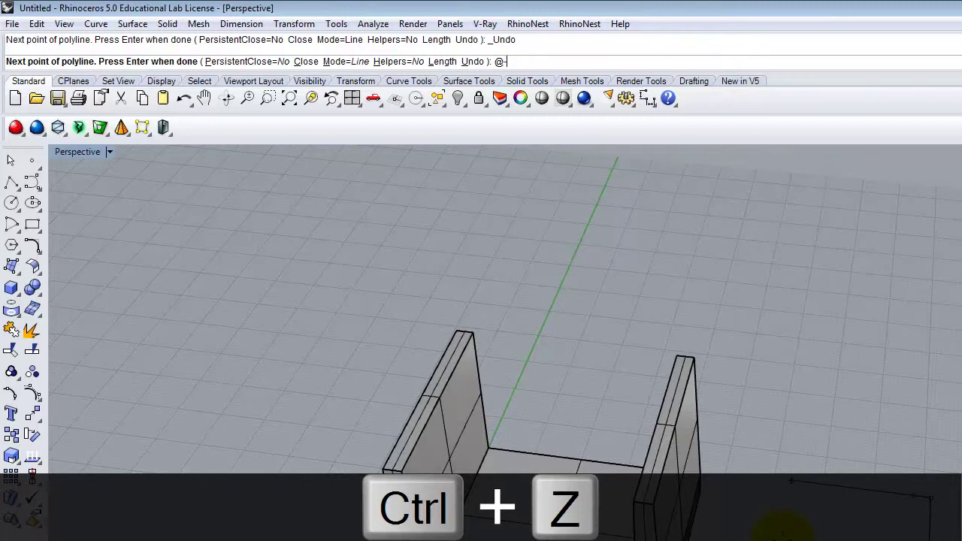
key(BackSpace)
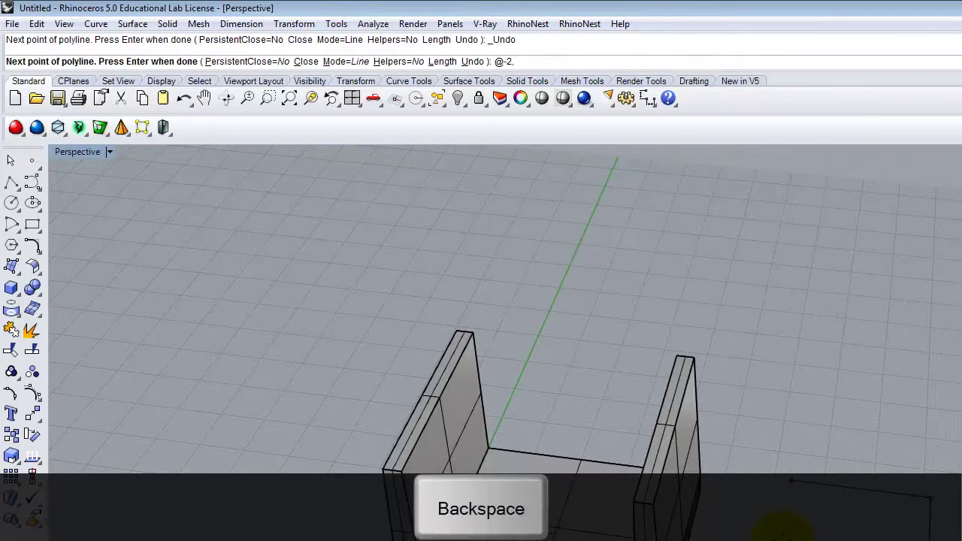
text(,-36")
key(Return)
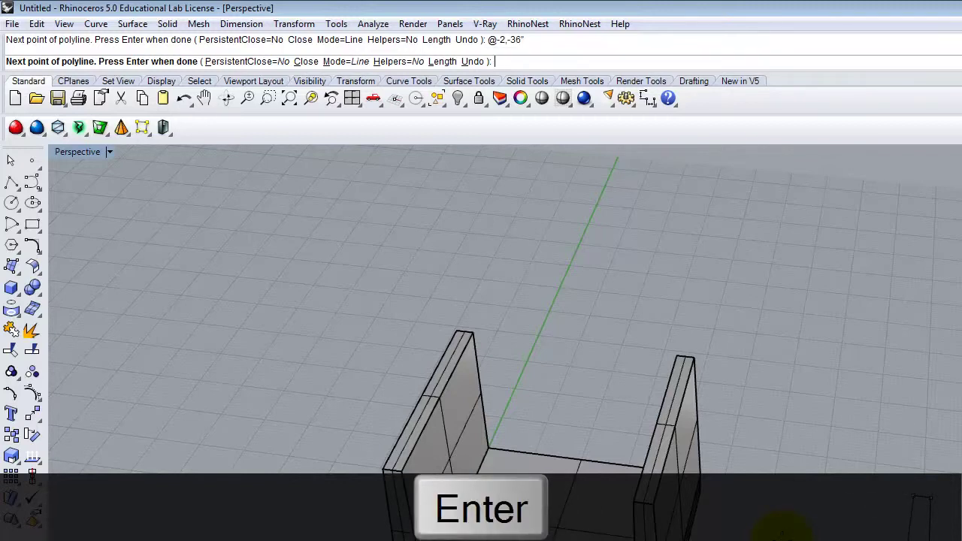
text(6")
key(Return)
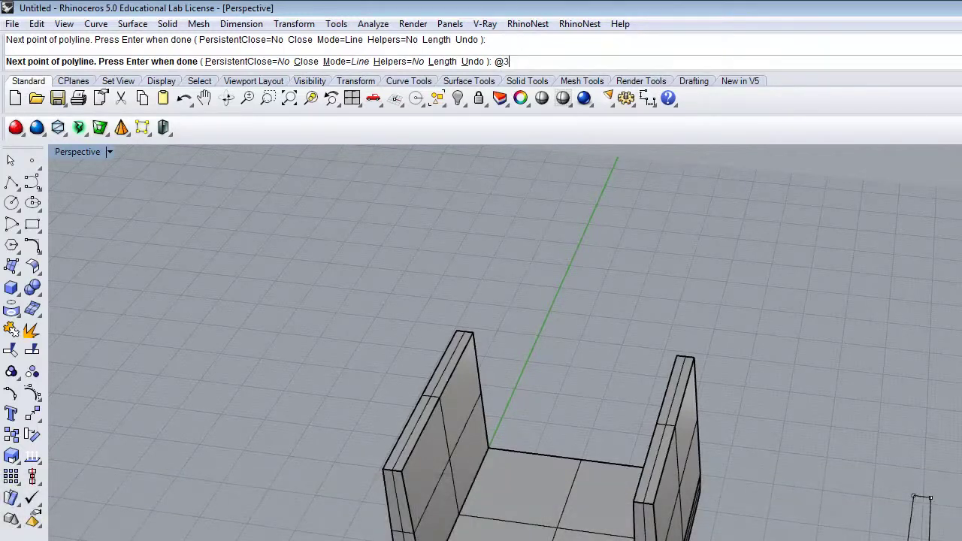
text(30,-6)
key(Return)
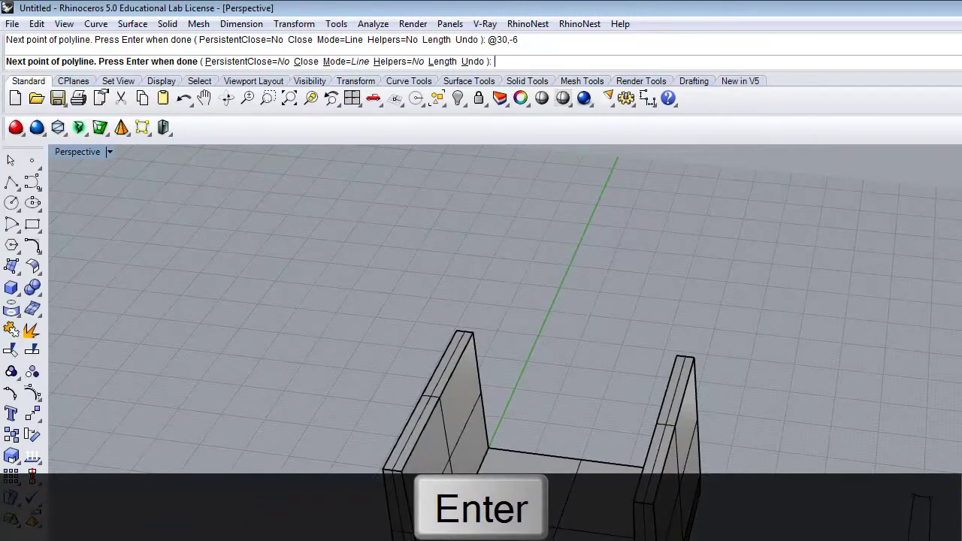
key(Return)
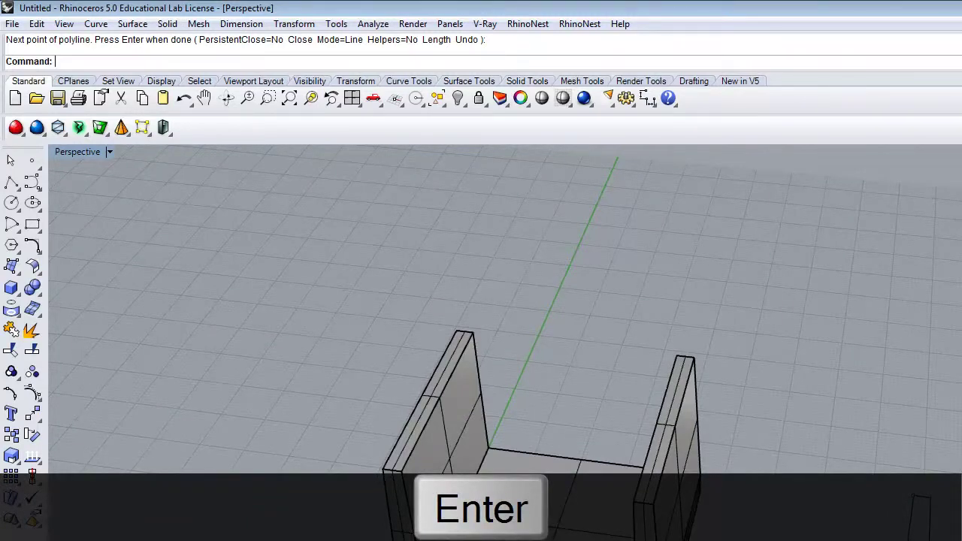
Step: Draw a second polyline along the inner base from the arm's inner corner to a point aligned with the outer line's end
key(Return)
click(926, 538)
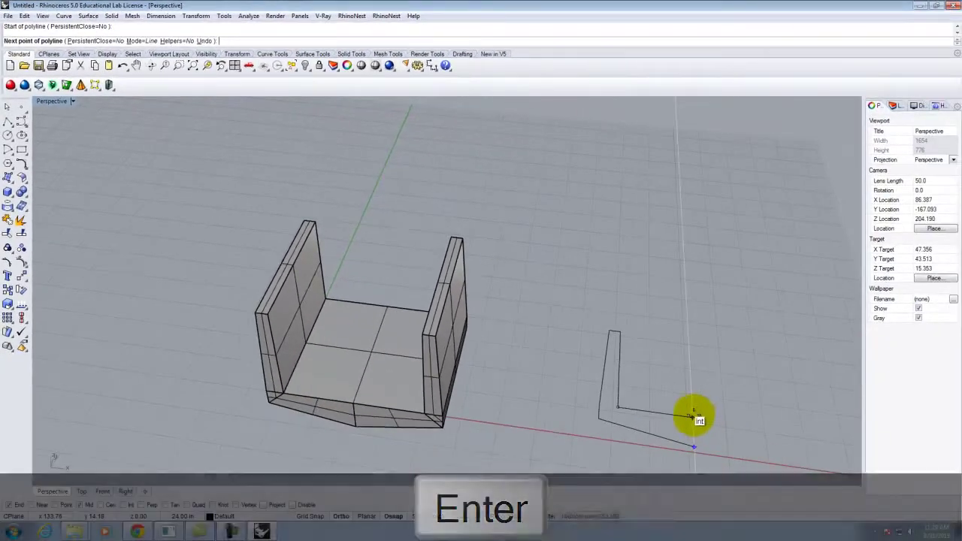
click(769, 464)
right_click(770, 461)
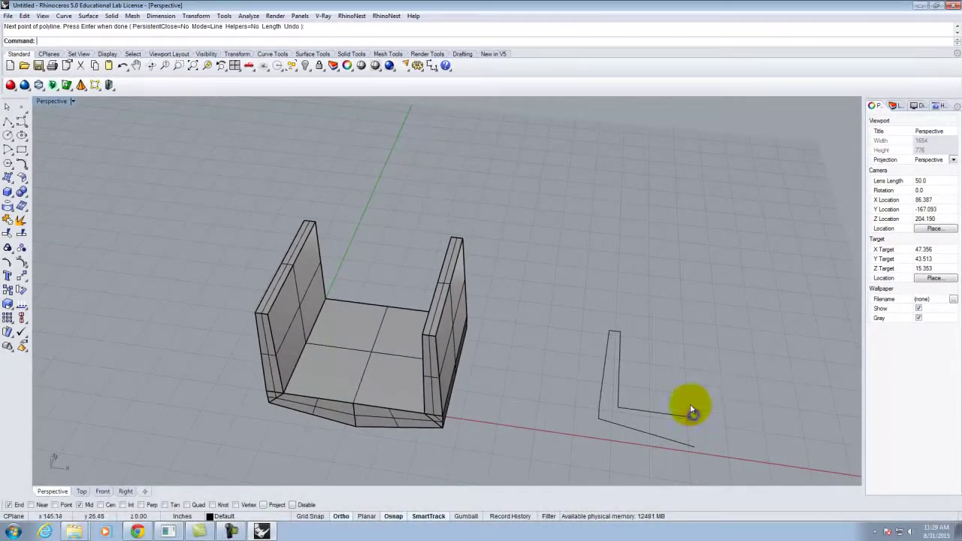
Step: Join the inner base line and the arm outline into one open curve
click(637, 411)
shift+click(619, 387)
text(Join)
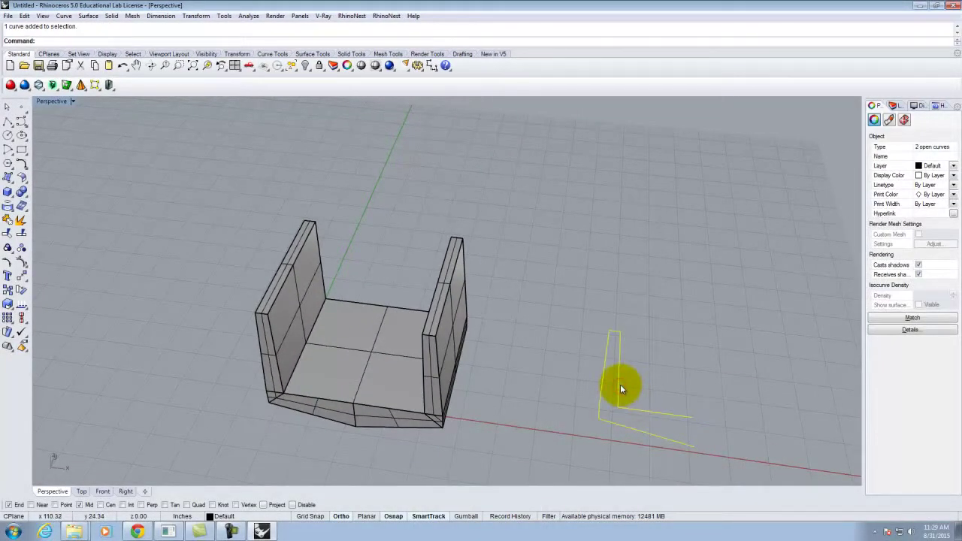
key(Return)
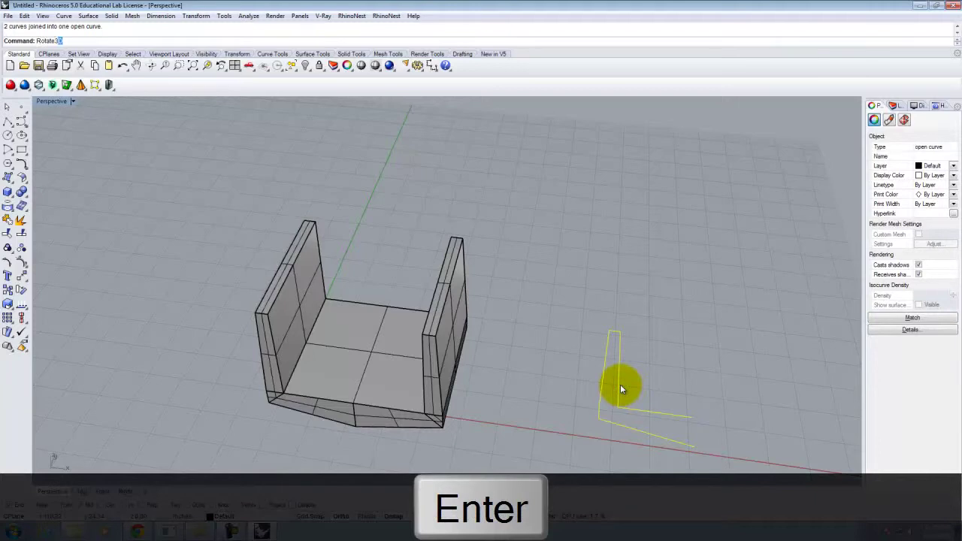
Step: Stand the joined half-profile upright with Rotate3D, using its inner base line as the rotation axis
key(Return)
click(616, 407)
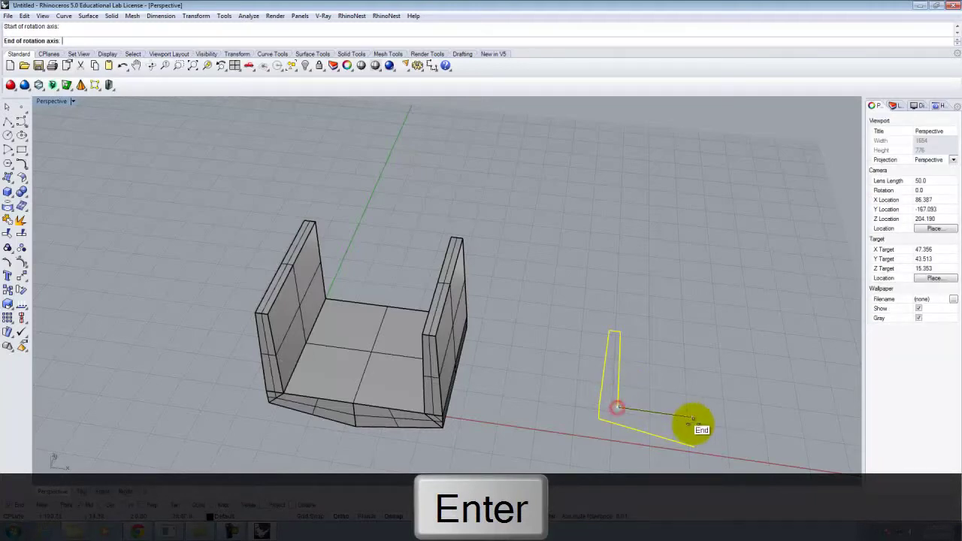
click(693, 420)
click(619, 332)
click(673, 287)
right_drag(673, 287, 470, 298)
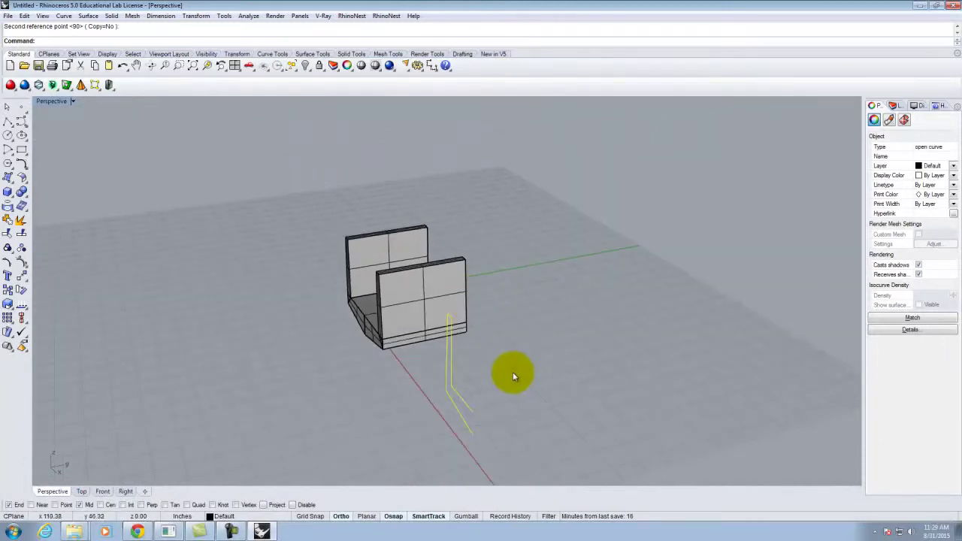
Step: Duplicate the upright half-profile parallel to the original, set back along the Y direction
key(Return)
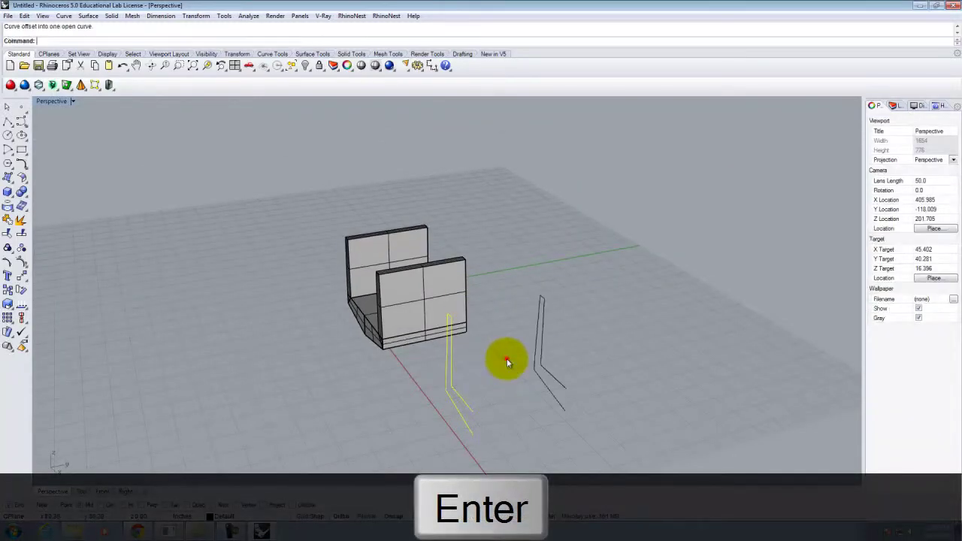
click(599, 367)
Step: Try lofting a surface between the two upright half-profiles, then undo the loft
click(553, 379)
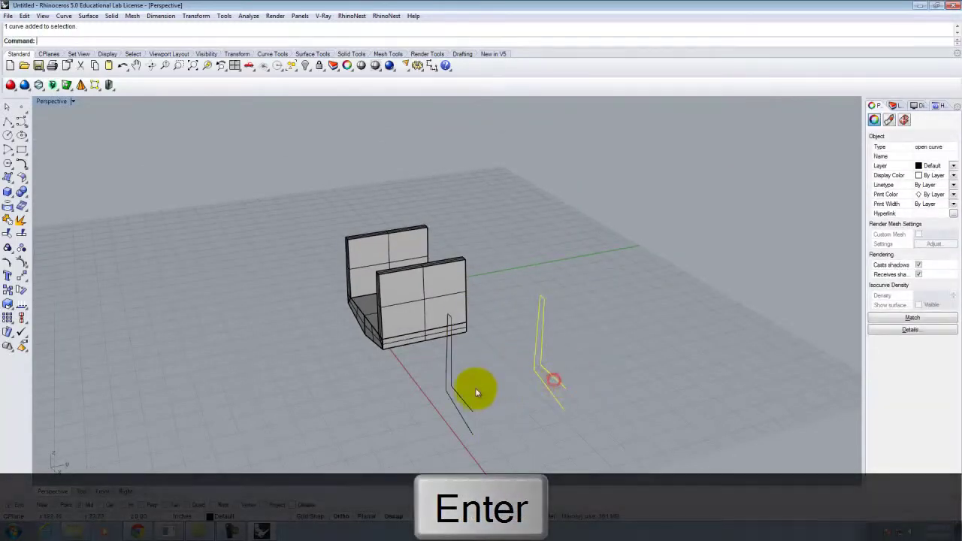
shift+click(476, 391)
key(Return)
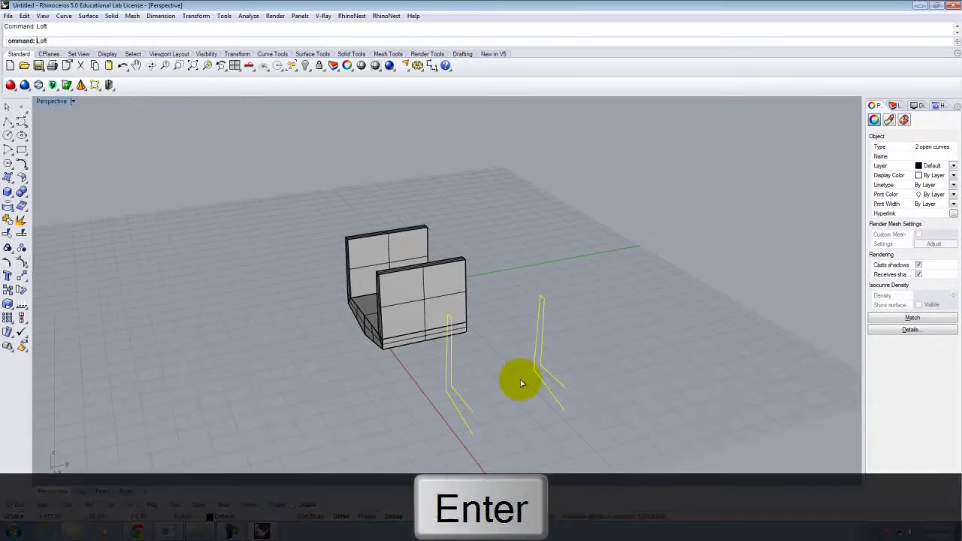
click(592, 326)
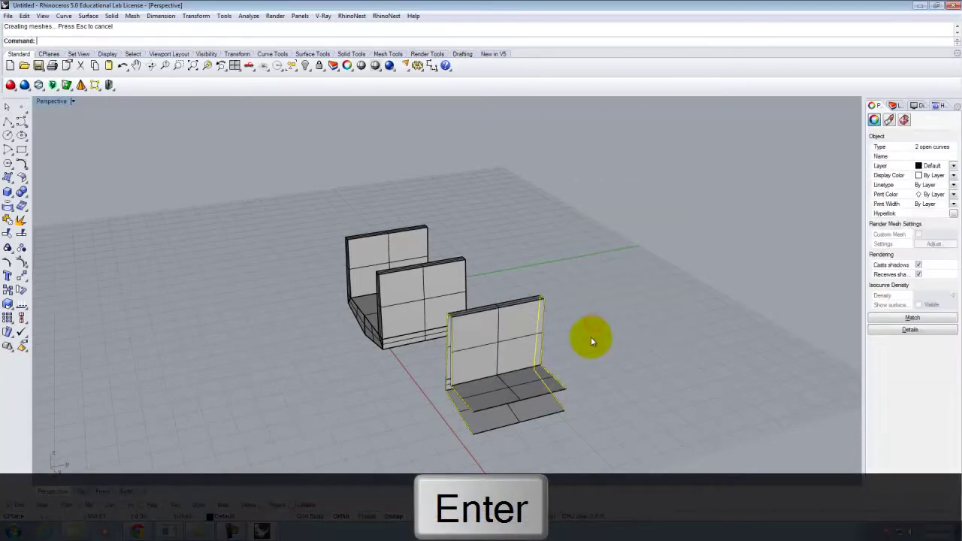
key(ctrl+z)
click(590, 370)
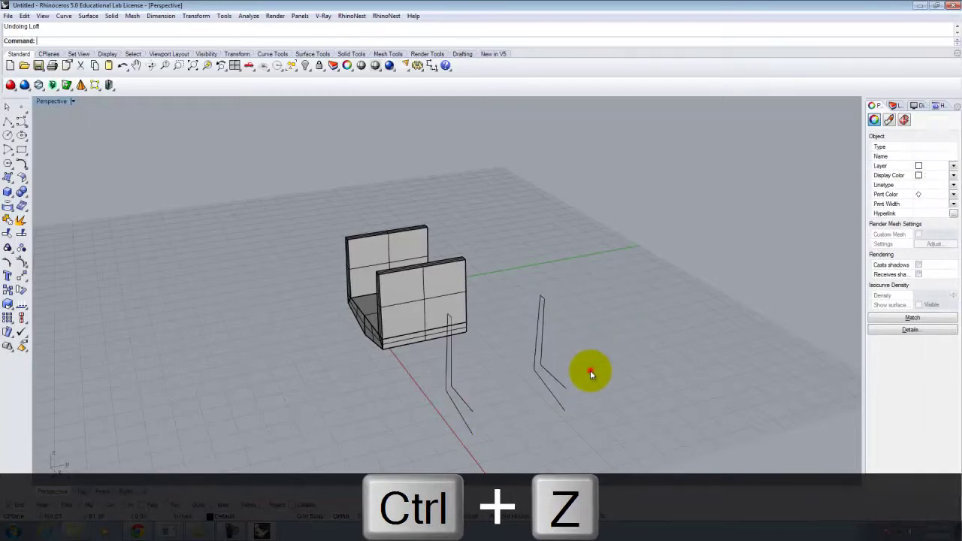
Step: Move the rear half-profile straight toward the front one, to about half their original spacing
click(551, 380)
text(move)
key(Return)
click(594, 378)
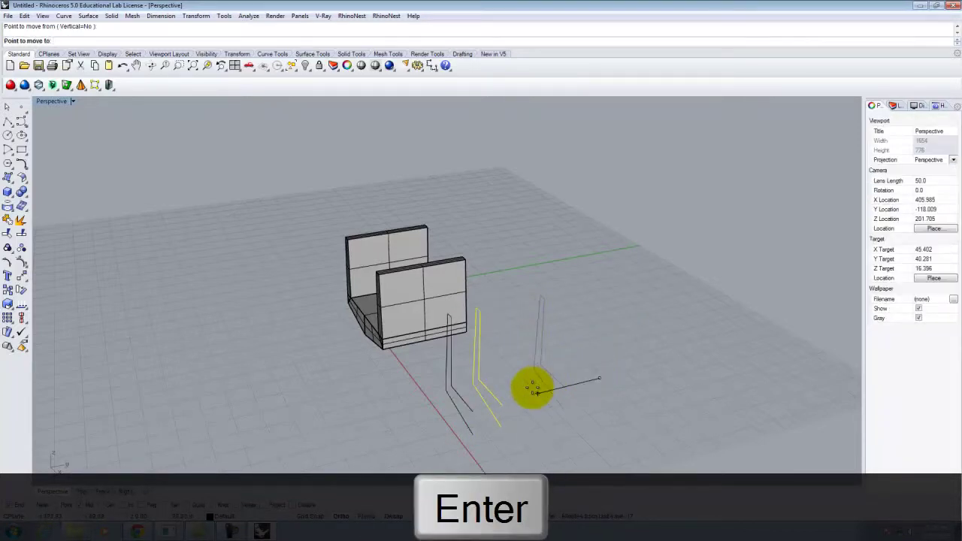
text(4)
key(Return)
Step: Loft the two closer half-profiles with the Normal style and Do not simplify
right_drag(439, 419, 455, 419)
shift+click(479, 402)
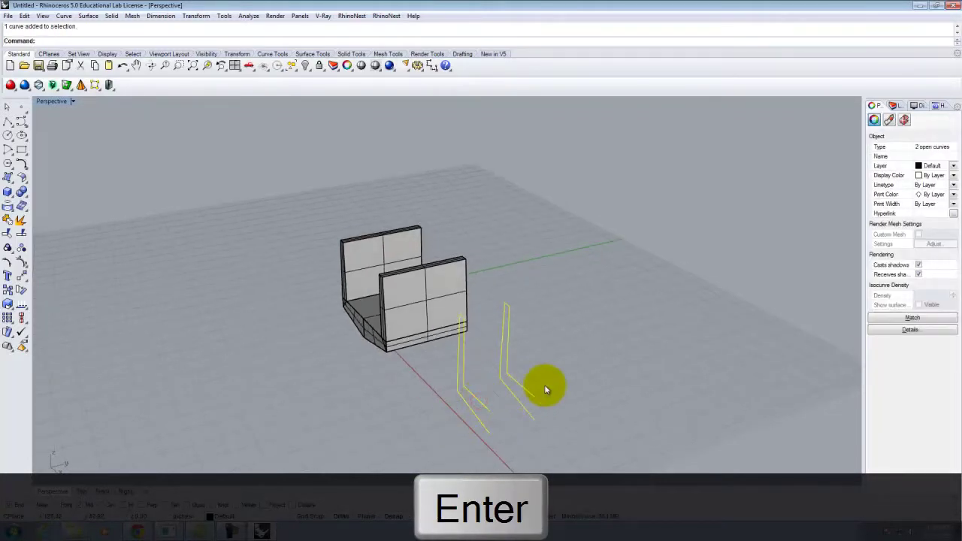
key(Return)
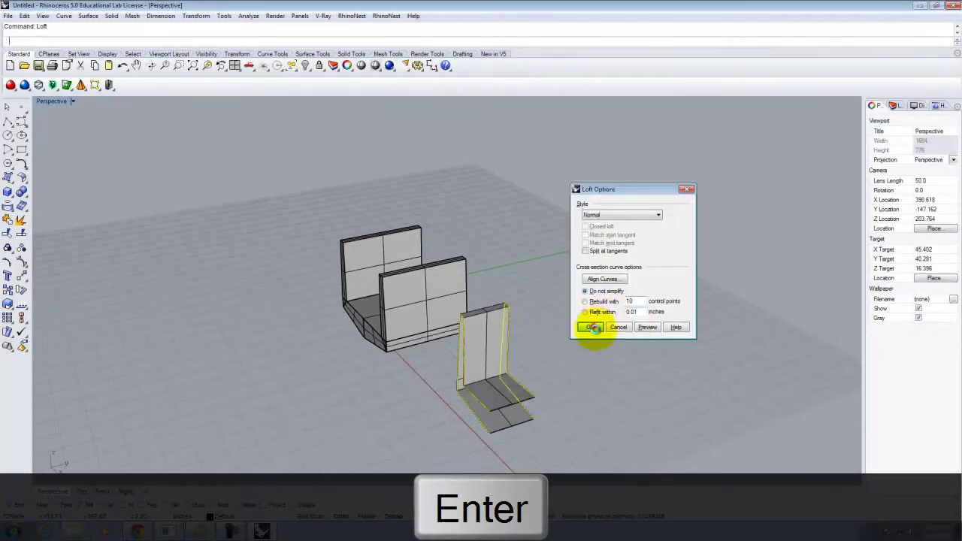
click(592, 326)
Step: Cover the front opening of the lofted arm and the small lower corner beneath it with corner-point surfaces
right_drag(476, 432, 528, 434)
scroll(542, 368, up, 2)
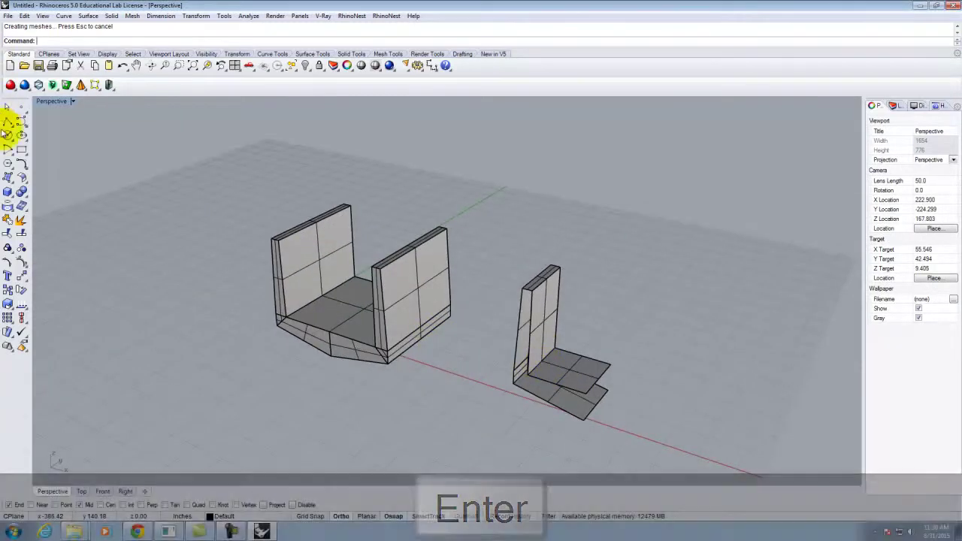
click(7, 180)
click(521, 287)
click(526, 380)
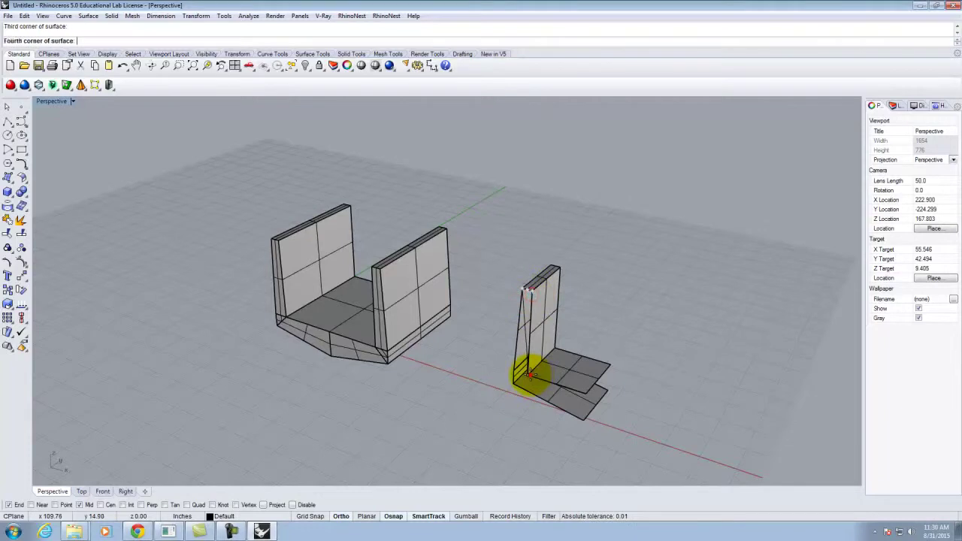
right_click(521, 376)
click(515, 371)
click(514, 385)
click(527, 376)
click(532, 378)
Step: Close the front opening of the lofted base with a four-corner surface
right_click(526, 380)
click(527, 376)
click(513, 384)
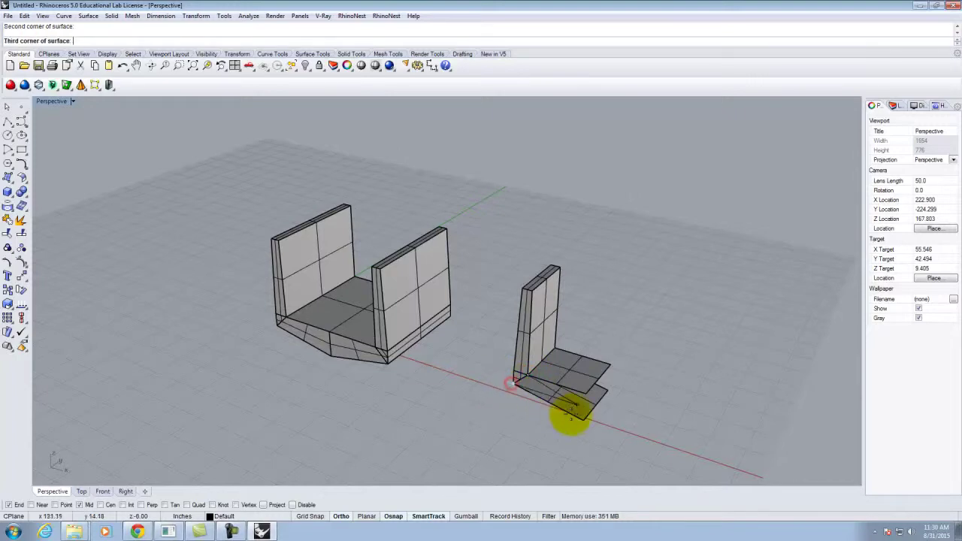
click(584, 420)
click(586, 394)
Step: Mirror the whole lofted piece with its end surfaces and curves across its open rear edge, keeping the original
right_drag(633, 369, 654, 371)
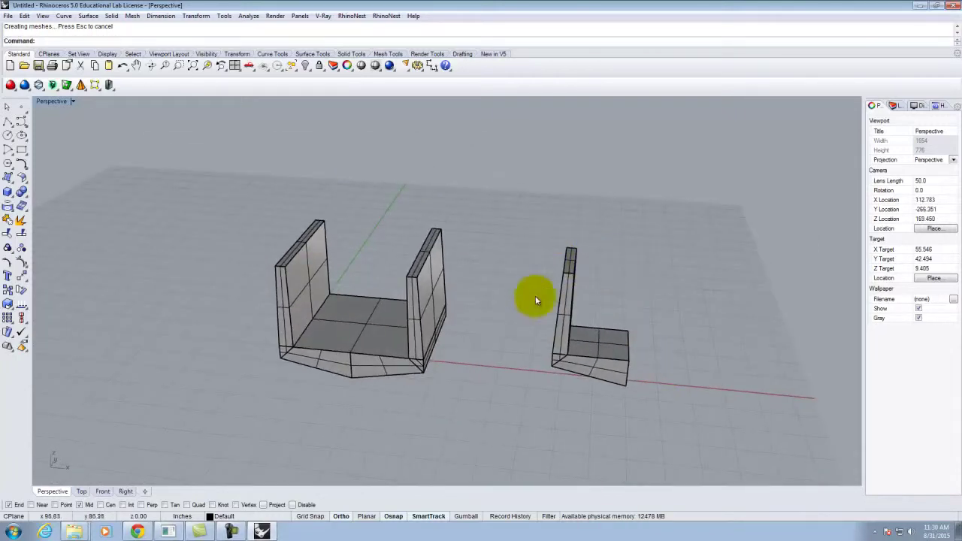
right_drag(604, 304, 650, 276)
drag(529, 215, 676, 436)
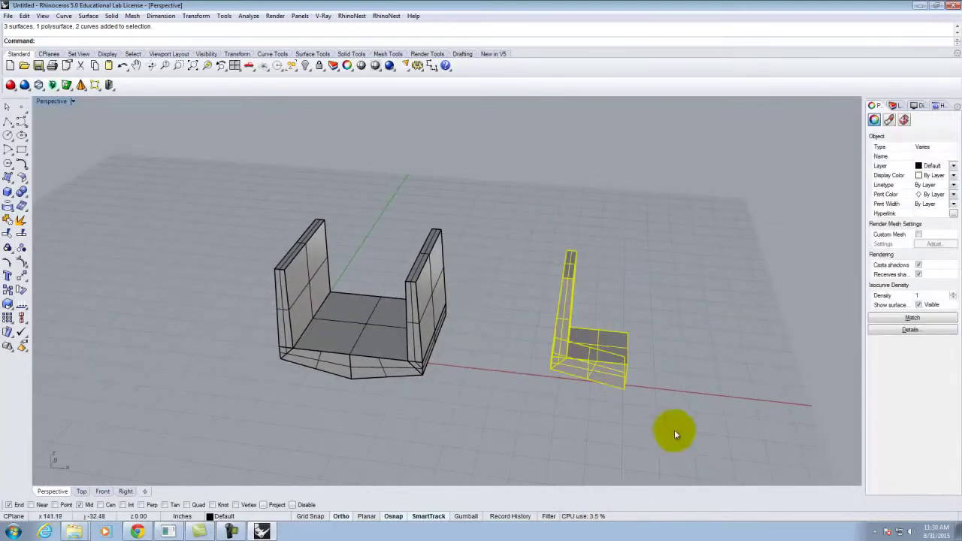
text(mirror)
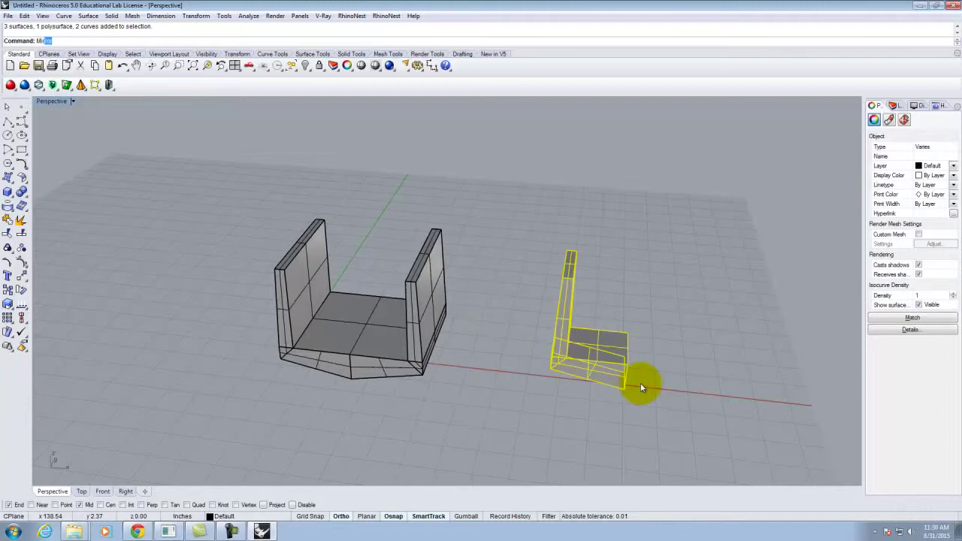
key(Return)
right_drag(645, 383, 732, 399)
click(560, 349)
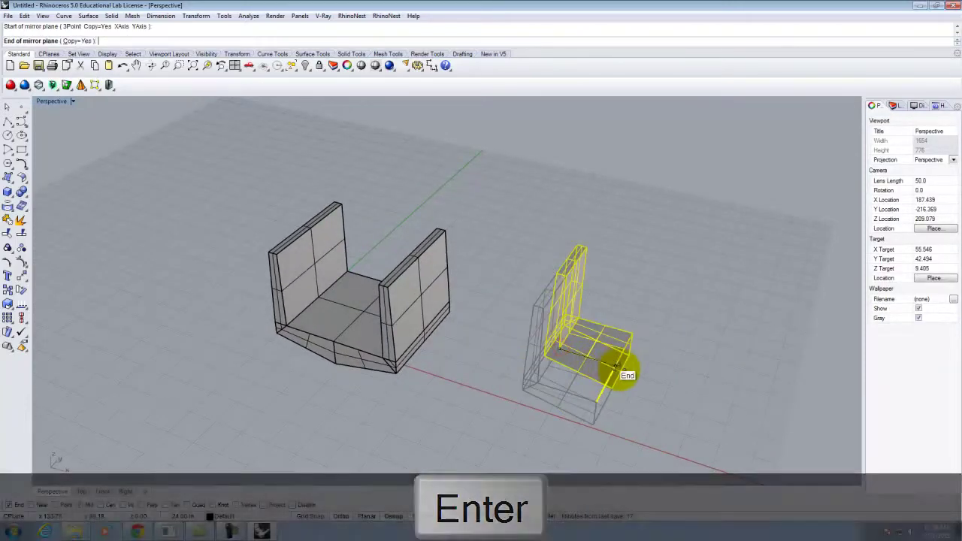
click(624, 368)
Step: Mirror both quarter pieces across the base's open centre edge, keeping the originals, to complete the second U form
click(514, 205)
drag(514, 206, 665, 439)
right_click(640, 411)
click(637, 330)
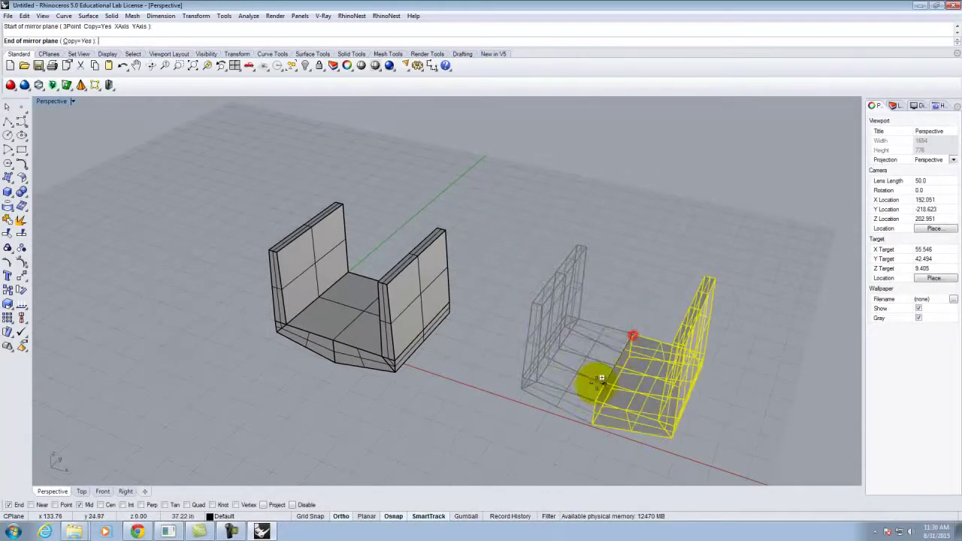
click(590, 399)
click(787, 376)
Step: Examine the mirrored U form beside the first one, checking its ends, arms and base seams from several angles
right_drag(525, 366, 565, 318)
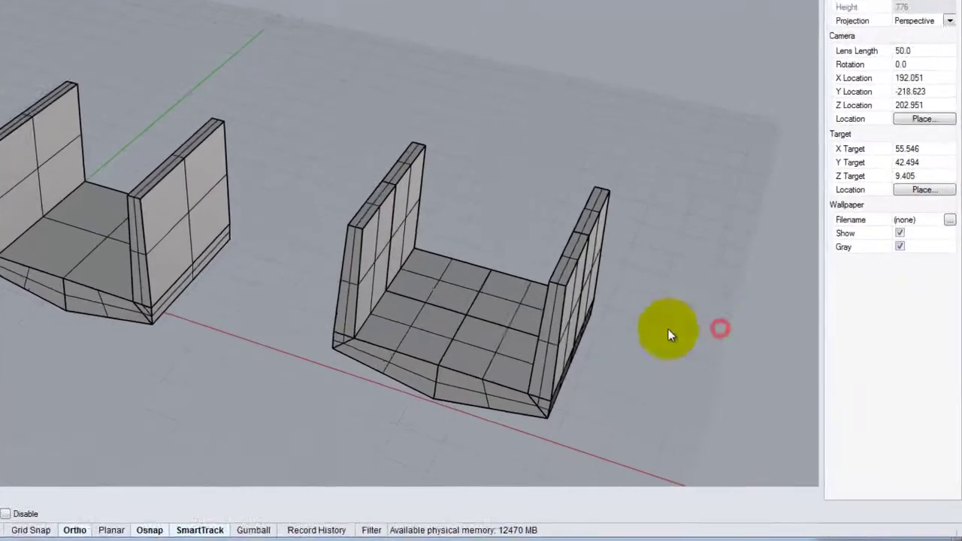
right_drag(391, 244, 389, 251)
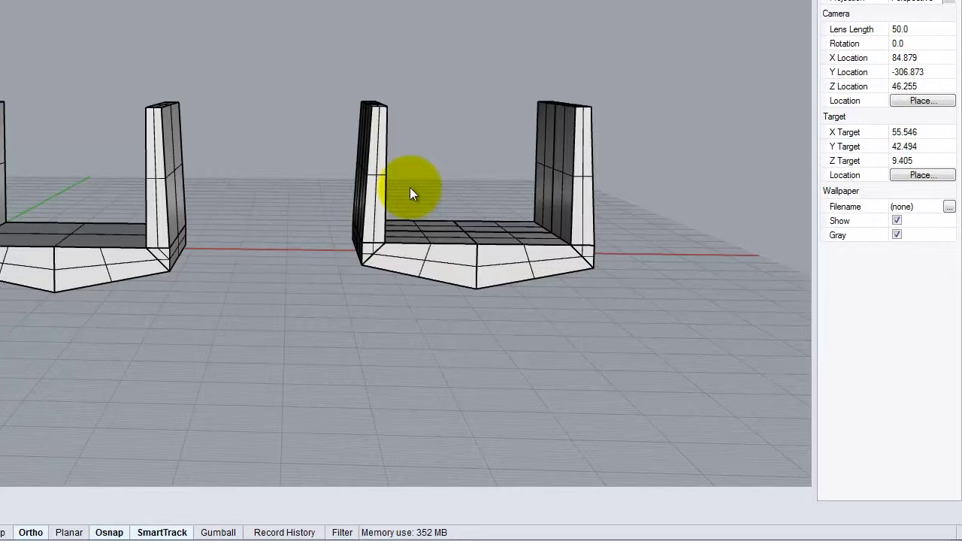
mouse_move(386, 80)
right_down()
mouse_move(333, 118)
mouse_move(361, 104)
right_up()
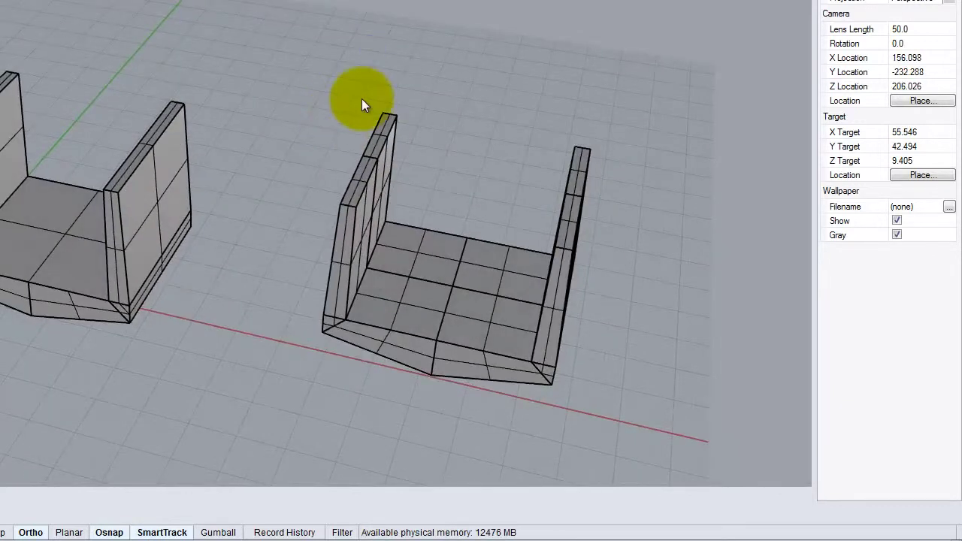
right_drag(417, 117, 387, 116)
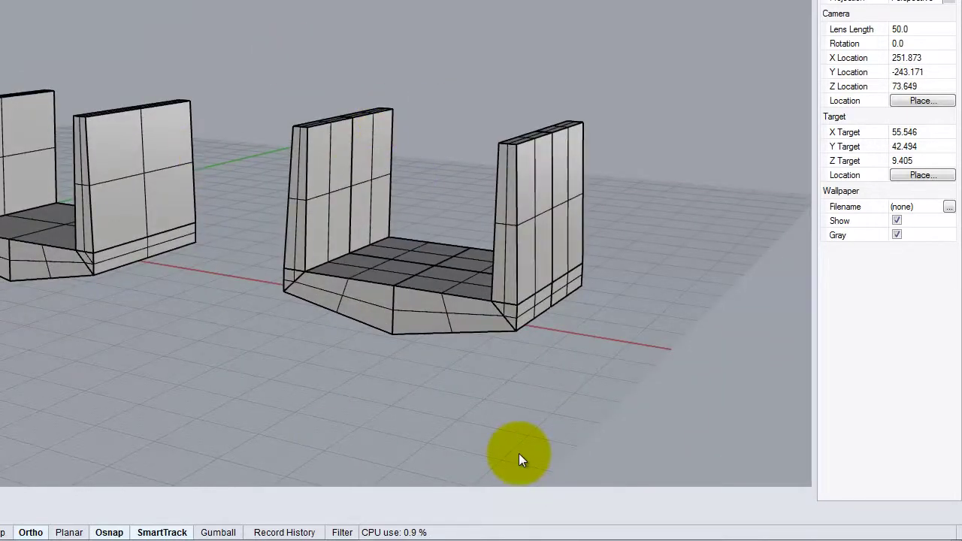
scroll(329, 339, down, 2)
scroll(318, 316, up, 6)
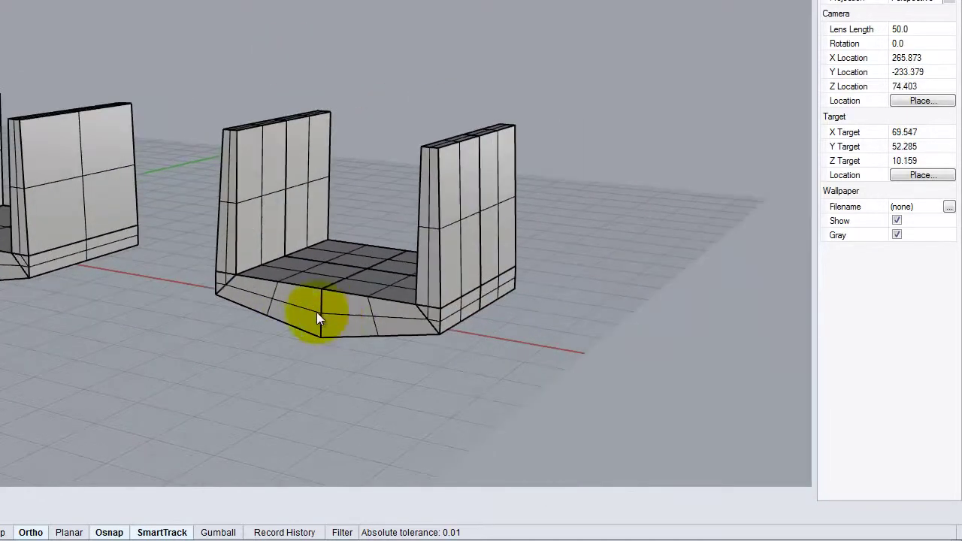
right_drag(263, 256, 326, 143)
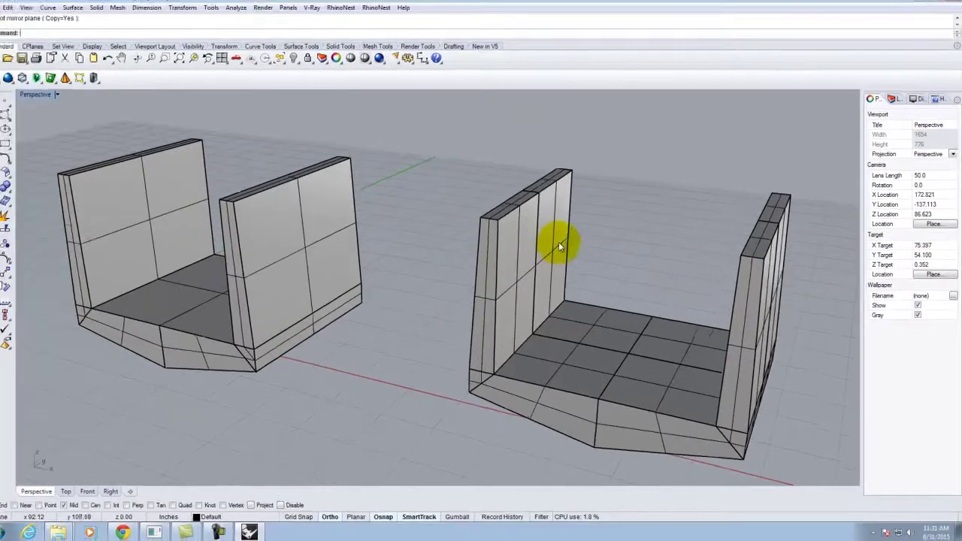
scroll(559, 242, up, 4)
right_drag(518, 183, 676, 218)
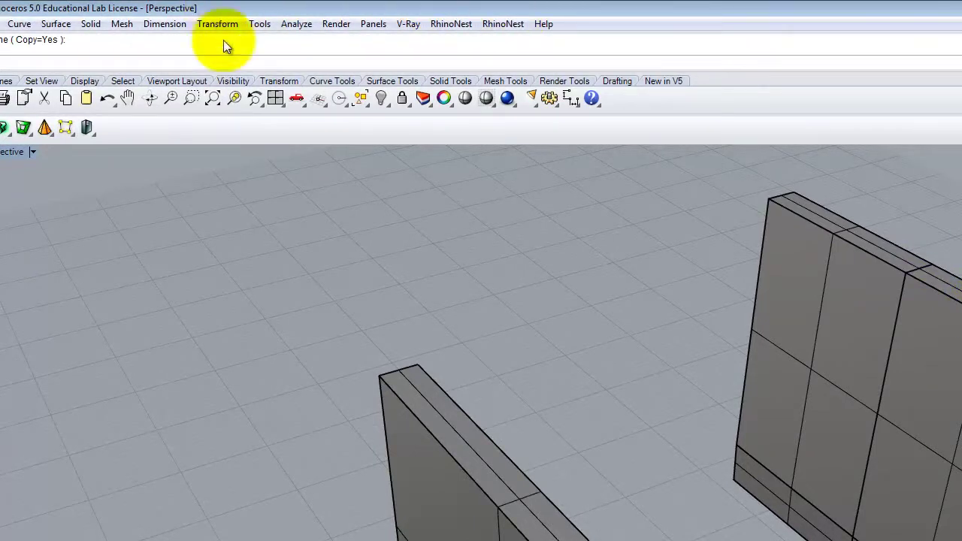
Step: Chamfer the front half of the mirrored form's near arm between outer face and top with ChamferSrf, distances 0.5,0.5
click(50, 26)
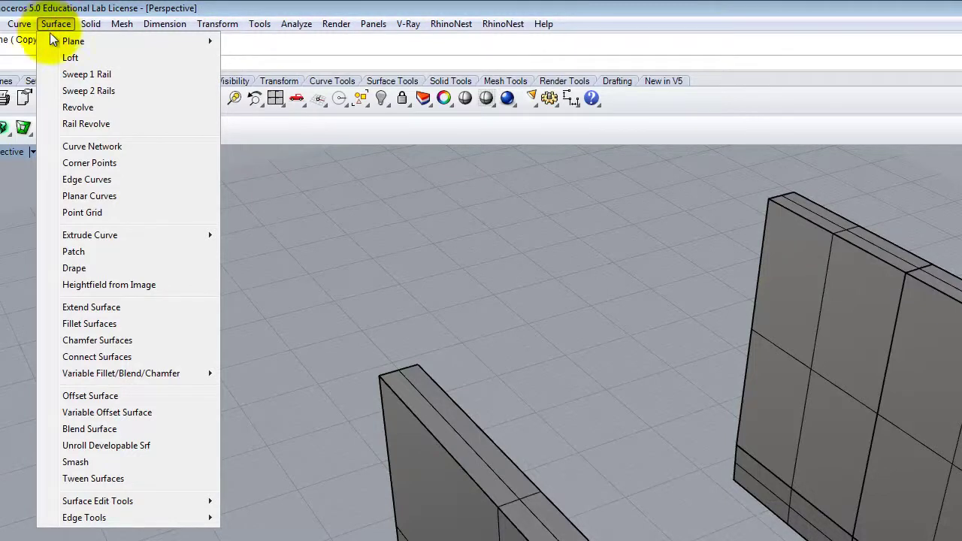
click(114, 340)
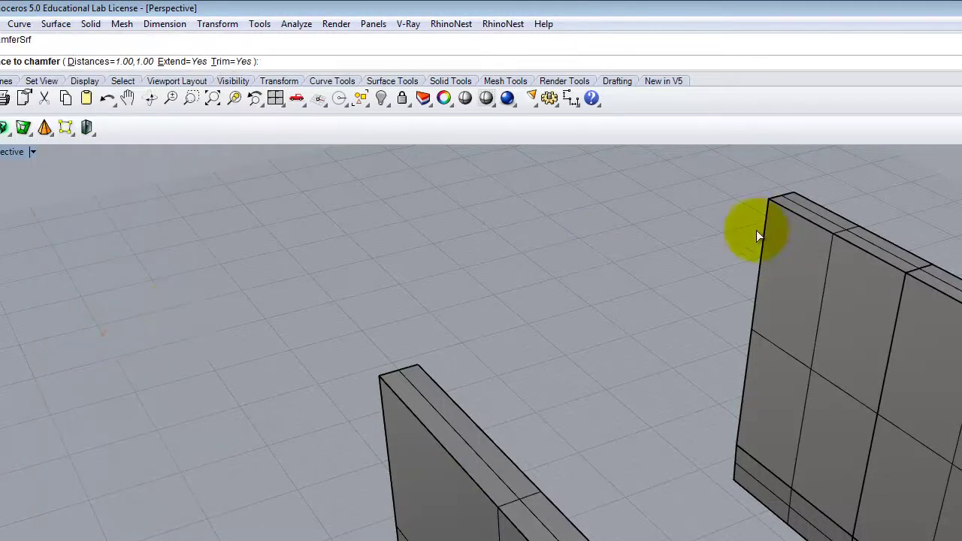
click(114, 64)
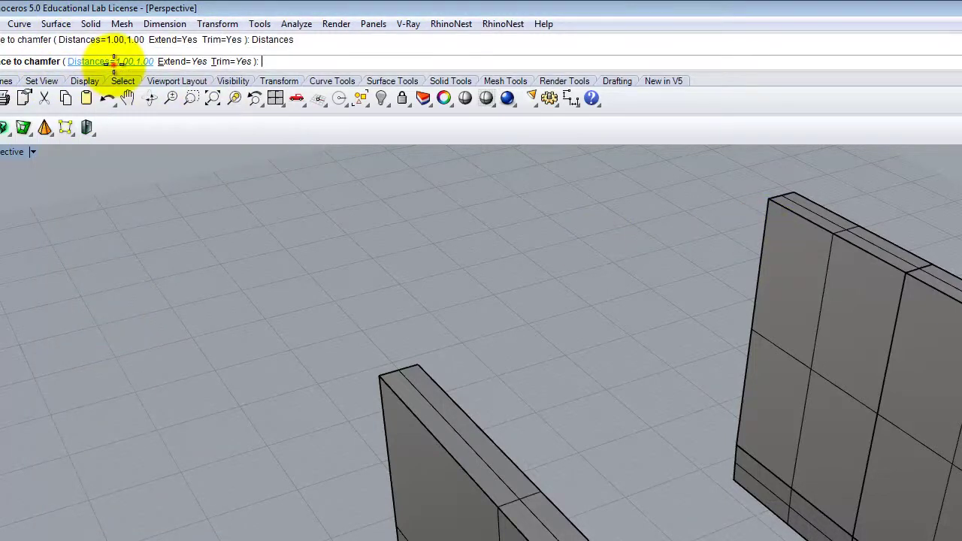
text(0.5)
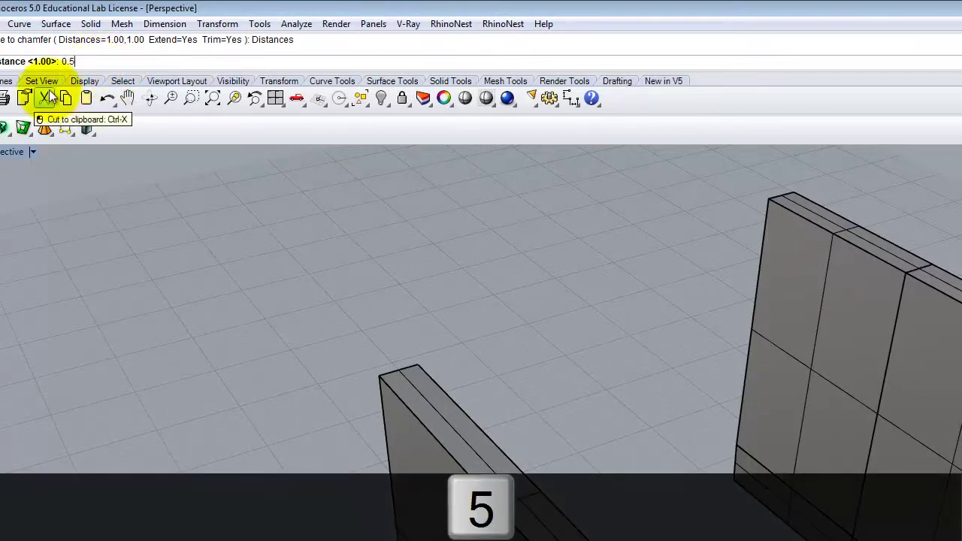
key(Return)
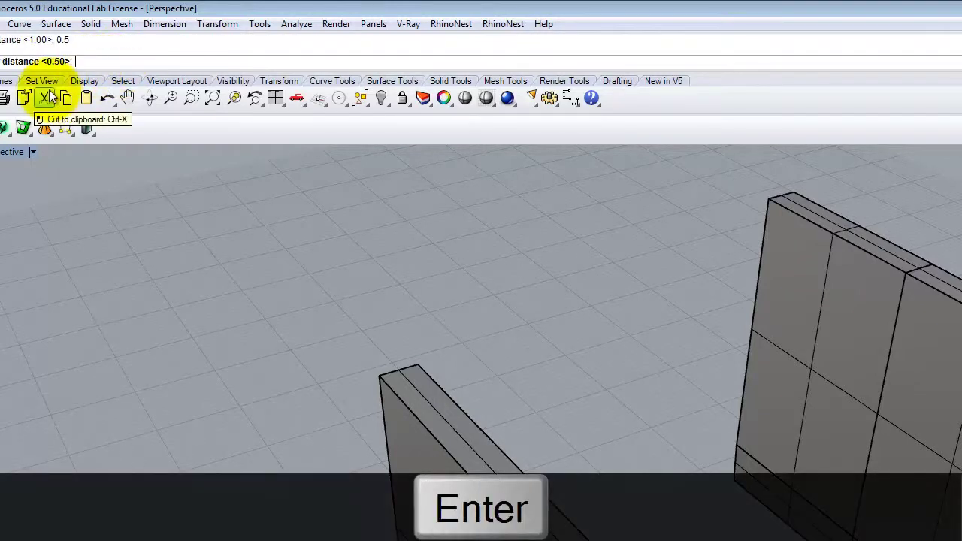
key(Return)
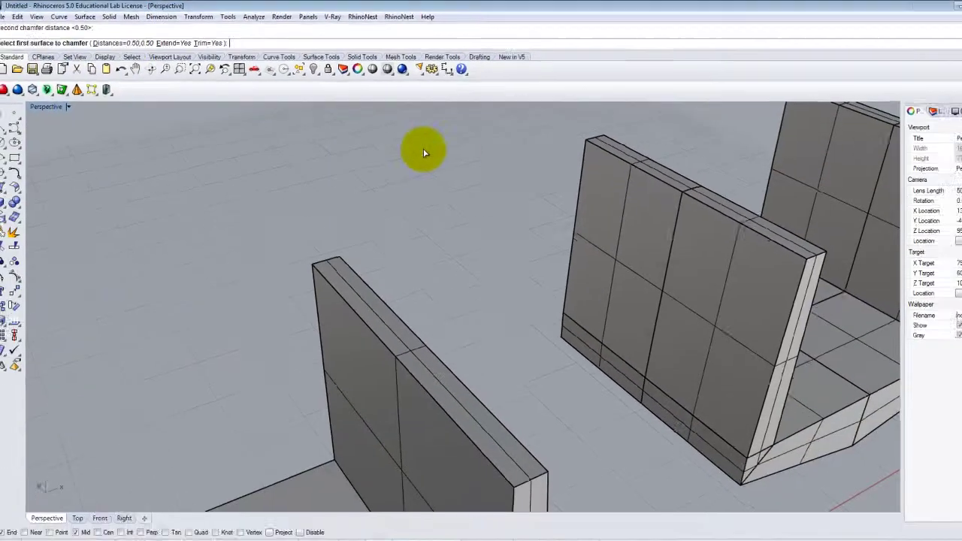
scroll(451, 250, down, 5)
scroll(826, 280, up, 6)
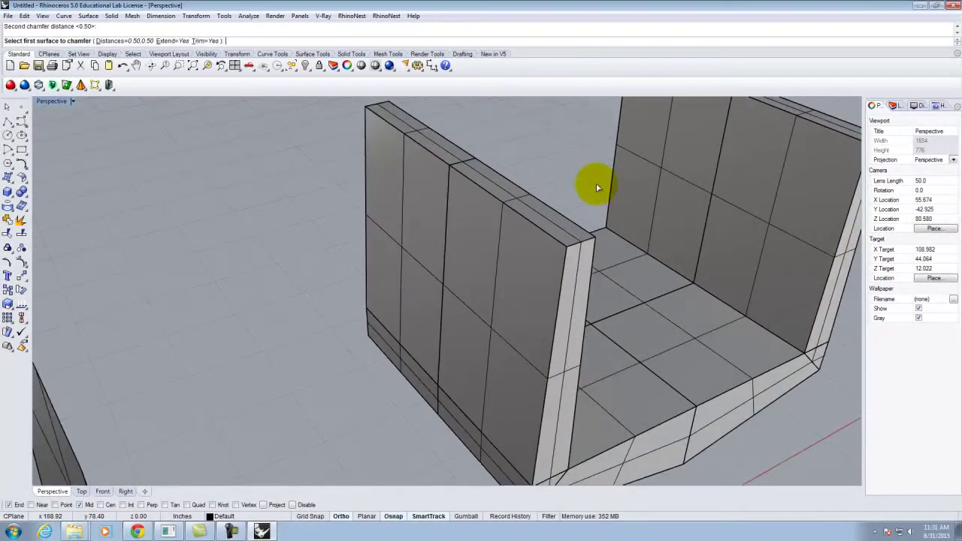
scroll(597, 187, up, 2)
click(478, 253)
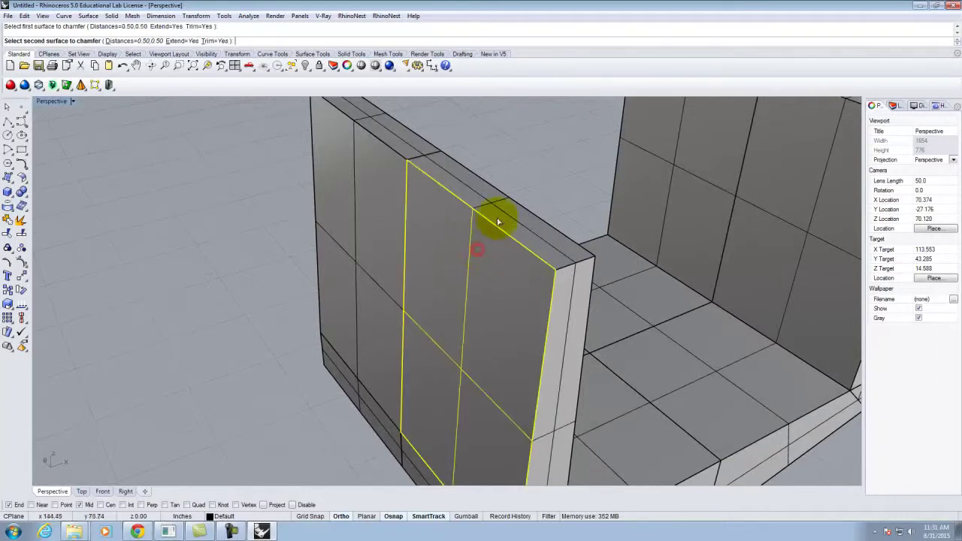
click(495, 208)
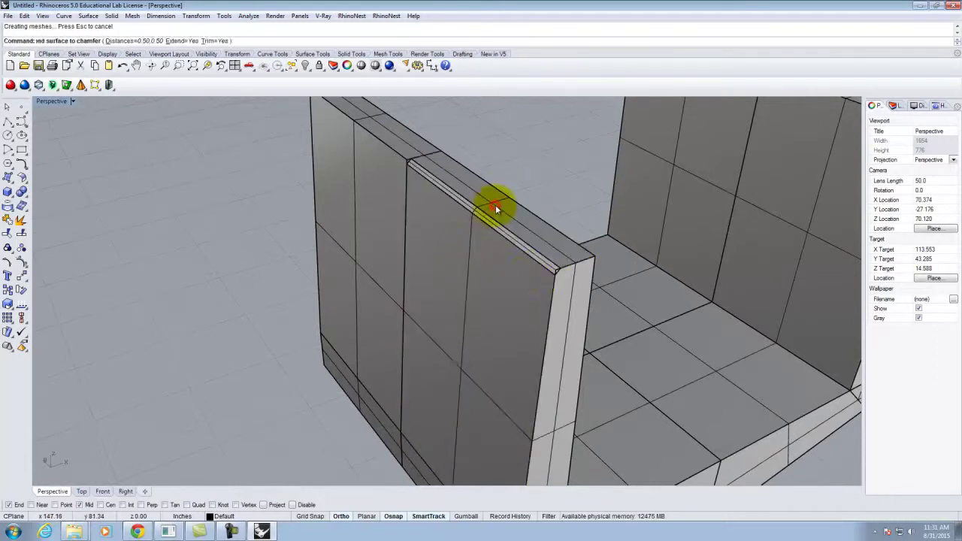
Step: Chamfer the same arm between its front end face and top surface with distances 0.5,0.5
right_drag(576, 264, 554, 264)
scroll(412, 336, up, 2)
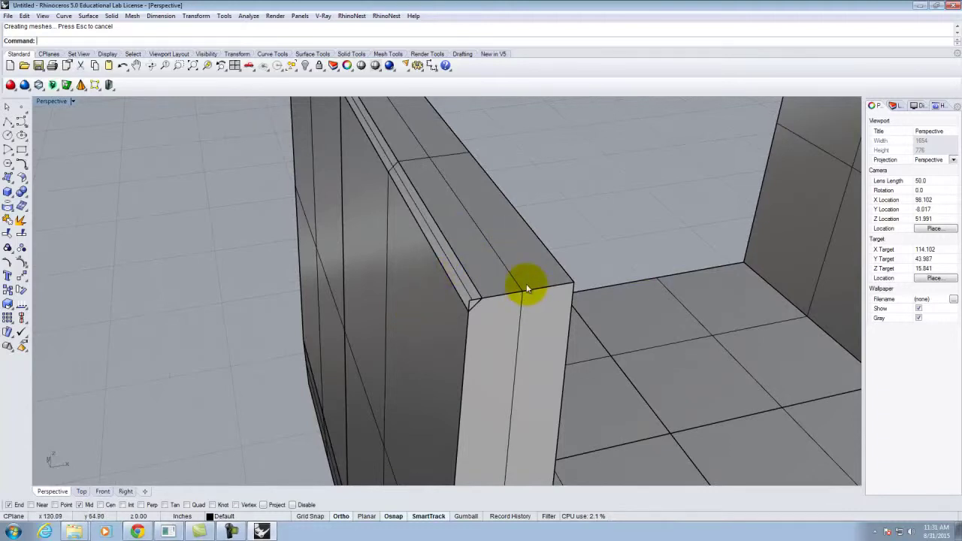
right_click(519, 331)
click(518, 334)
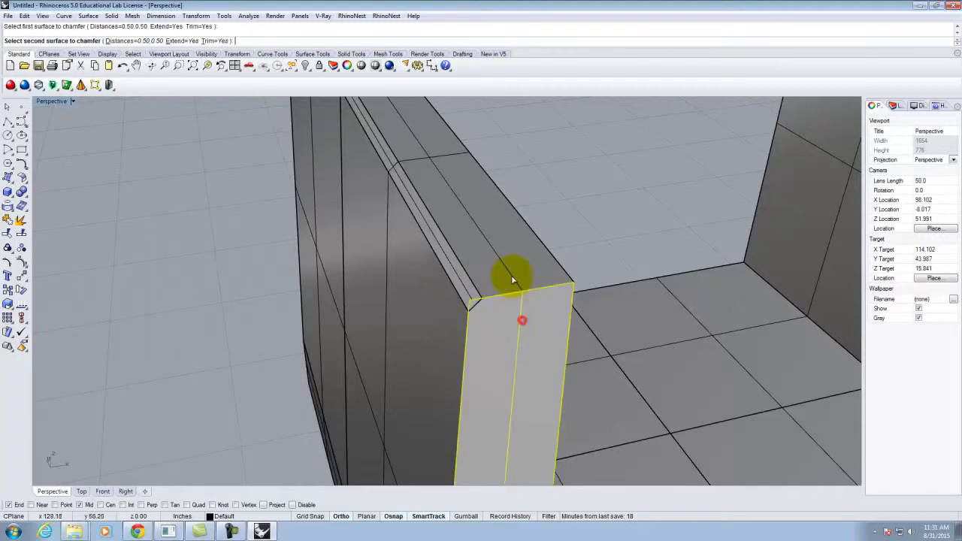
click(506, 259)
right_drag(540, 297, 484, 303)
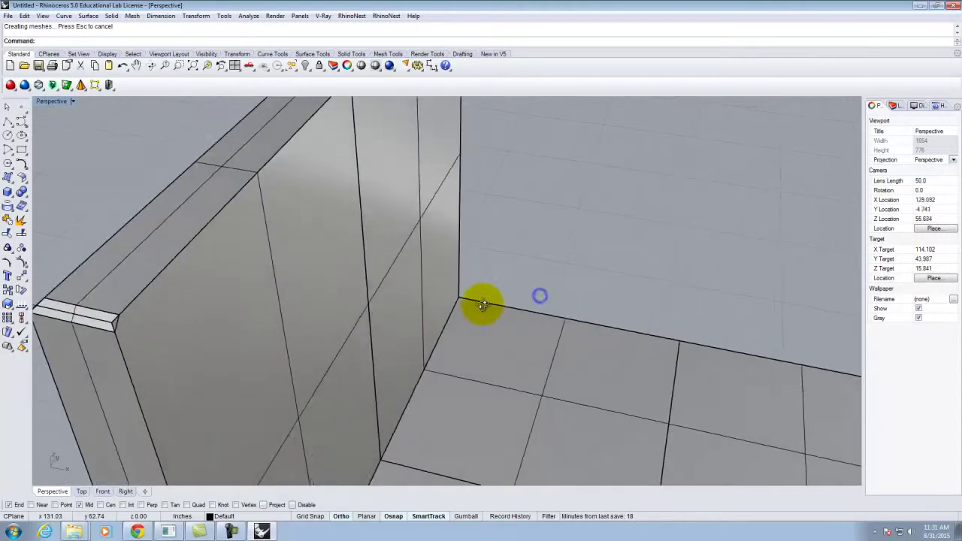
Step: Chamfer the front half of the near arm between its inner face and top surface with ChamferSrf distances 0.5,0.5
right_drag(311, 300, 306, 302)
click(273, 307)
right_click(249, 206)
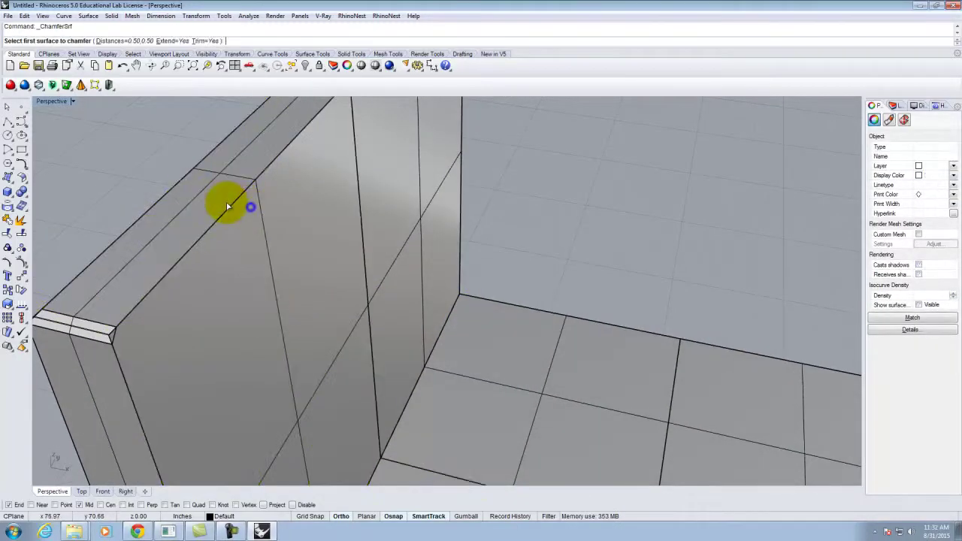
click(245, 215)
click(209, 189)
Step: Chamfer the vertical edge between the arm's outer face and front end face with distances 0.5,0.5
scroll(298, 244, down, 6)
right_drag(263, 304, 357, 267)
scroll(498, 206, up, 10)
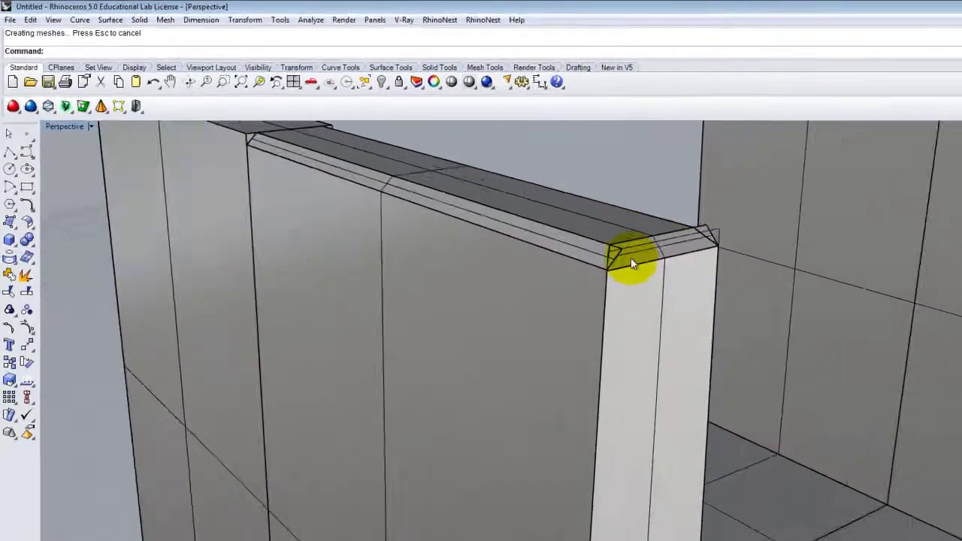
scroll(482, 209, down, 5)
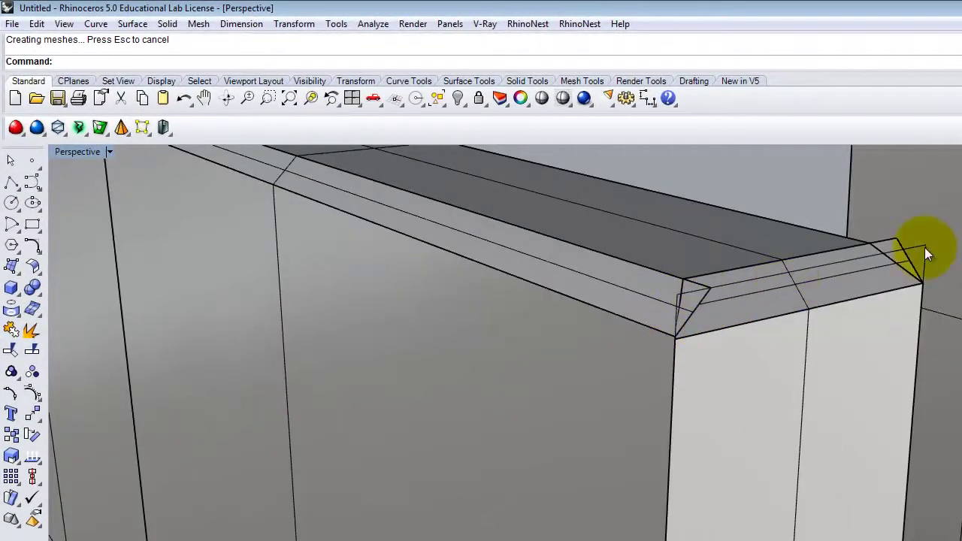
mouse_move(905, 286)
right_down()
mouse_move(879, 281)
mouse_move(892, 285)
right_up()
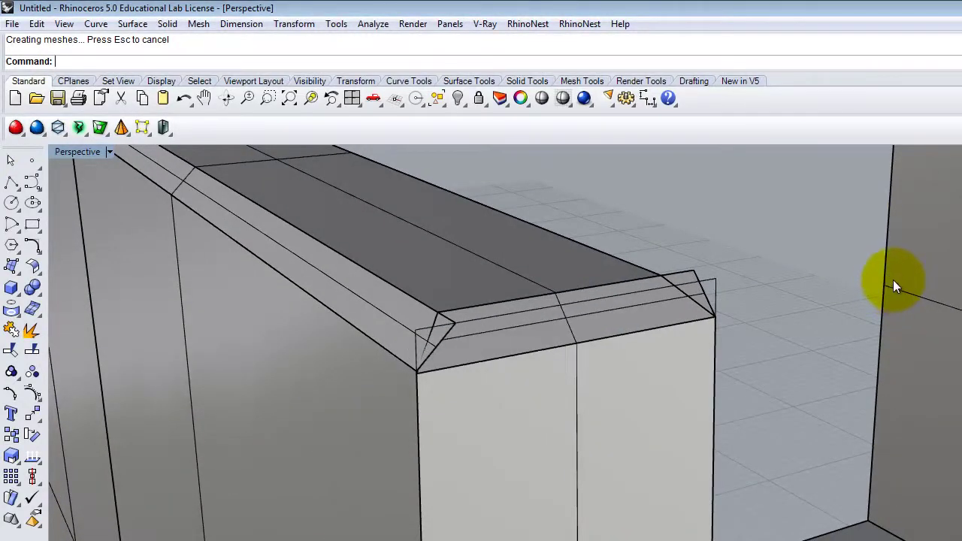
scroll(704, 280, down, 2)
scroll(560, 291, down, 3)
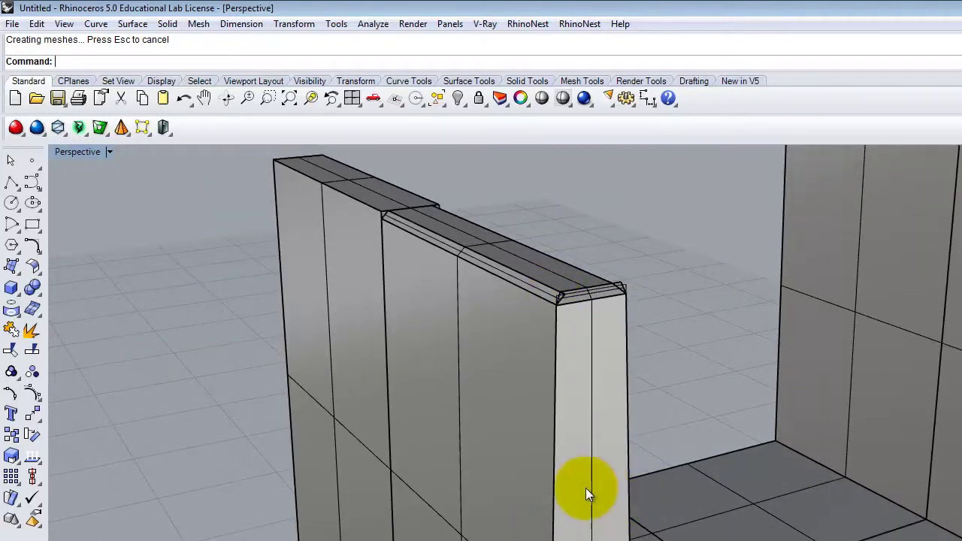
right_click(524, 452)
click(526, 454)
click(576, 466)
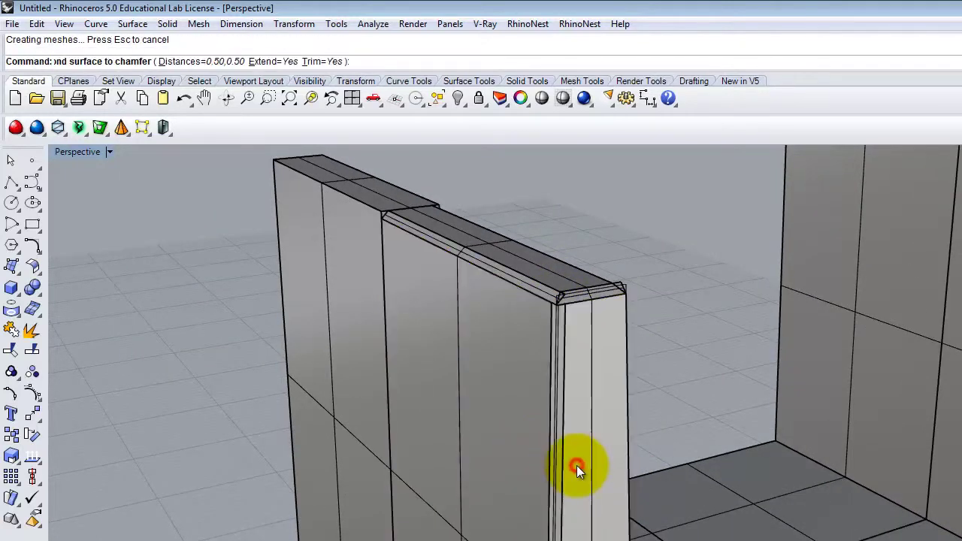
Step: Chamfer the vertical edge between the arm's front end face and inner face with distances 0.5,0.5
right_click(608, 444)
click(607, 444)
right_drag(607, 444, 353, 416)
click(345, 406)
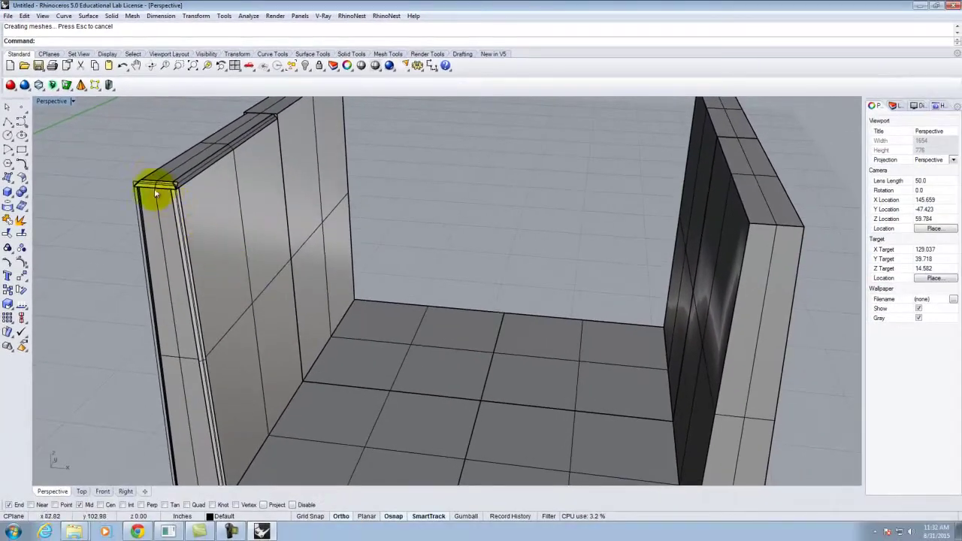
Step: Draw a closed triangular polyline across the arm's outer front top corner, snapping to the ends of the three meeting chamfers
scroll(173, 176, up, 8)
scroll(160, 248, down, 4)
right_drag(176, 285, 239, 285)
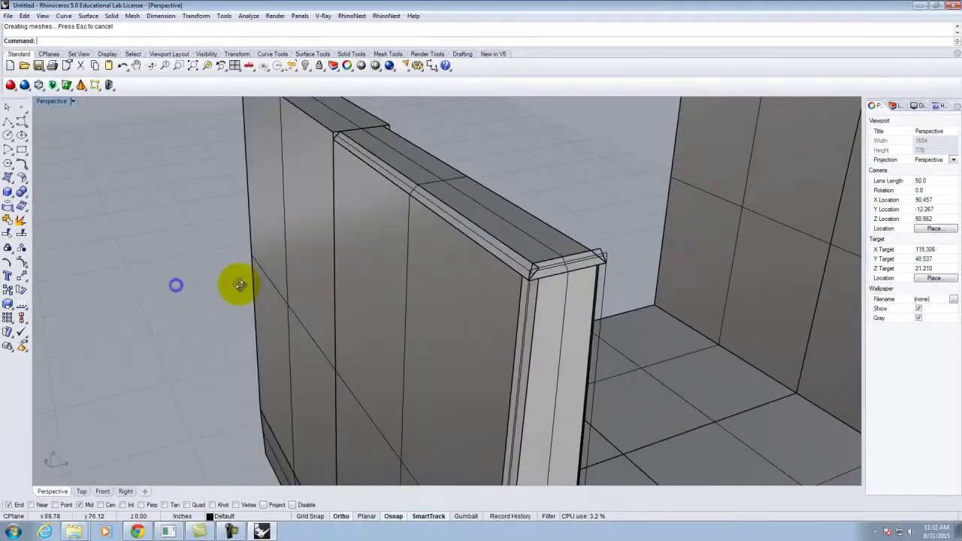
scroll(524, 269, up, 4)
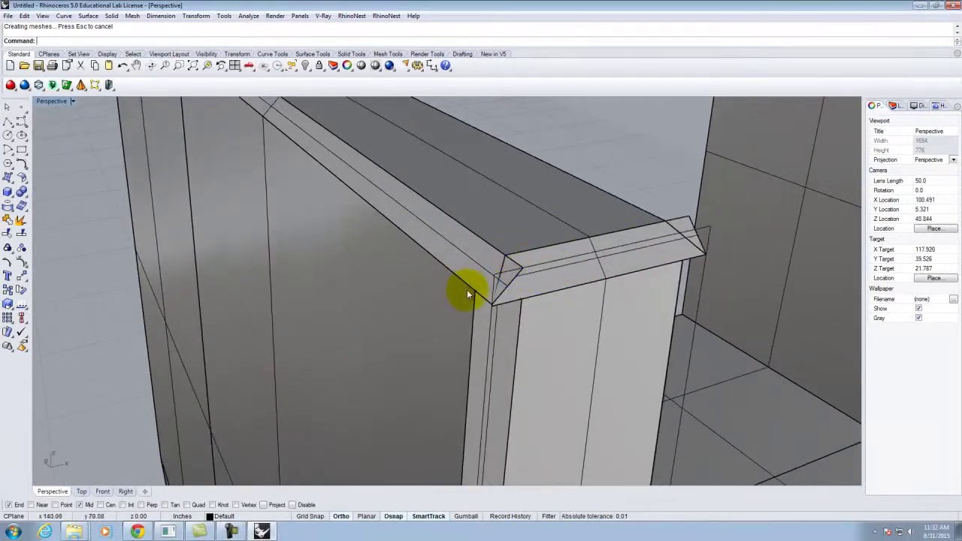
right_drag(638, 312, 633, 312)
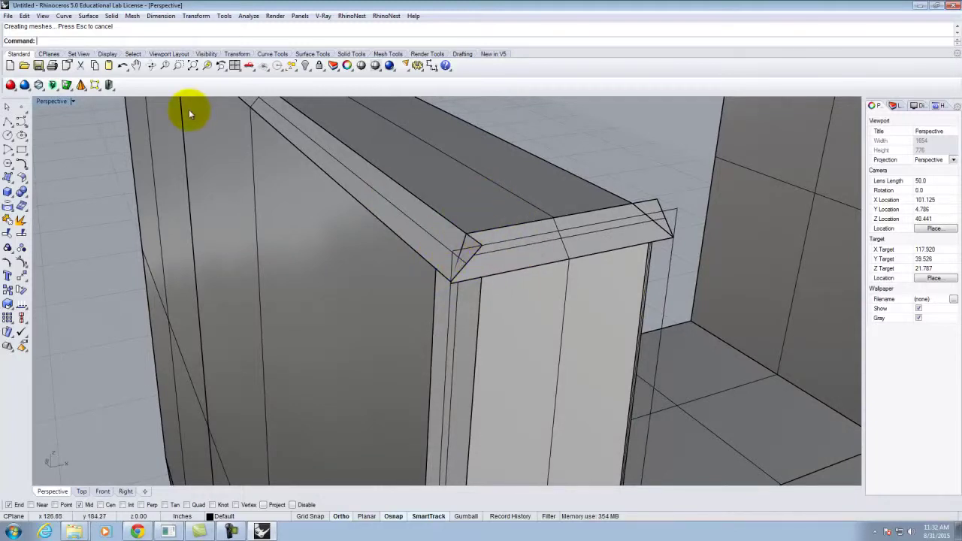
click(9, 122)
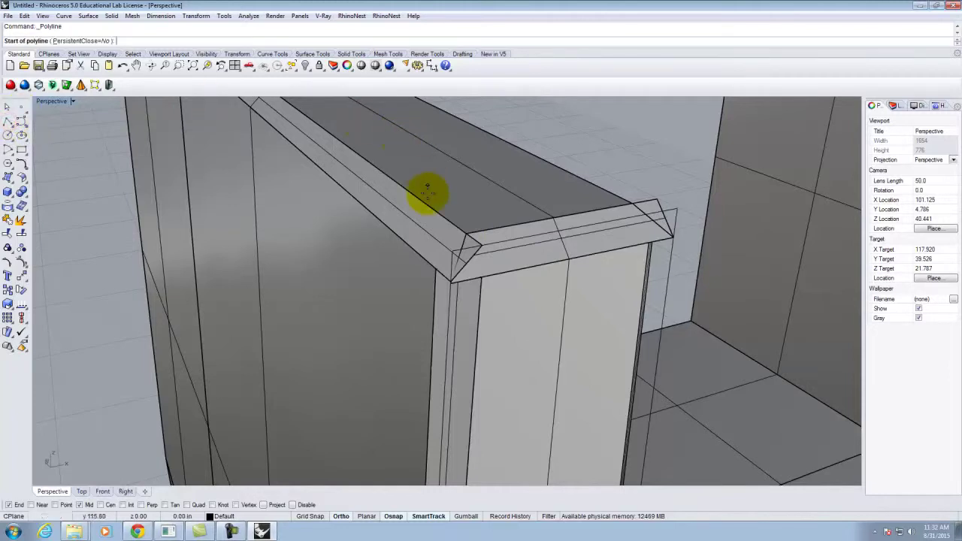
click(437, 268)
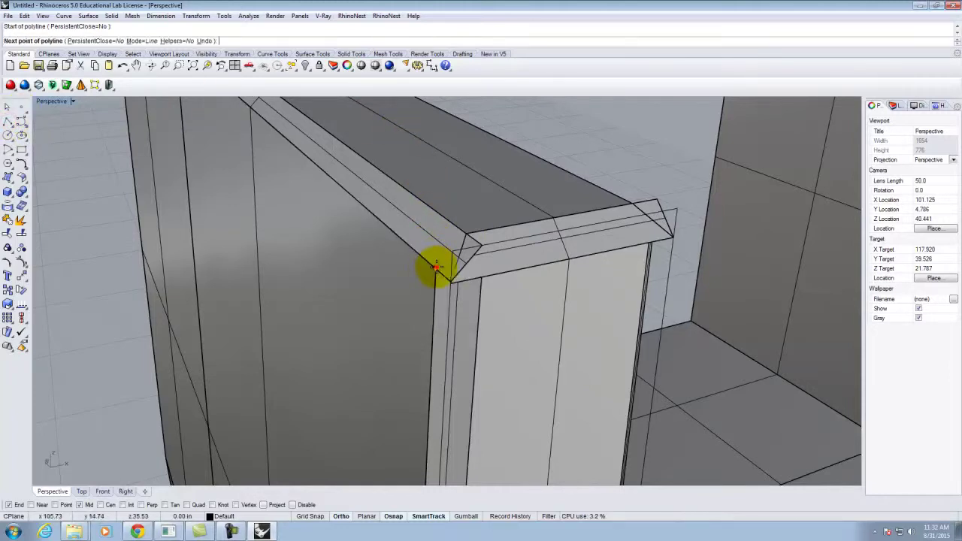
click(466, 233)
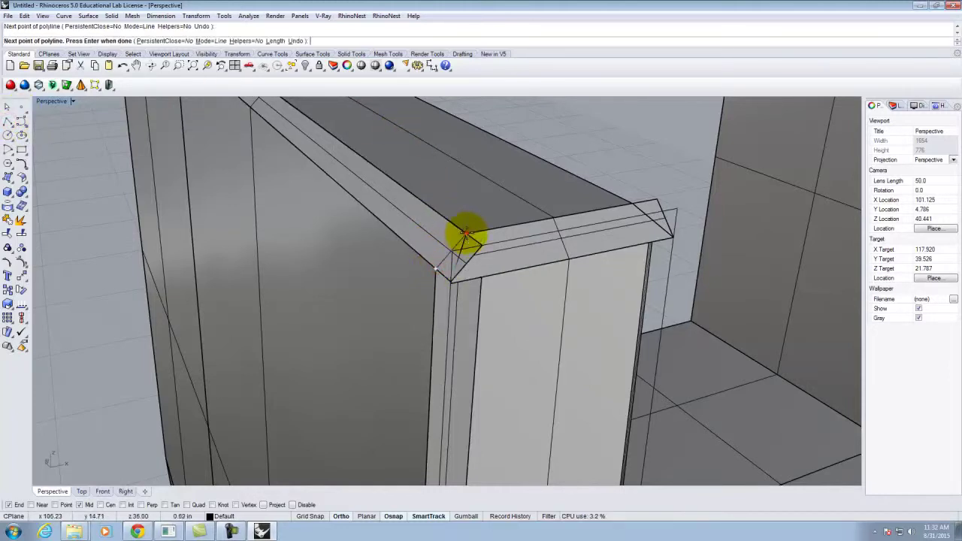
click(481, 276)
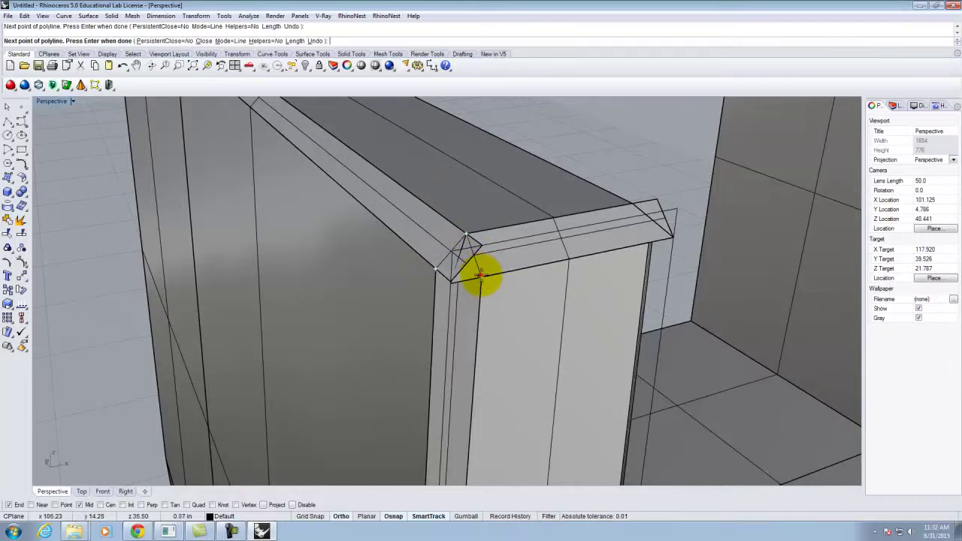
click(437, 268)
Step: Trim the overlapping chamfer tips at the outer front corner, using the triangular curve as the cutting object
click(475, 263)
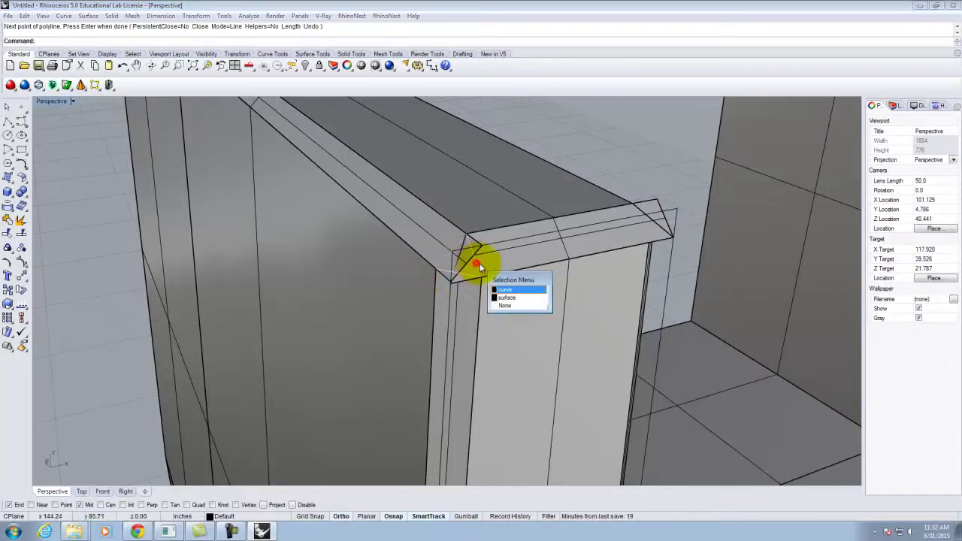
click(514, 293)
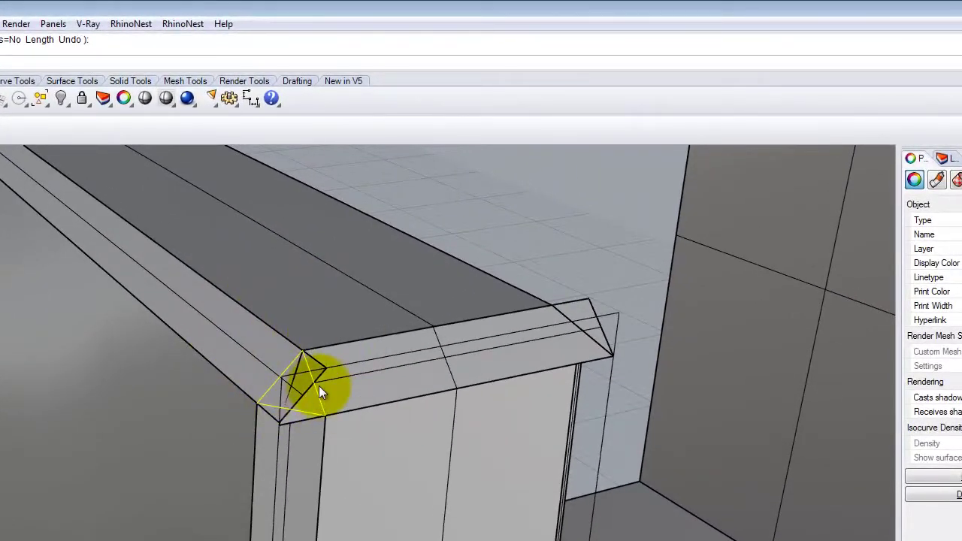
key(Return)
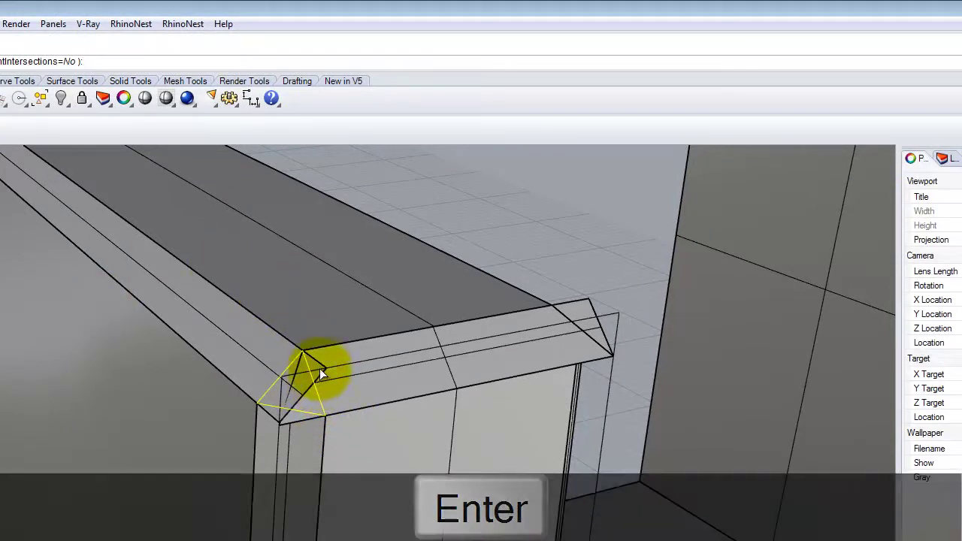
click(319, 363)
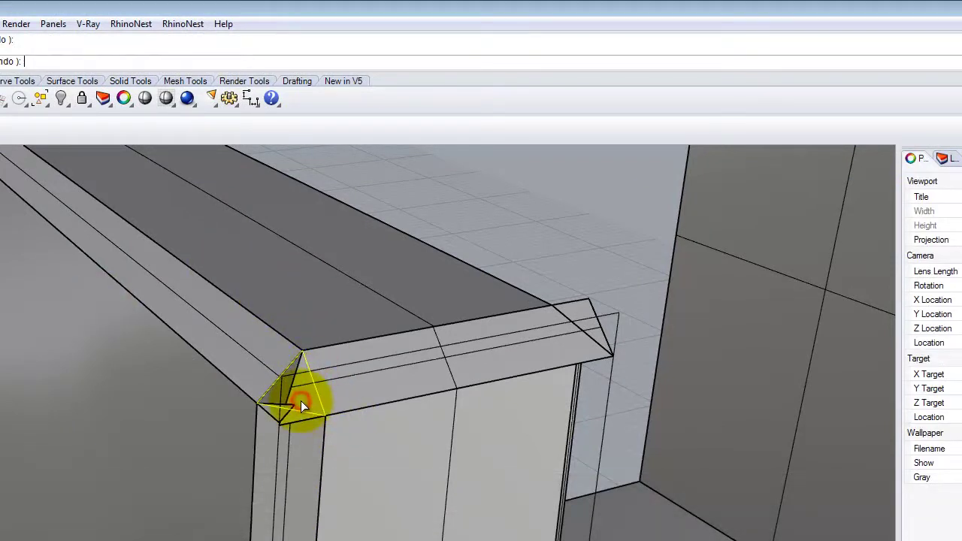
scroll(304, 415, up, 5)
right_drag(335, 422, 340, 521)
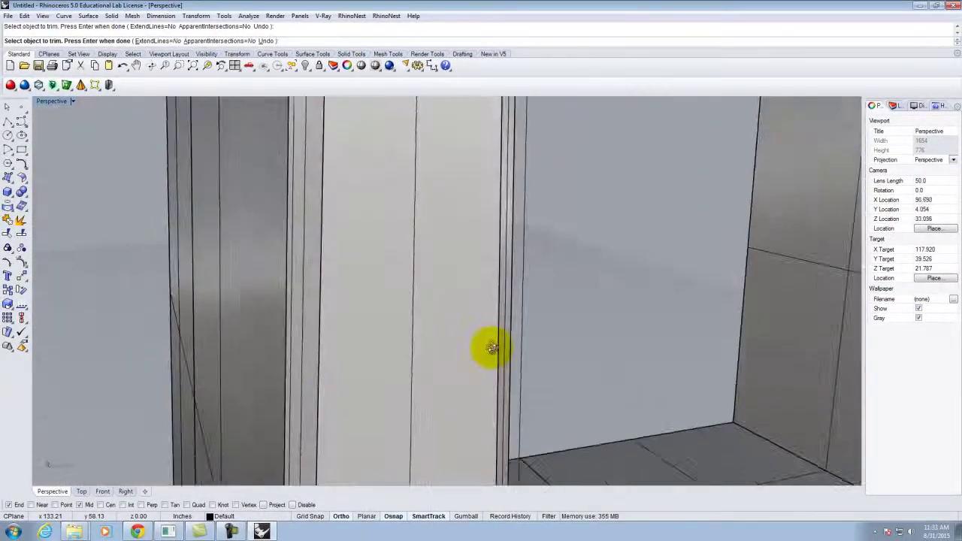
right_drag(492, 347, 495, 376)
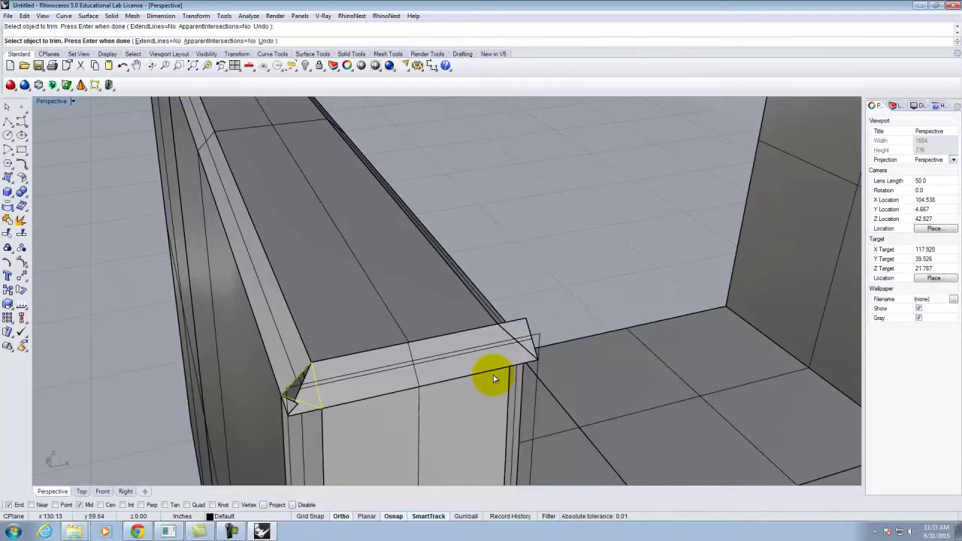
key(Return)
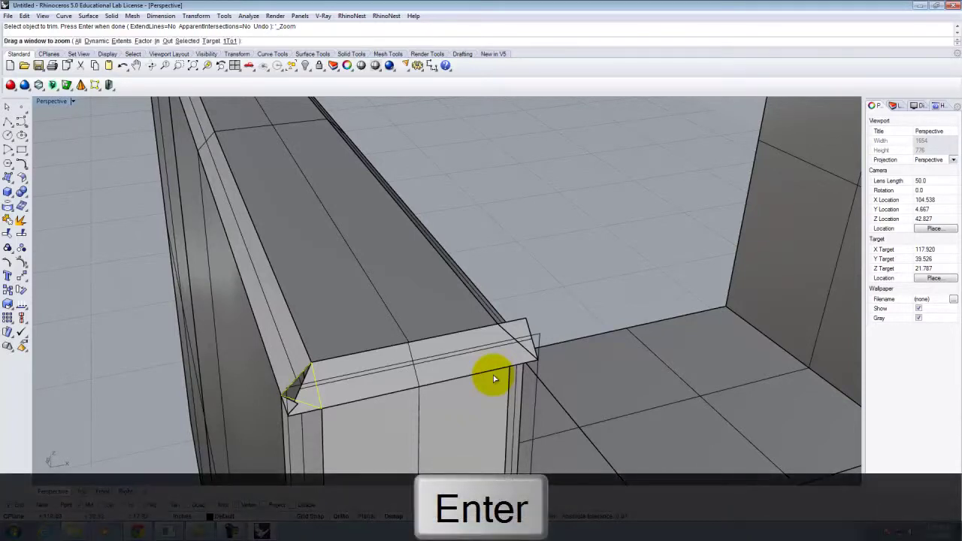
text(s)
key(Return)
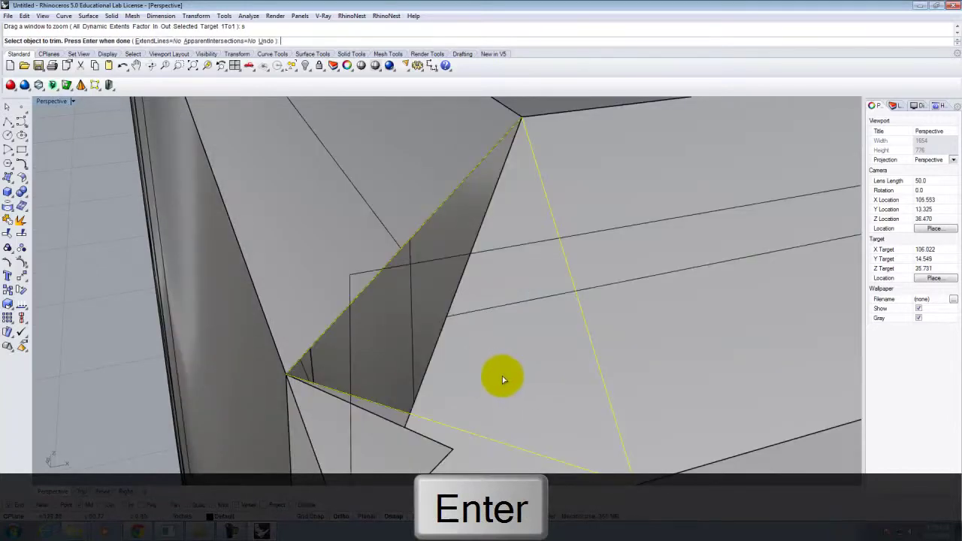
right_drag(526, 258, 458, 441)
key(Return)
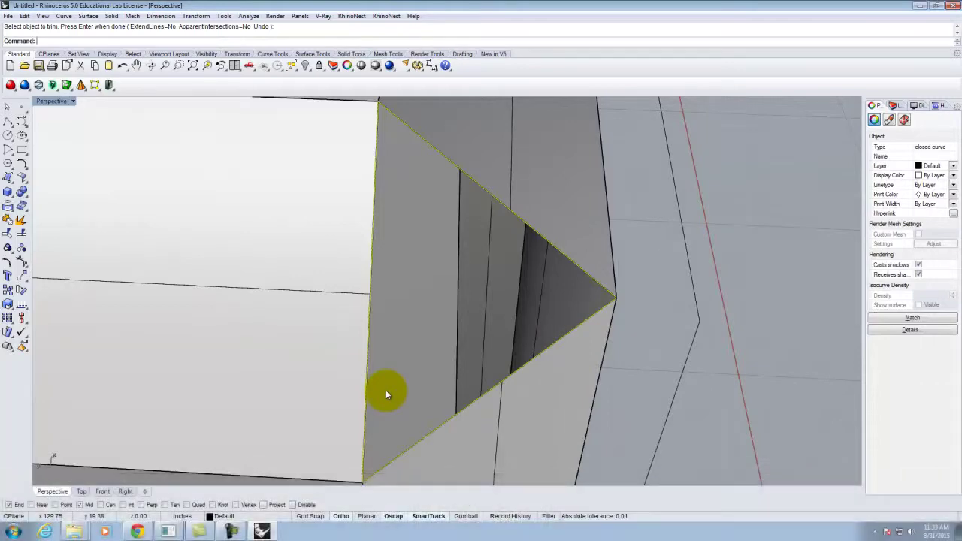
Step: Fill the triangular opening at the outer corner with a Patch surface using 2 U spans and 2 V spans
text(atch)
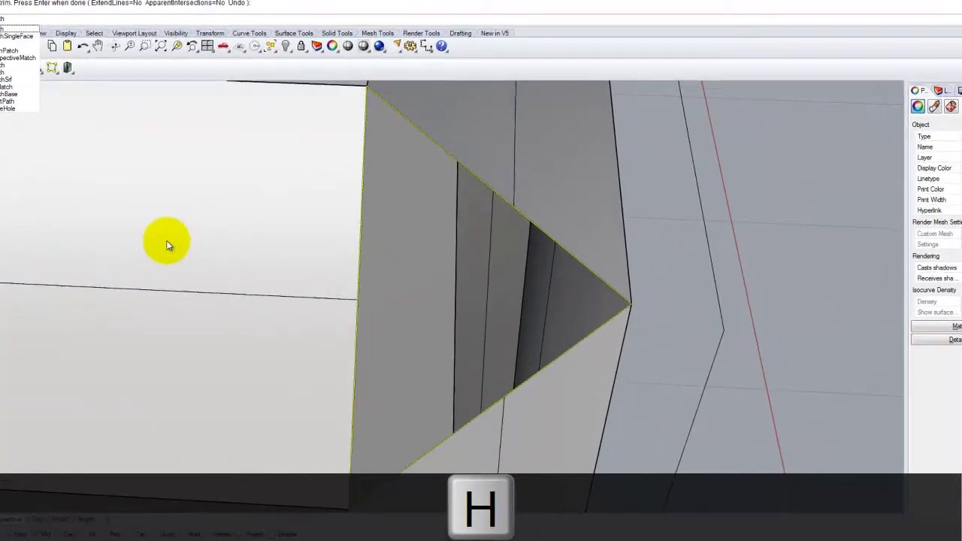
key(Return)
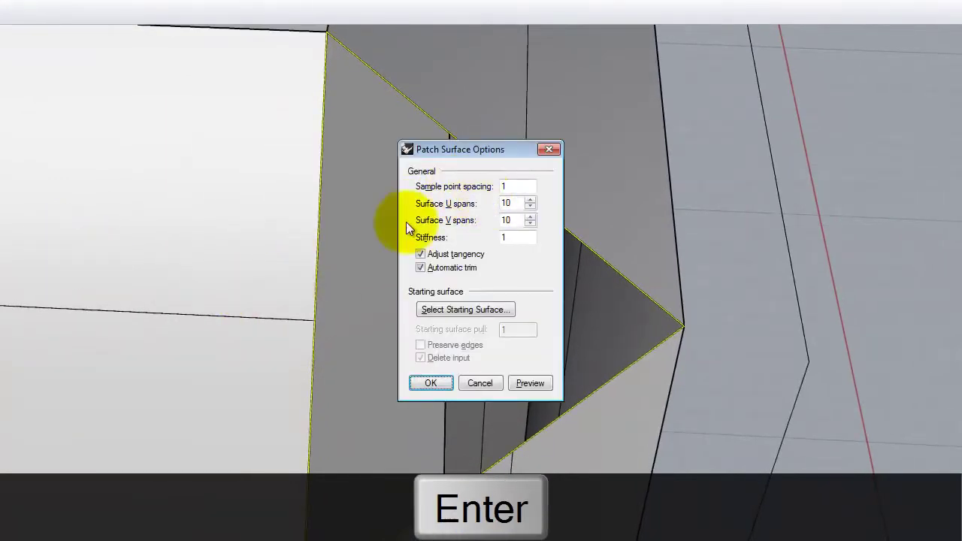
double_click(516, 203)
text(2)
key(Tab)
text(2)
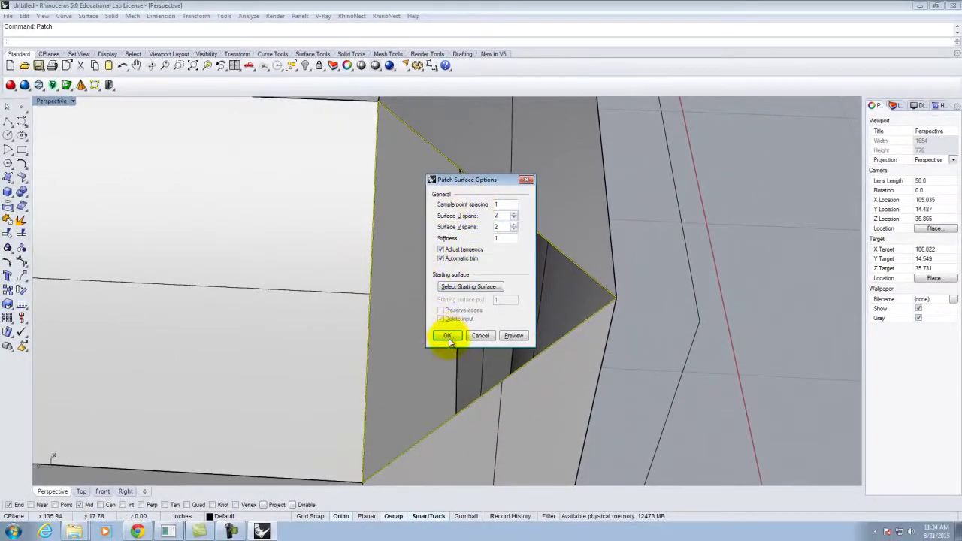
click(448, 336)
Step: Draw a closed triangular polyline across the arm's inner front top corner between the three chamfer ends
right_drag(446, 318, 377, 326)
click(403, 208)
right_drag(451, 212, 539, 241)
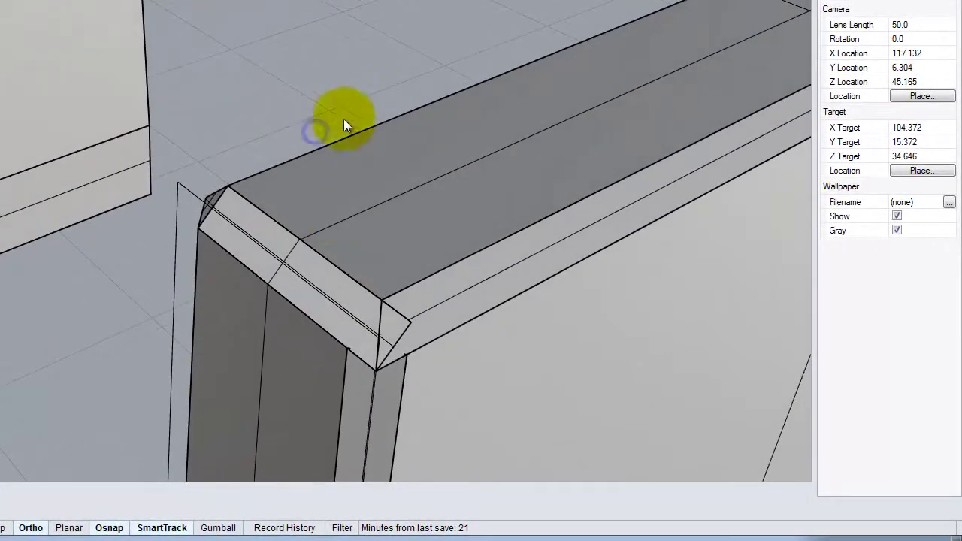
right_drag(344, 120, 387, 224)
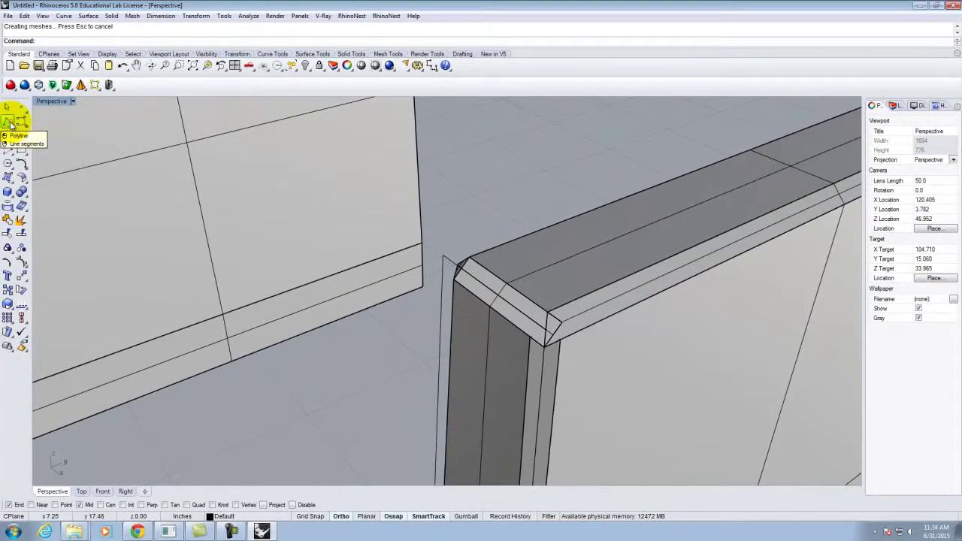
click(9, 121)
scroll(619, 328, up, 3)
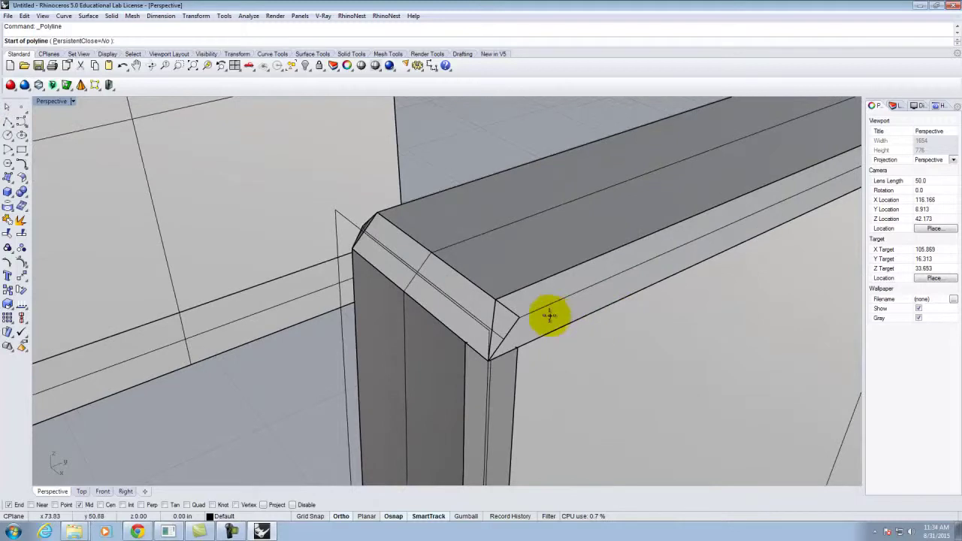
click(464, 342)
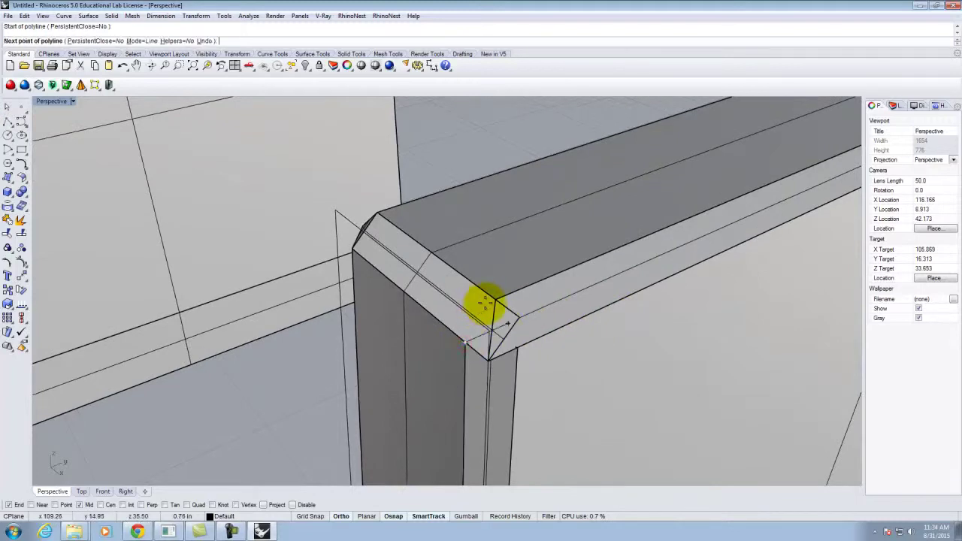
click(495, 300)
click(520, 351)
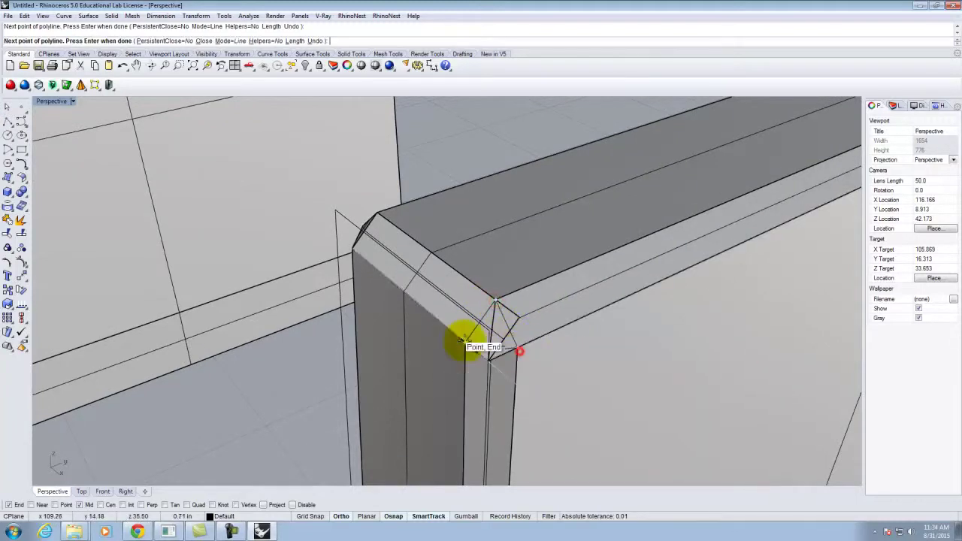
click(463, 342)
Step: Trim the overlapping chamfer tips at the inner front corner, using its triangular curve as the cutting object
click(479, 319)
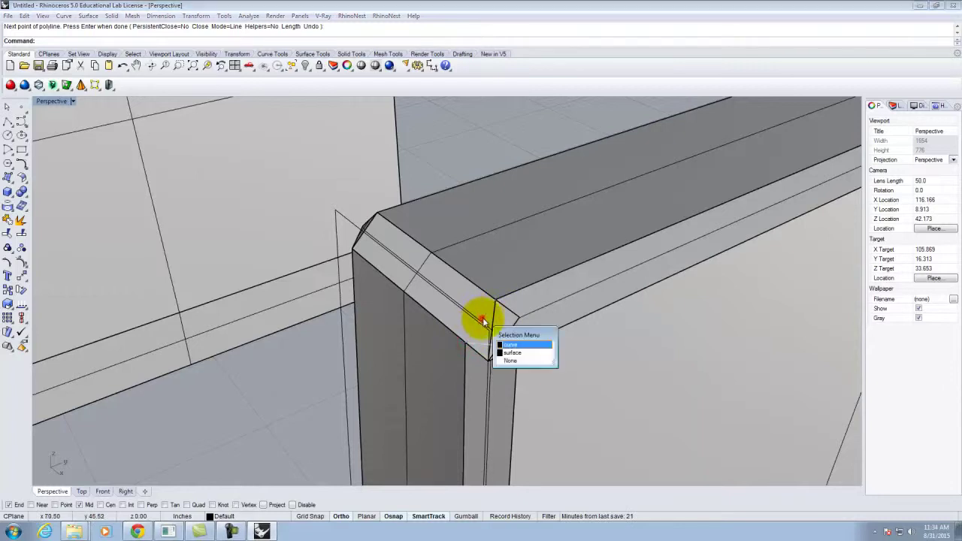
click(508, 345)
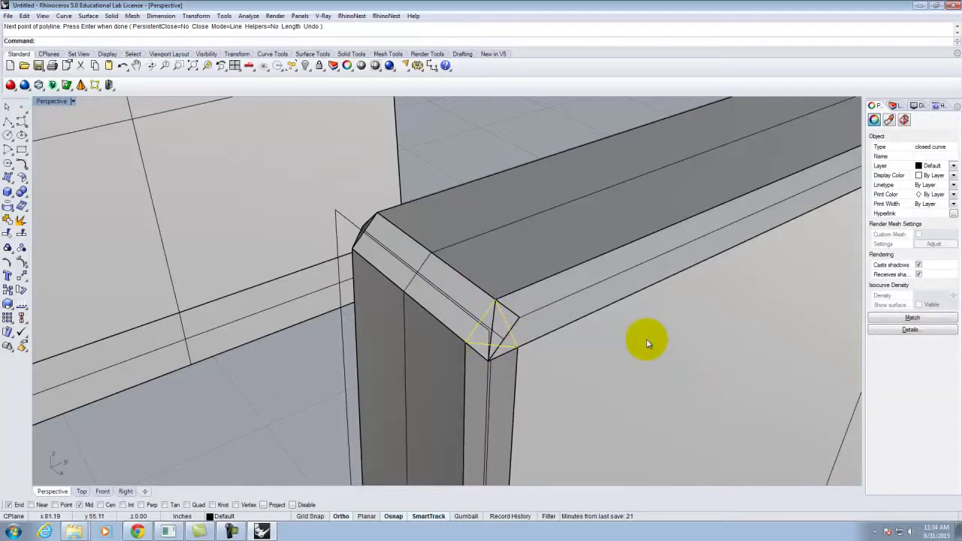
text(trim)
key(Return)
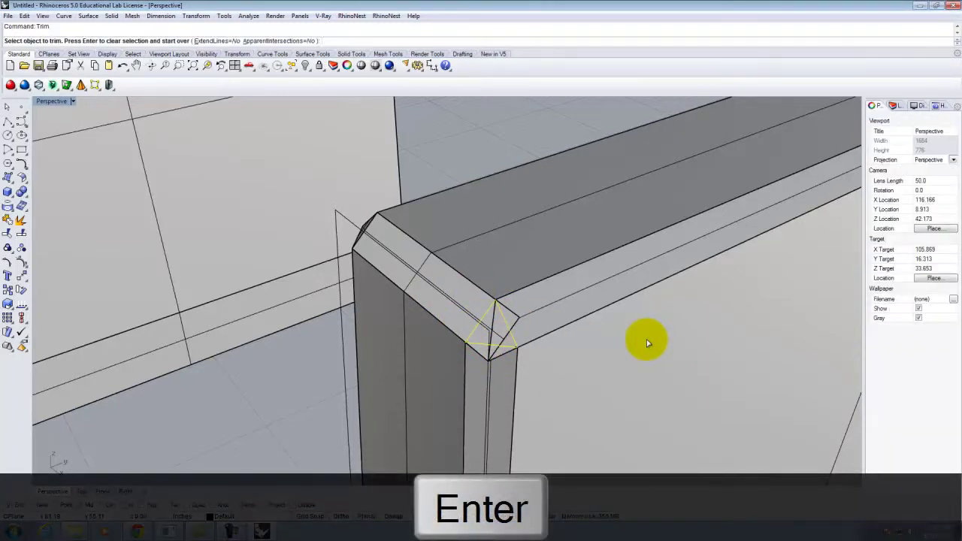
right_drag(547, 311, 569, 303)
key(Return)
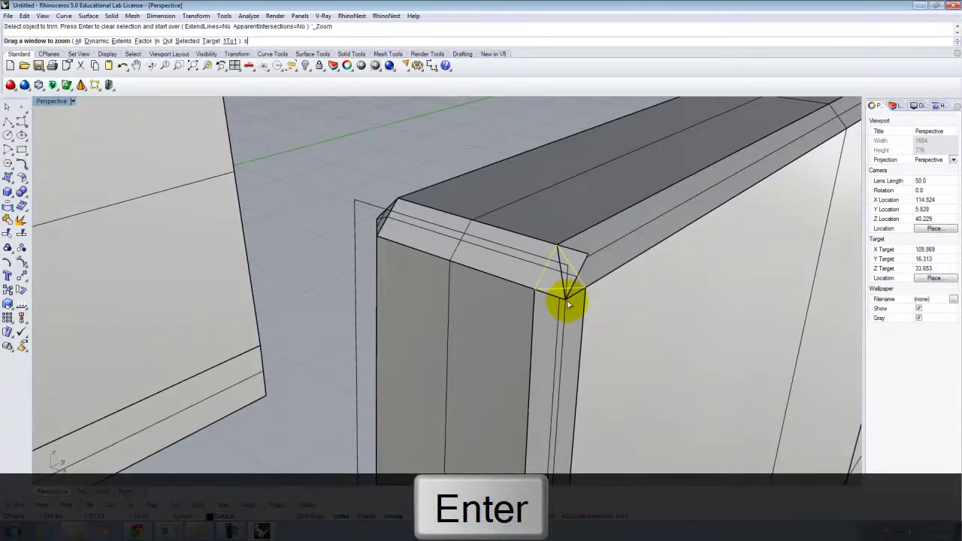
text(s)
key(Return)
right_drag(567, 303, 472, 6)
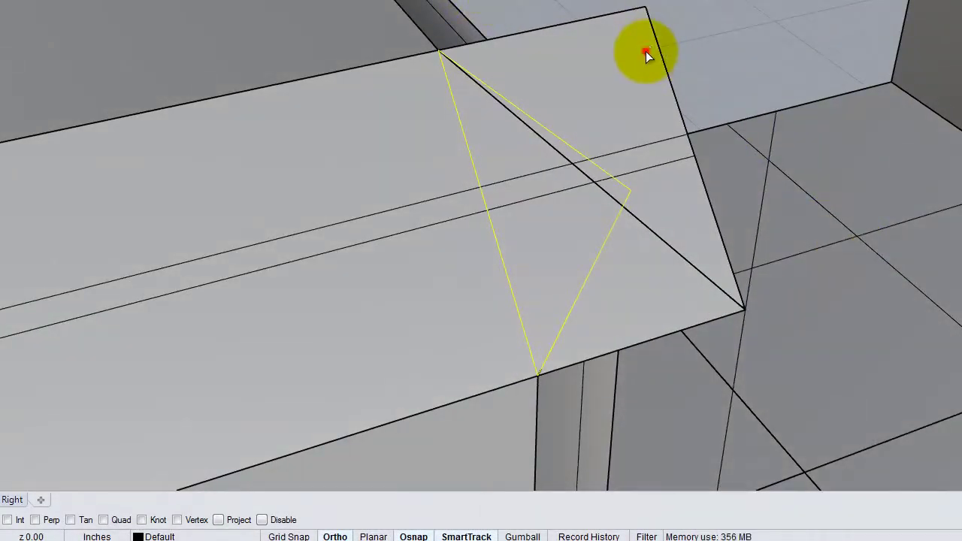
click(646, 51)
click(646, 119)
click(704, 236)
right_drag(703, 237, 676, 222)
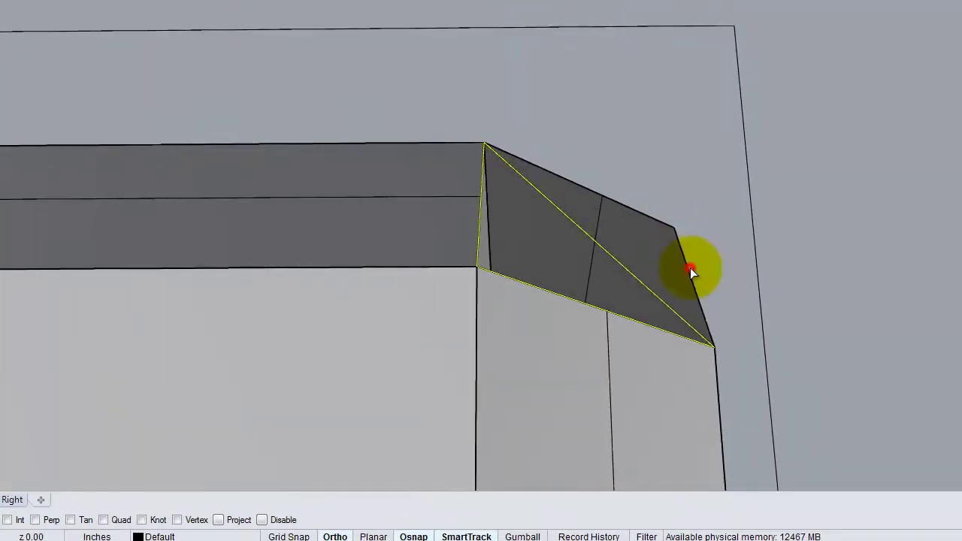
Step: Finish the trim at the left-hand wall's upper front corner and fill the triangular opening with a Patch surface
right_drag(659, 256, 638, 393)
key(Return)
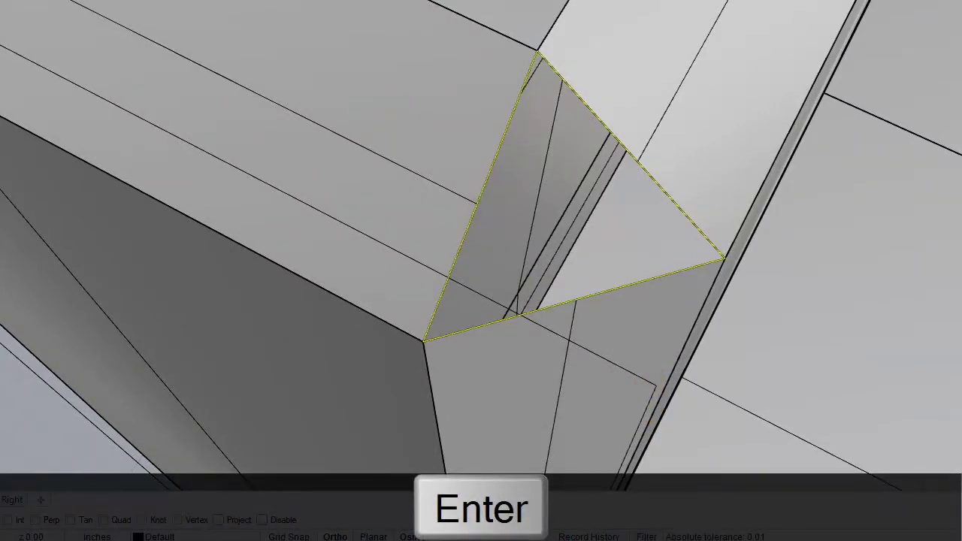
click(0, 0)
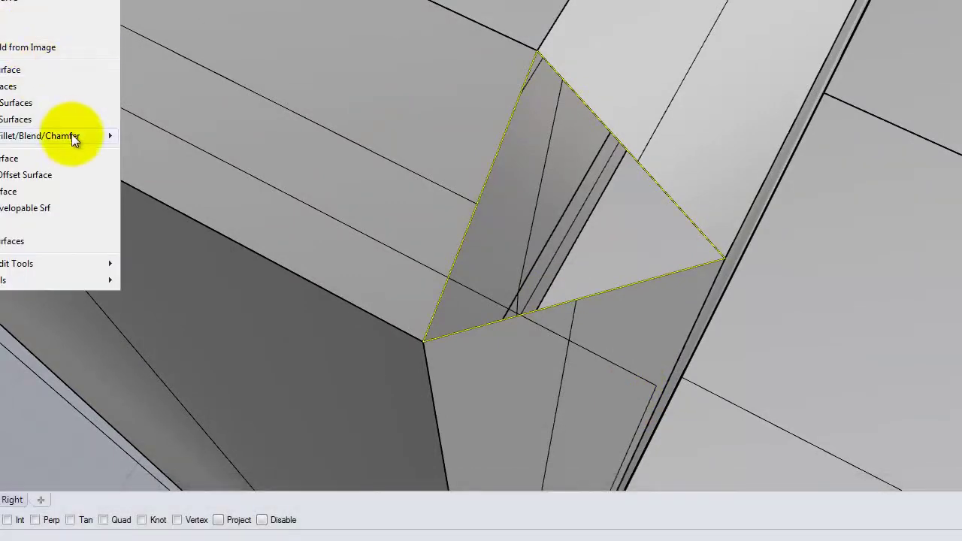
click(9, 14)
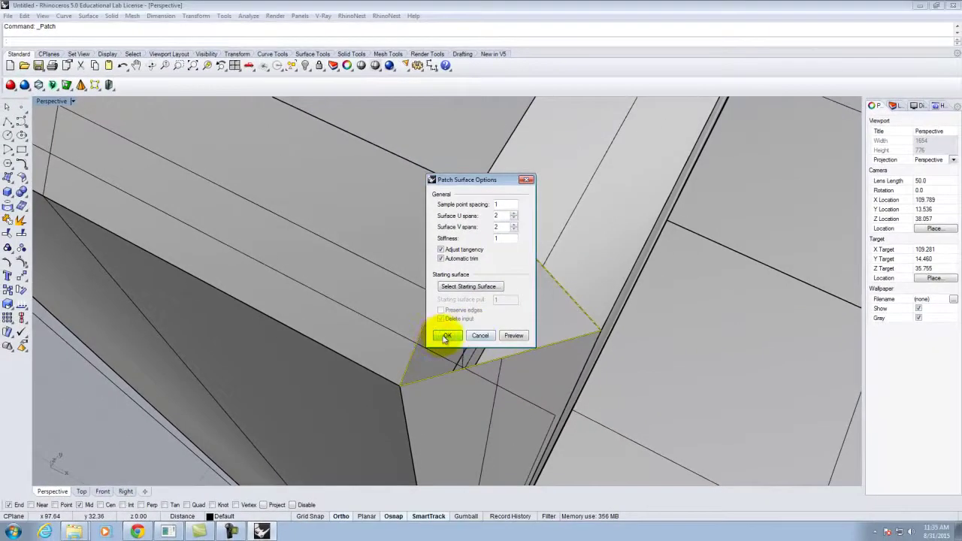
click(445, 336)
Step: Chamfer the left-hand wall's lower outer side band and adjoining front end surface with 0.50, 0.50 distances
right_drag(462, 333, 638, 246)
scroll(646, 249, down, 4)
right_drag(416, 170, 352, 281)
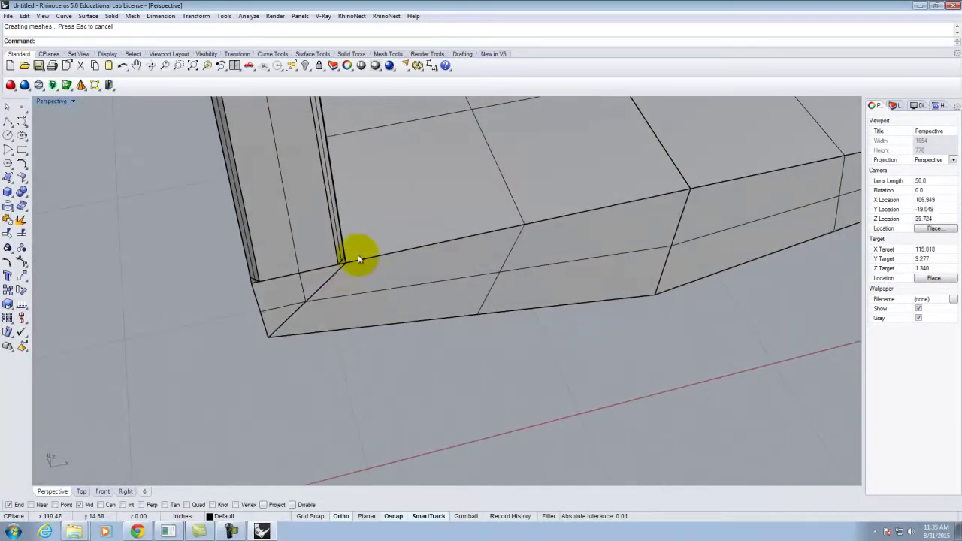
right_drag(230, 346, 306, 238)
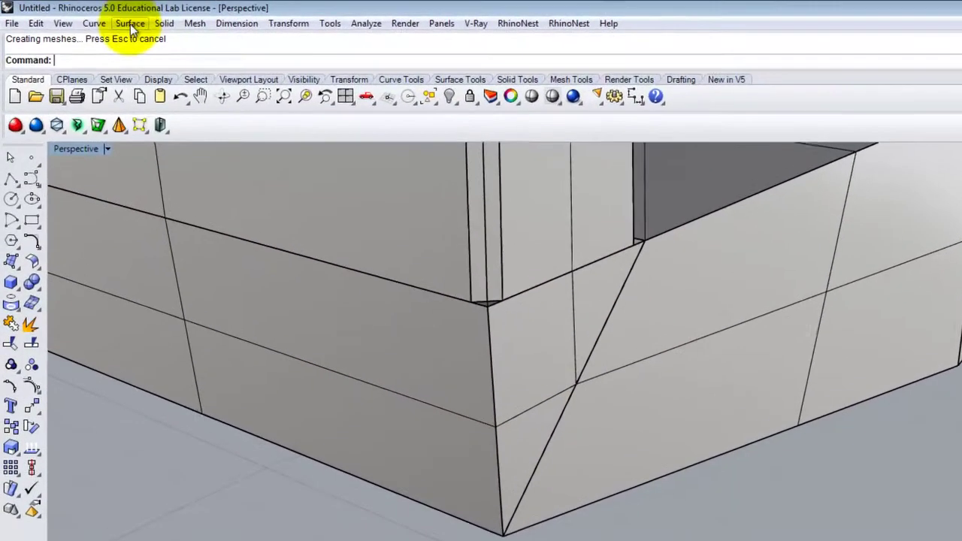
click(87, 16)
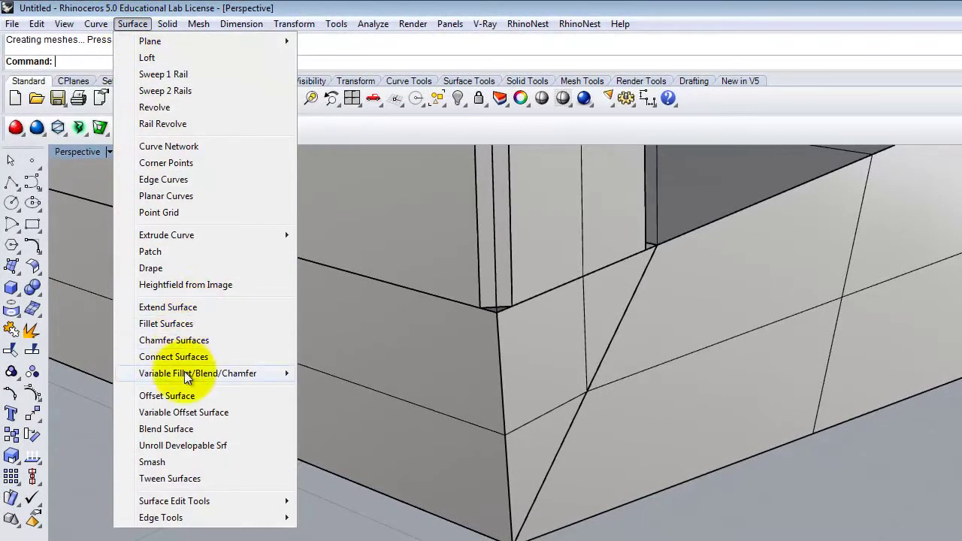
click(173, 339)
click(446, 383)
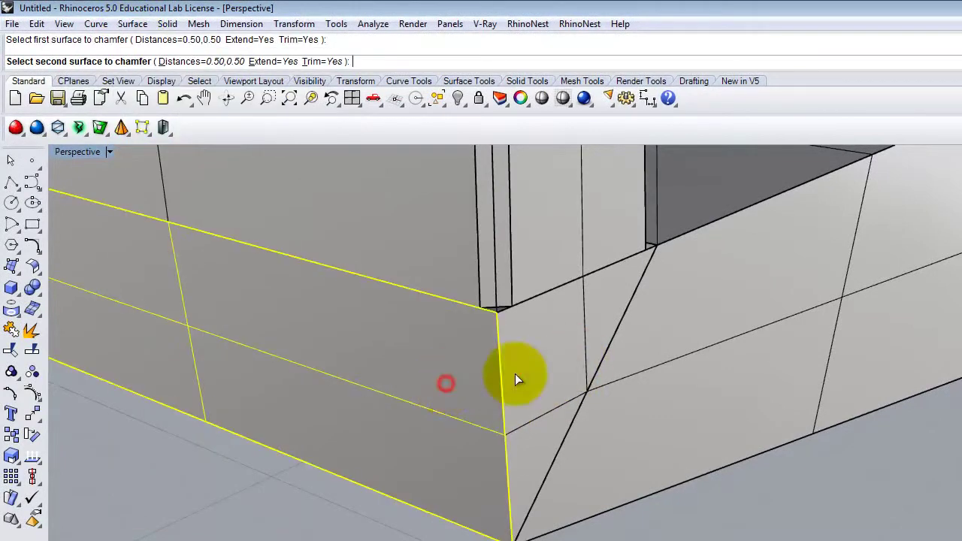
click(540, 362)
Step: Chamfer the edge between the left half of the base's front face and the underside with 0.50, 0.50 distances
right_drag(647, 467, 635, 339)
right_click(795, 517)
click(799, 520)
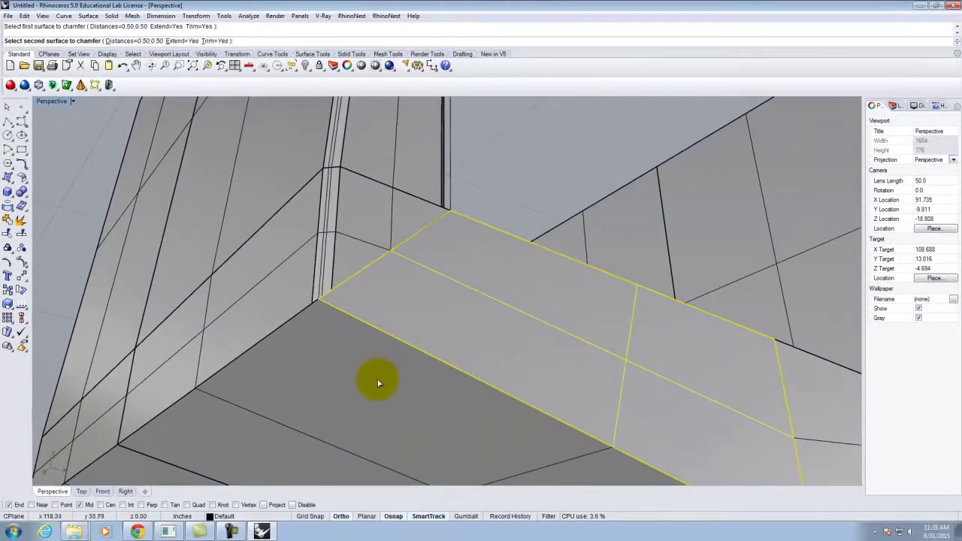
click(379, 384)
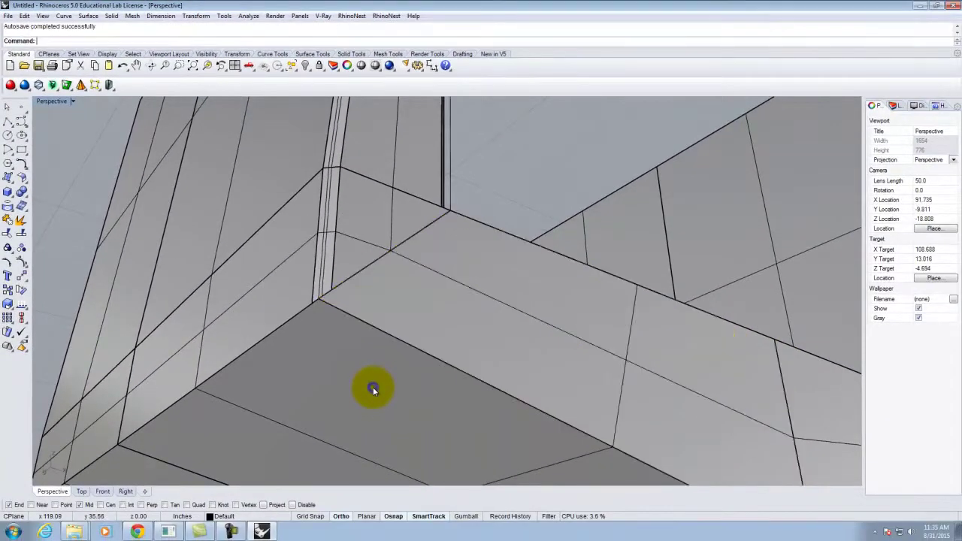
click(472, 331)
click(389, 376)
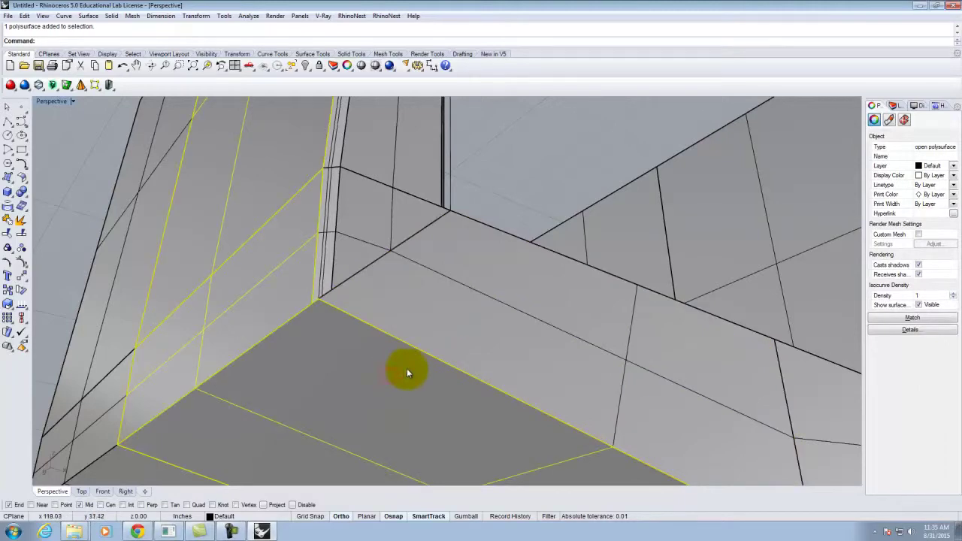
right_click(356, 376)
click(348, 389)
click(473, 325)
Step: Chamfer the edge between the right half of the base's front face and the underside
right_drag(473, 325, 424, 317)
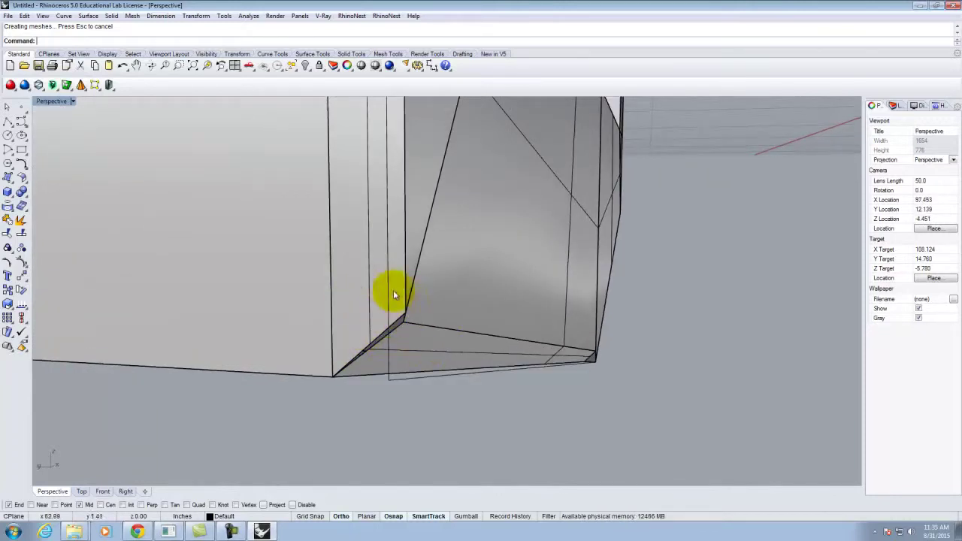
right_drag(456, 321, 316, 387)
right_drag(288, 355, 304, 243)
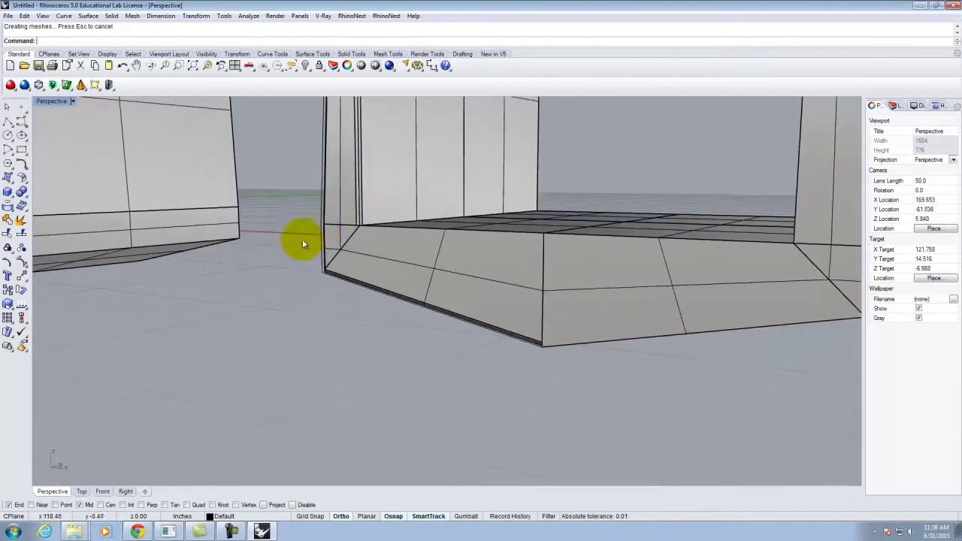
right_drag(729, 385, 491, 149)
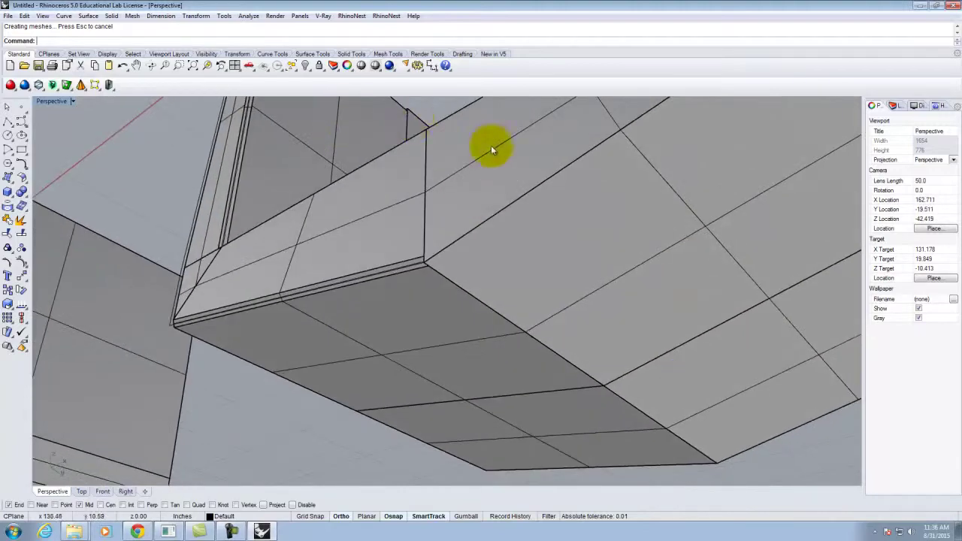
click(500, 160)
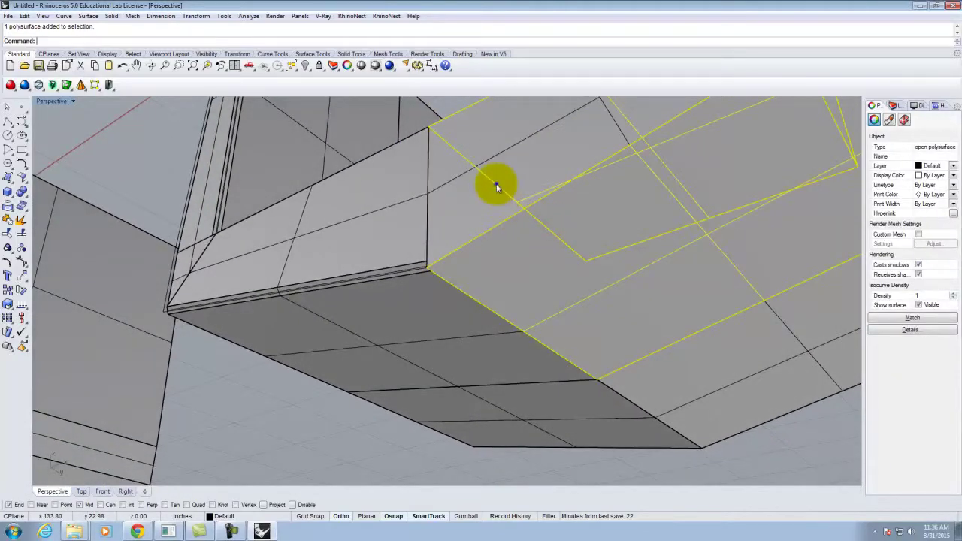
right_click(496, 186)
click(505, 193)
click(550, 222)
Step: Chamfer the front vertical edges of the right-hand wall using the same surface chamfer distances
scroll(408, 241, down, 5)
right_drag(579, 239, 445, 360)
scroll(475, 326, up, 4)
right_click(476, 322)
click(477, 322)
click(508, 321)
right_click(463, 242)
click(460, 241)
click(506, 240)
Step: Chamfer the short edge between the right-hand wall's front end face and its top face
scroll(515, 397, down, 7)
scroll(517, 200, up, 5)
right_drag(501, 234, 540, 254)
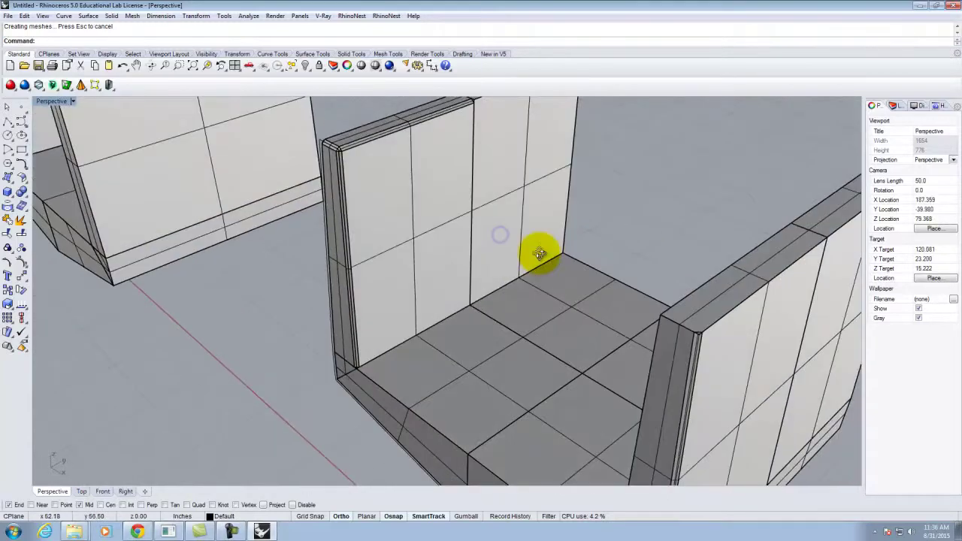
click(674, 342)
click(691, 308)
right_drag(691, 309, 720, 279)
right_click(720, 277)
click(710, 264)
click(740, 278)
Step: Chamfer the right-hand wall's long outer and inner top edges with 0.50, 0.50 distances
right_drag(775, 265, 653, 257)
scroll(634, 311, up, 4)
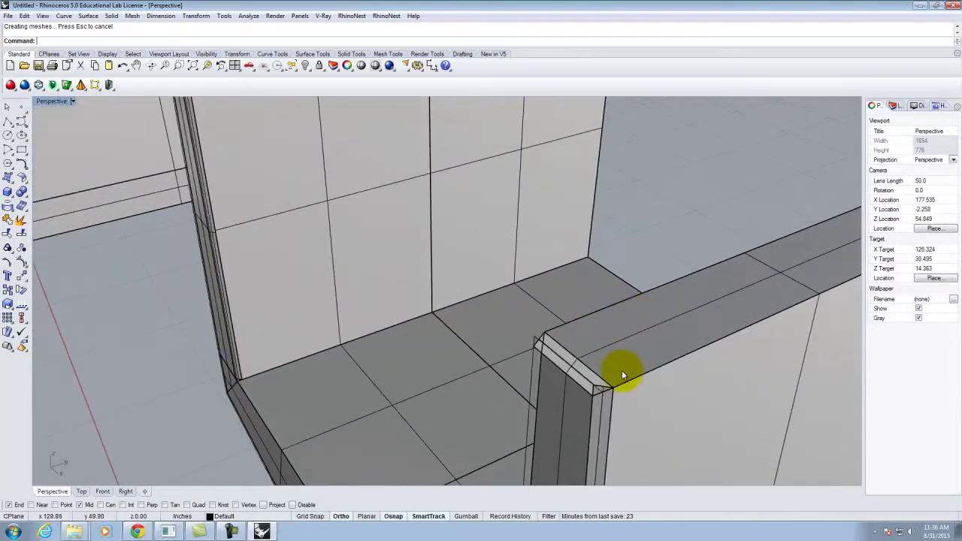
click(673, 383)
click(677, 321)
right_drag(546, 298, 695, 333)
scroll(616, 300, down, 6)
scroll(661, 244, up, 5)
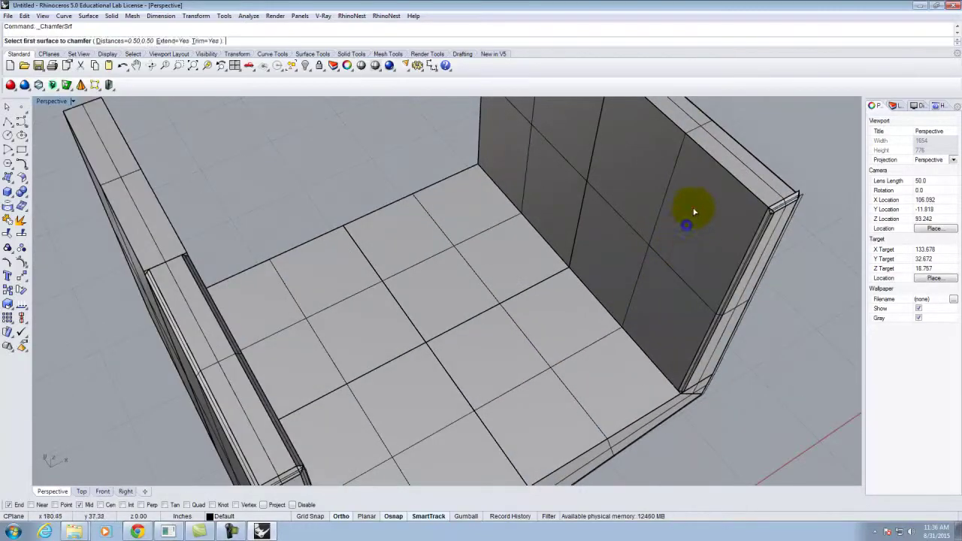
click(694, 213)
click(741, 161)
Step: Draw a closed triangular polyline through the chamfer end points at the right-hand wall's upper front outer corner
right_drag(784, 203, 726, 160)
scroll(661, 144, down, 6)
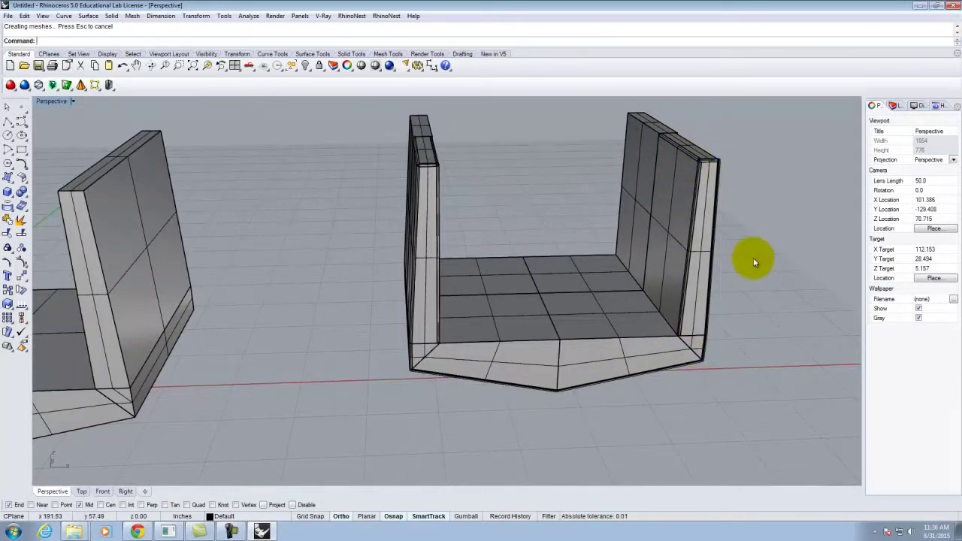
scroll(754, 260, up, 3)
right_drag(779, 268, 751, 340)
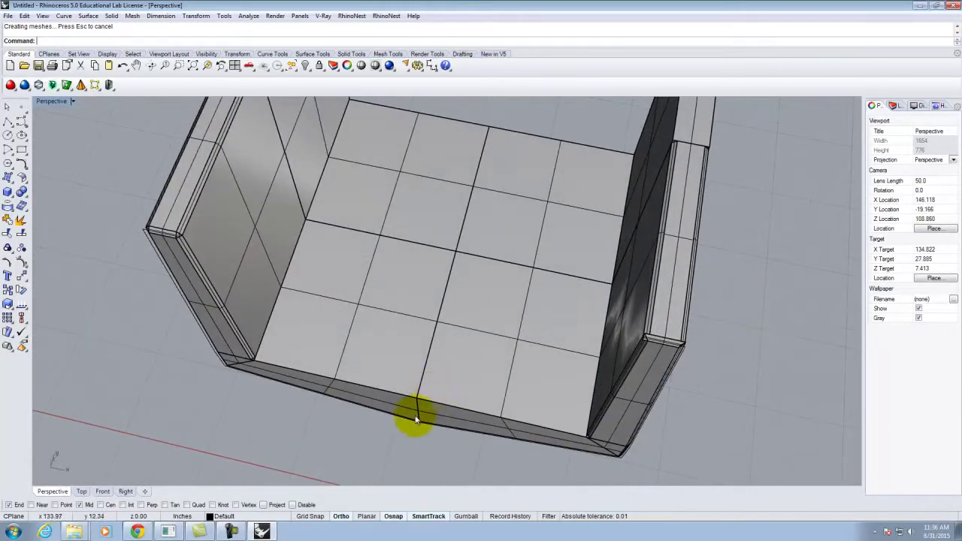
scroll(284, 339, down, 6)
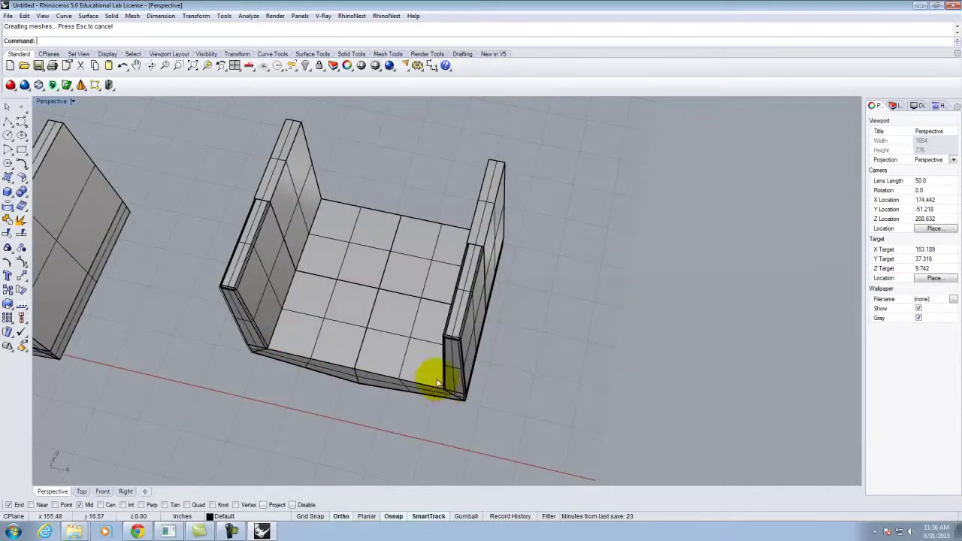
right_drag(435, 379, 423, 347)
scroll(452, 315, up, 9)
scroll(418, 215, up, 2)
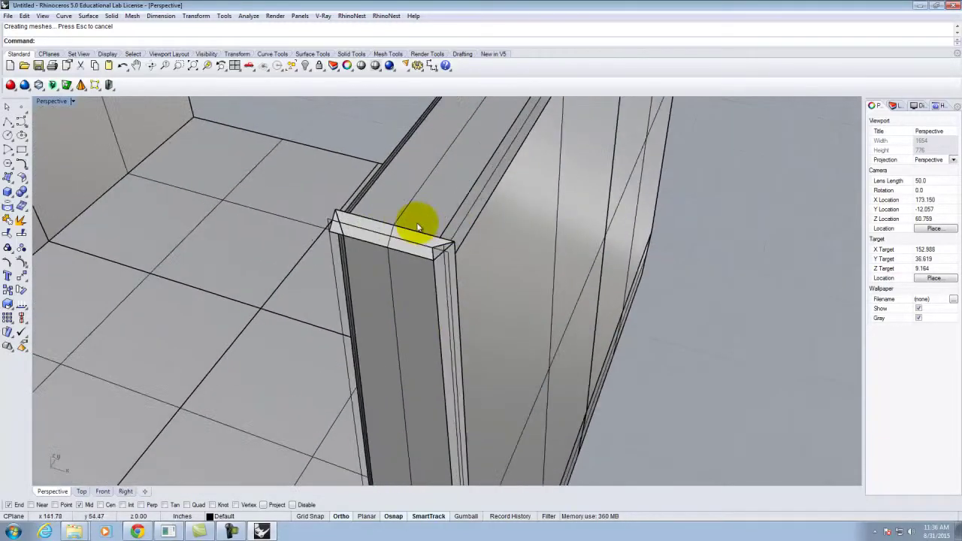
scroll(415, 286, up, 2)
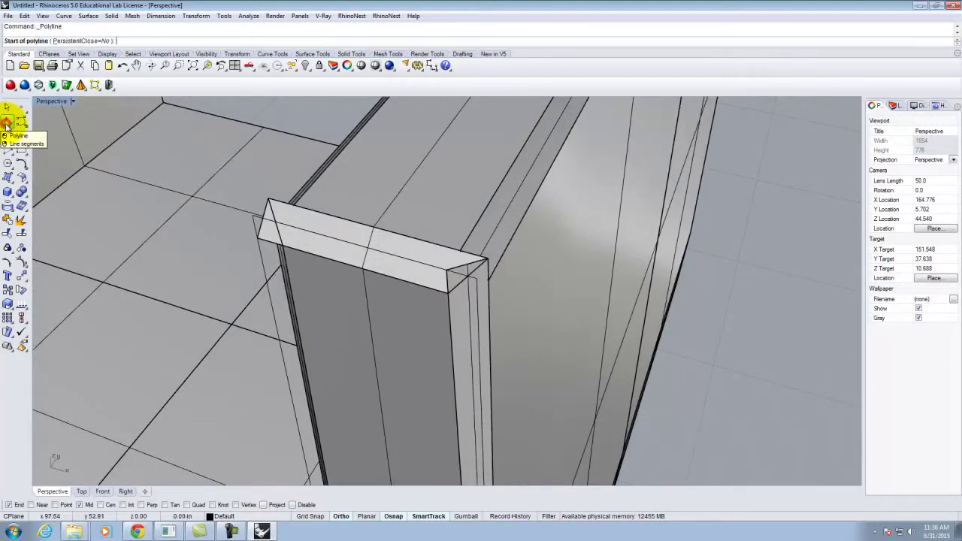
click(449, 292)
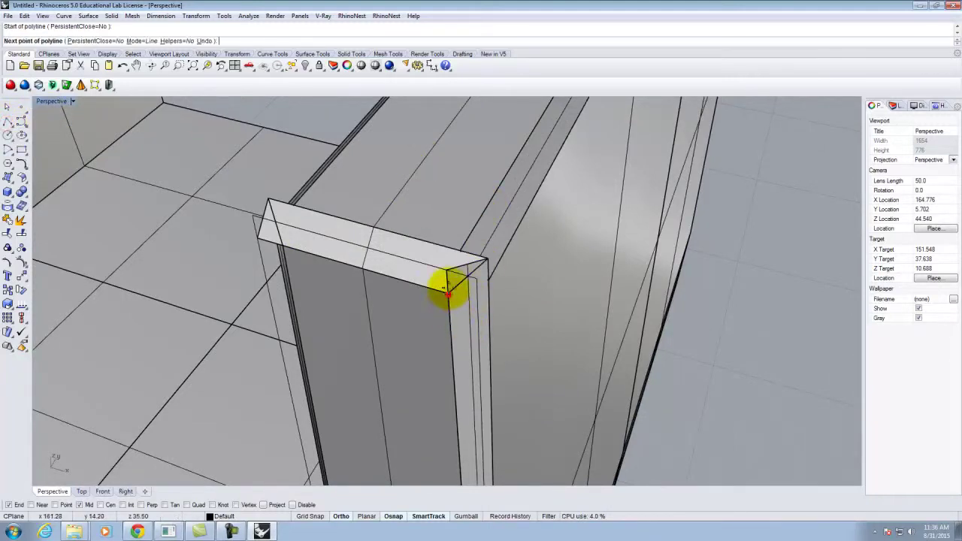
click(458, 251)
click(489, 280)
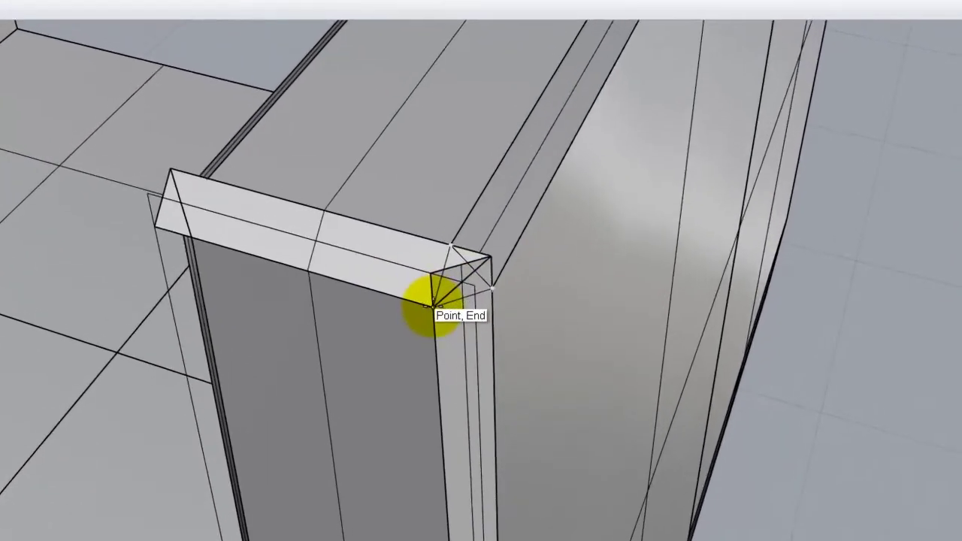
click(449, 292)
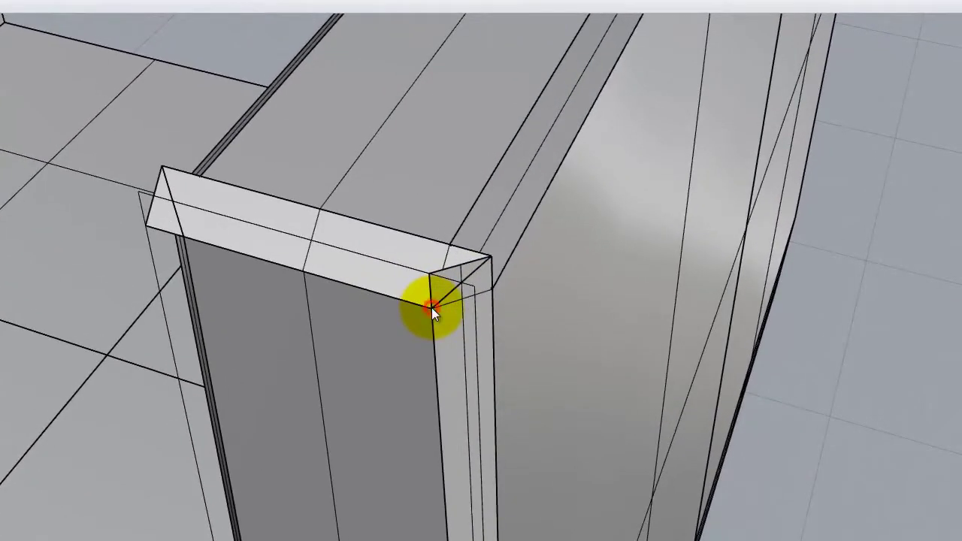
Step: Trim away the overlapping chamfer surface tips at the corner, using the triangular polyline as the cutting object
click(451, 258)
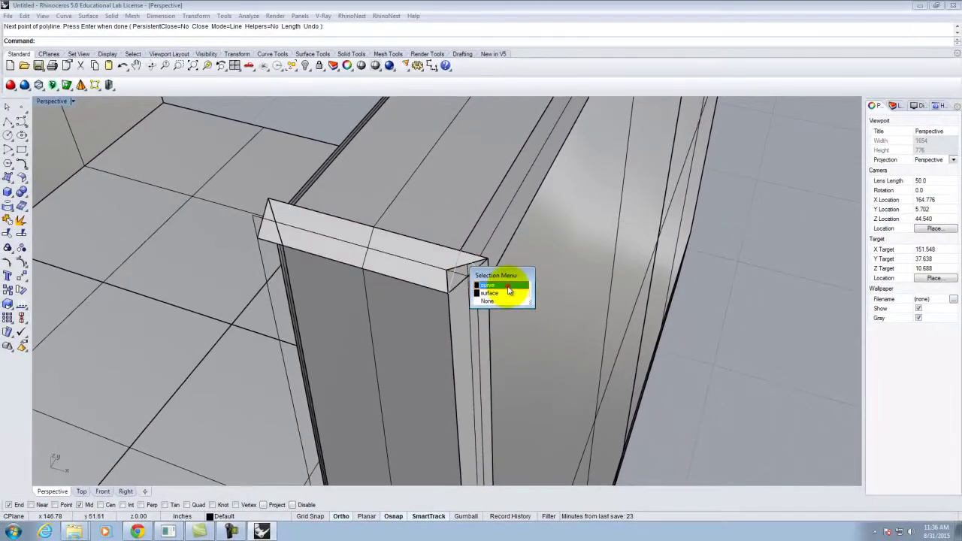
click(504, 286)
text(trim)
key(Return)
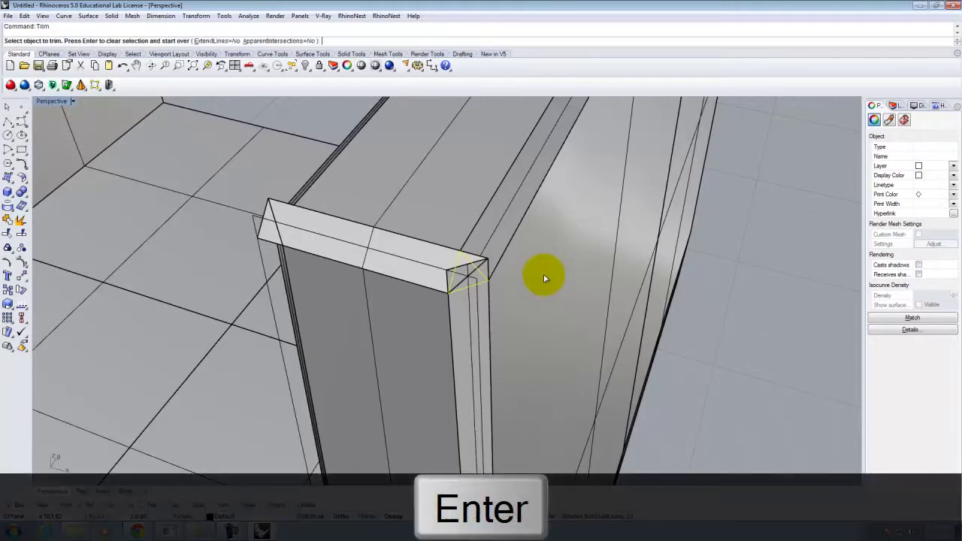
mouse_move(714, 269)
right_down()
mouse_move(679, 271)
mouse_move(720, 273)
right_up()
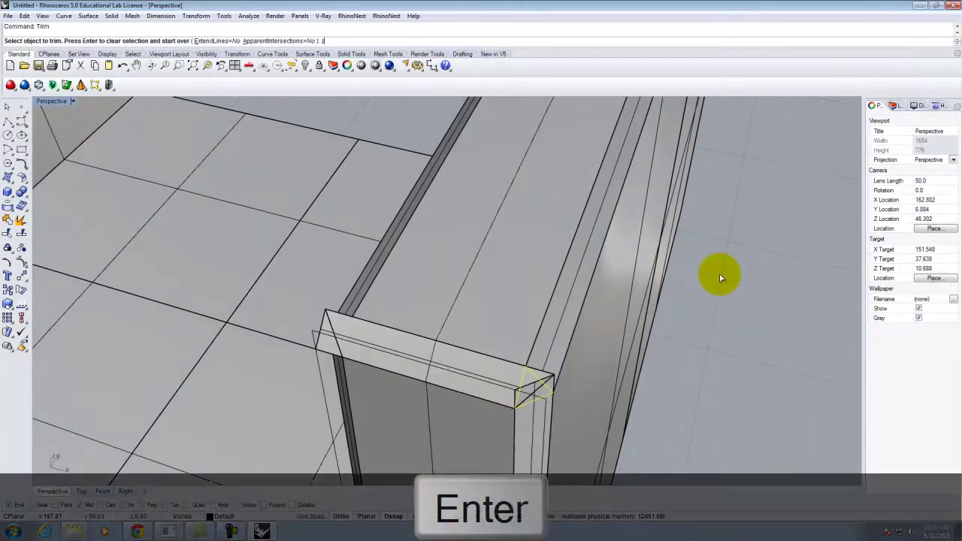
text(z)
key(Return)
text(s)
key(Return)
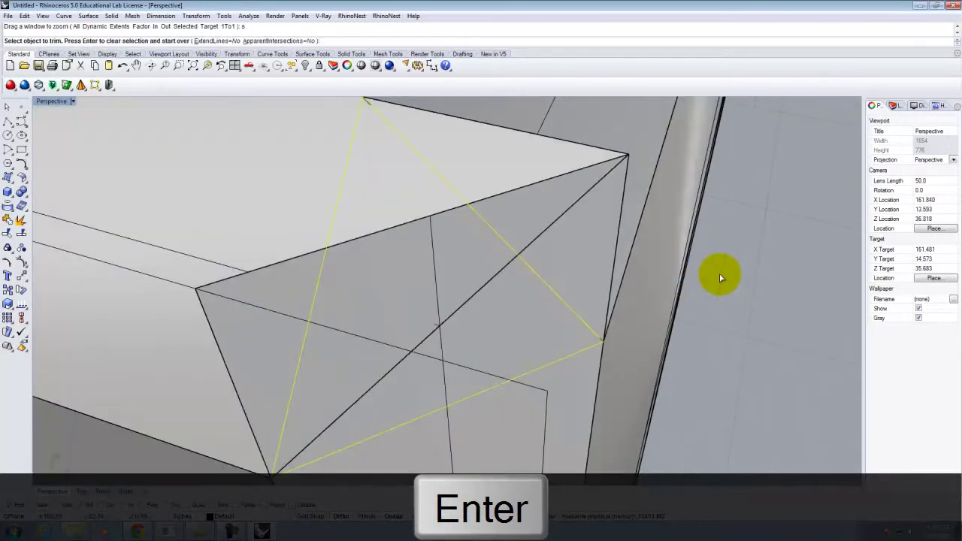
scroll(651, 345, down, 7)
right_drag(549, 298, 657, 301)
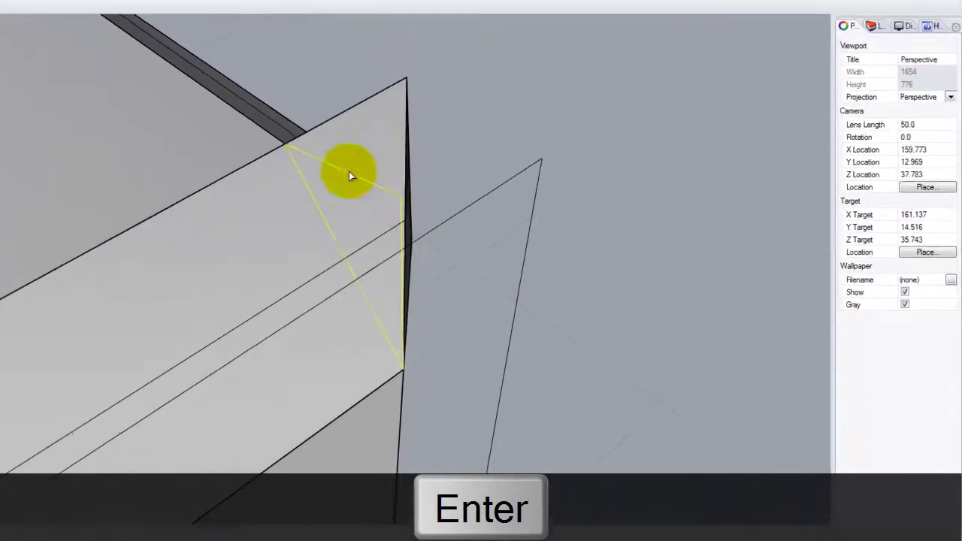
click(386, 123)
click(386, 159)
click(321, 112)
click(333, 129)
right_drag(376, 156, 464, 119)
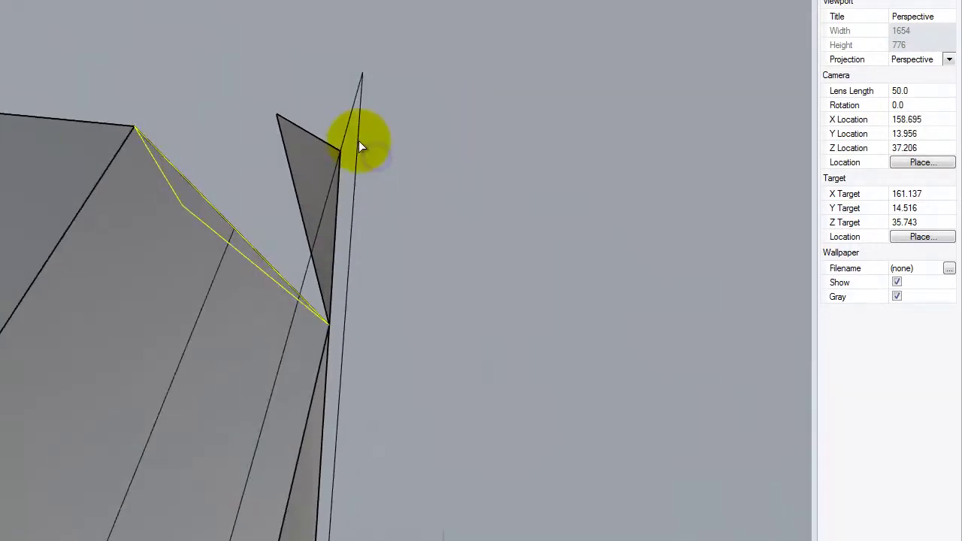
right_drag(296, 150, 246, 205)
key(Return)
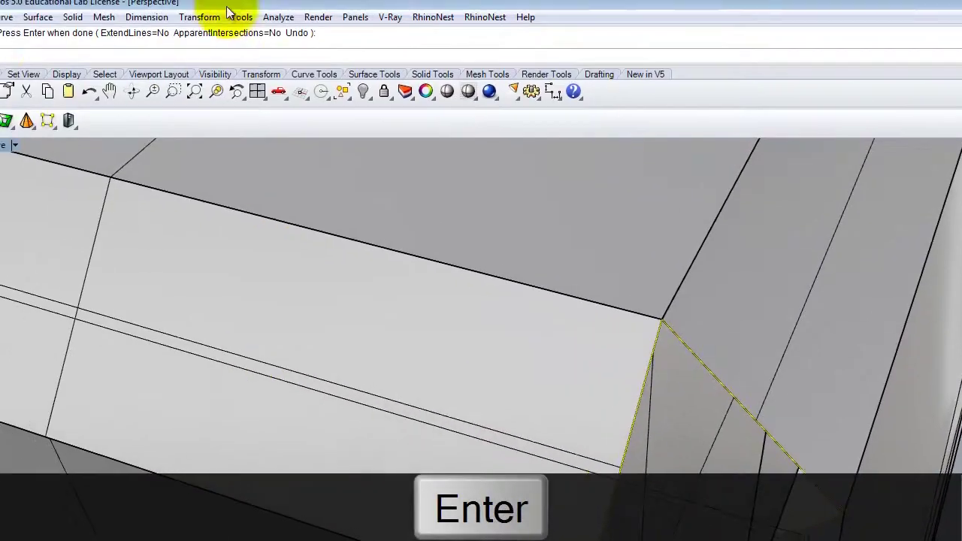
Step: Fill the triangular opening at the right-hand wall's upper outer corner with a Patch surface
click(38, 17)
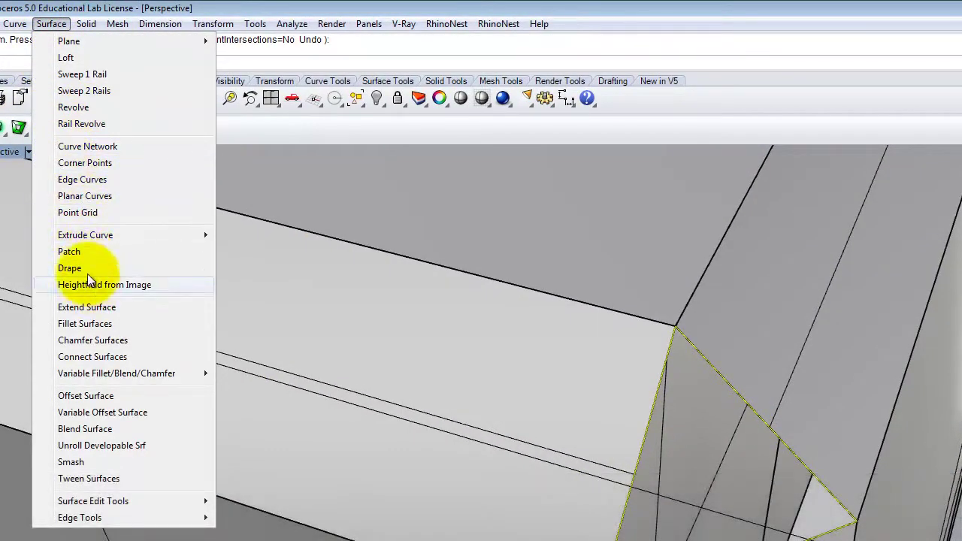
click(75, 251)
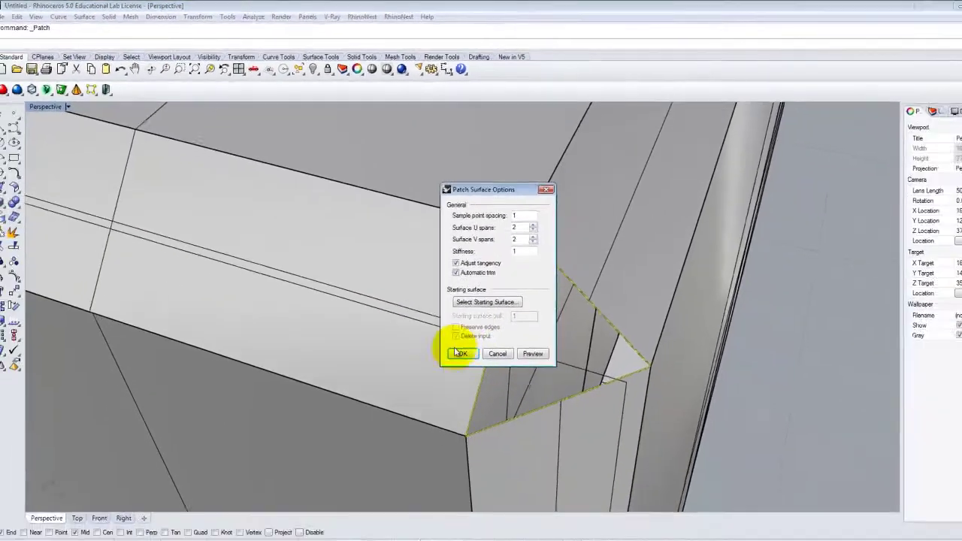
click(574, 485)
scroll(736, 409, up, 5)
right_drag(552, 284, 350, 348)
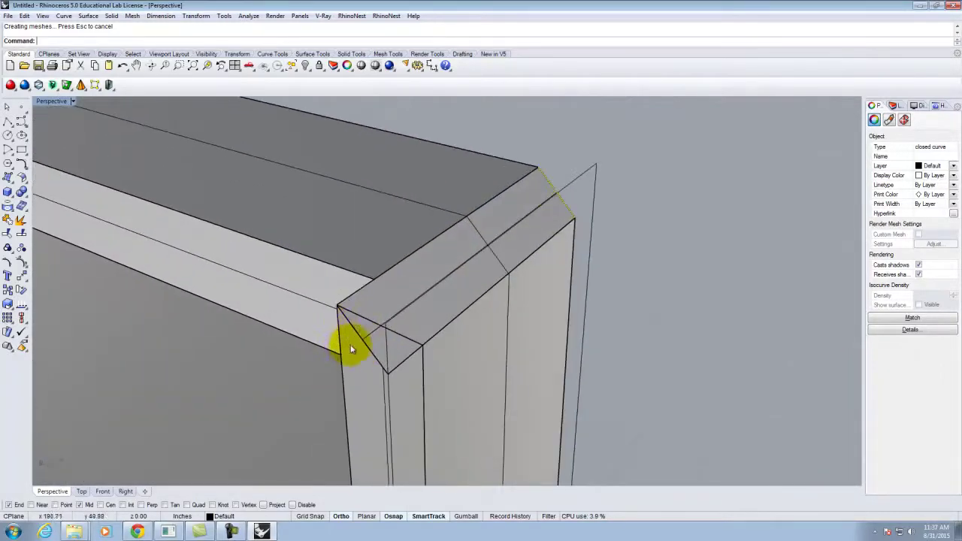
Step: Draw a closed triangular polyline through the chamfer end points at the right-hand wall's upper front inner corner
click(7, 122)
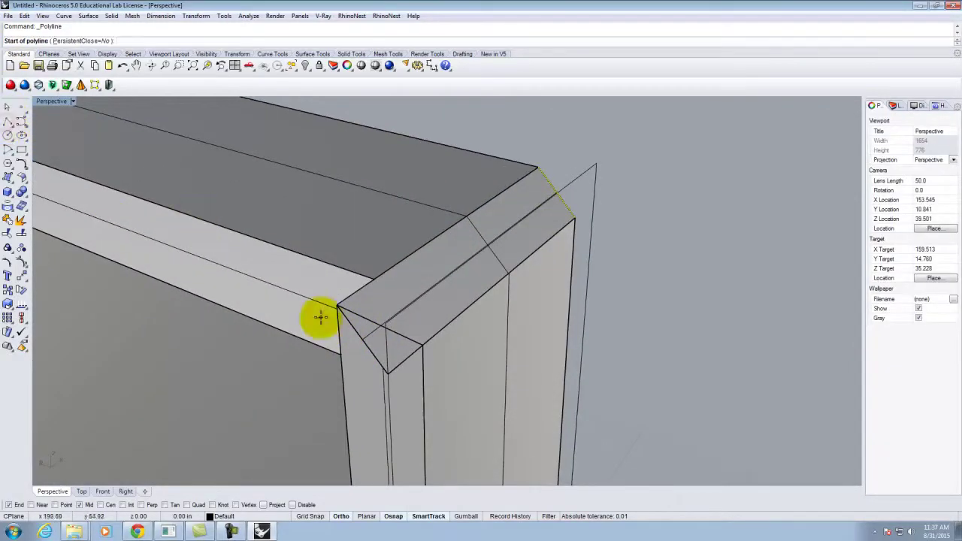
click(341, 353)
click(373, 282)
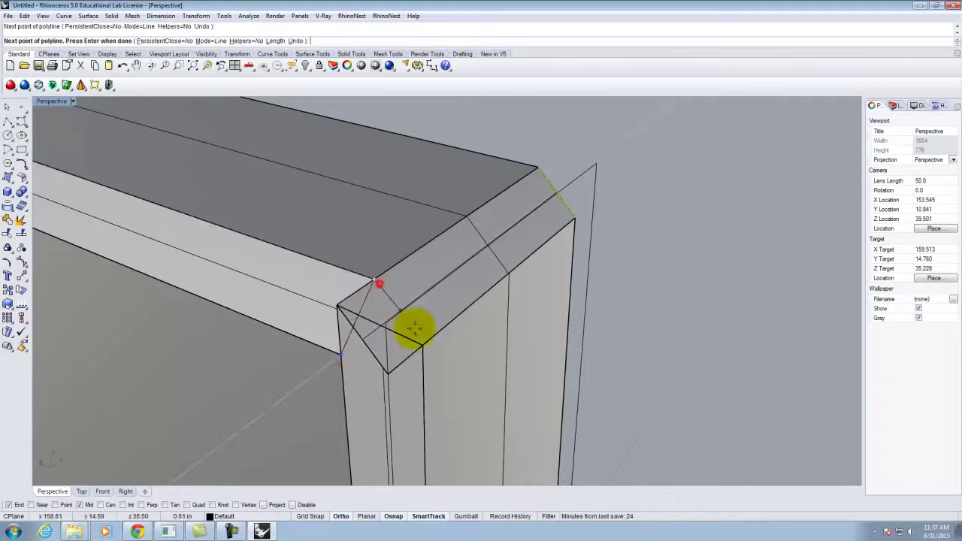
click(422, 346)
click(343, 356)
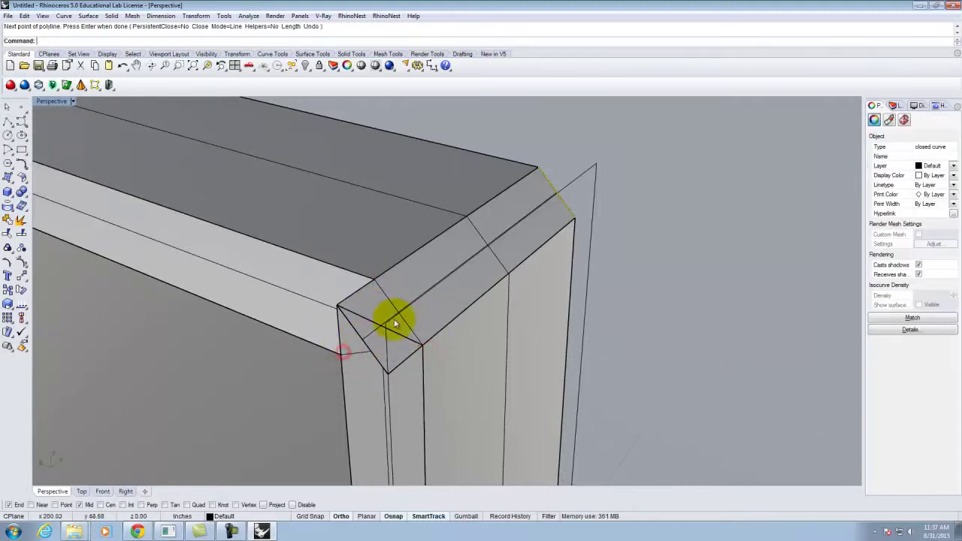
Step: Trim away the overlapping chamfer surface tips at the inner corner, using the new triangular polyline as the cutting object
click(405, 328)
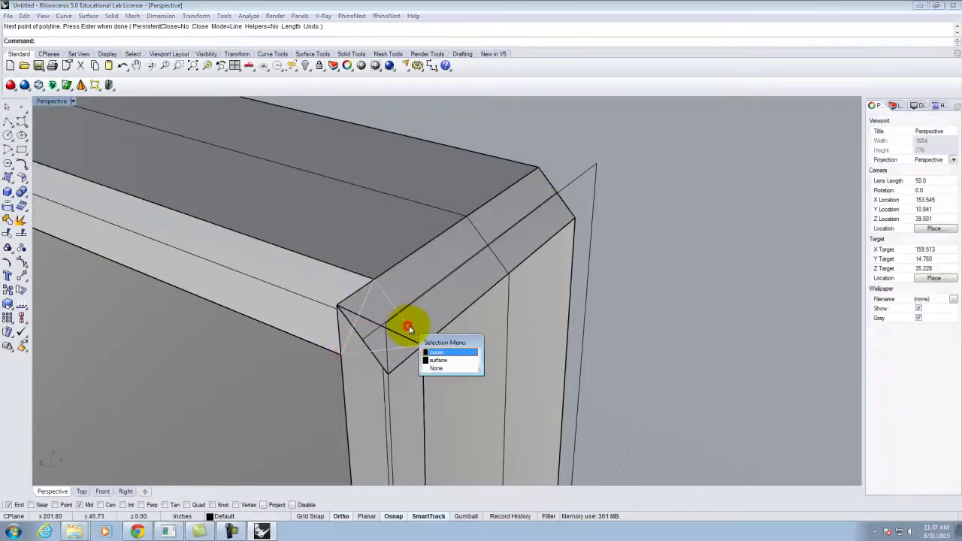
click(451, 351)
key(Return)
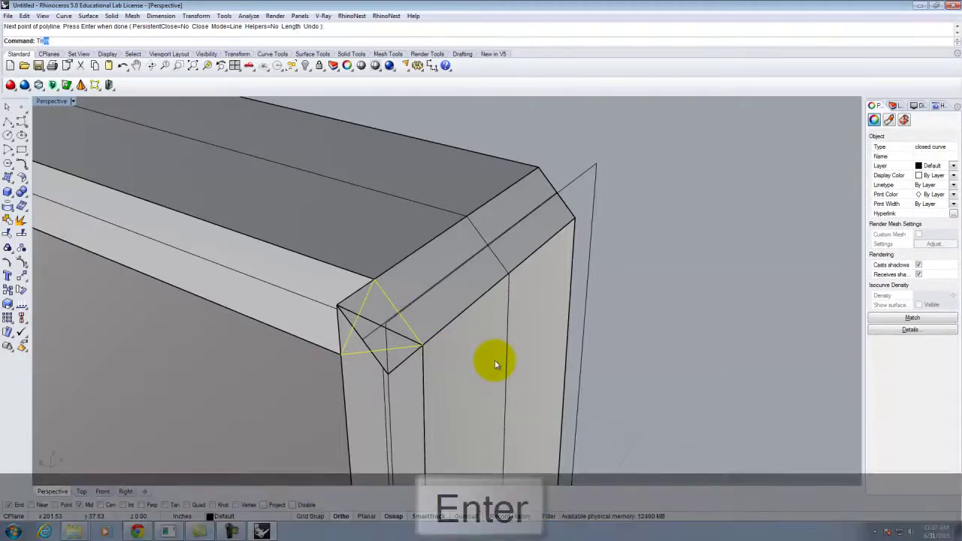
click(344, 301)
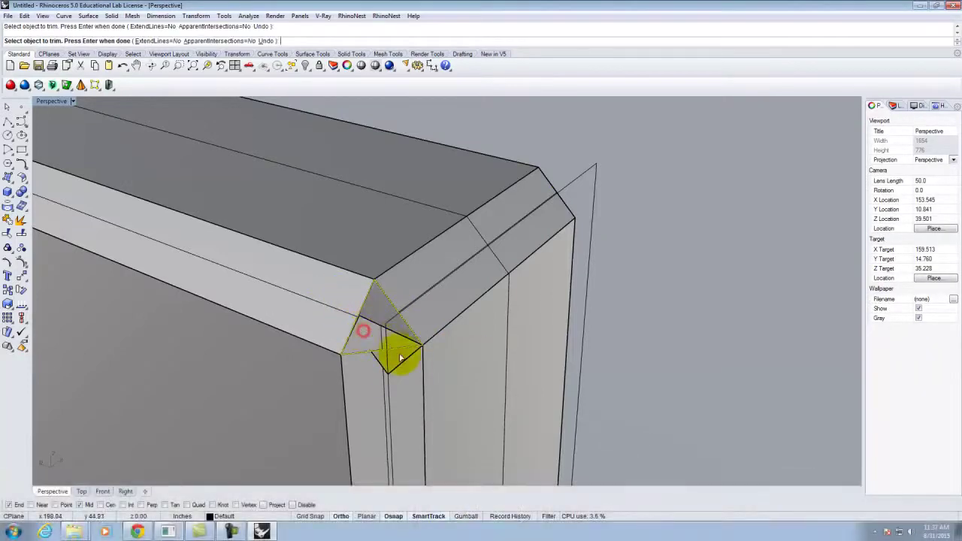
click(364, 329)
right_drag(388, 335, 442, 342)
key(Return)
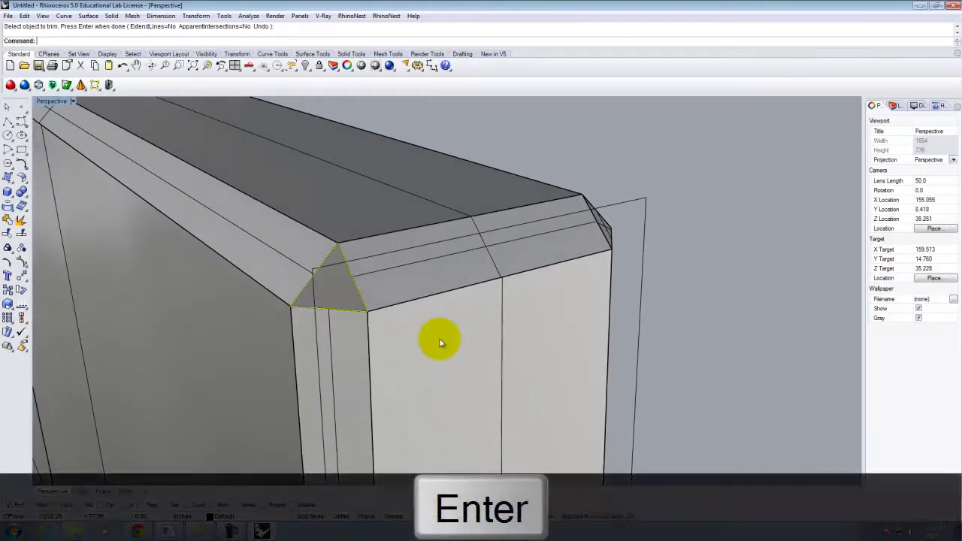
Step: Fill the triangular opening at the right-hand wall's upper inner corner with a Patch surface
click(95, 18)
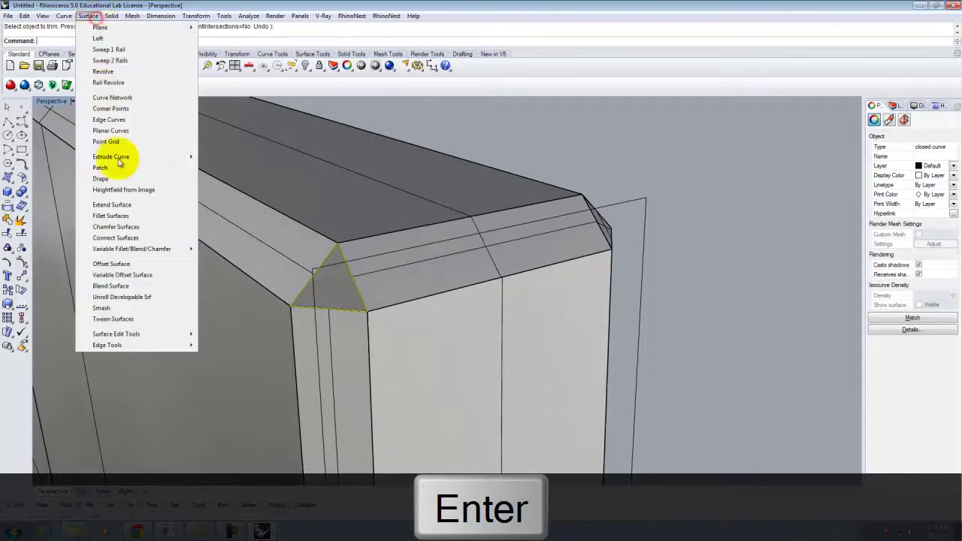
click(114, 167)
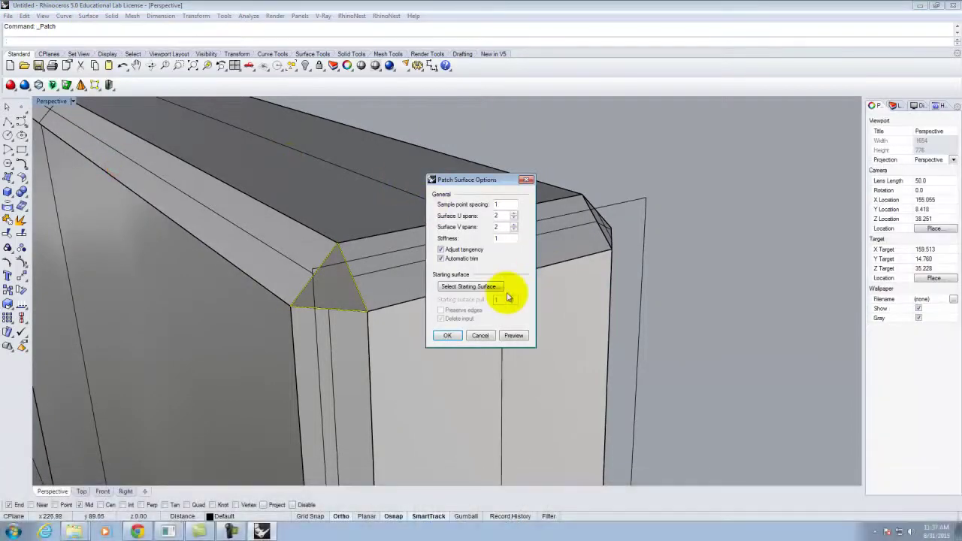
click(448, 335)
Step: Examine how the vertical wall chamfer meets the base's bottom chamfer at the right-hand wall's lower front corner
right_drag(774, 252, 653, 380)
scroll(652, 380, up, 15)
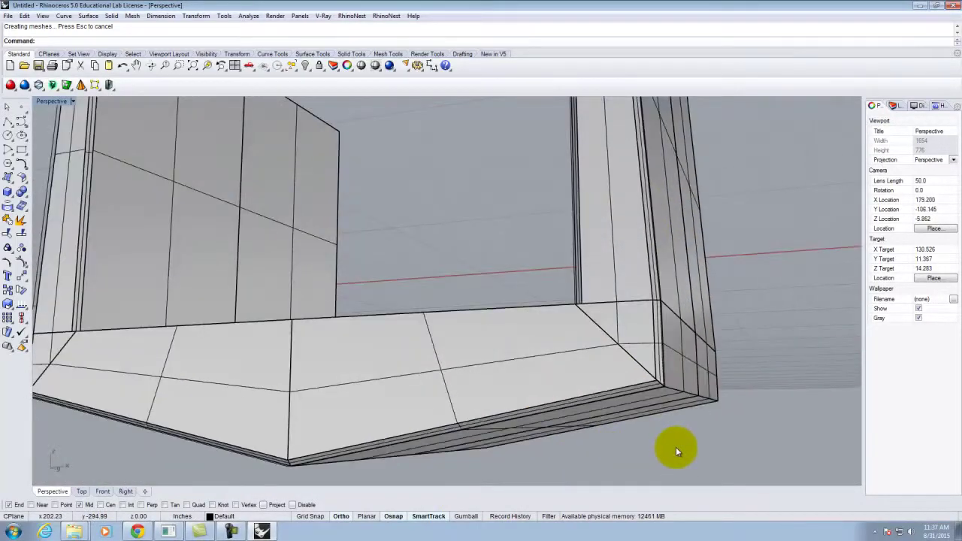
right_drag(637, 341, 516, 366)
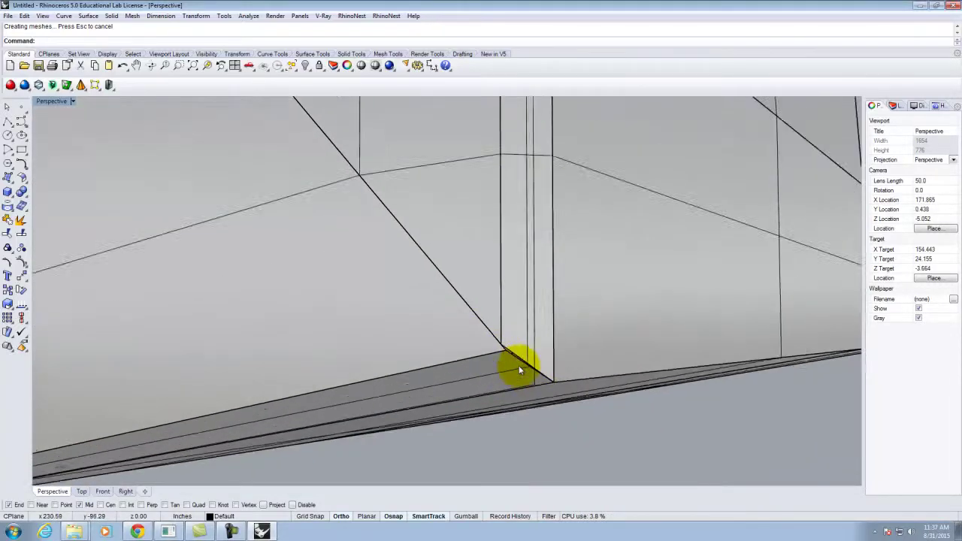
scroll(515, 365, up, 3)
scroll(515, 323, up, 3)
right_drag(512, 320, 509, 325)
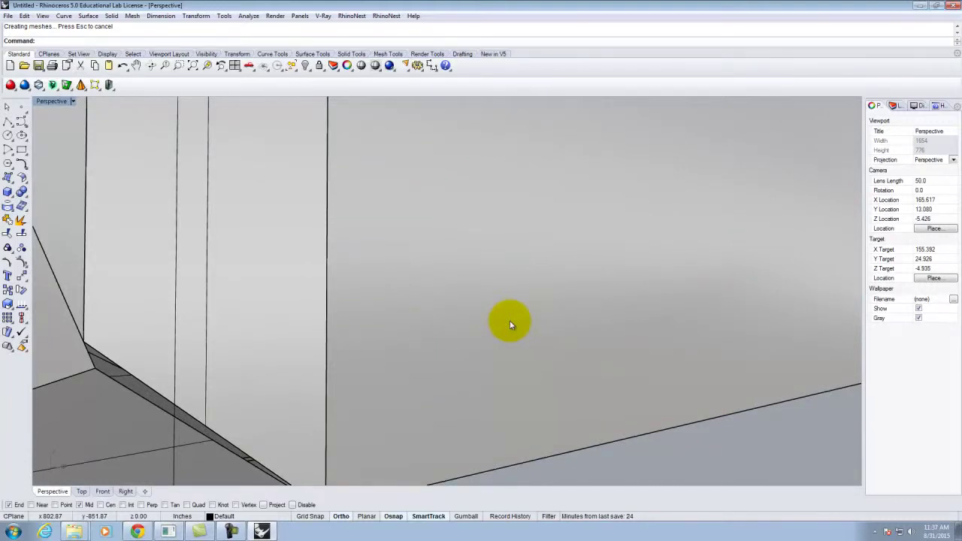
shift+right_drag(510, 325, 241, 314)
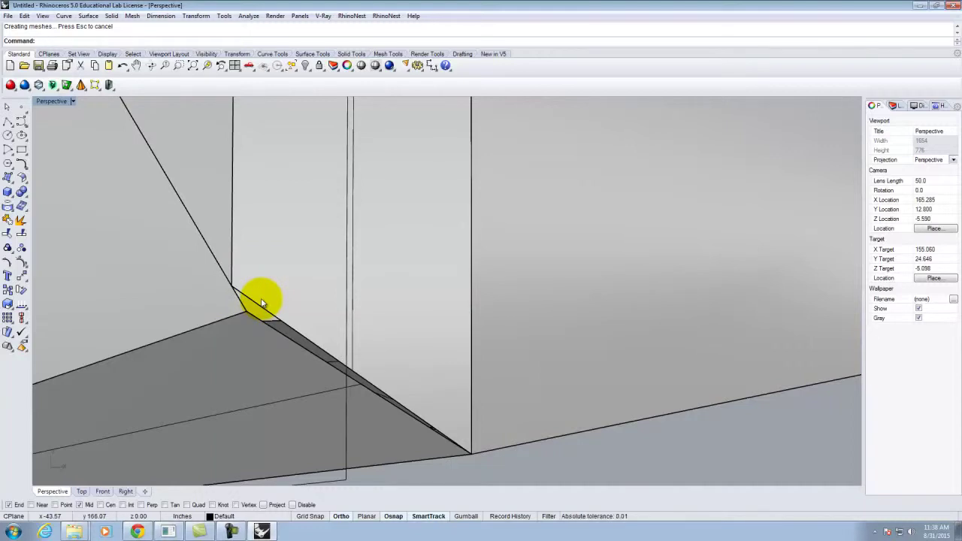
right_drag(264, 269, 225, 290)
scroll(542, 337, down, 4)
right_drag(540, 334, 592, 388)
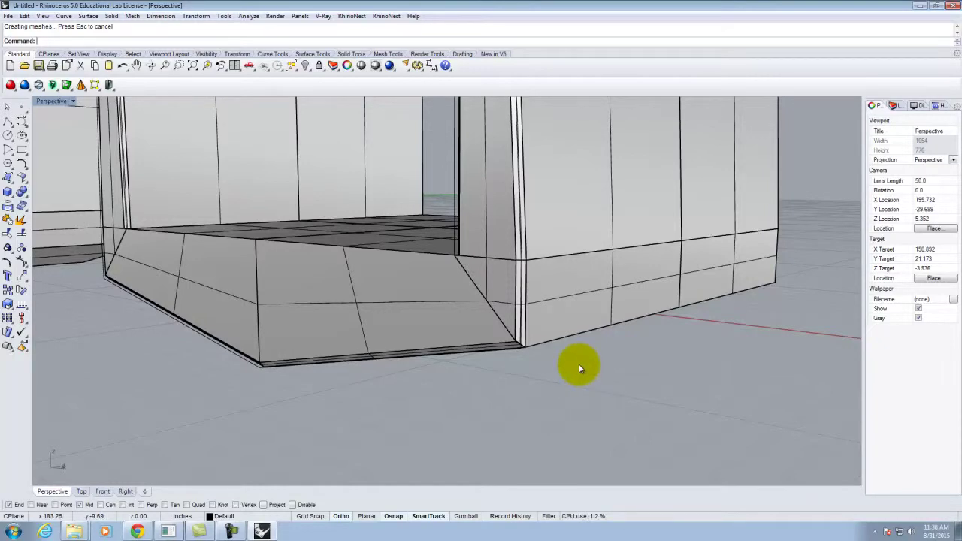
scroll(576, 366, down, 5)
right_drag(550, 348, 533, 382)
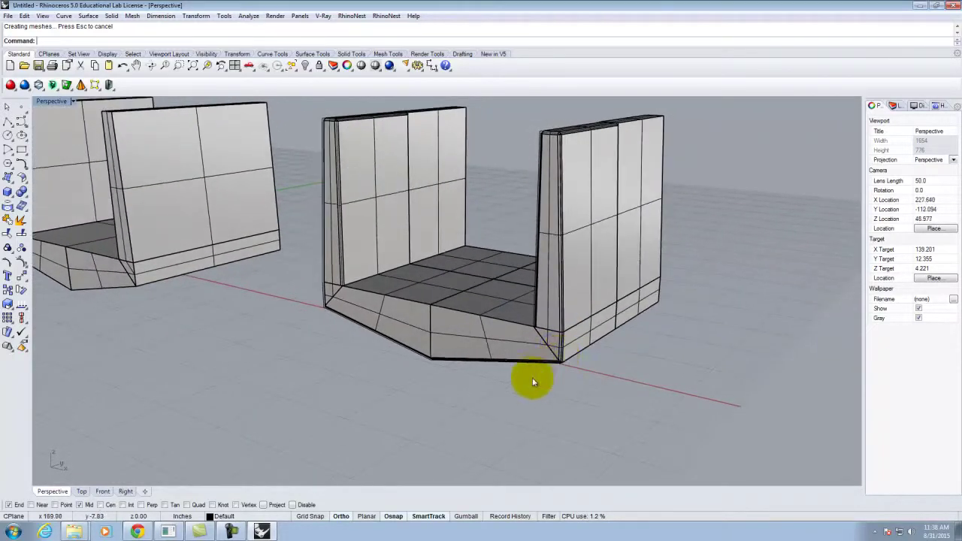
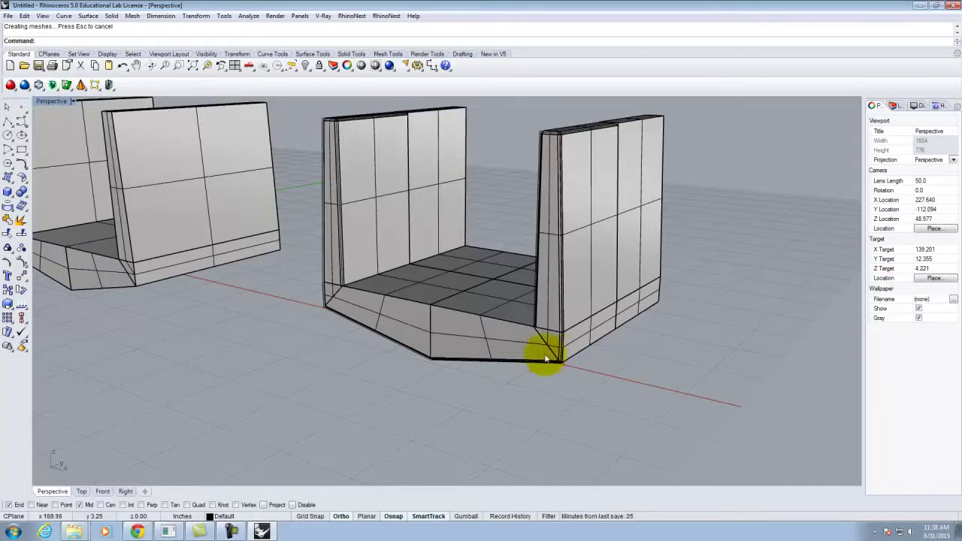
scroll(560, 361, up, 8)
scroll(552, 357, up, 3)
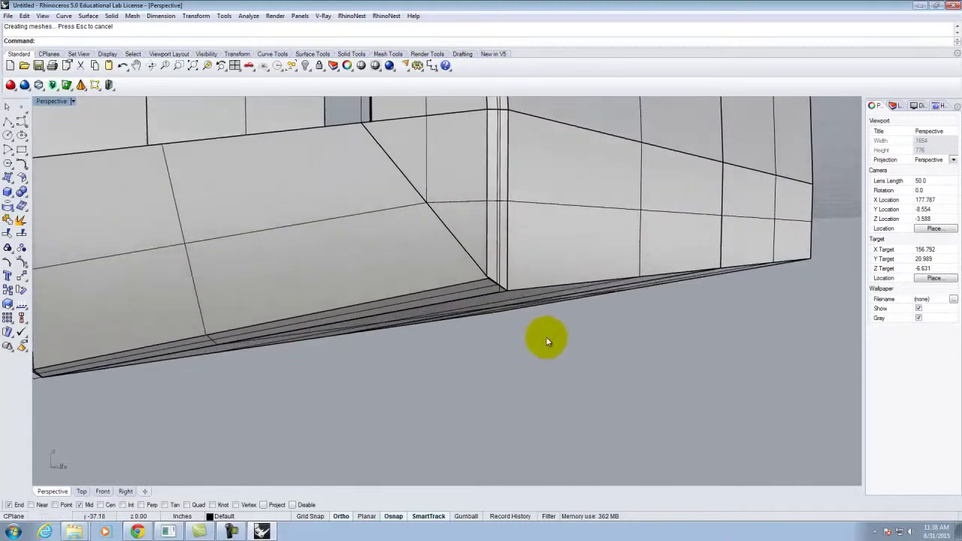
scroll(526, 289, up, 3)
scroll(521, 280, up, 2)
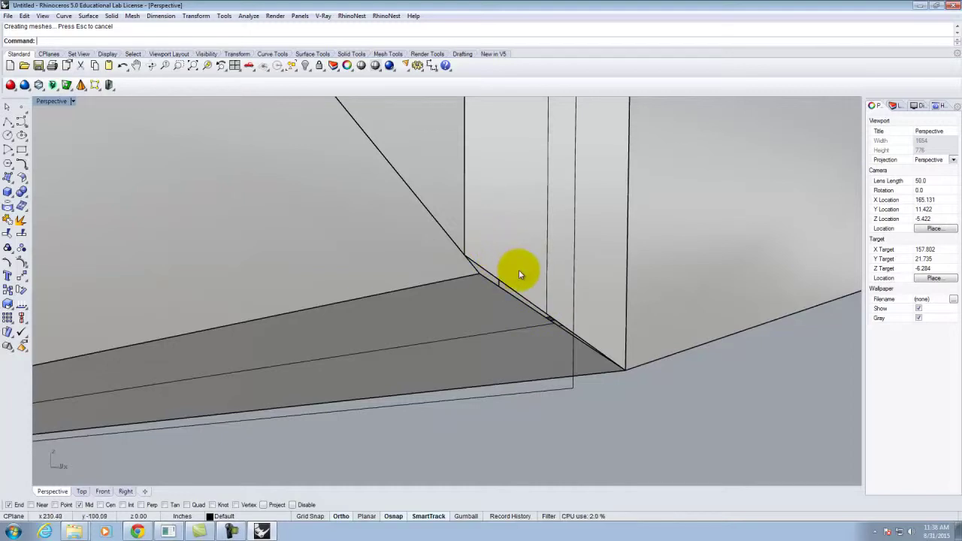
scroll(519, 270, down, 4)
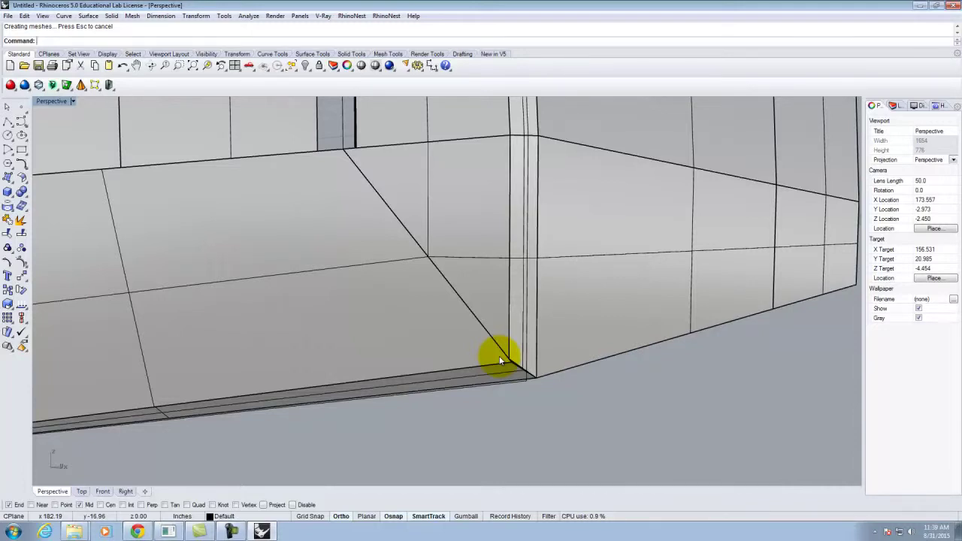
scroll(500, 361, up, 5)
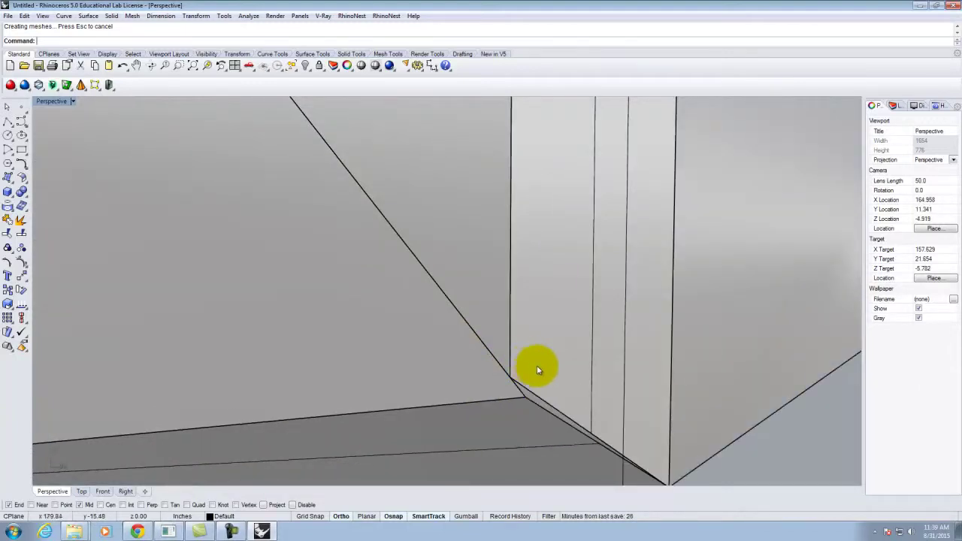
scroll(421, 387, down, 3)
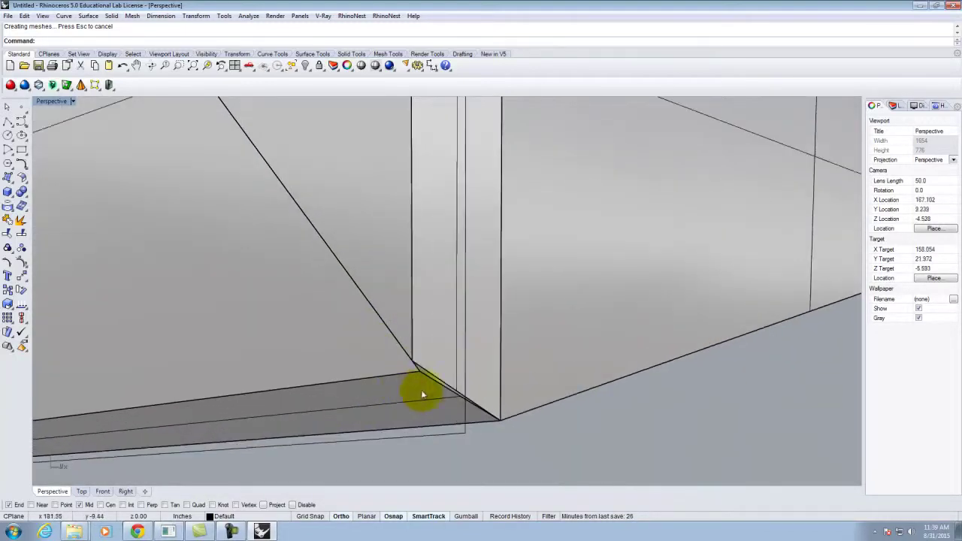
Step: Turn on the control points of the base's bottom front chamfer surface with PointsOn
click(438, 335)
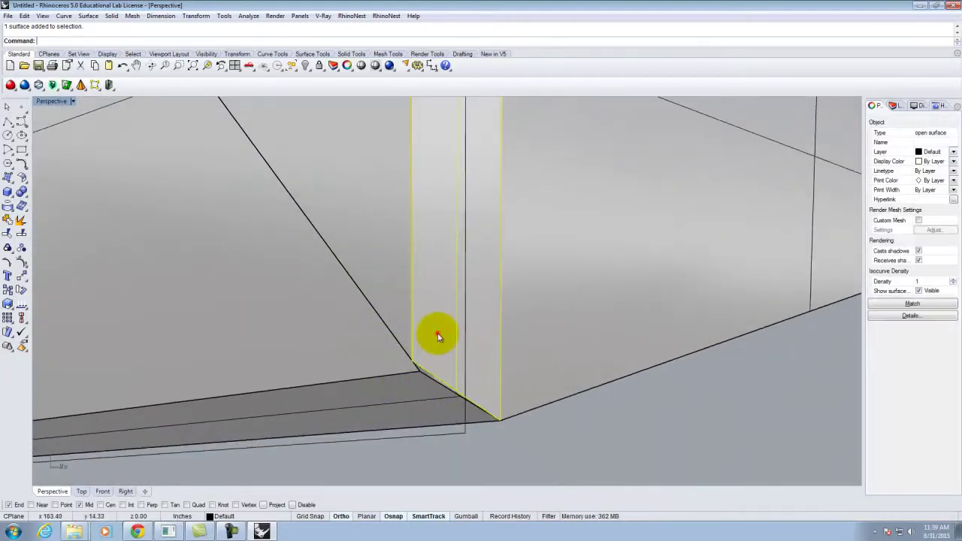
click(392, 389)
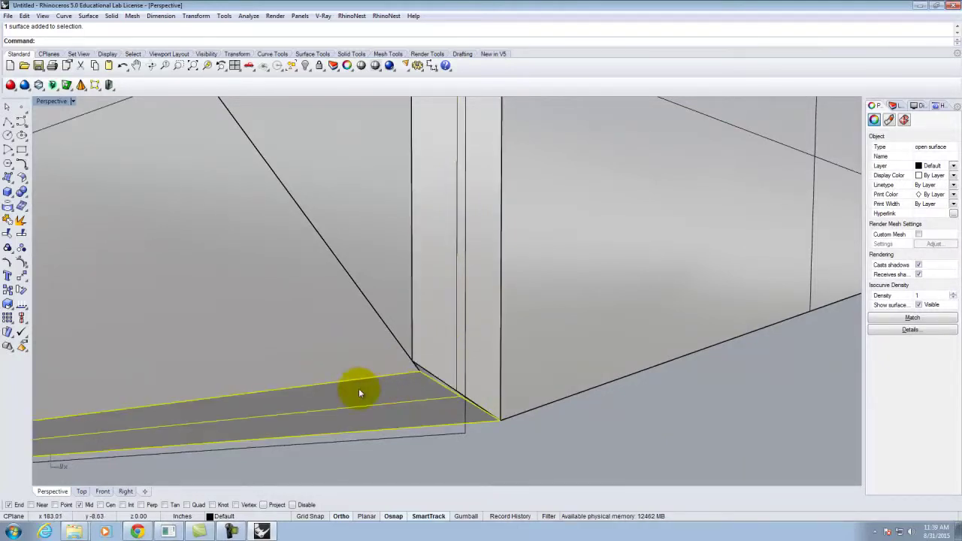
text(PointsOn)
key(Return)
right_drag(358, 391, 436, 393)
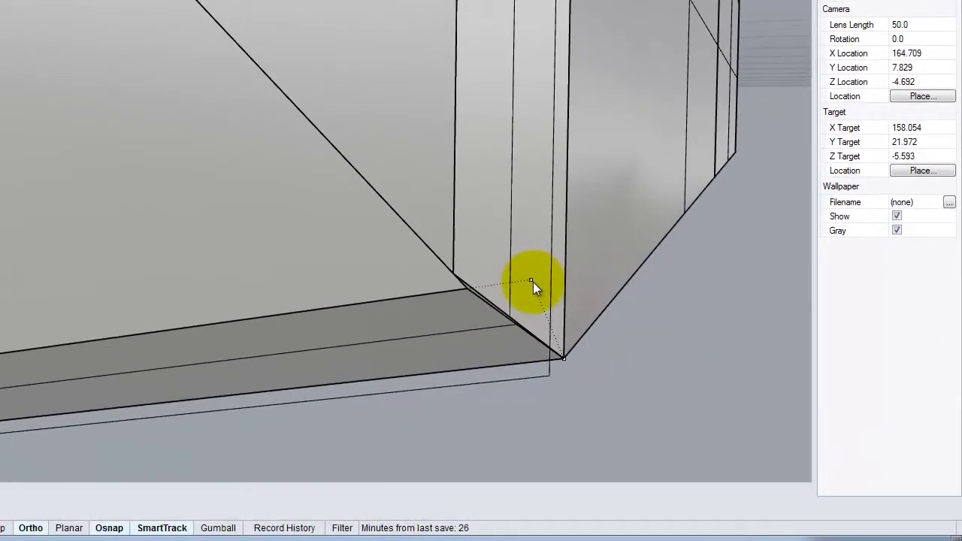
Step: Try to move the bottom chamfer's corner control point to the nearby chamfer end point, and undo the move
click(531, 281)
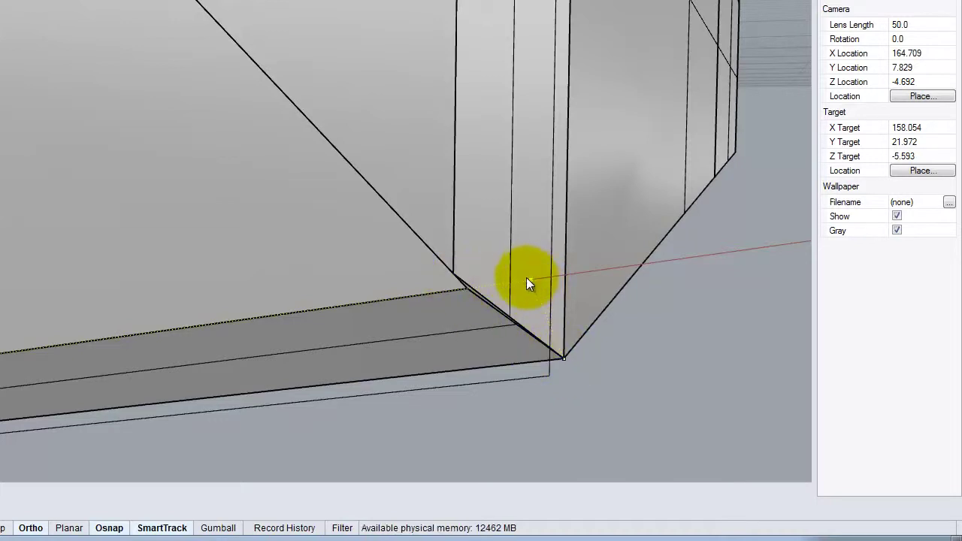
key(Return)
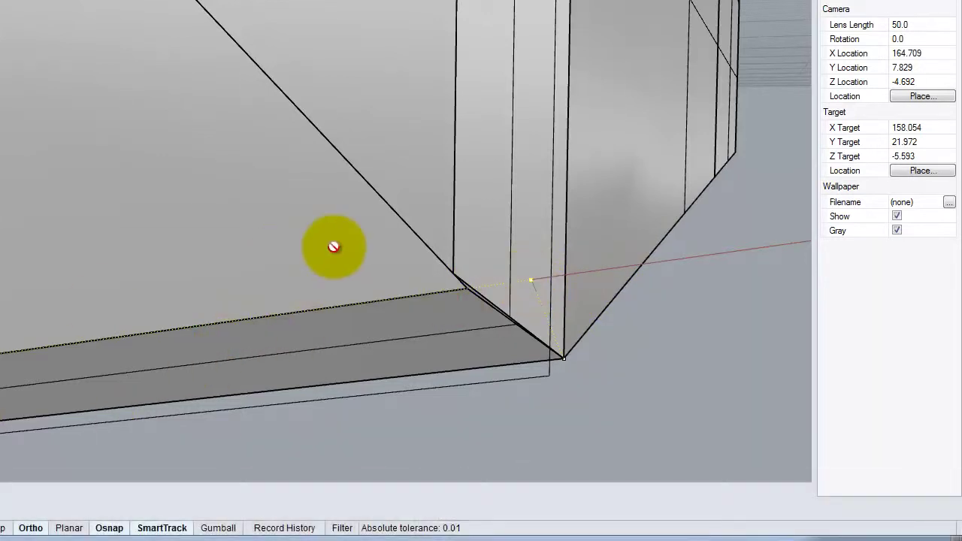
click(531, 280)
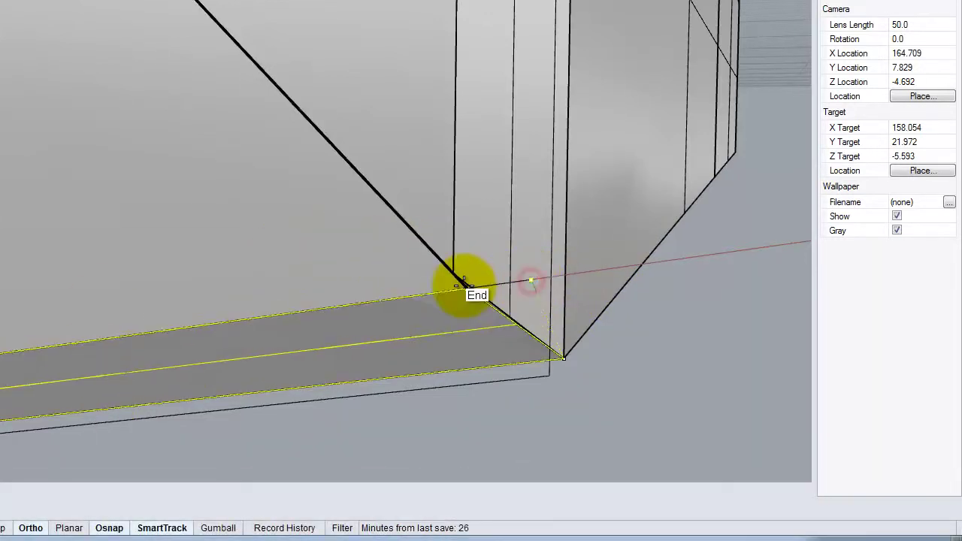
right_drag(505, 345, 537, 337)
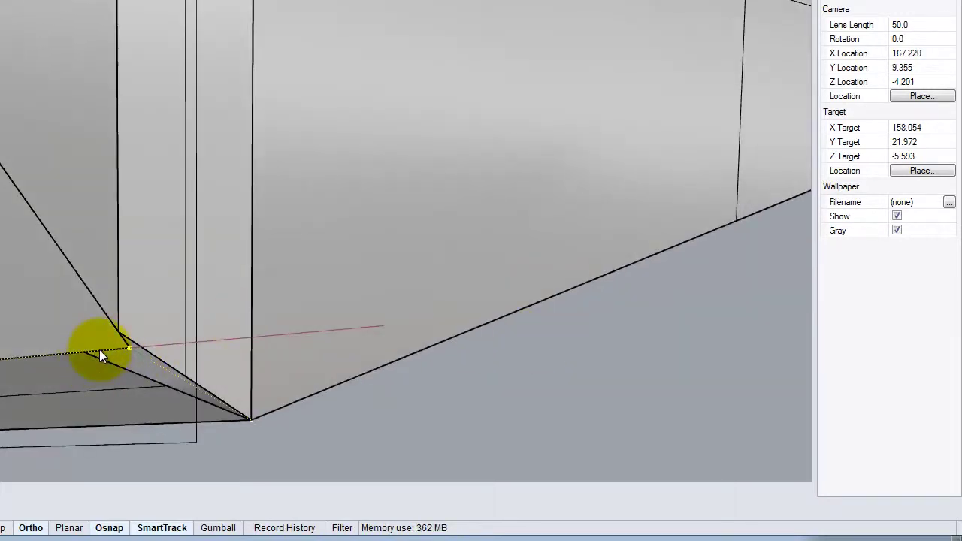
key(ctrl+z)
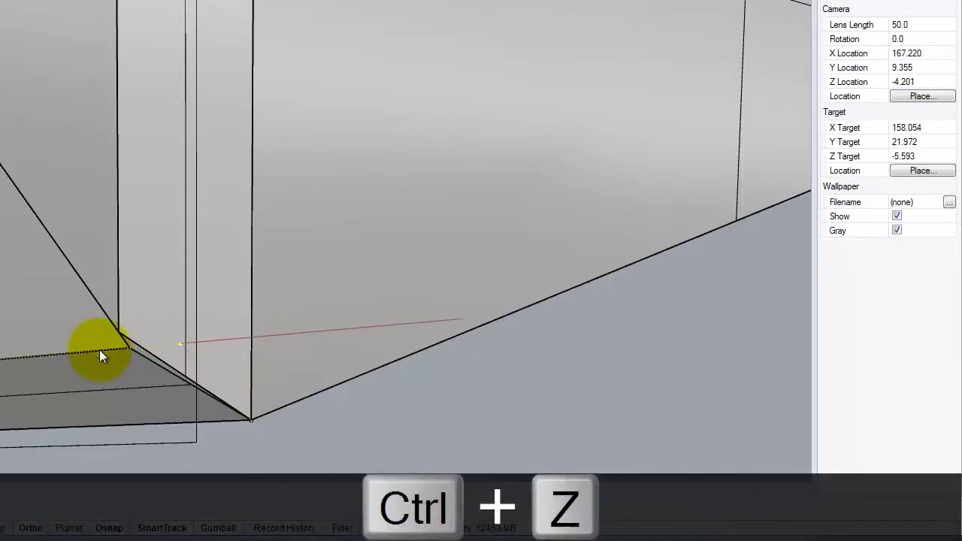
right_drag(300, 347, 298, 343)
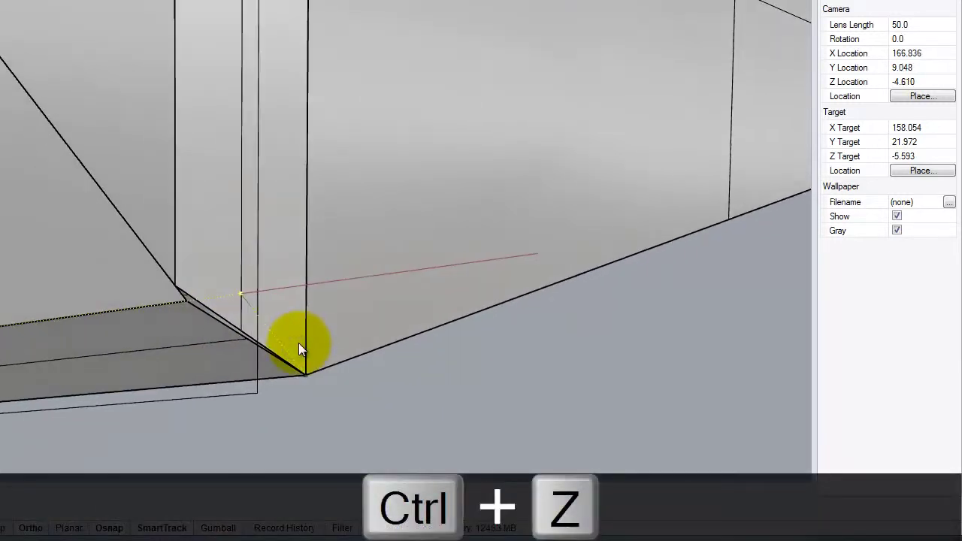
key(Escape)
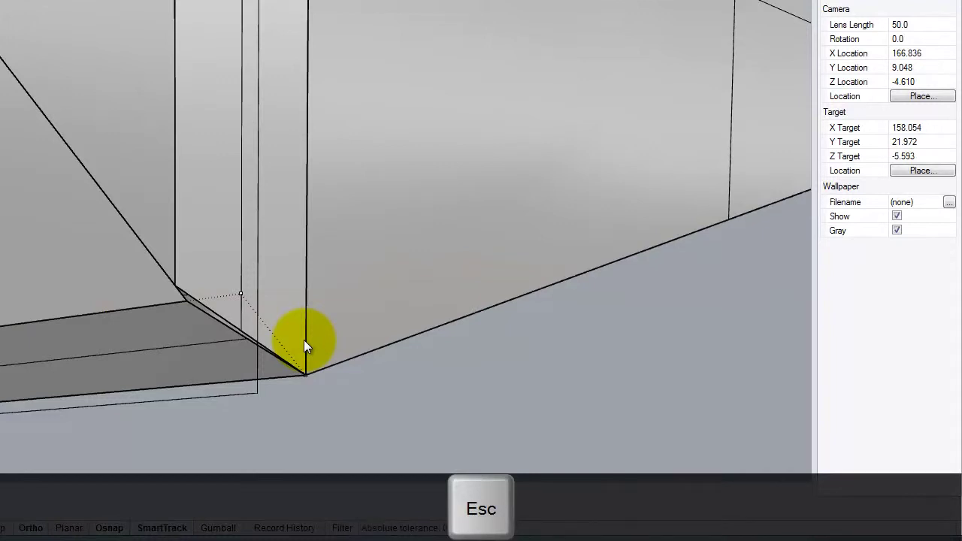
Step: Untrim the corner end of the base's bottom front chamfer surface at the right-hand wall
key(Return)
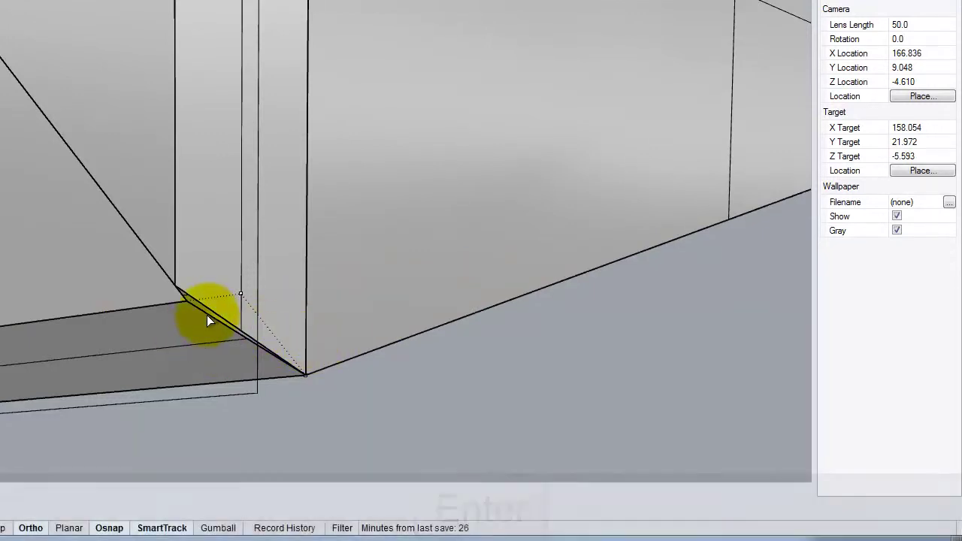
click(207, 315)
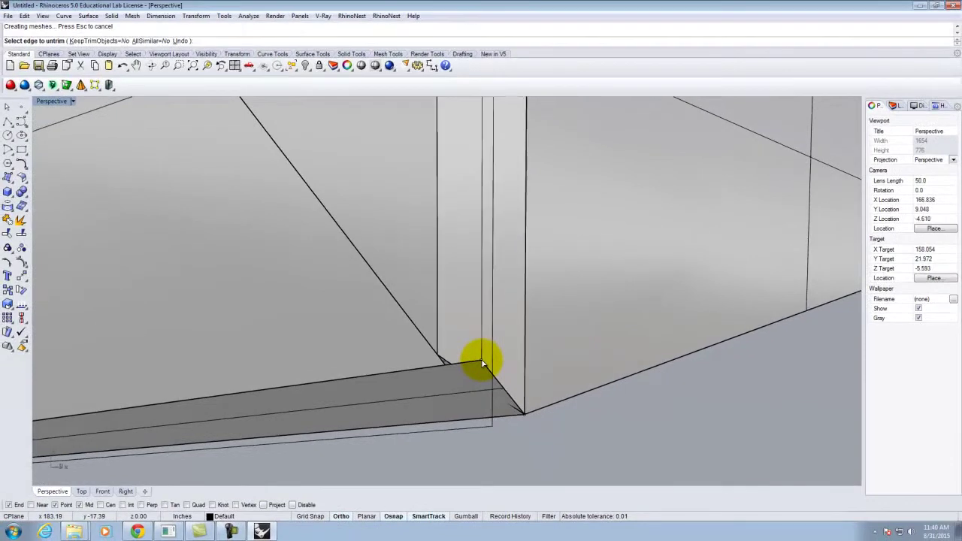
click(390, 336)
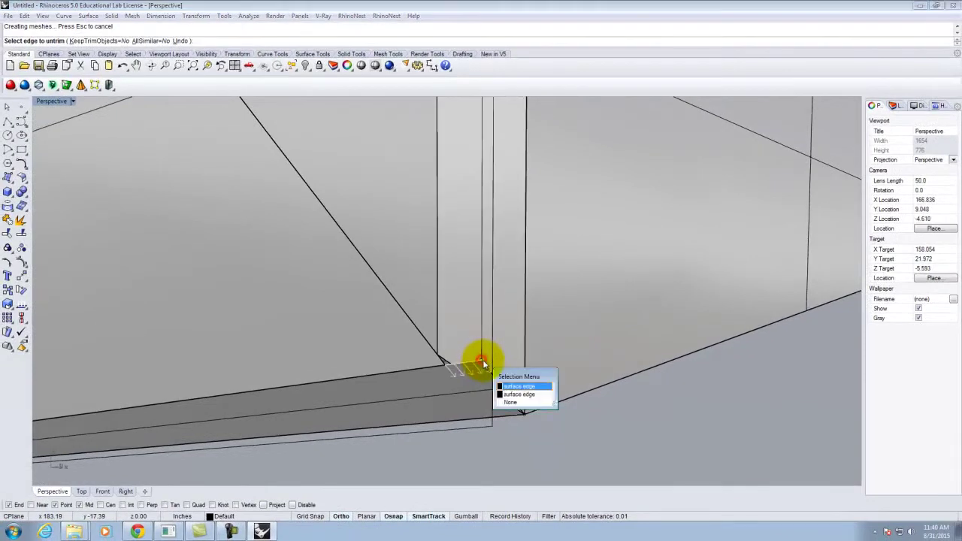
click(514, 394)
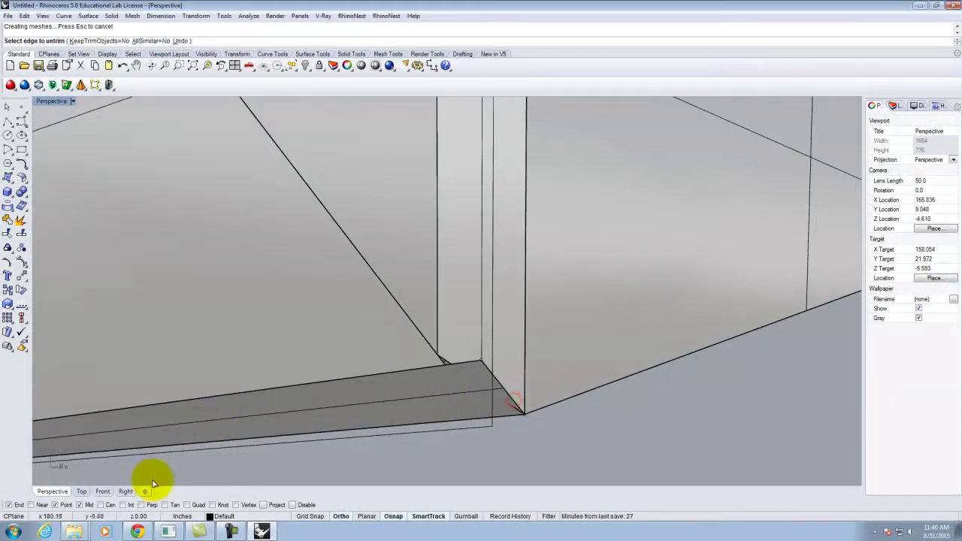
Step: Try to untrim the remaining upper and end edges of the bottom front chamfer surface at its corner
click(483, 364)
click(531, 402)
scroll(488, 385, up, 2)
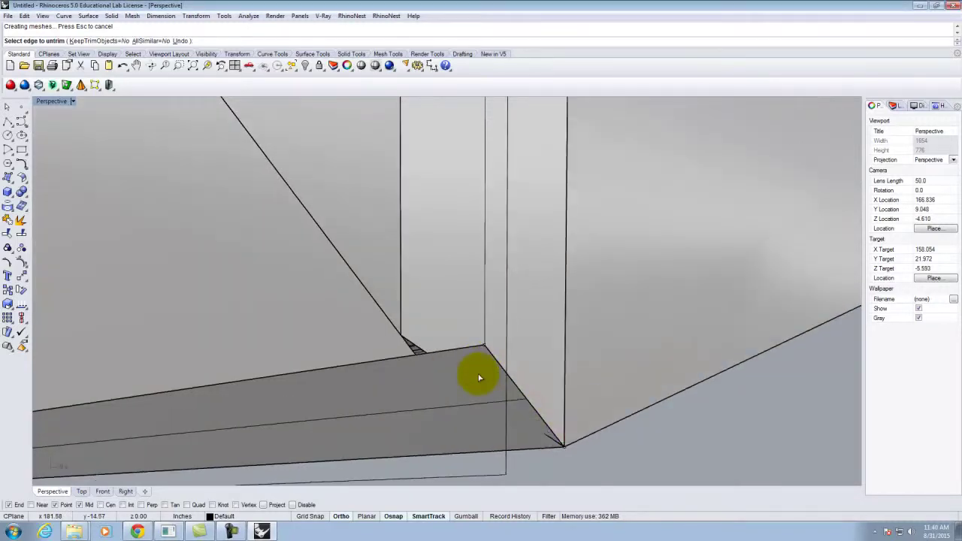
scroll(477, 376, up, 2)
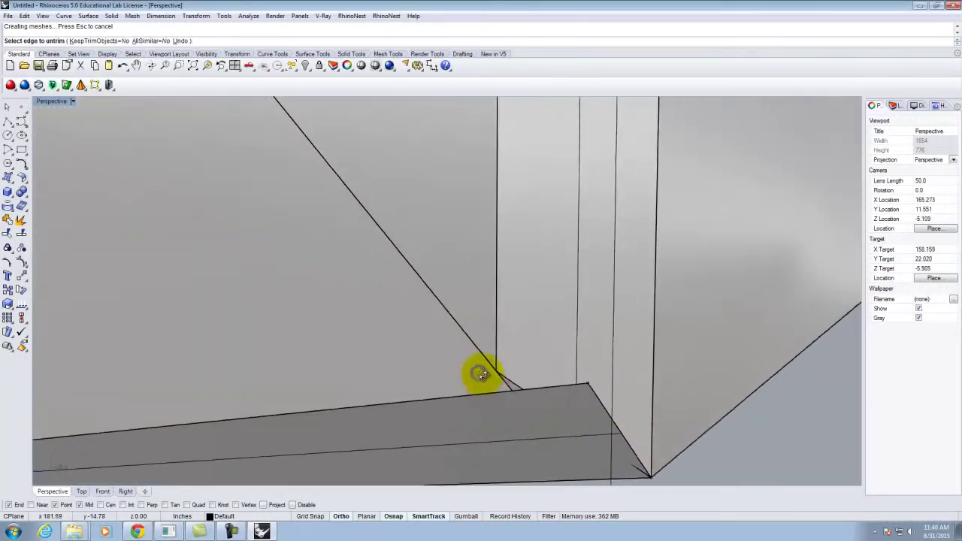
click(601, 384)
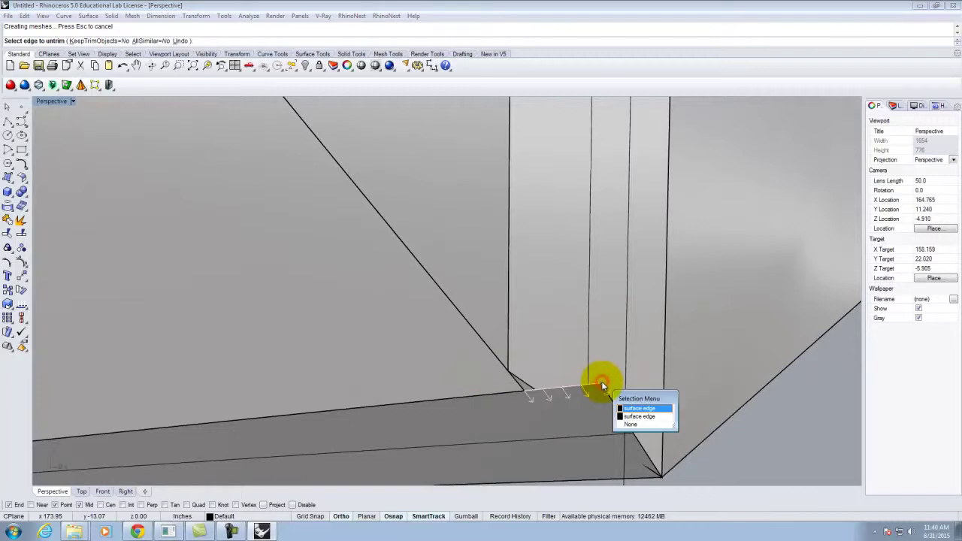
key(Down)
key(Down)
key(Return)
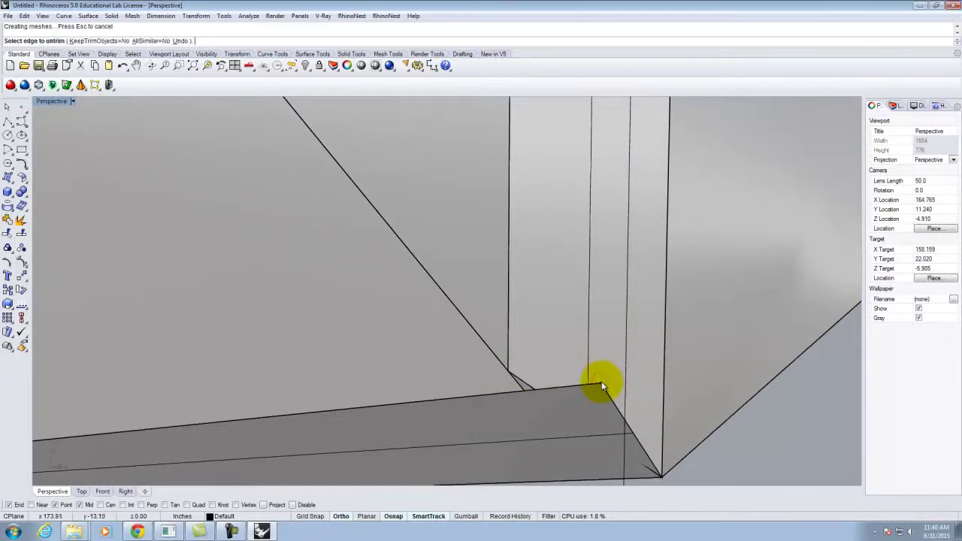
click(601, 385)
click(635, 427)
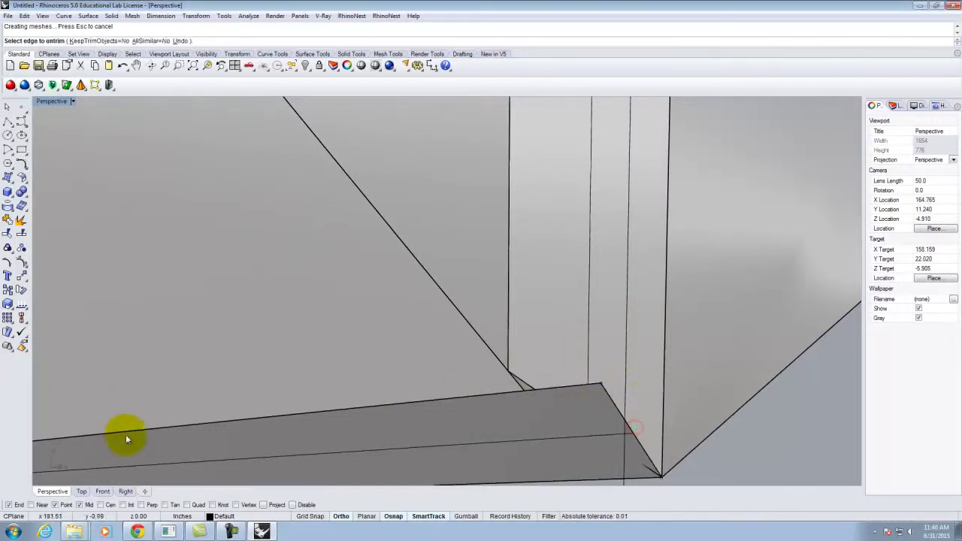
click(779, 450)
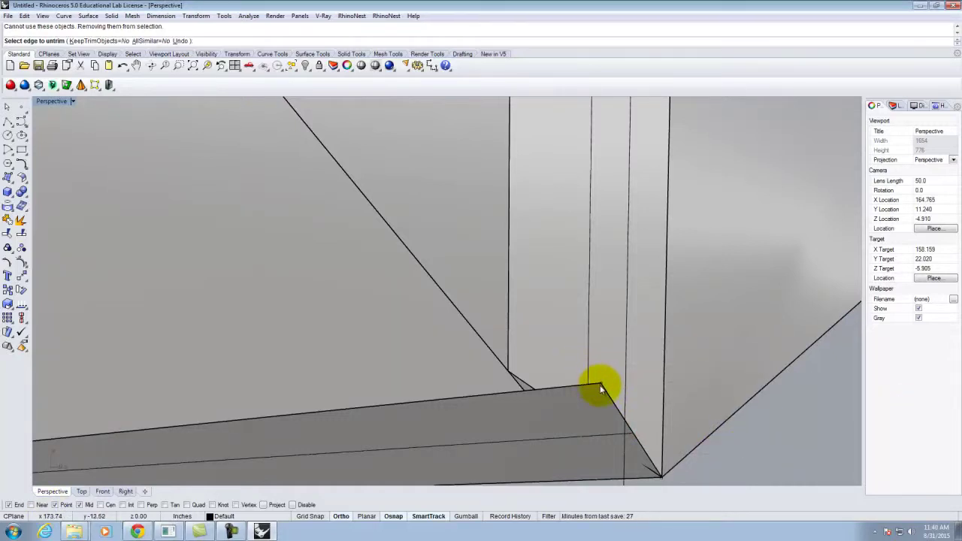
key(Escape)
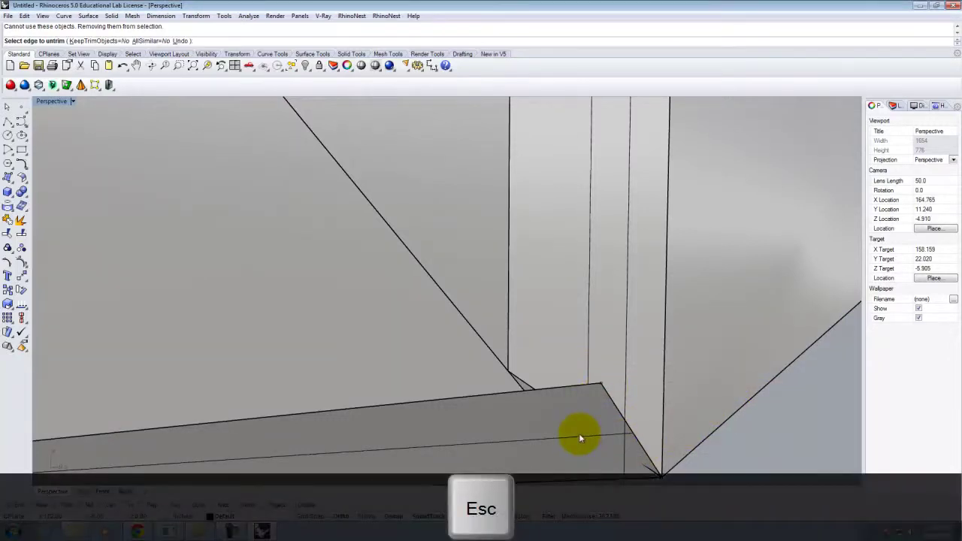
key(Escape)
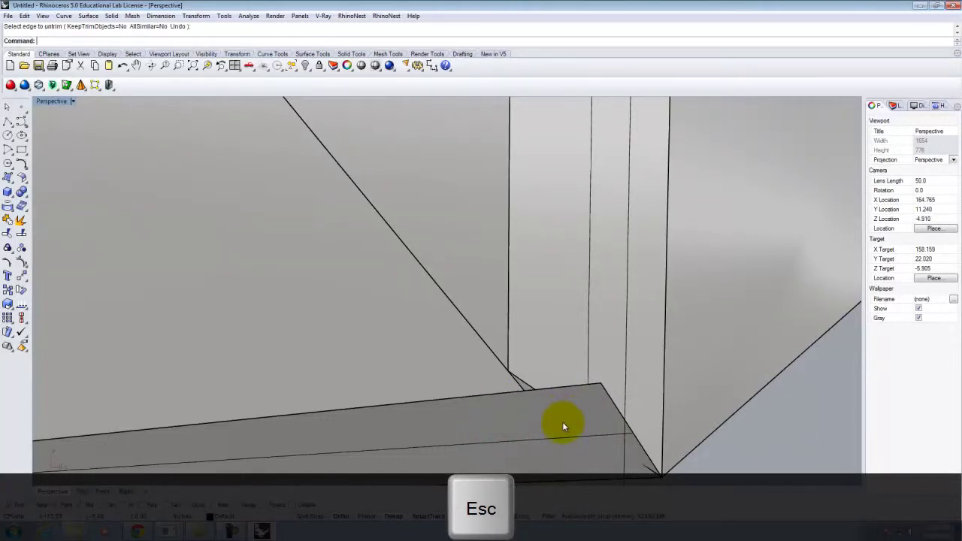
Step: Turn on the bottom chamfer's control points and move its upper corner point to the lower inner end of the wall's vertical chamfer
click(546, 433)
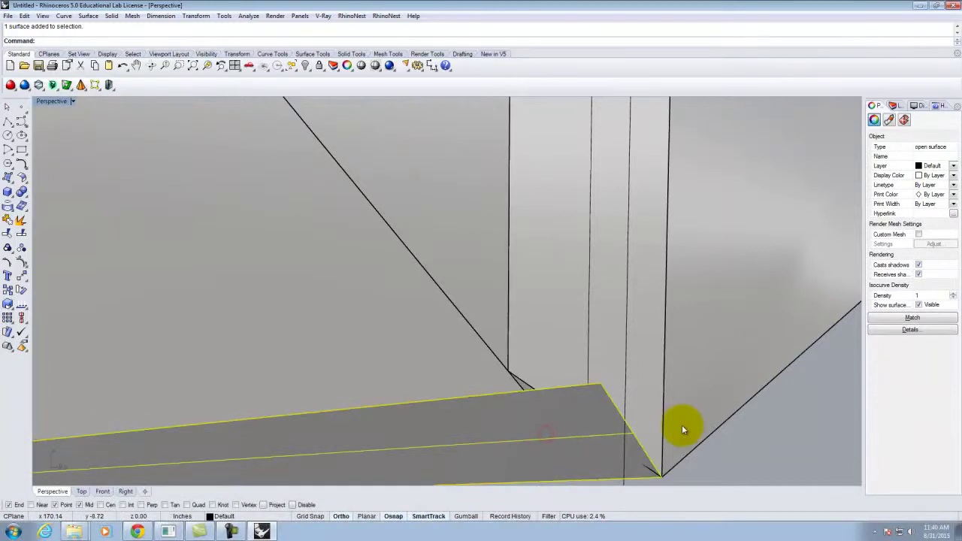
text(PointsOn)
key(Return)
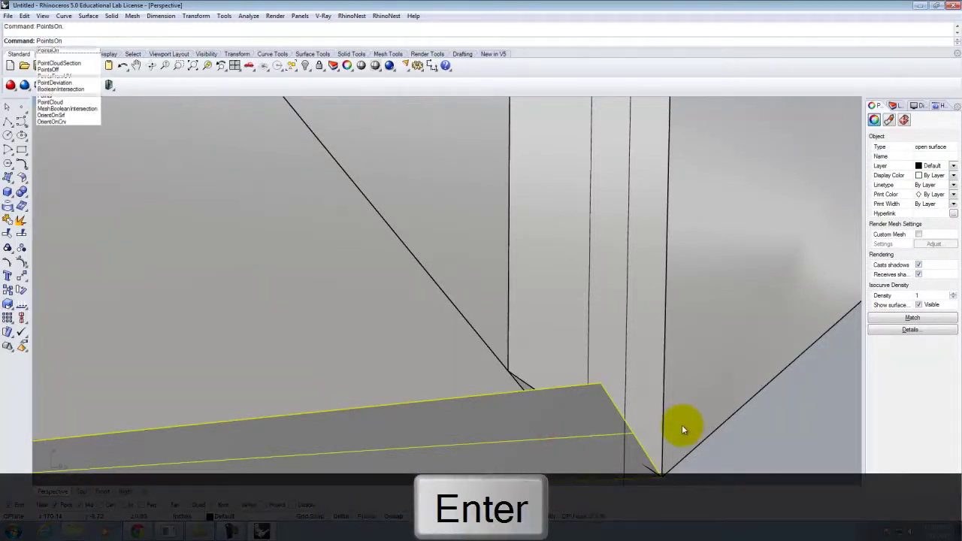
click(600, 384)
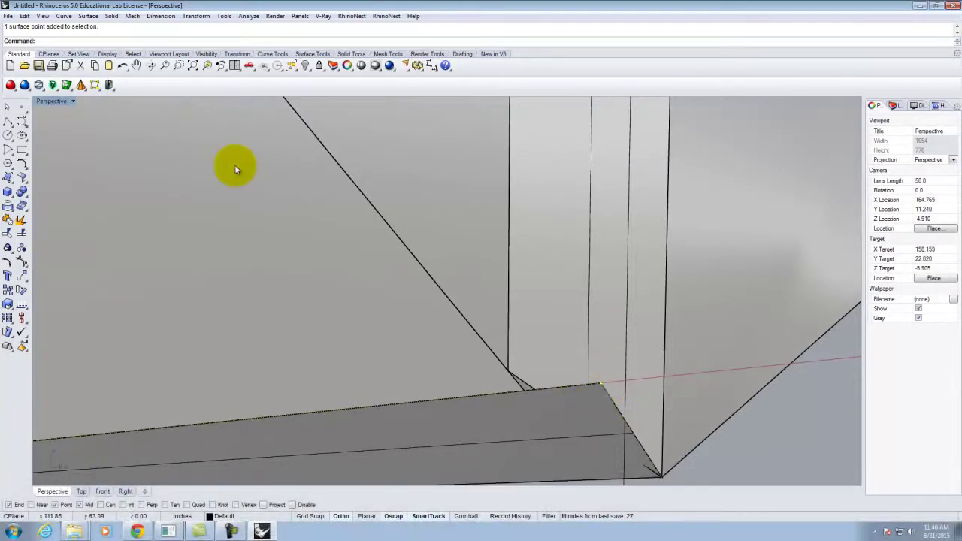
click(195, 16)
click(194, 27)
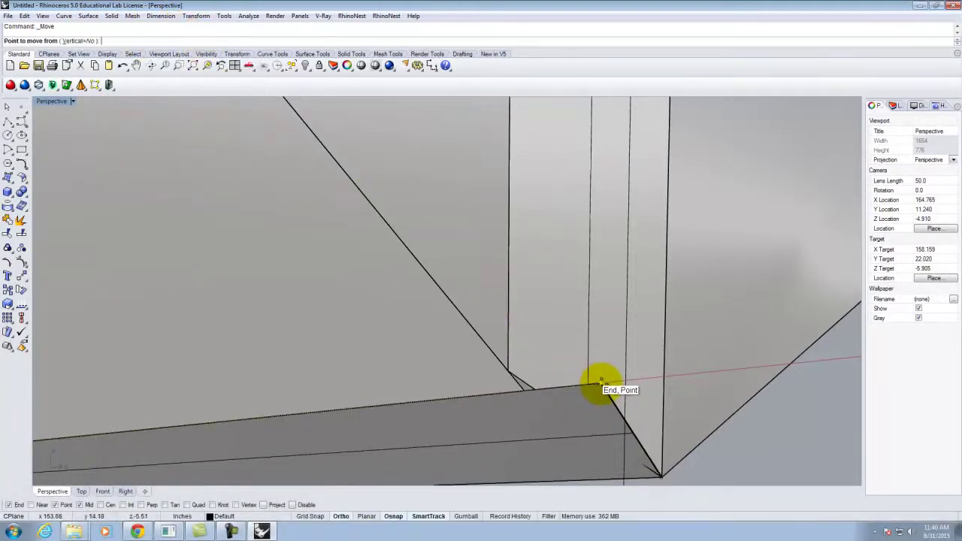
click(602, 384)
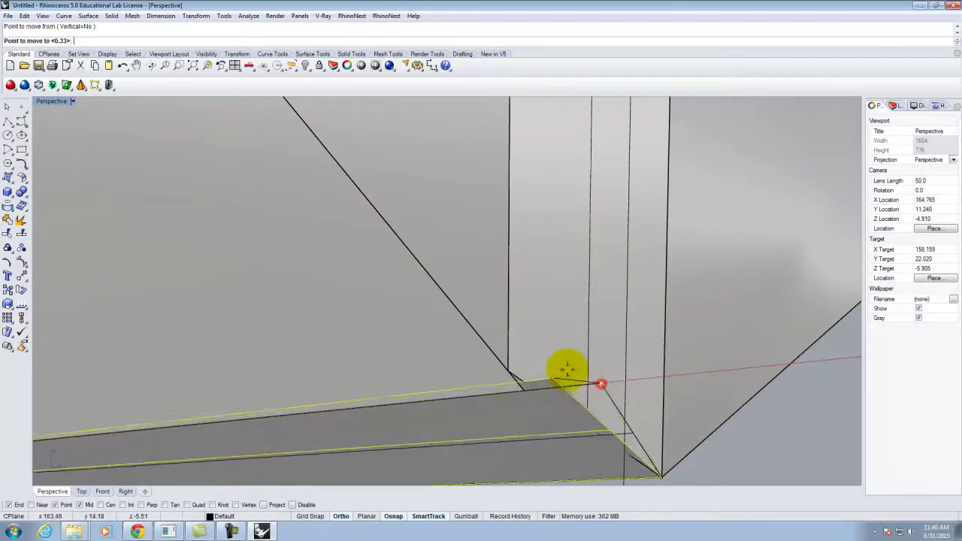
click(511, 370)
Step: Examine how the reshaped bottom chamfer meets the wall chamfer and the adjoining bottom chamfer at the base's bend
right_drag(755, 450, 575, 408)
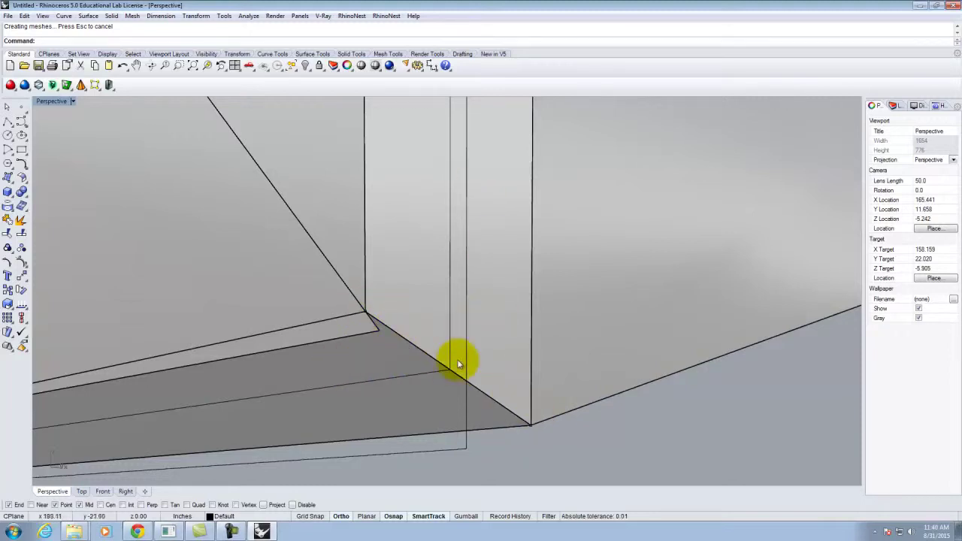
scroll(434, 316, down, 5)
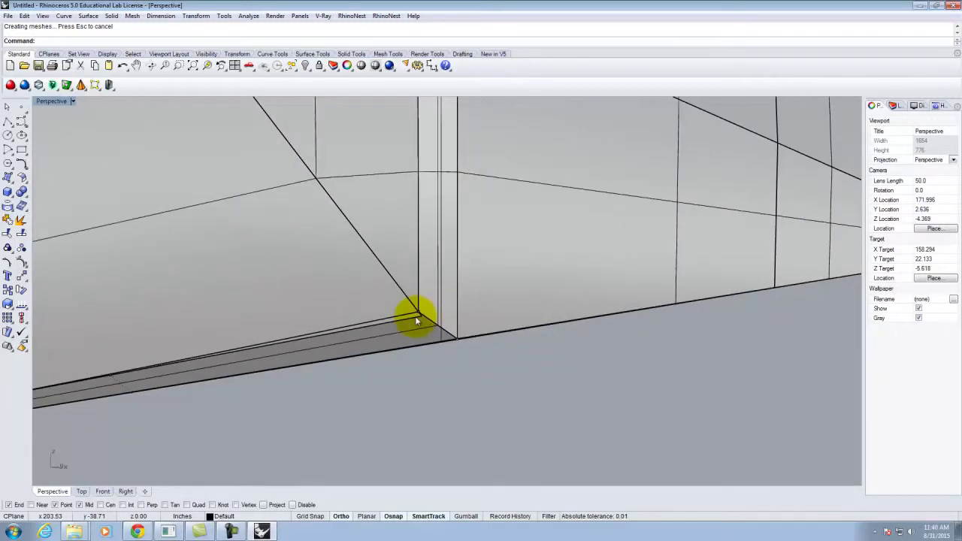
right_drag(333, 308, 258, 369)
scroll(252, 369, up, 4)
scroll(231, 385, up, 4)
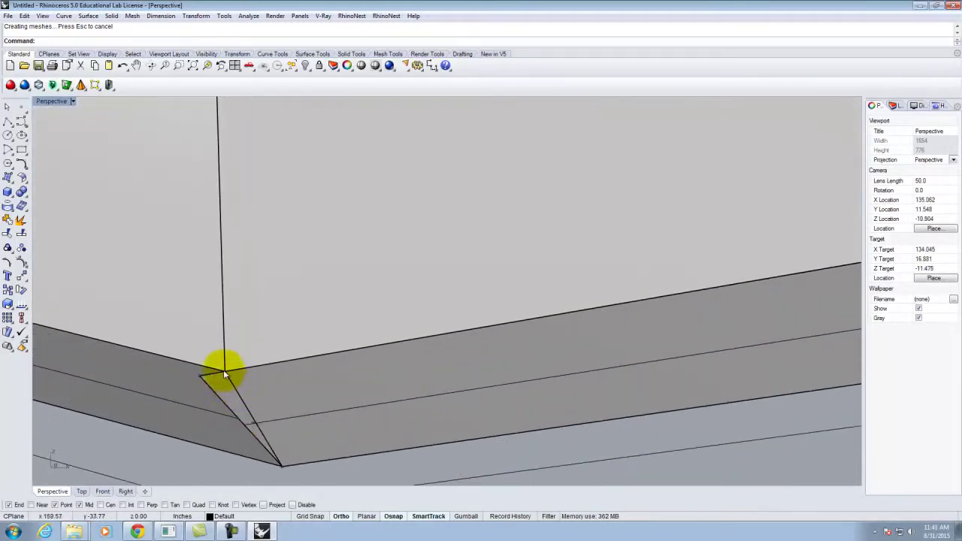
scroll(215, 336, down, 3)
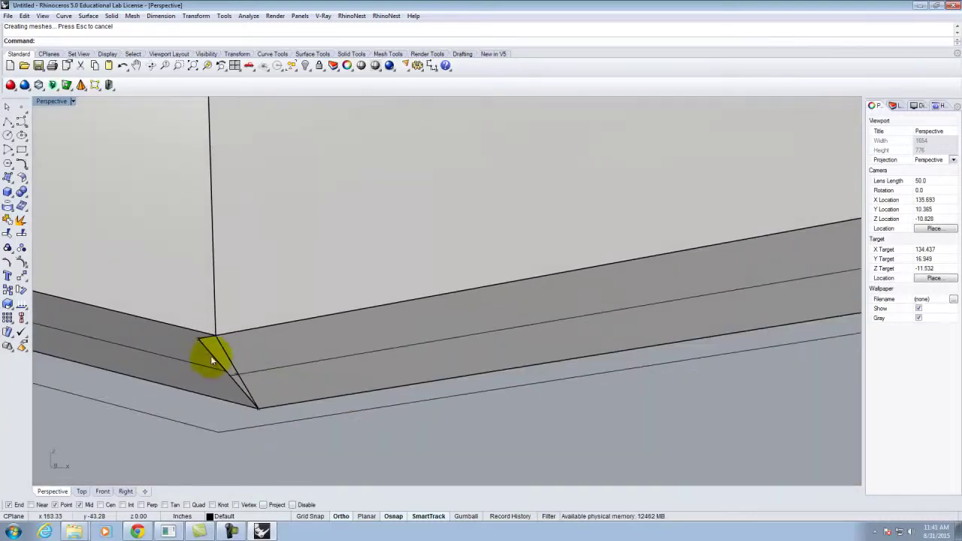
scroll(217, 348, down, 5)
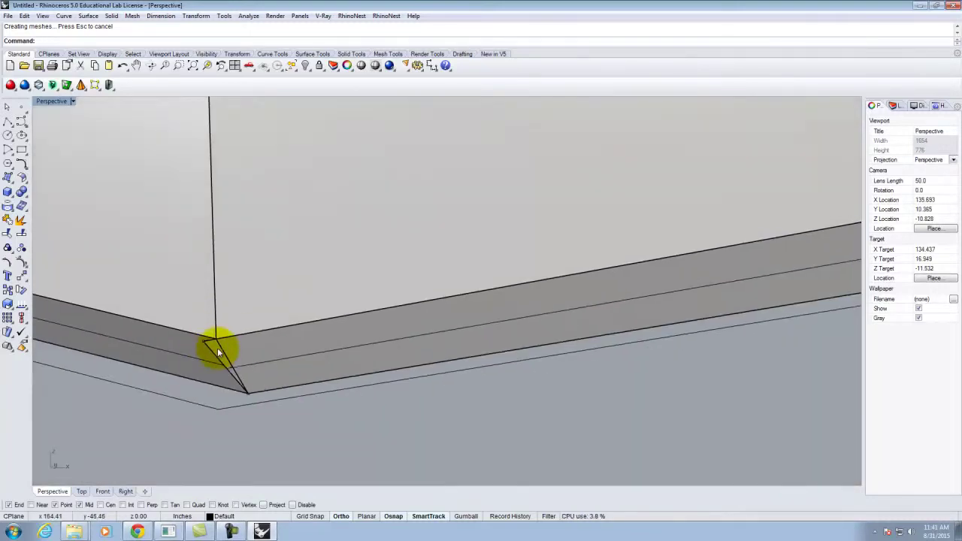
scroll(702, 273, up, 5)
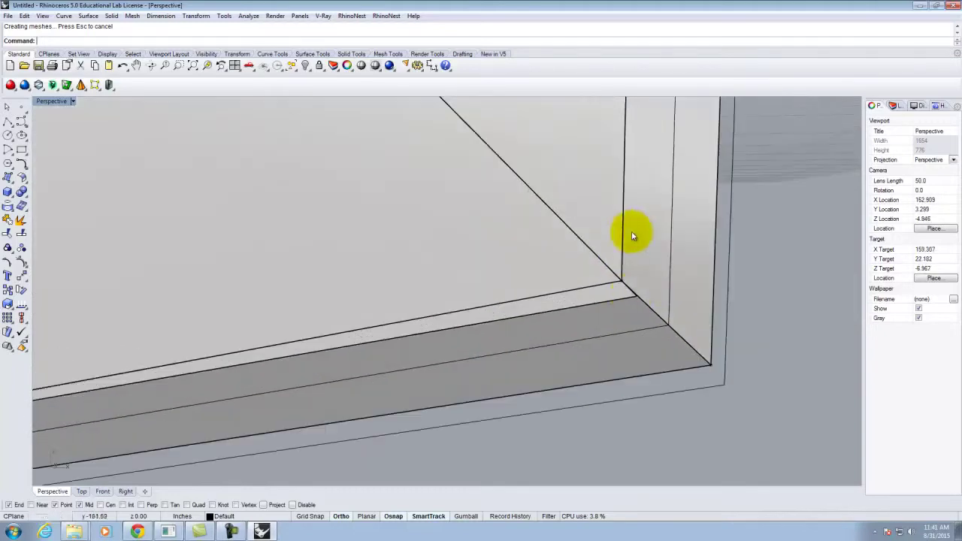
Step: Trim away the strip of the base's front face that overlaps the bottom chamfer, using that chamfer surface as the cutter
click(608, 335)
key(Escape)
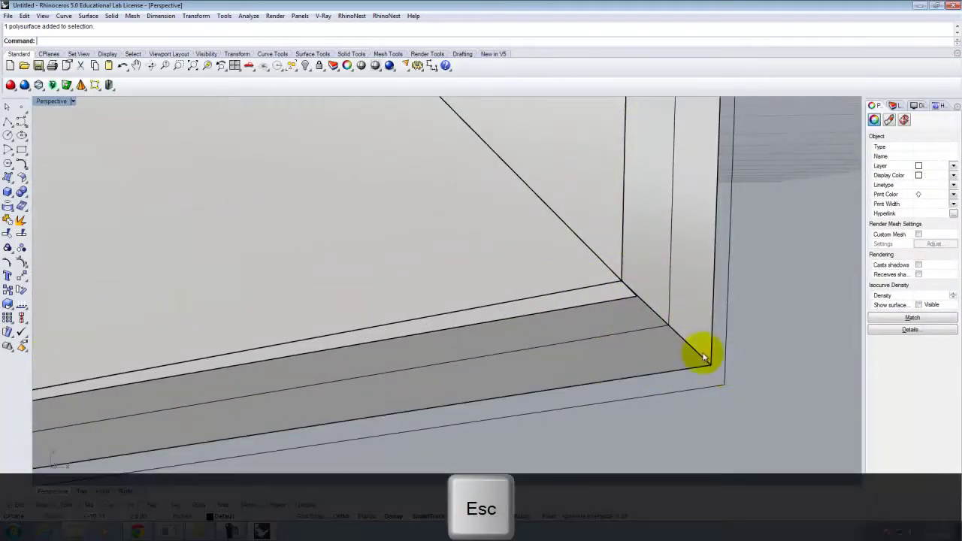
ctrl+shift+click(600, 333)
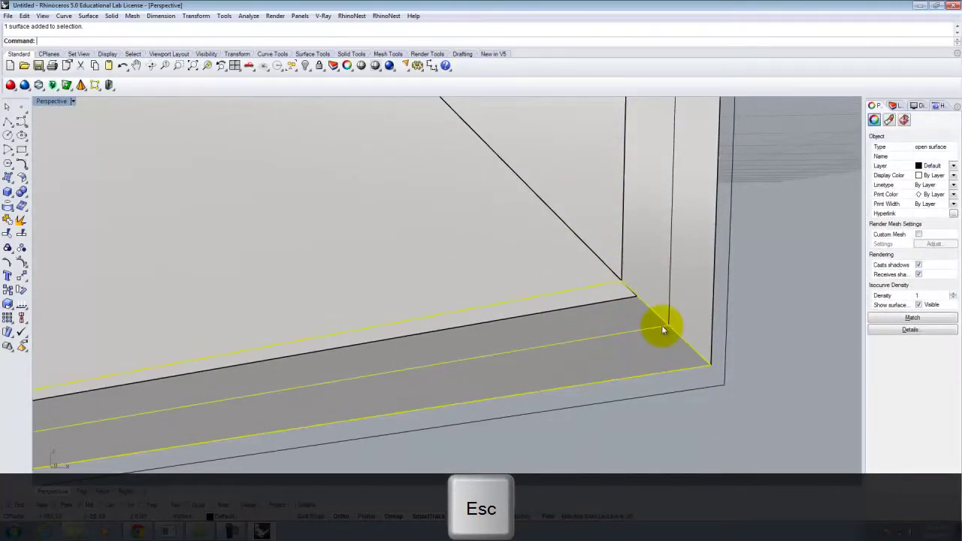
text(trim)
key(Return)
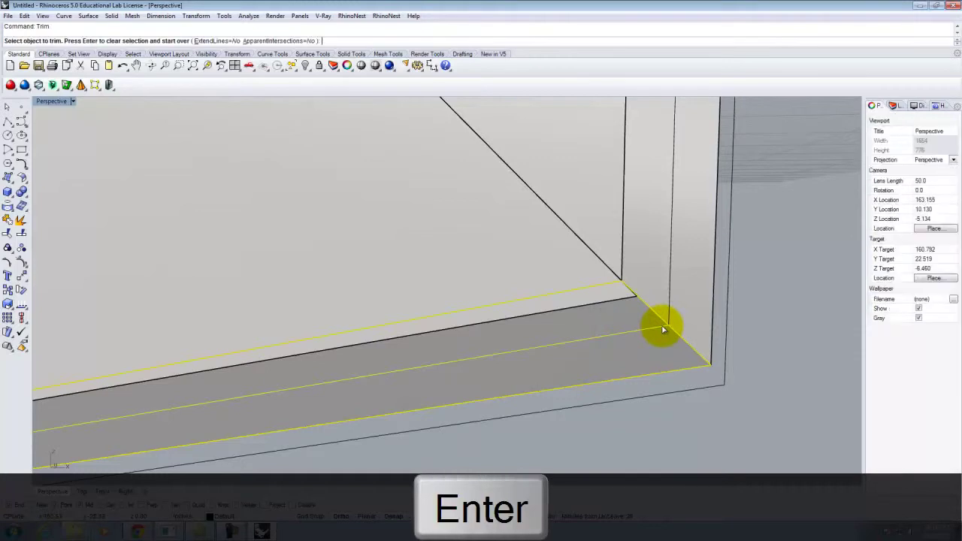
click(594, 304)
Step: Trim off the chamfer sliver overhanging the base's bend, using the adjoining bottom chamfer surface as the cutter
scroll(638, 300, down, 5)
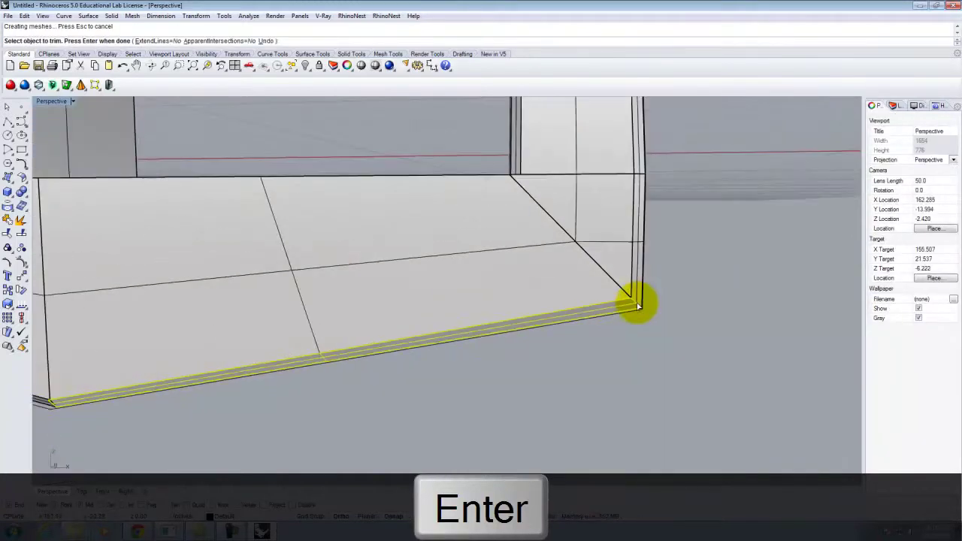
right_drag(487, 330, 513, 342)
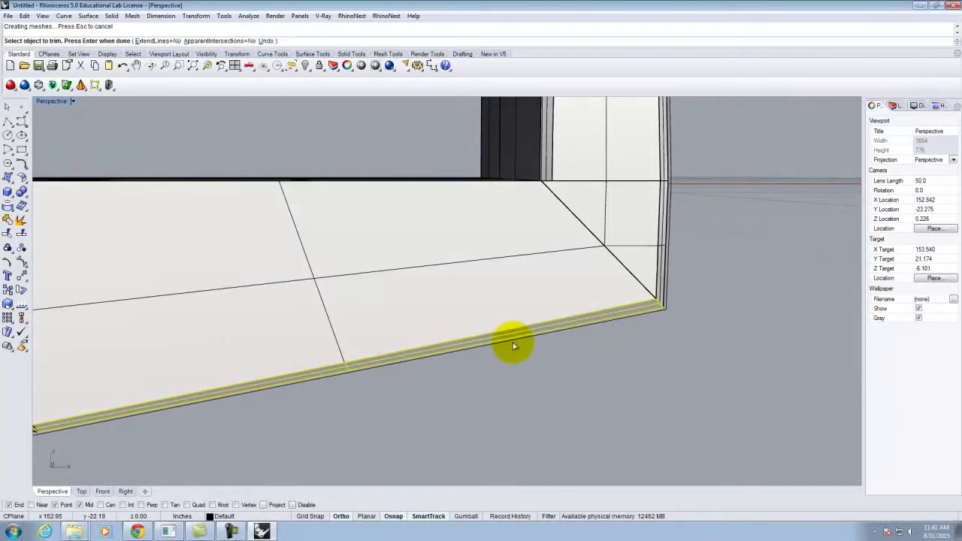
right_drag(431, 338, 538, 284)
scroll(338, 390, up, 5)
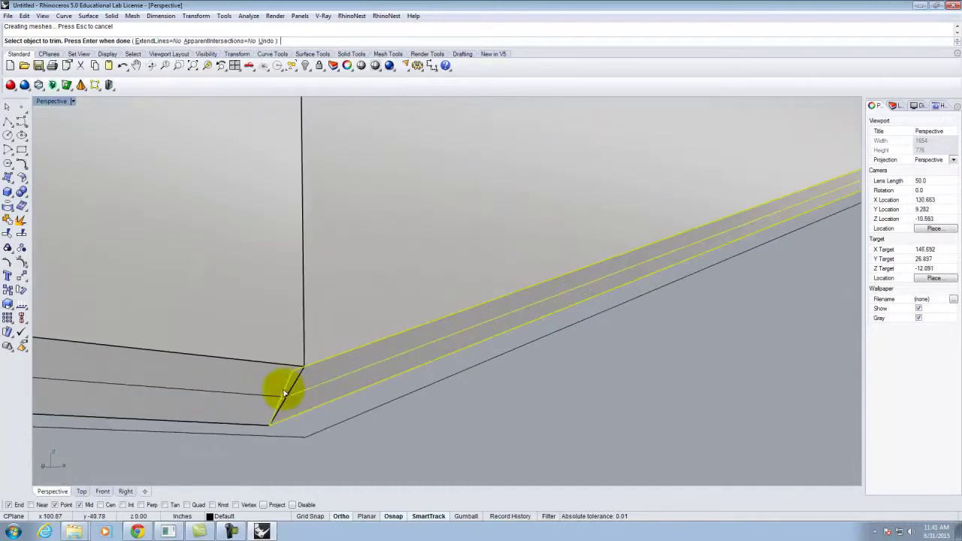
key(Escape)
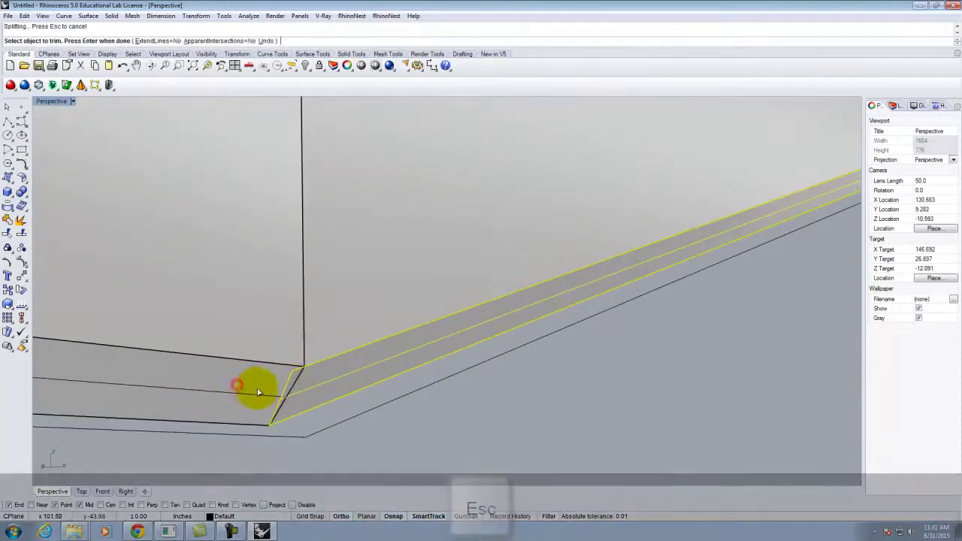
click(254, 388)
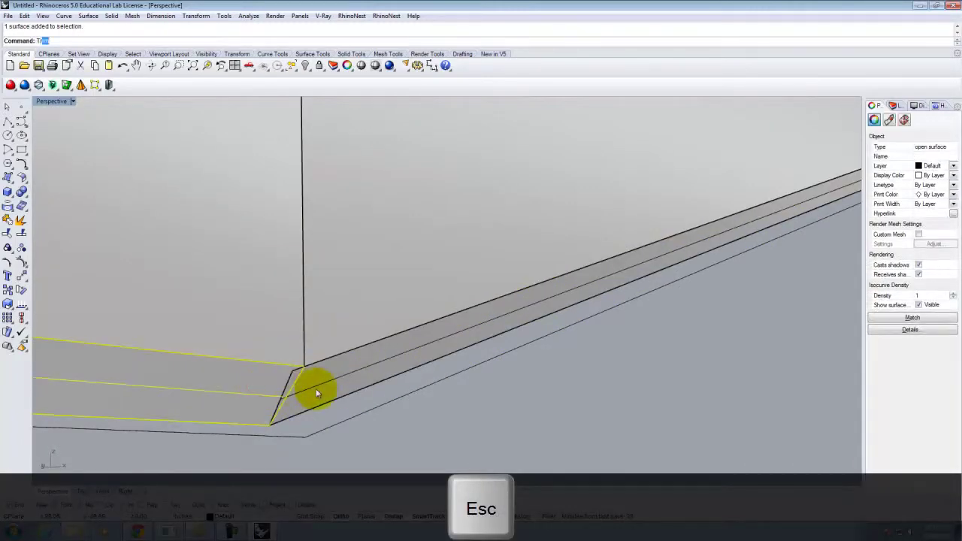
key(Return)
click(290, 375)
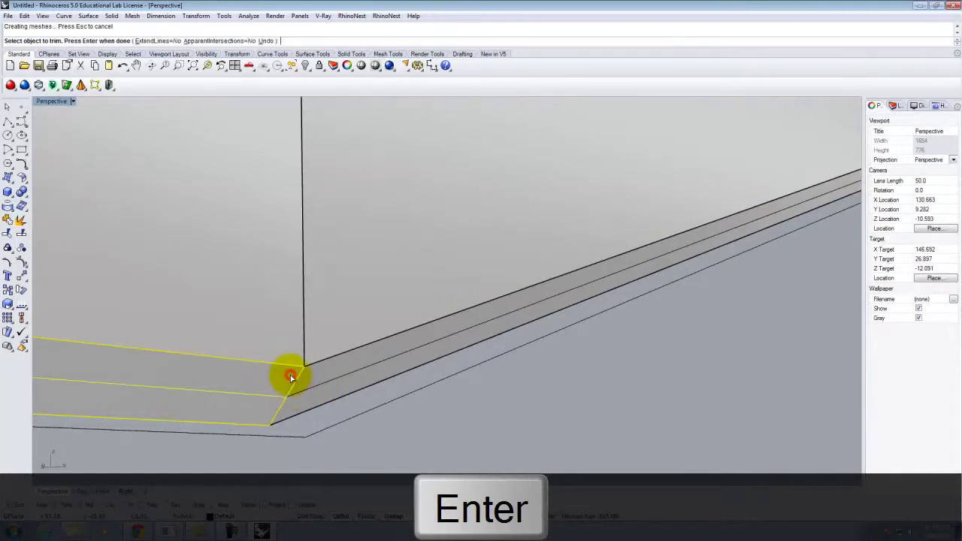
key(Escape)
Step: Inspect the joined chamfers at the right-hand wall's corner and along the base's bottom edge to the opposite side
right_drag(368, 417, 421, 316)
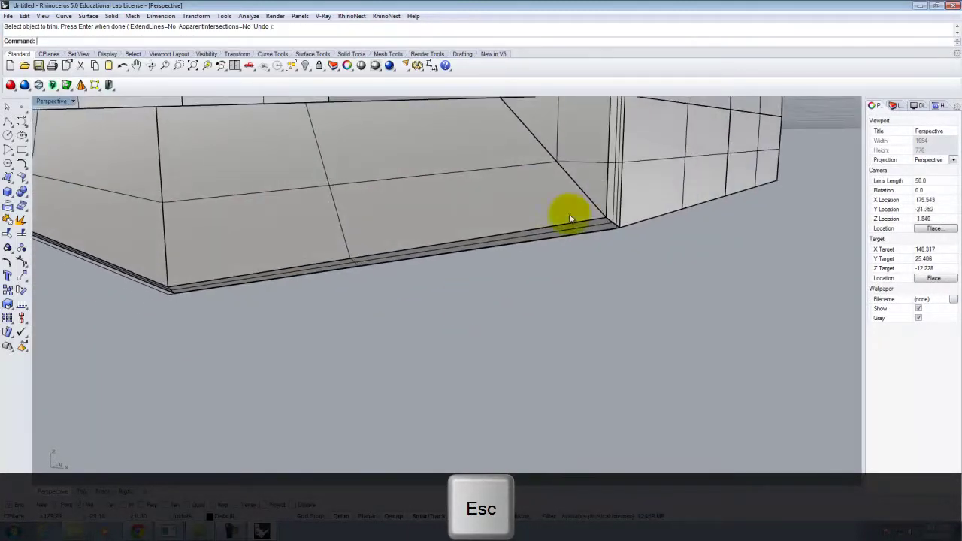
scroll(606, 220, up, 2)
scroll(683, 266, up, 3)
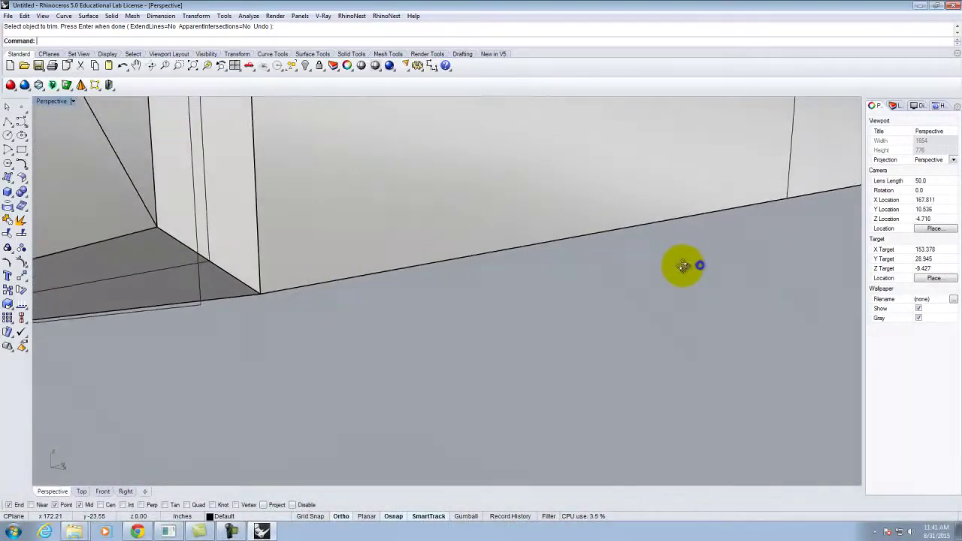
scroll(684, 266, down, 3)
right_drag(711, 272, 488, 316)
scroll(488, 316, down, 3)
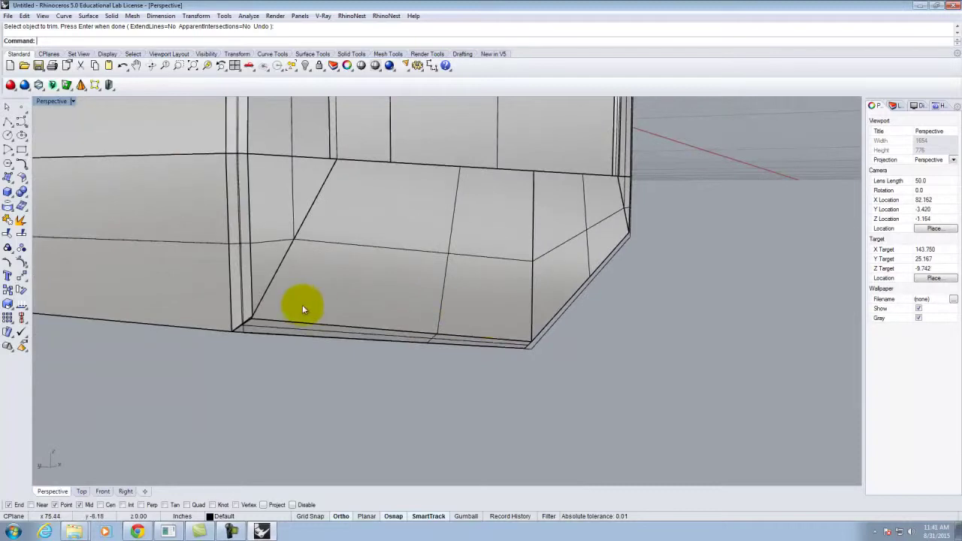
Step: Delete the mismatched bottom chamfer surface along the base's lower front edge between the wall corner and the bend
scroll(282, 344, up, 4)
scroll(280, 349, down, 3)
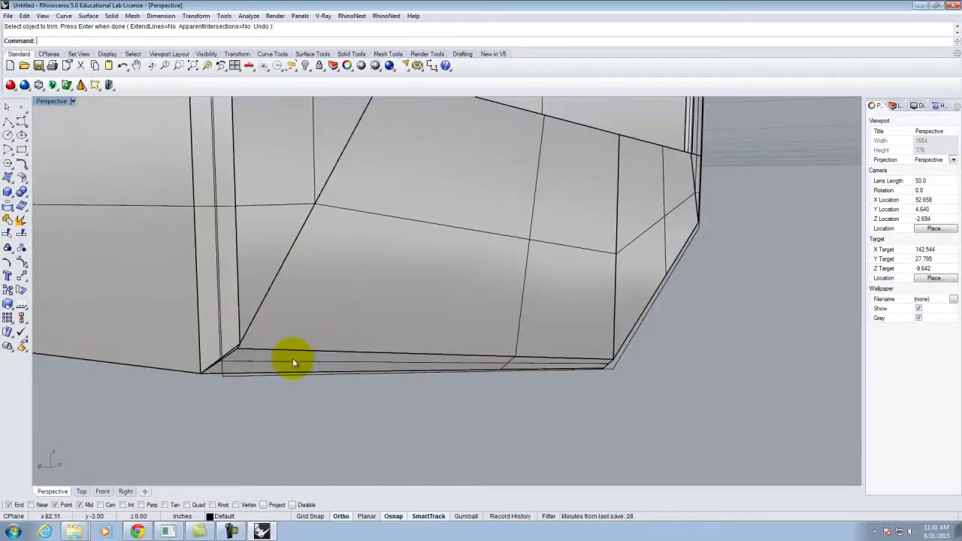
key(Return)
click(301, 364)
key(Delete)
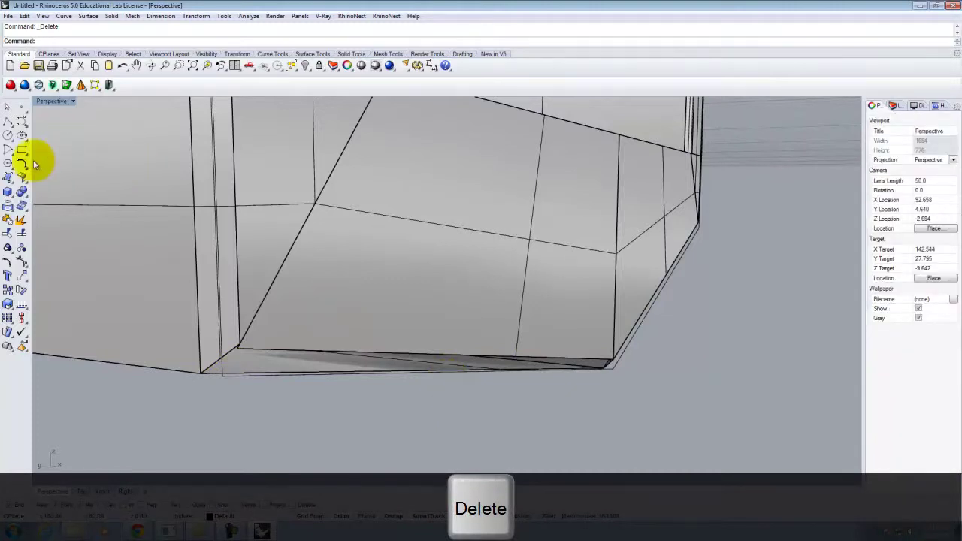
Step: Rebuild the bottom chamfer as a four-corner-point surface between the wall chamfer's lower end and the base's bend
click(8, 177)
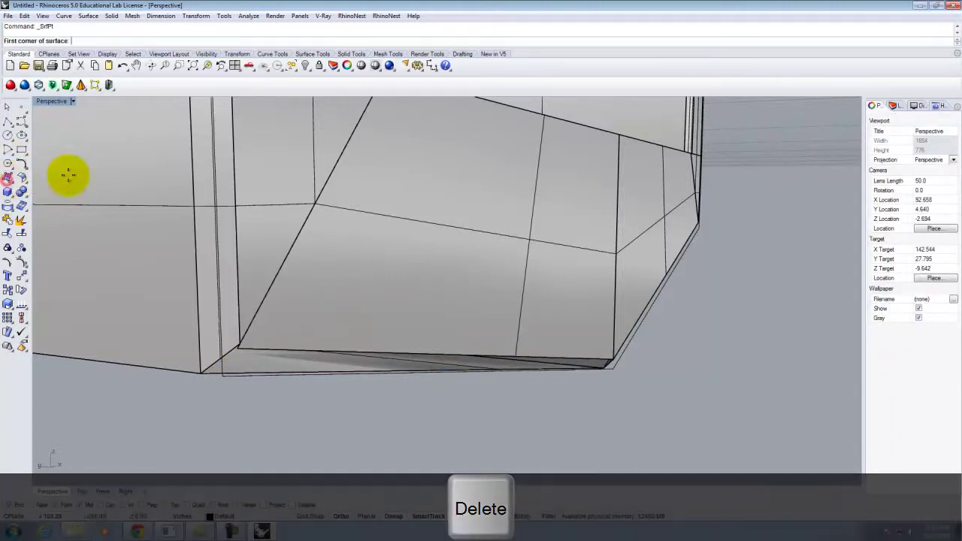
scroll(222, 357, up, 2)
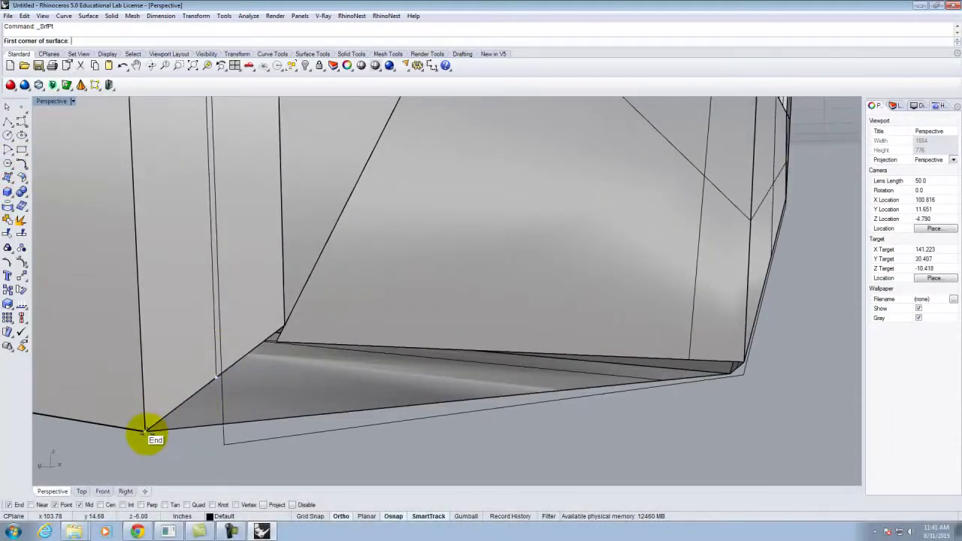
click(145, 432)
click(282, 325)
scroll(187, 324, down, 2)
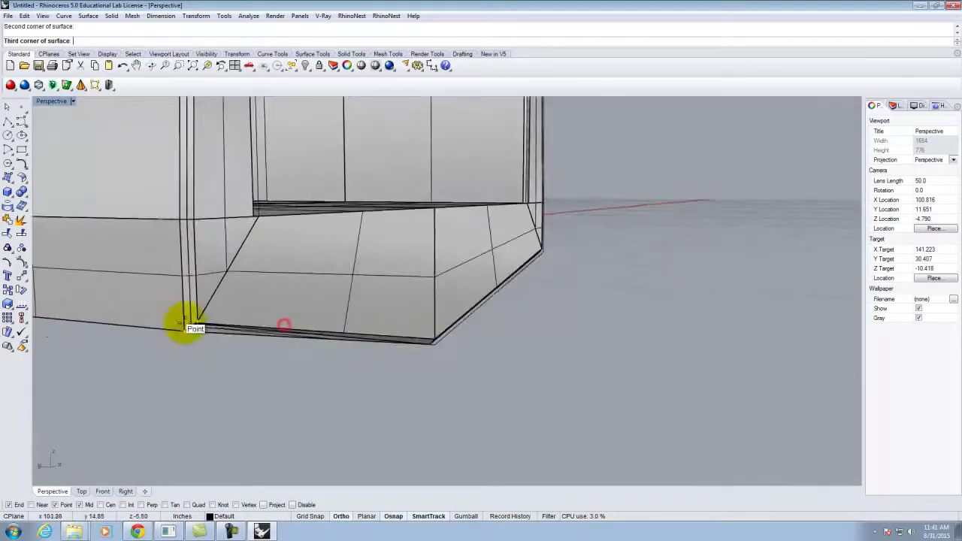
scroll(391, 327, up, 5)
click(294, 289)
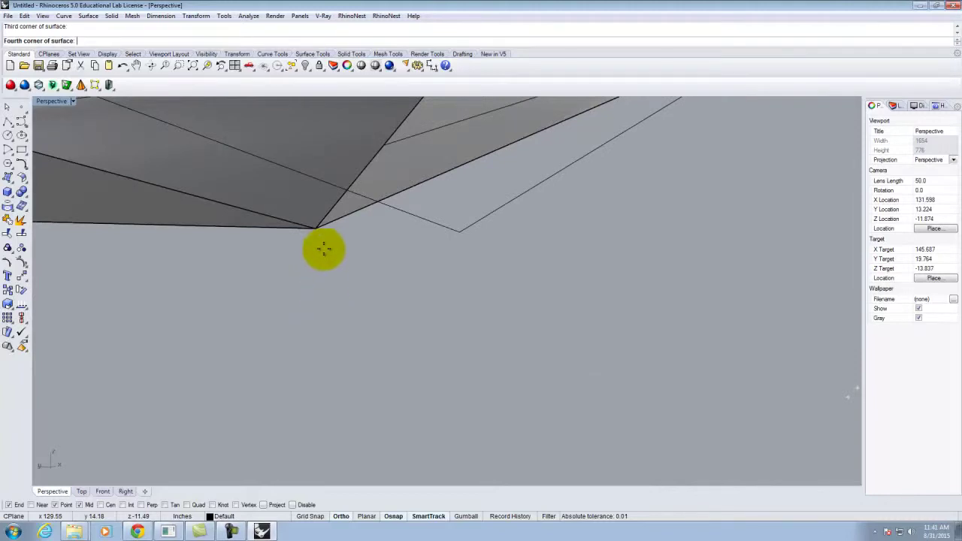
click(317, 227)
scroll(500, 344, down, 4)
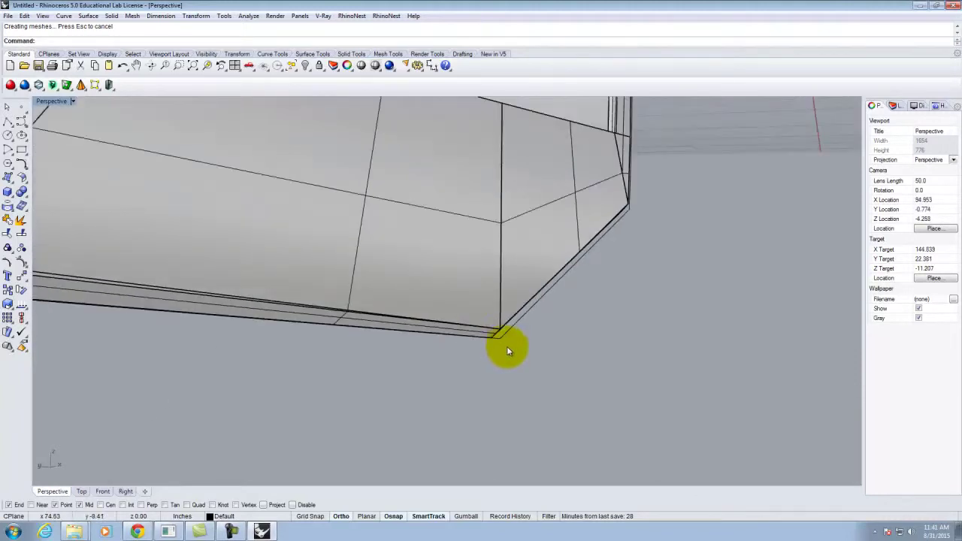
Step: Trim away the strip of the base's front face that overlaps the rebuilt bottom chamfer, using that chamfer as the cutter
scroll(506, 346, up, 2)
scroll(282, 319, up, 2)
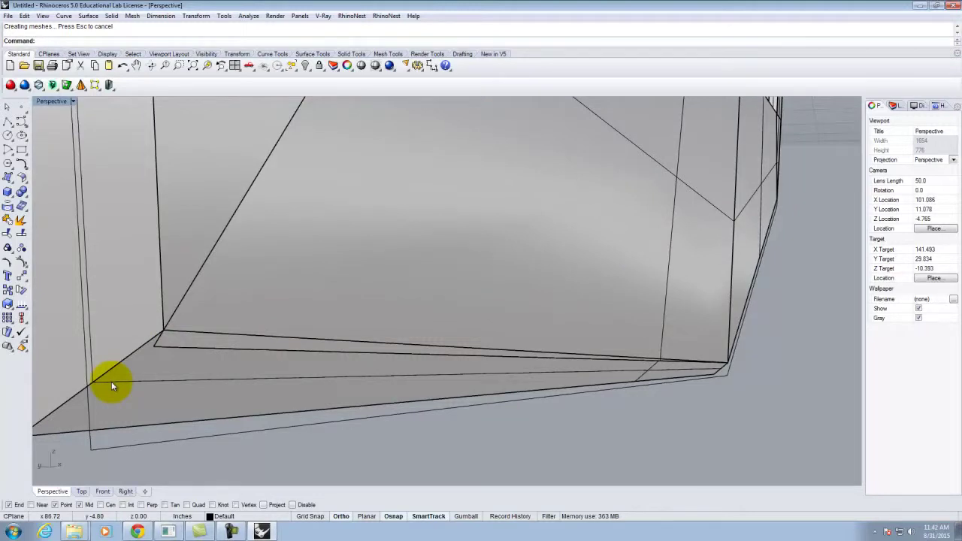
click(240, 373)
text(trim)
key(Return)
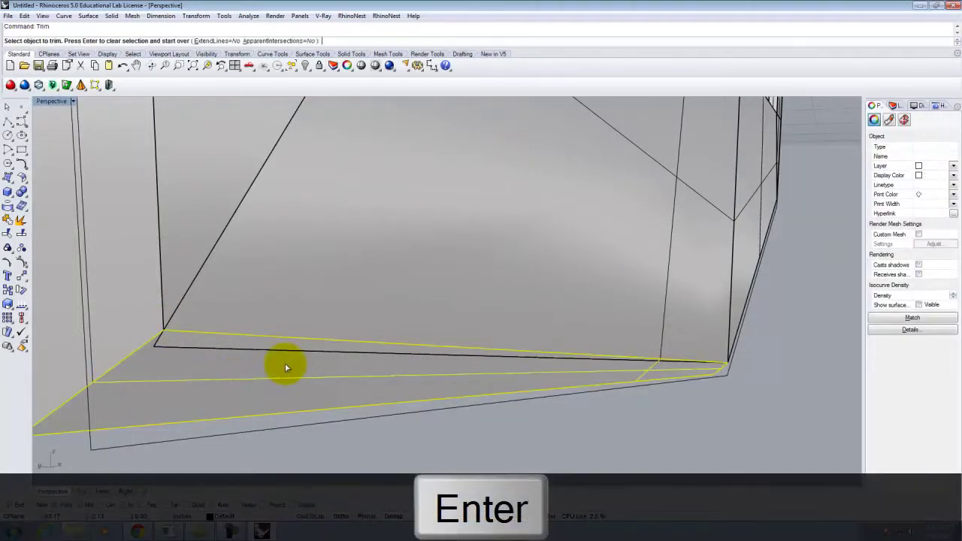
click(275, 348)
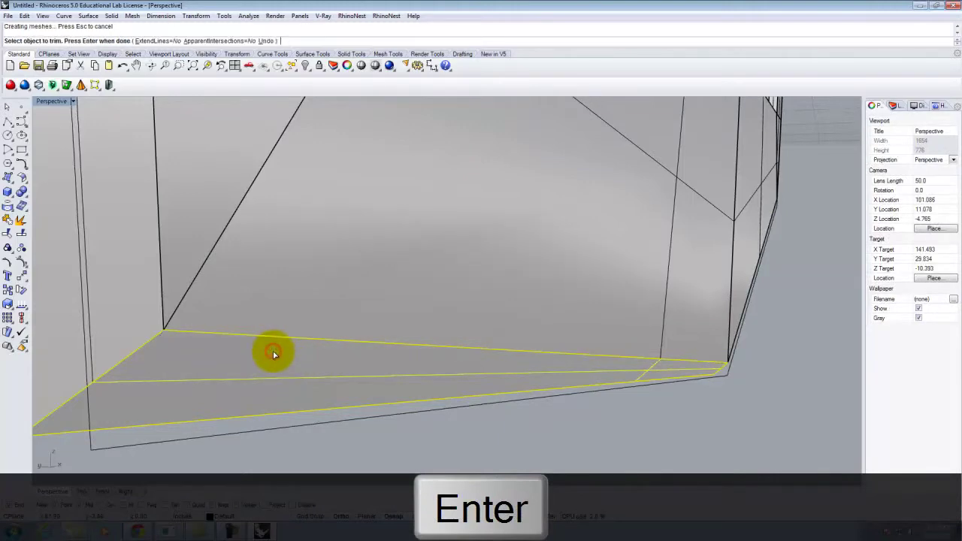
scroll(378, 361, down, 3)
key(Escape)
Step: Delete the rear half of the U-shaped model, keeping the half with the cleaned-up front chamfers
right_drag(519, 373, 422, 200)
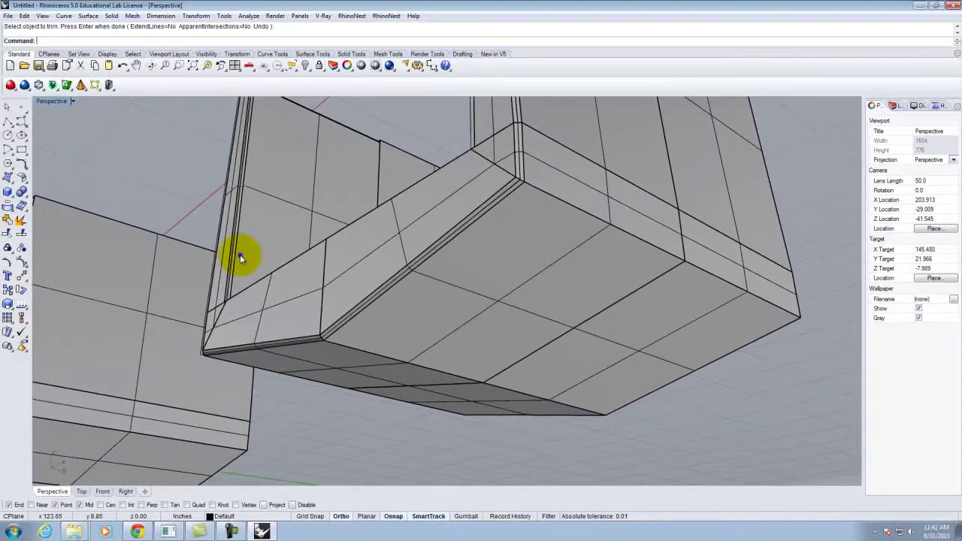
right_drag(240, 255, 308, 275)
scroll(307, 373, down, 4)
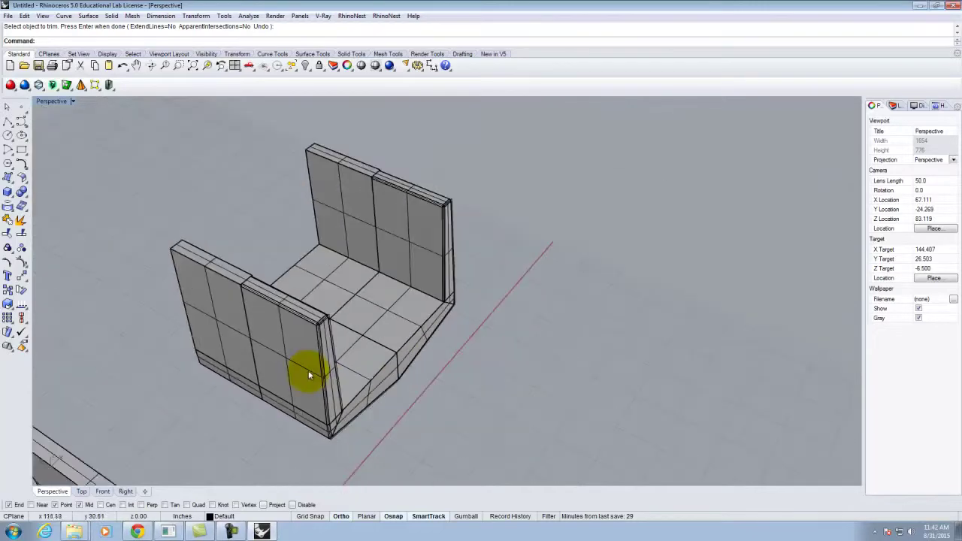
right_drag(206, 308, 275, 284)
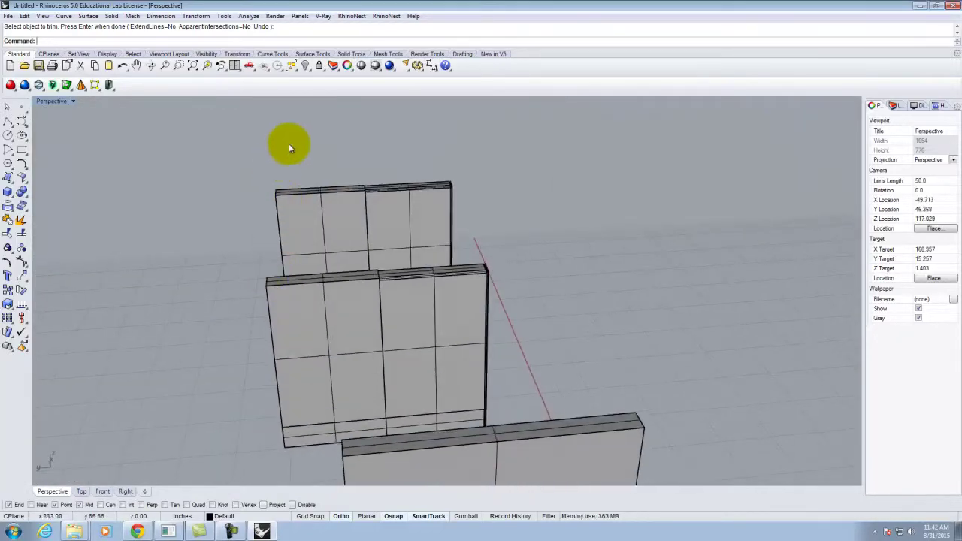
drag(210, 484, 220, 462)
key(Delete)
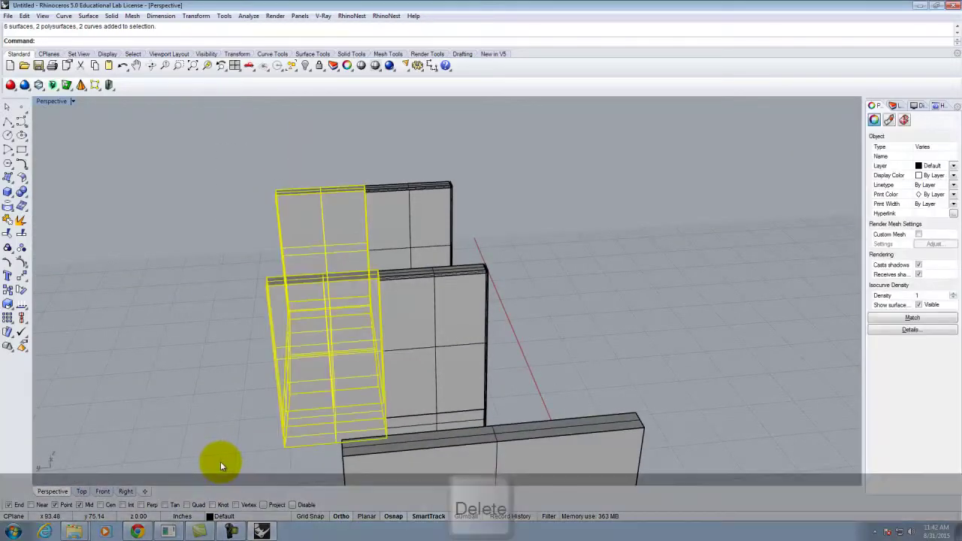
Step: Mirror the remaining half of the model across its rear cut edge, keeping the original
right_drag(220, 461, 414, 429)
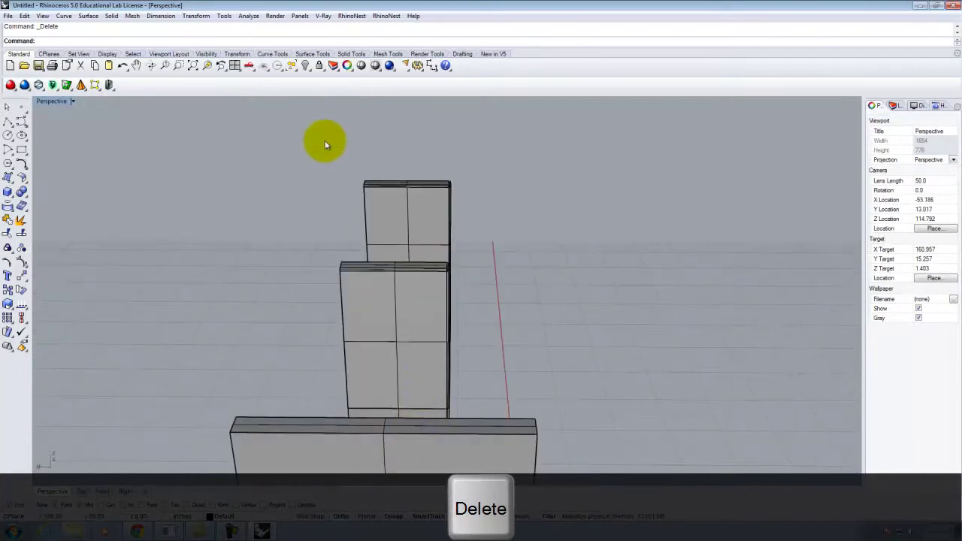
right_drag(343, 140, 316, 151)
drag(303, 148, 495, 481)
text(Mirror)
key(Return)
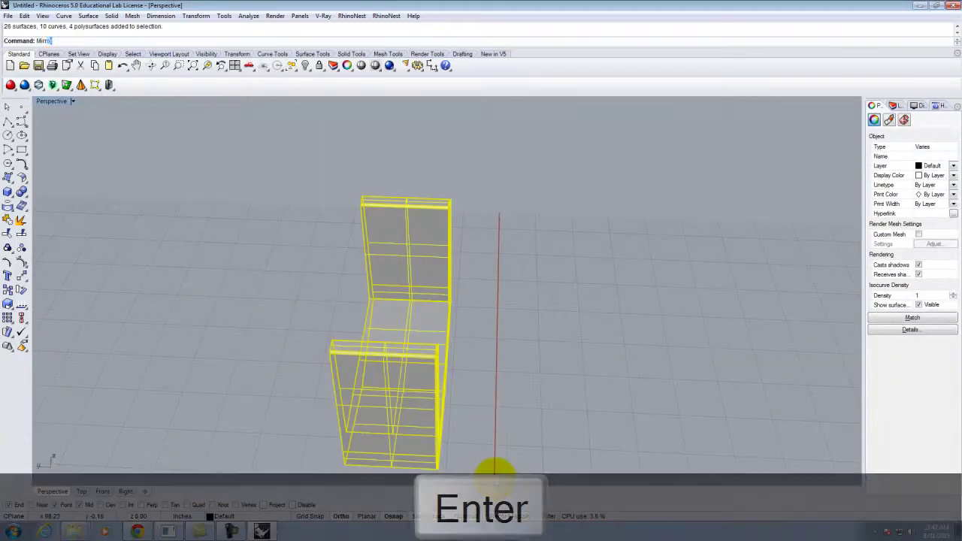
click(369, 299)
click(326, 445)
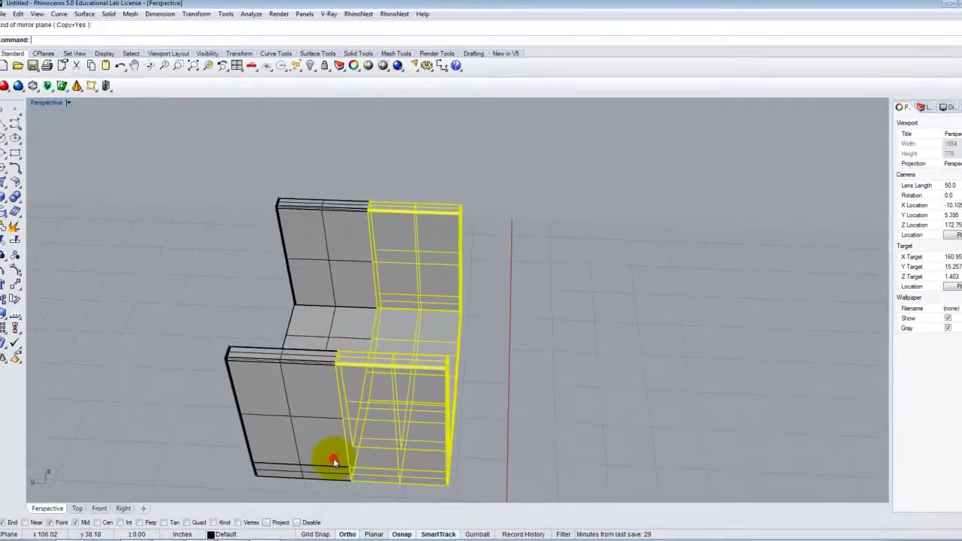
right_drag(880, 470, 663, 453)
scroll(552, 313, down, 2)
scroll(599, 334, up, 6)
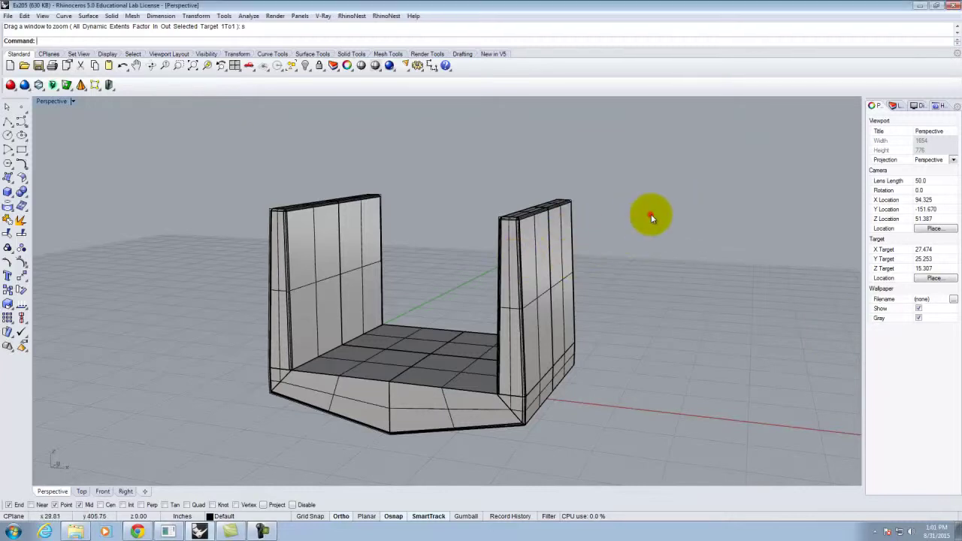
Step: Check which renderer is set as the current one for the model
scroll(651, 213, down, 3)
right_drag(636, 191, 639, 244)
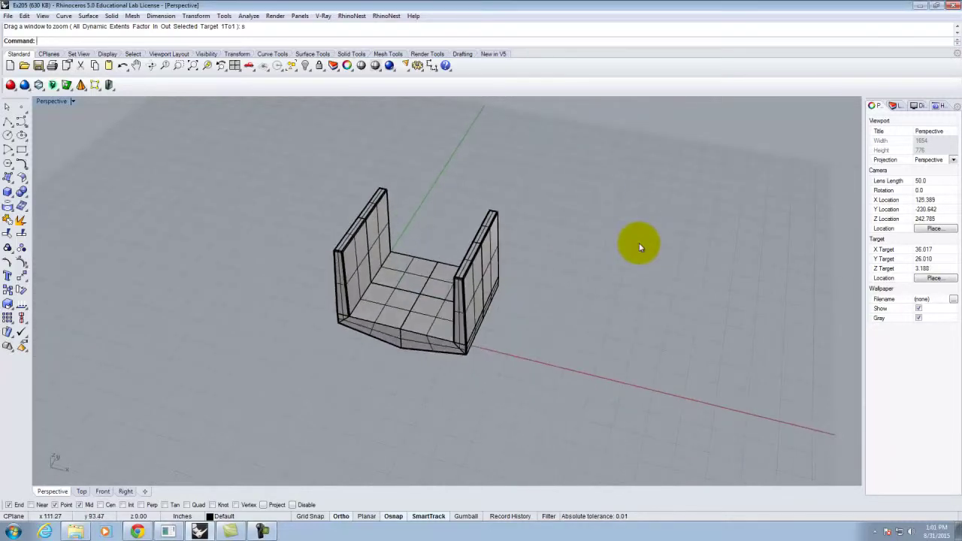
right_drag(326, 267, 391, 206)
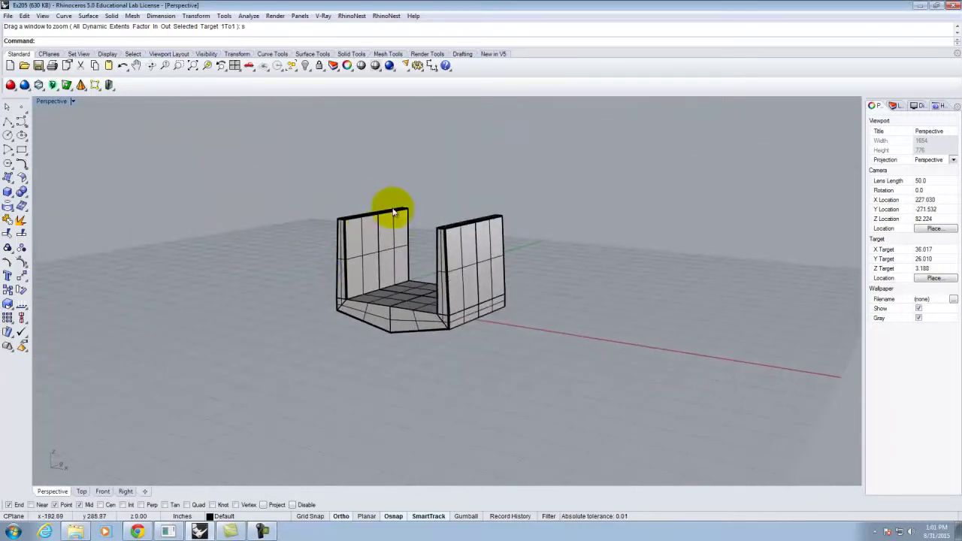
scroll(392, 212, up, 2)
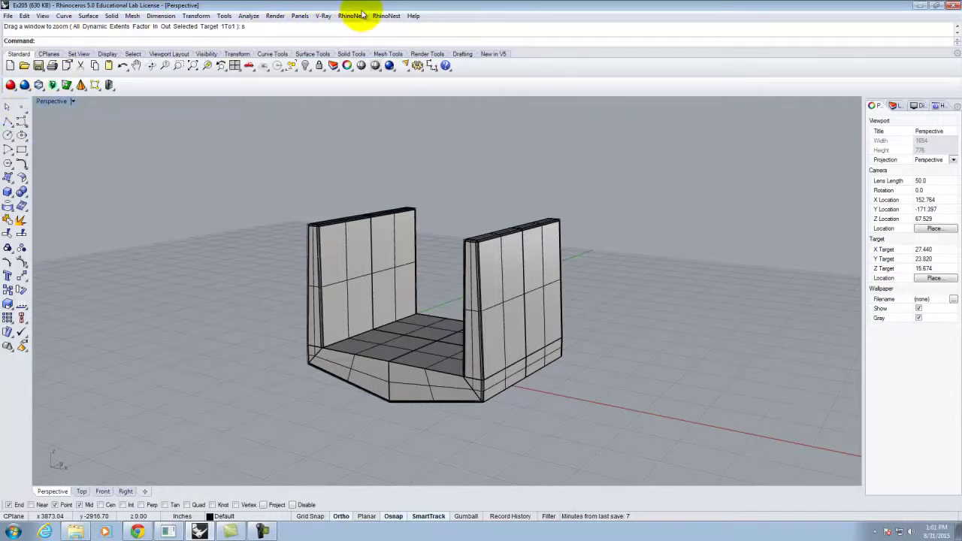
click(275, 15)
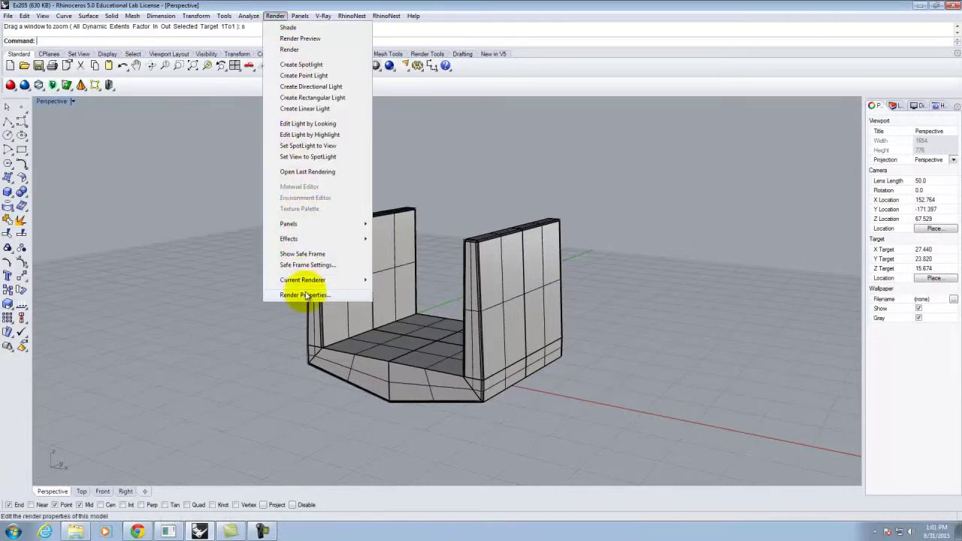
mouse_move(343, 278)
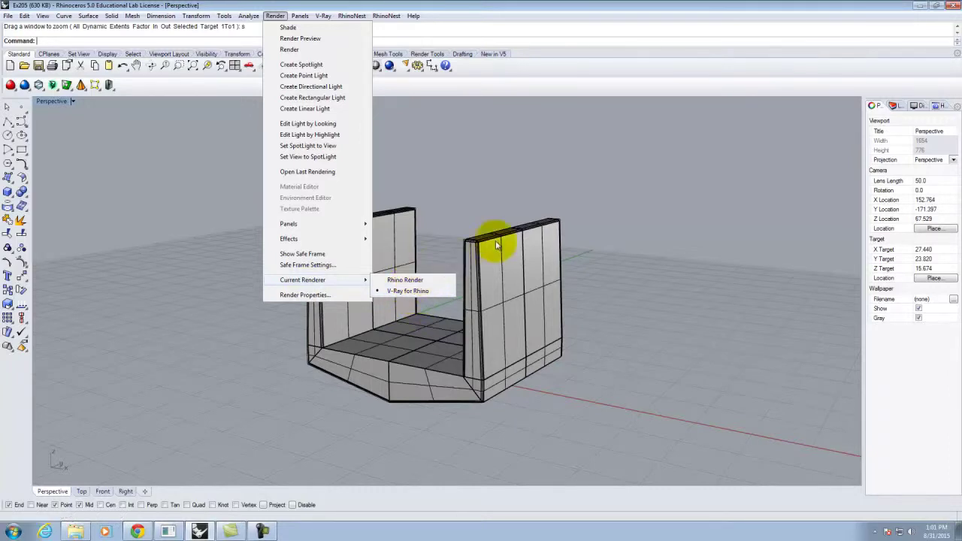
click(564, 6)
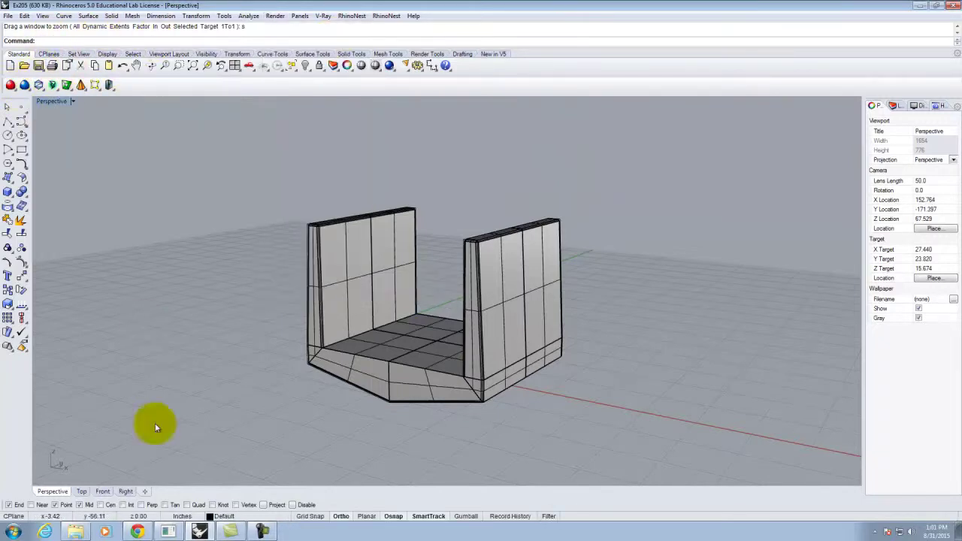
Step: Switch to Chrome and open the site's Downloadable Resource Packages page in a new tab
click(138, 531)
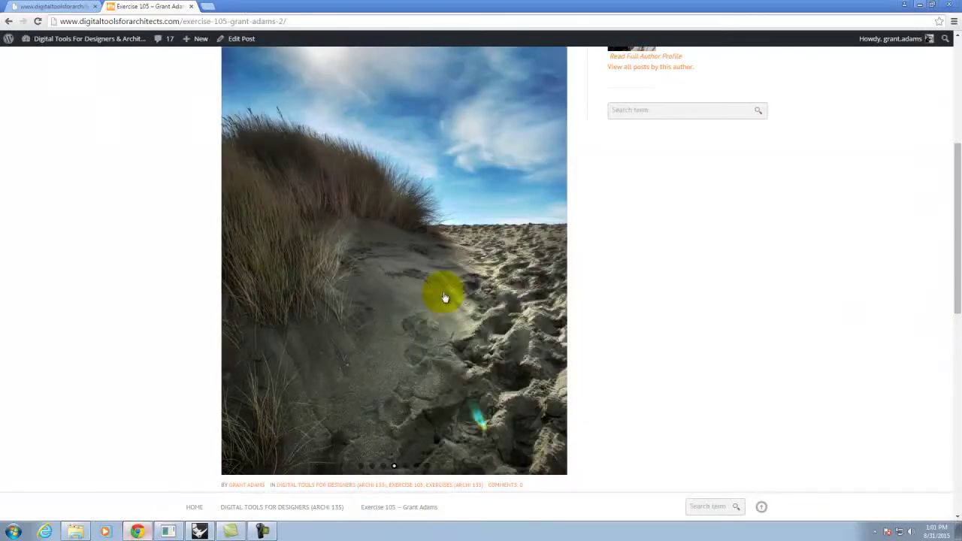
scroll(263, 164, up, 4)
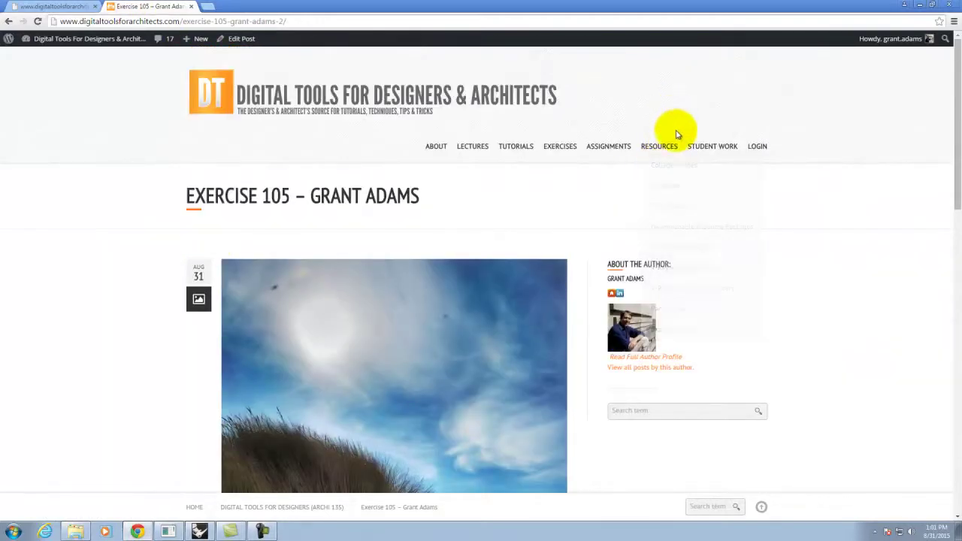
mouse_move(661, 142)
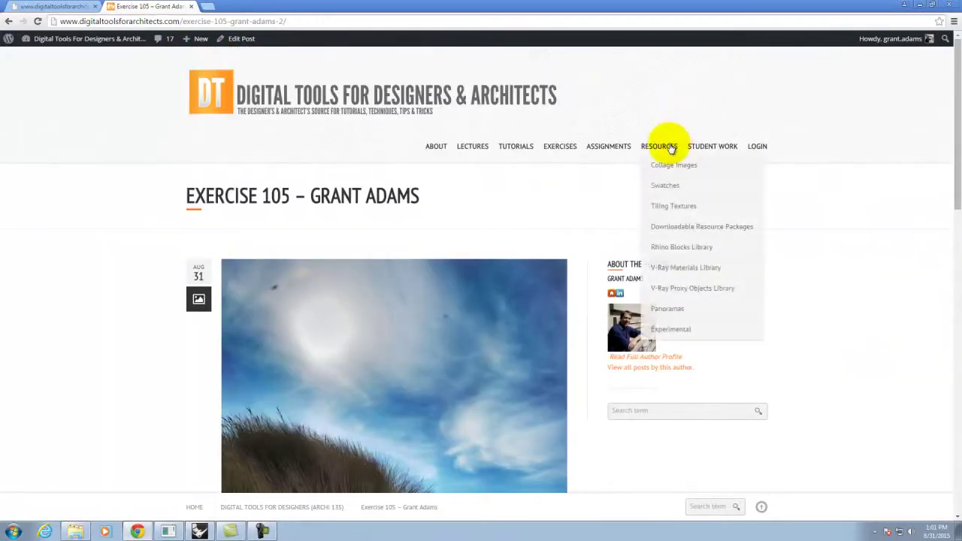
right_click(685, 230)
click(715, 237)
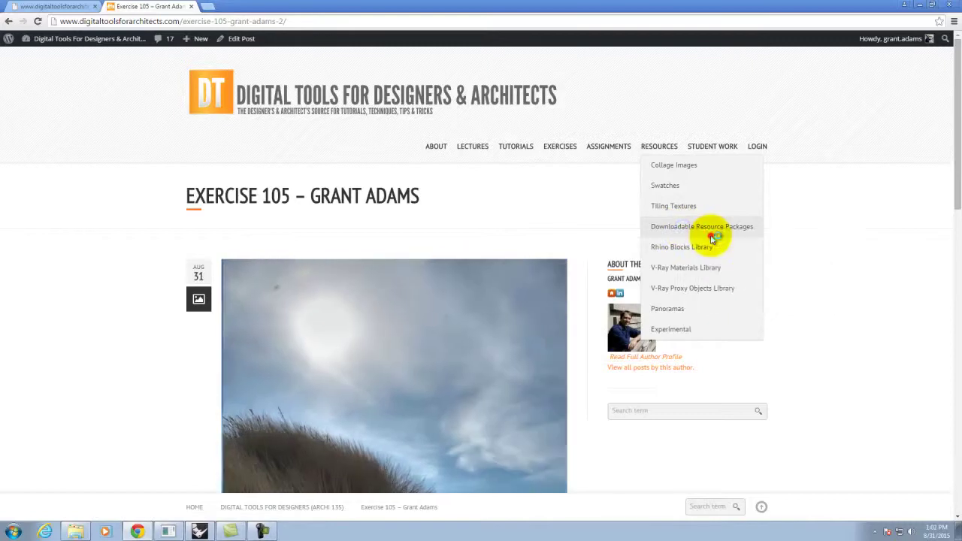
click(233, 6)
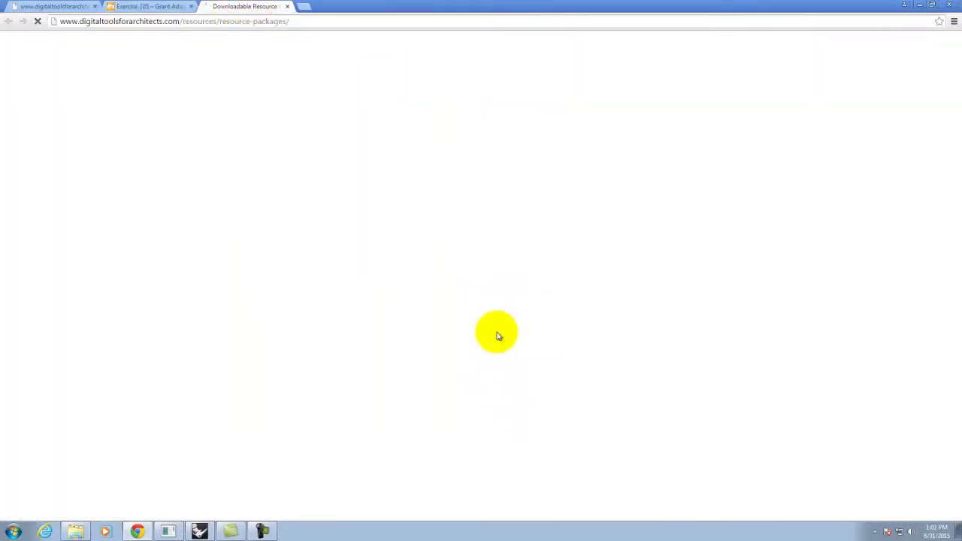
Step: Download the V-Ray toolbars for Rhino file VRayForRhinoV4_tb.rui from Dropbox, dismissing the sign-up prompt
scroll(497, 335, down, 1)
scroll(496, 335, down, 3)
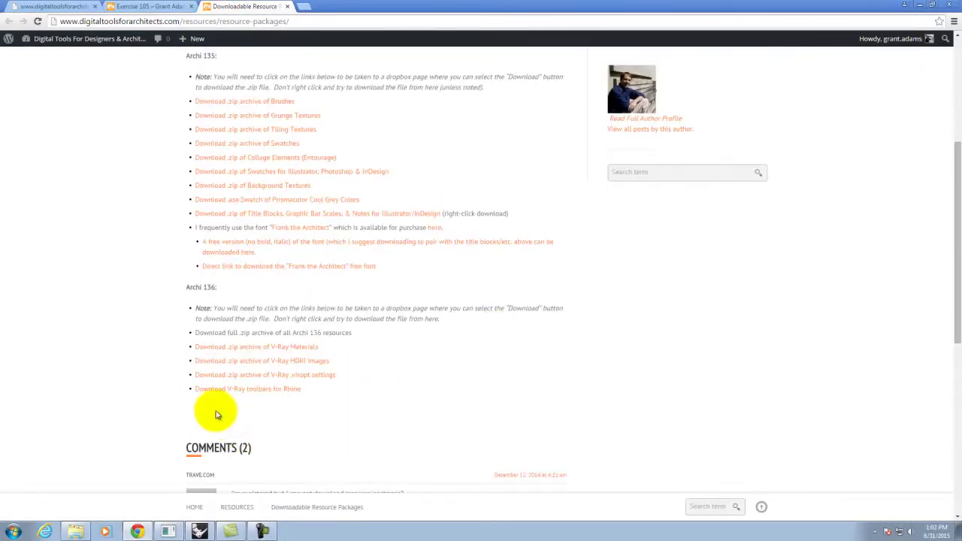
click(268, 391)
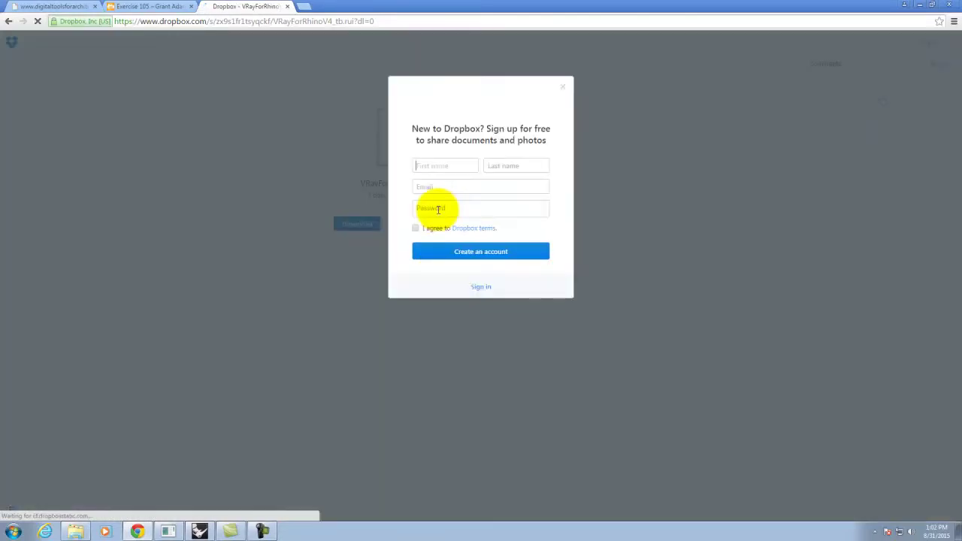
click(438, 209)
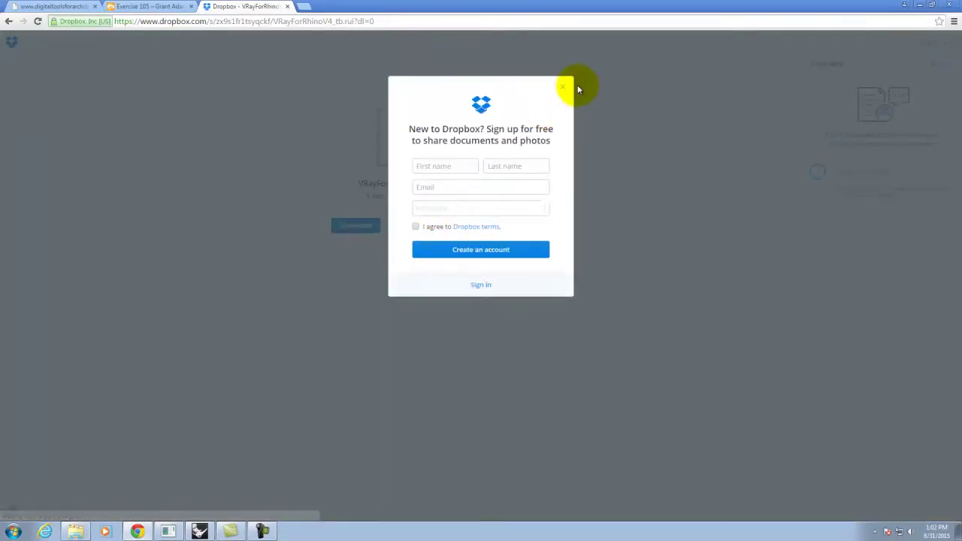
click(563, 87)
click(360, 230)
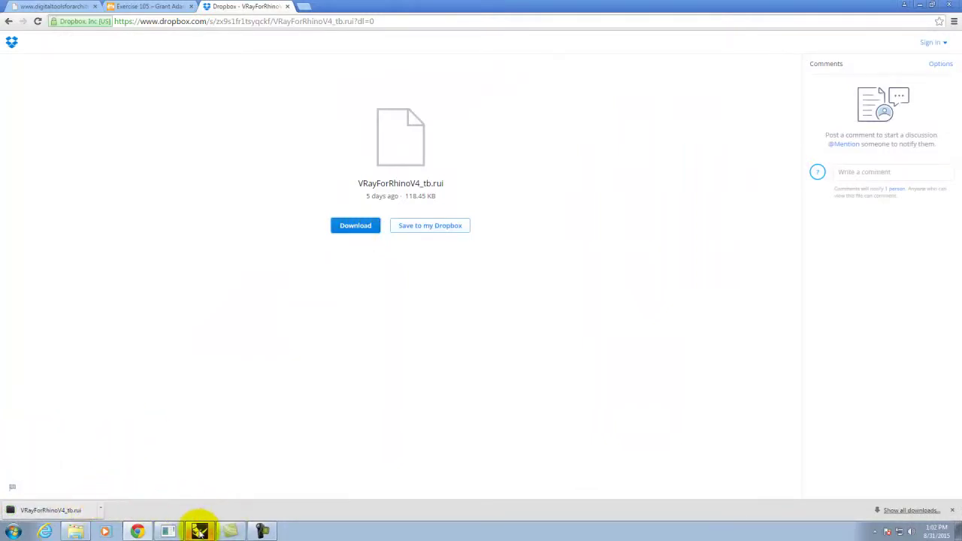
Step: Switch to Rhino and load the V-Ray toolbar file VRayForRhinoV4_tb from the Downloads folder into the toolbar layout
click(200, 532)
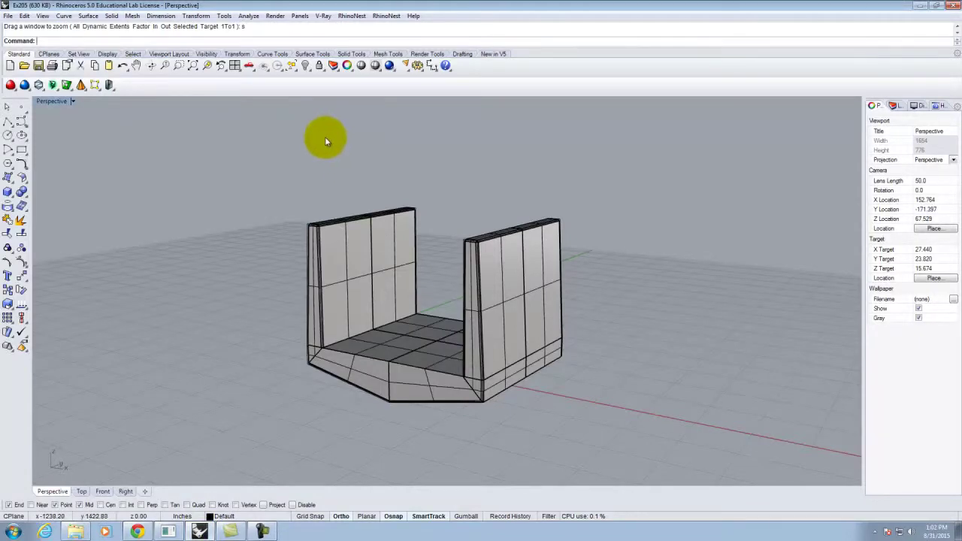
click(225, 16)
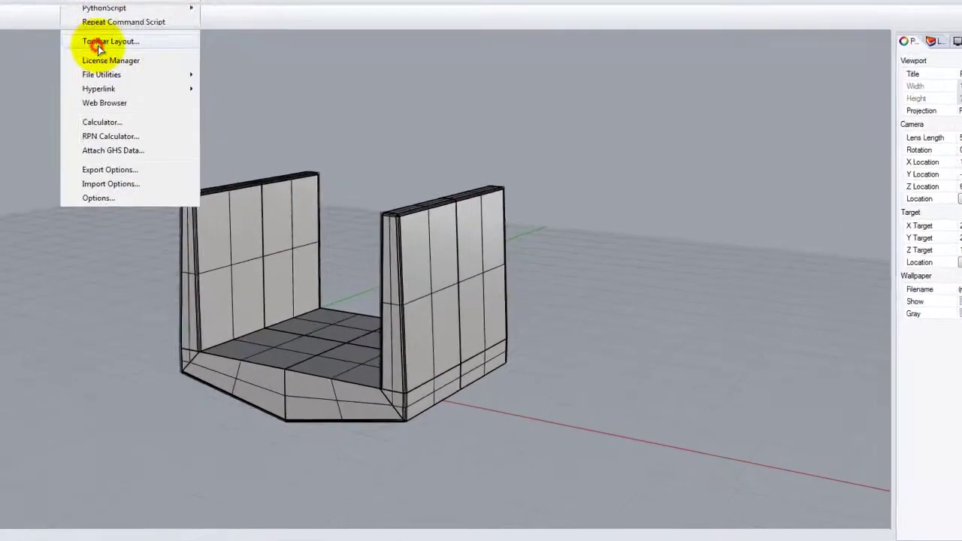
click(99, 43)
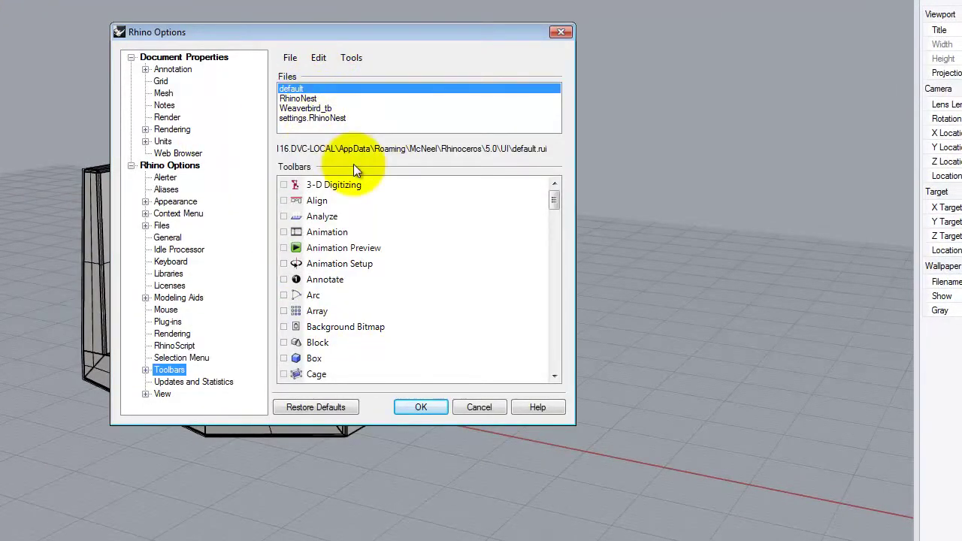
click(287, 58)
click(316, 90)
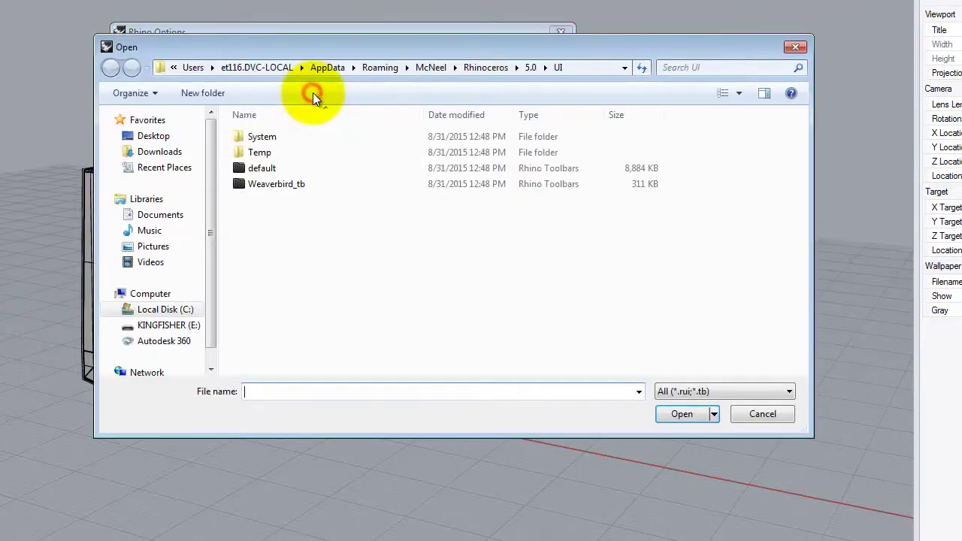
click(160, 151)
click(284, 137)
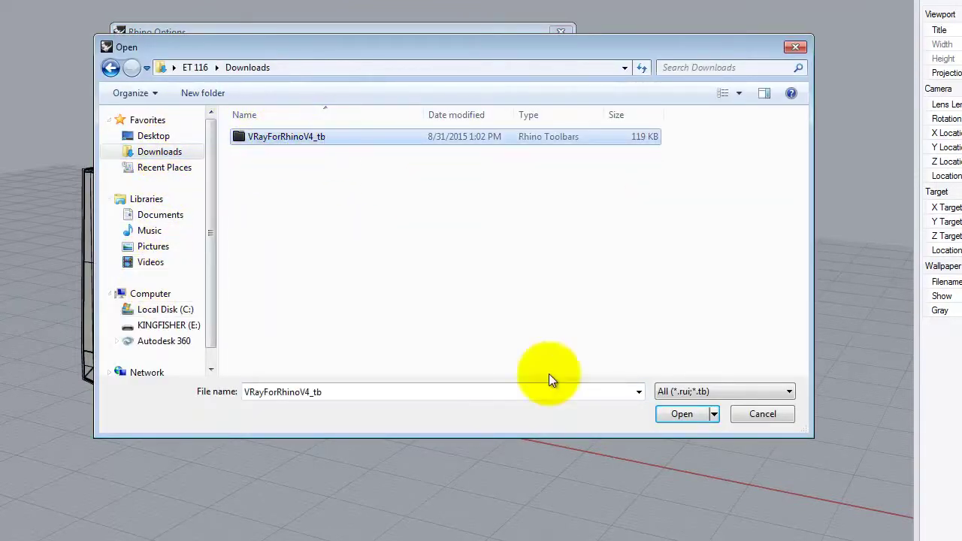
click(684, 414)
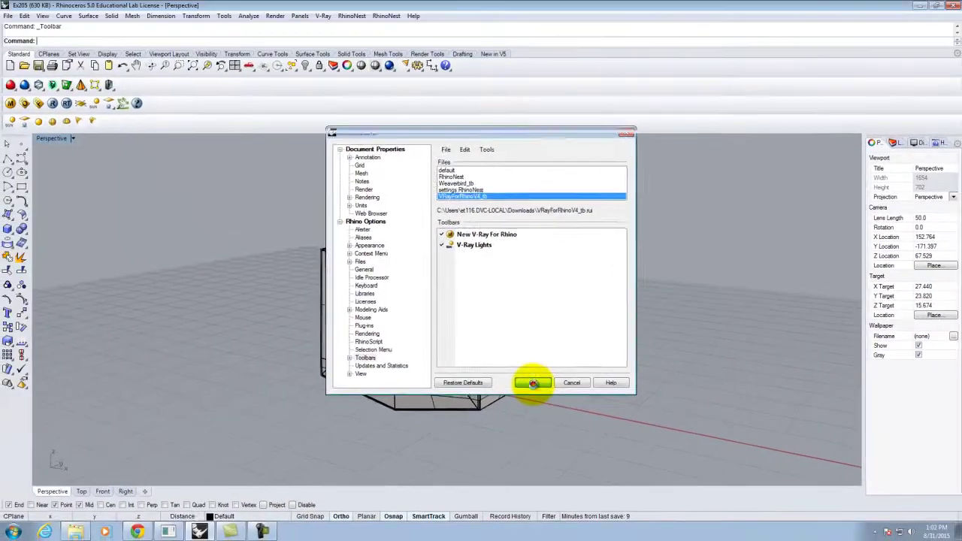
click(421, 407)
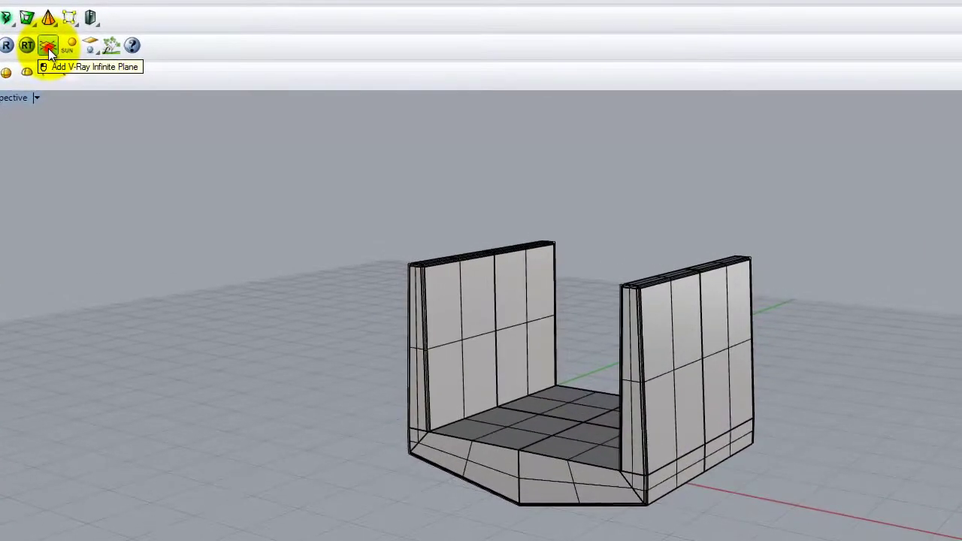
Step: Add a V-Ray infinite plane to the scene as the ground surface
click(49, 50)
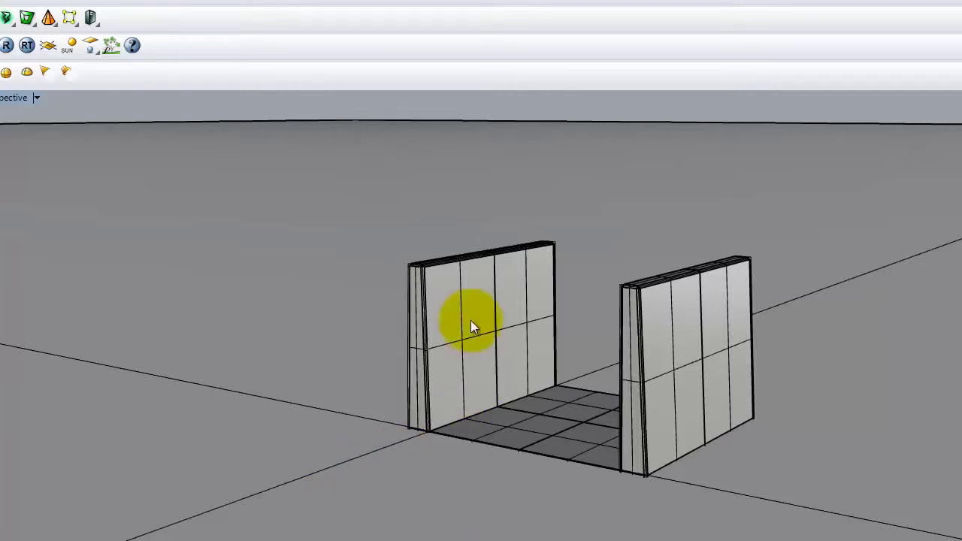
drag(311, 101, 896, 540)
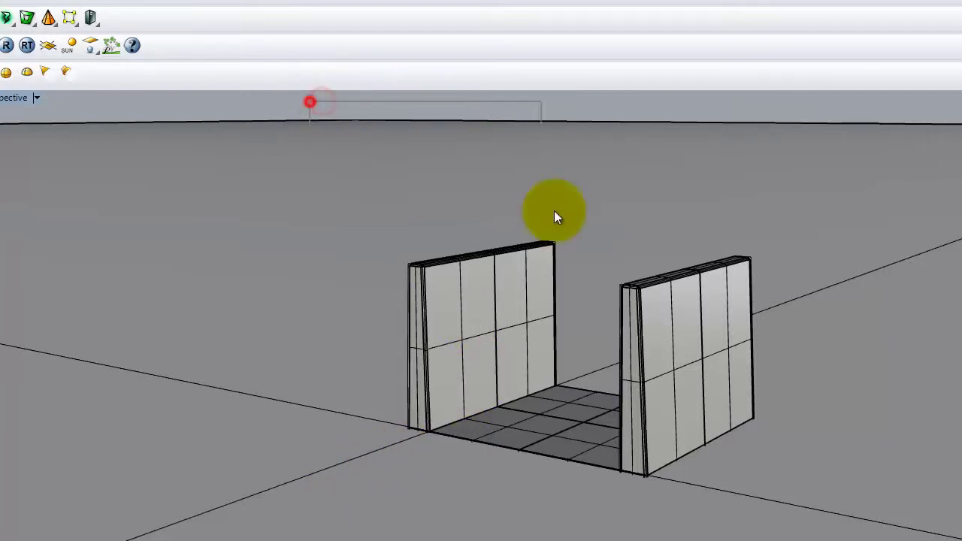
drag(805, 532, 802, 468)
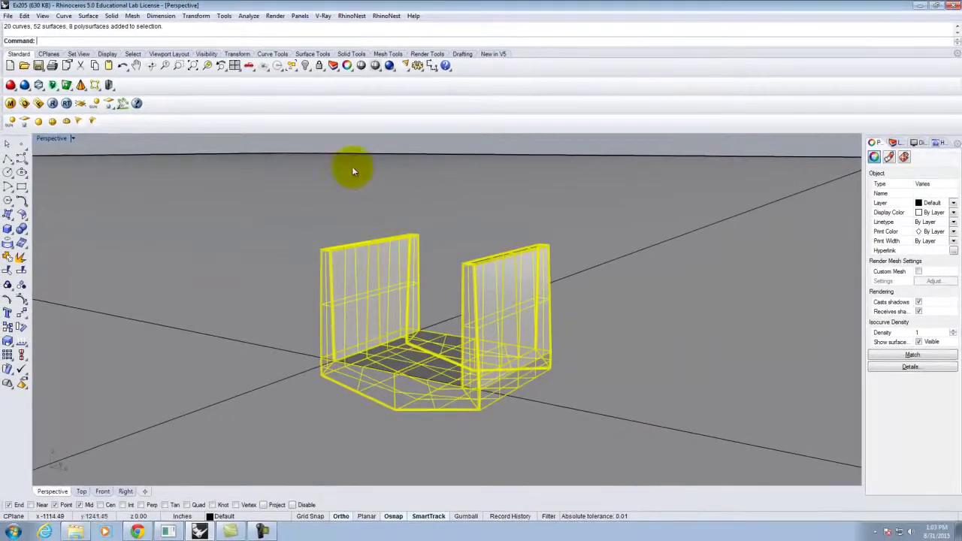
click(220, 120)
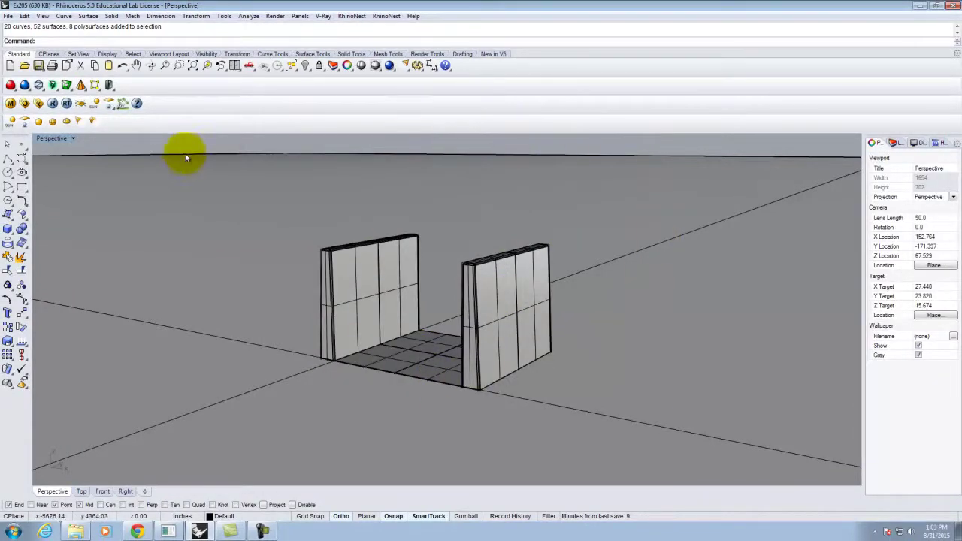
drag(224, 237, 255, 271)
key(ctrl+z)
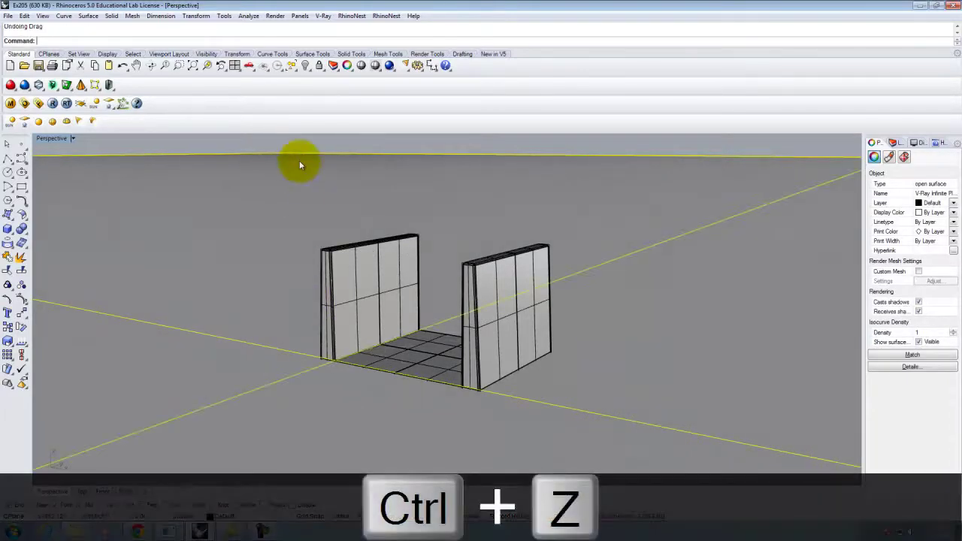
Step: Select the whole U-shaped model without the infinite plane and move it straight up with Vertical=Yes until it sits above the plane
click(276, 144)
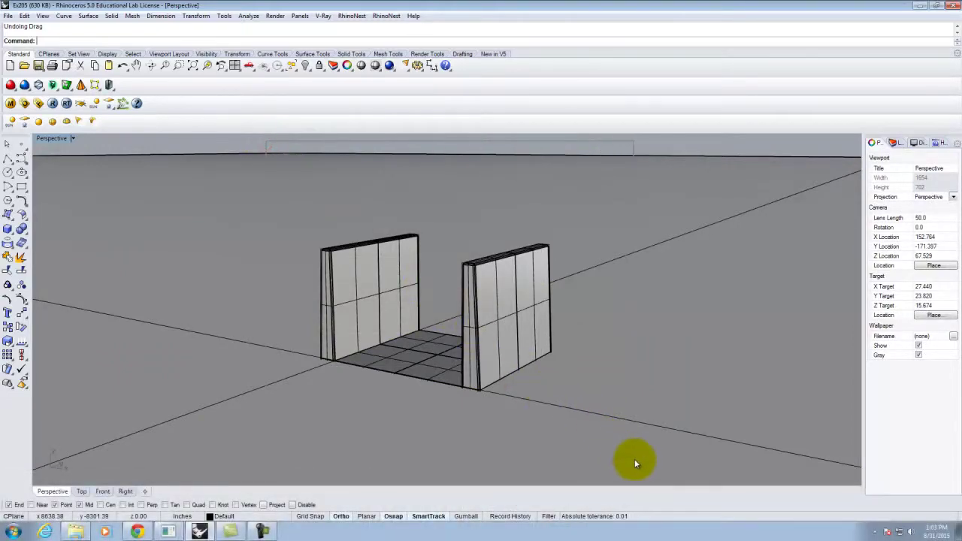
key(ctrl+a)
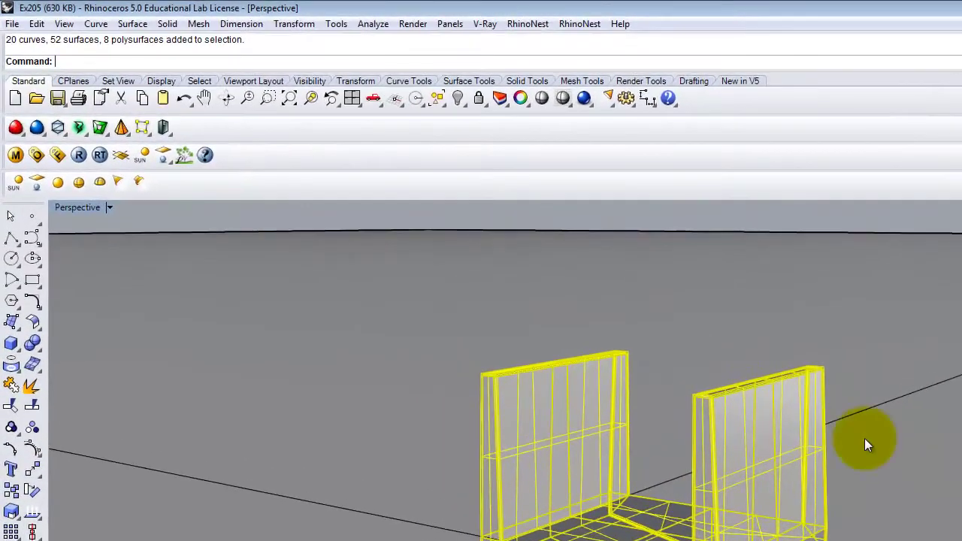
click(292, 25)
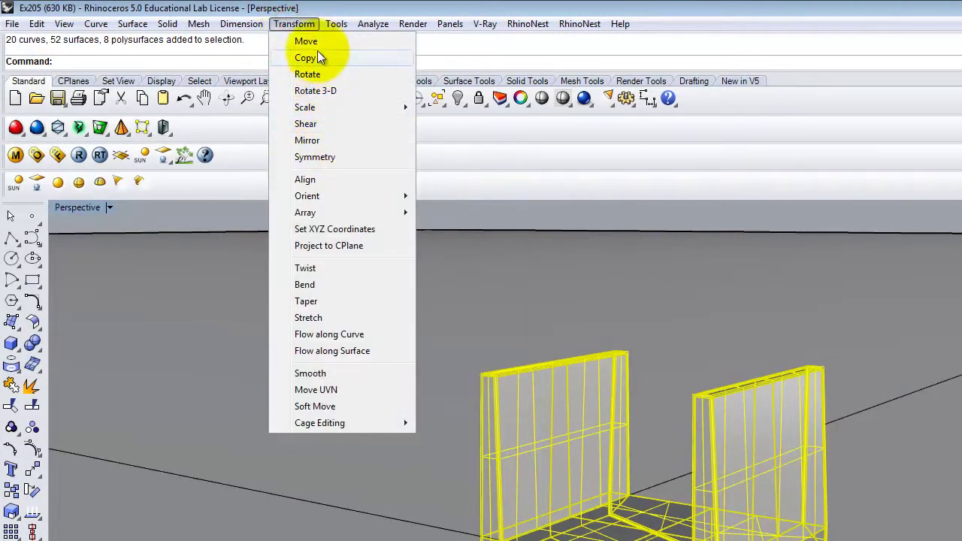
click(316, 42)
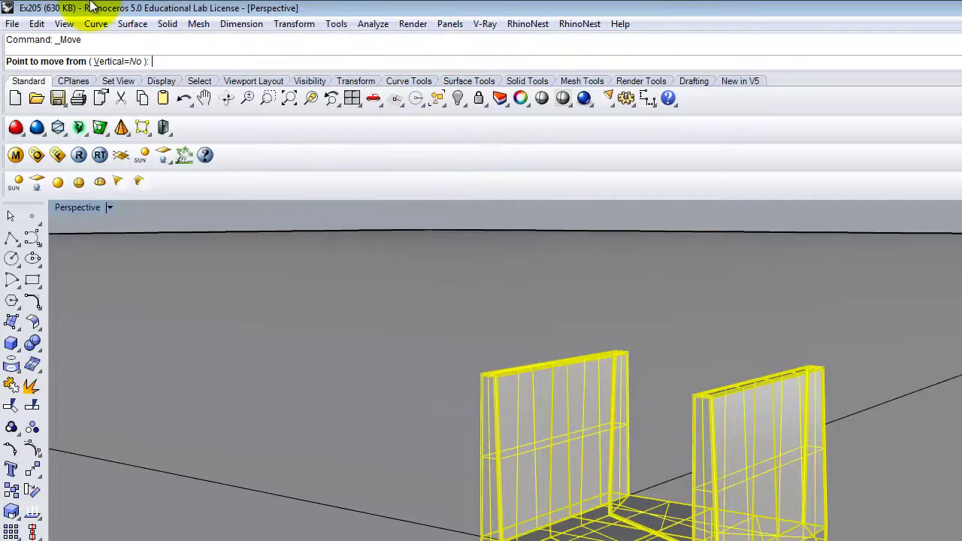
click(110, 63)
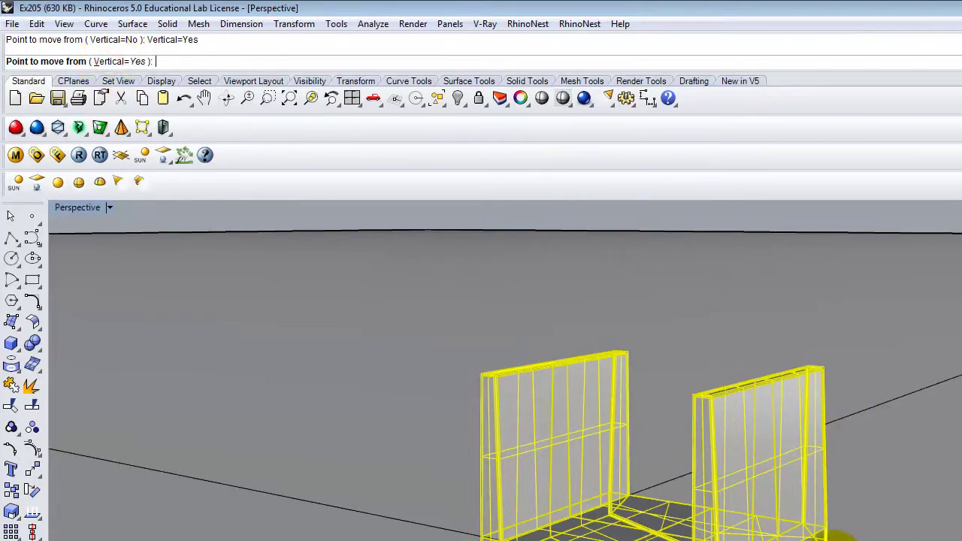
click(834, 535)
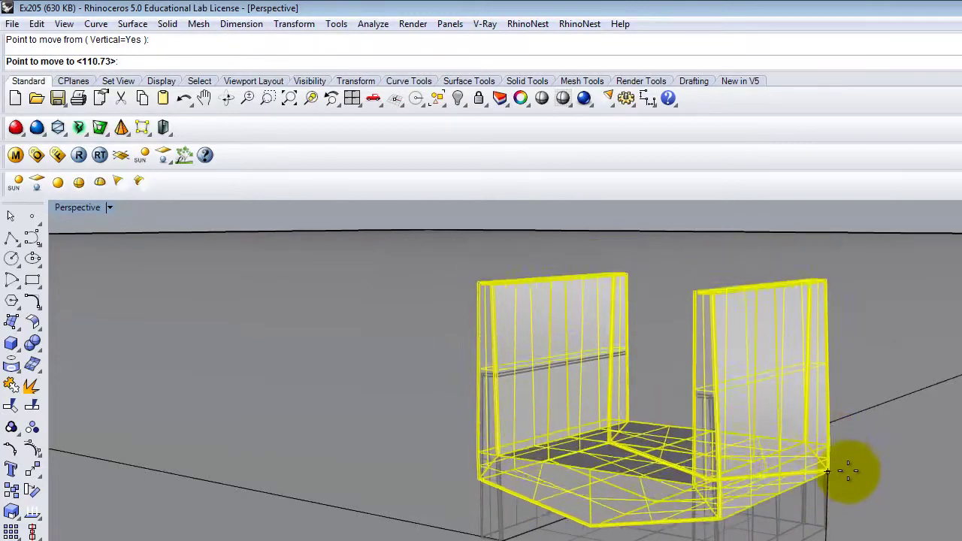
click(845, 450)
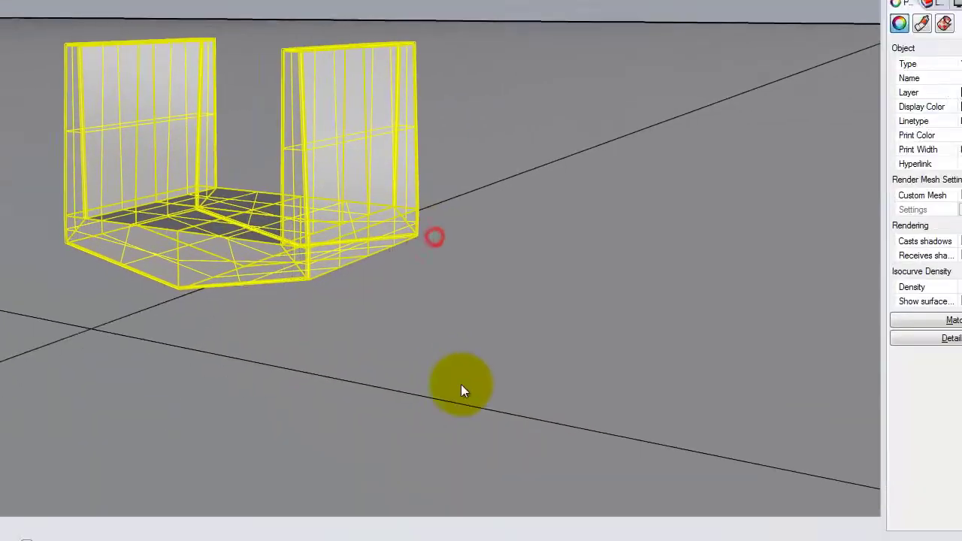
Step: Draw a guide box on the ground beside the U-shaped model, reaching to about half the model's height
right_drag(365, 380, 406, 398)
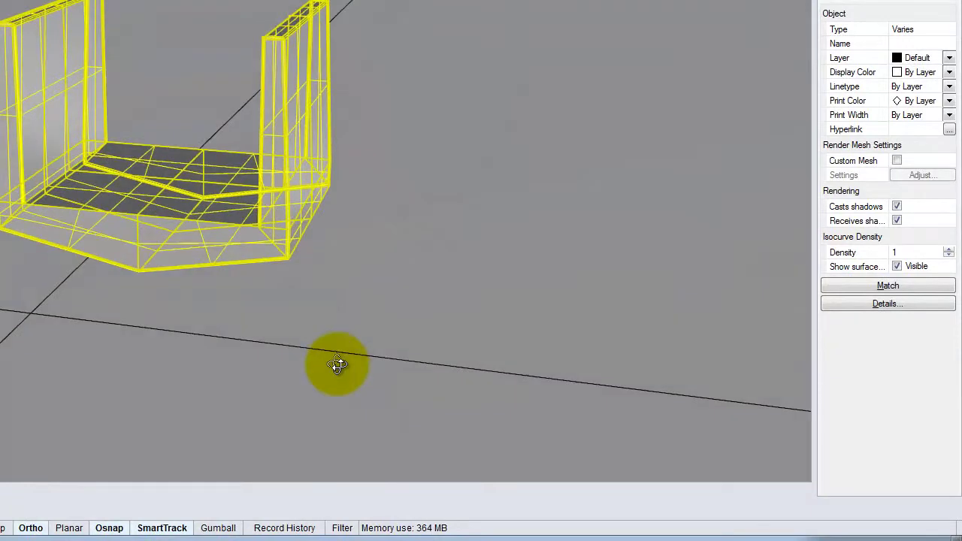
right_drag(337, 364, 327, 373)
scroll(203, 383, down, 4)
scroll(263, 226, up, 4)
right_drag(331, 299, 303, 301)
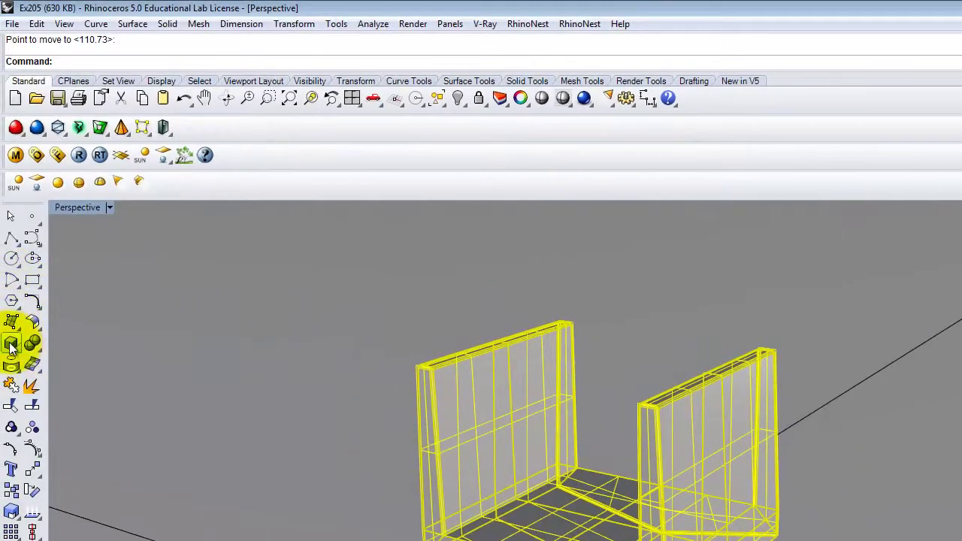
click(11, 345)
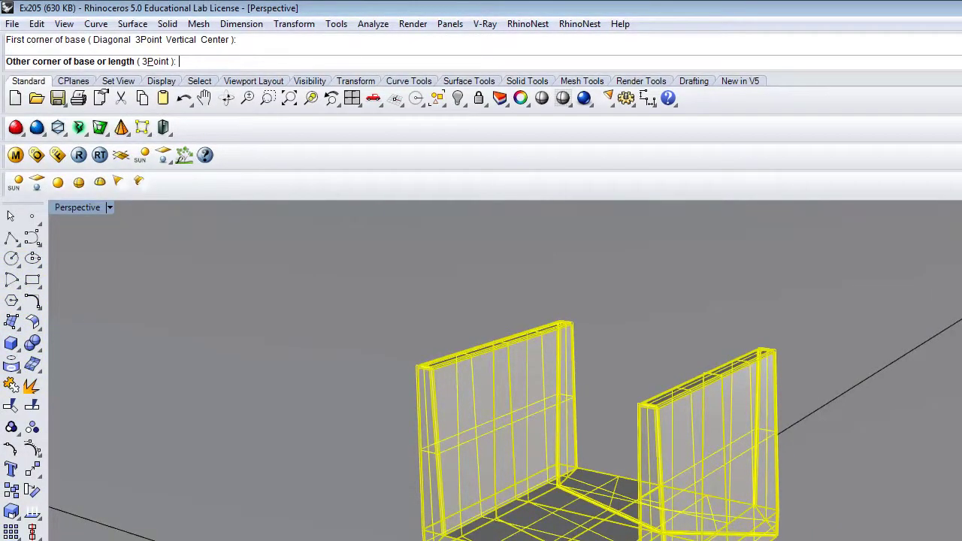
click(908, 540)
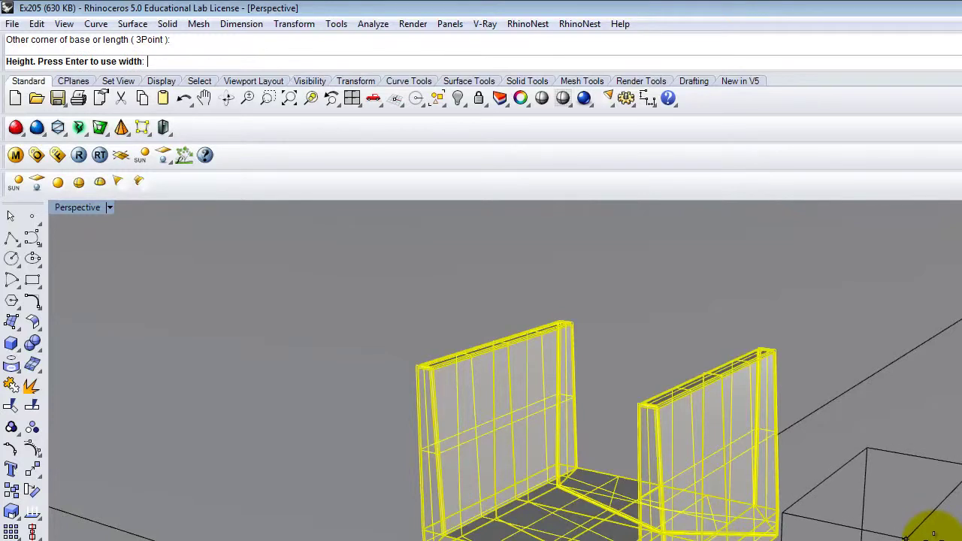
click(930, 529)
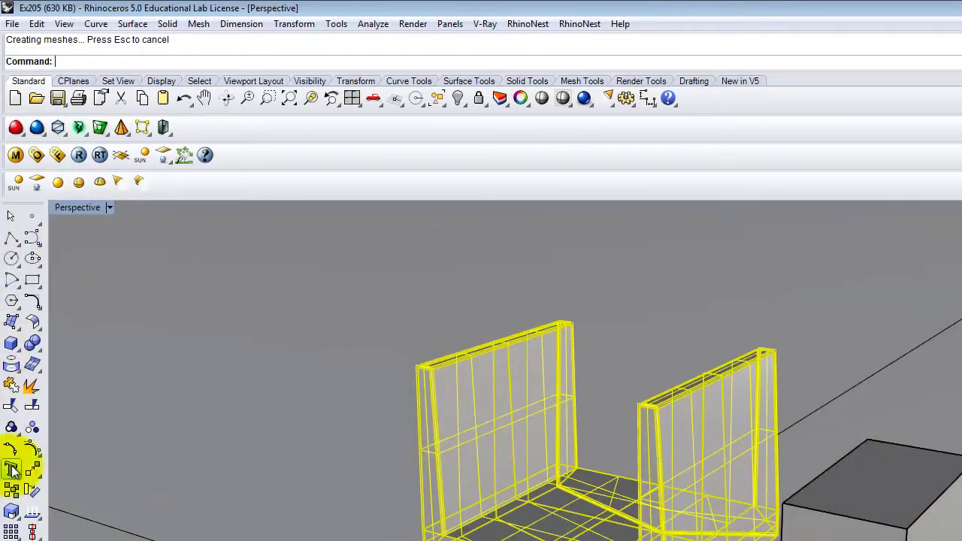
Step: Add a directional light shining from the guide box's upper rear corner to its diagonally opposite lower front corner, and delete the box
click(167, 182)
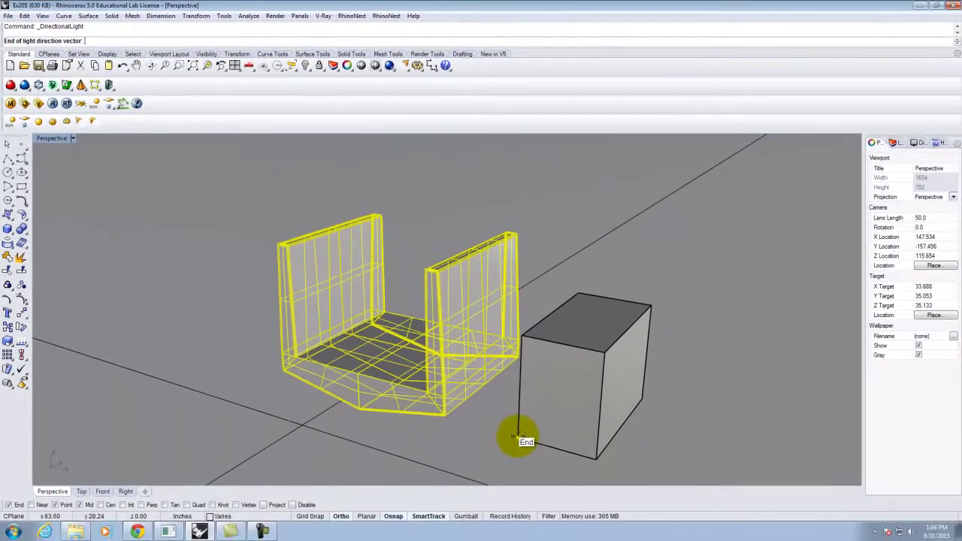
click(776, 540)
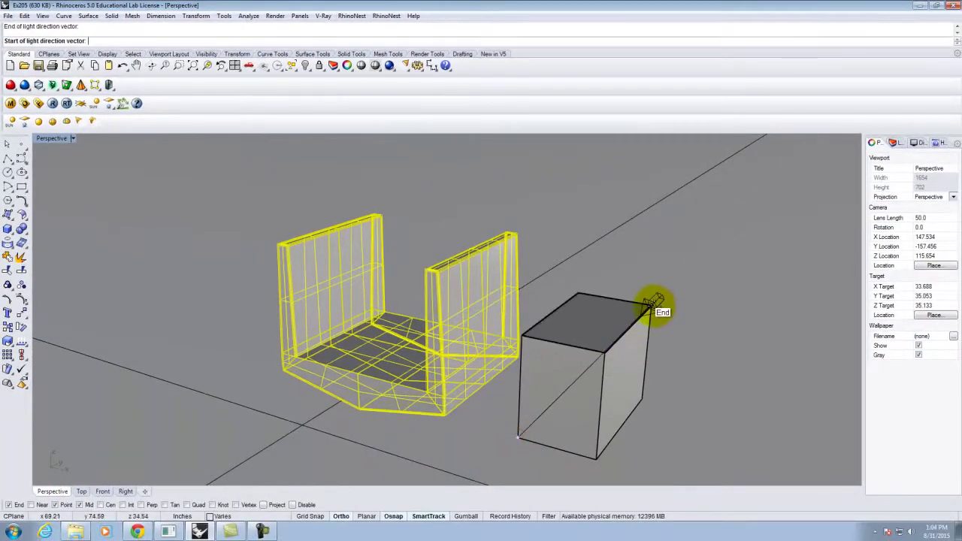
click(653, 306)
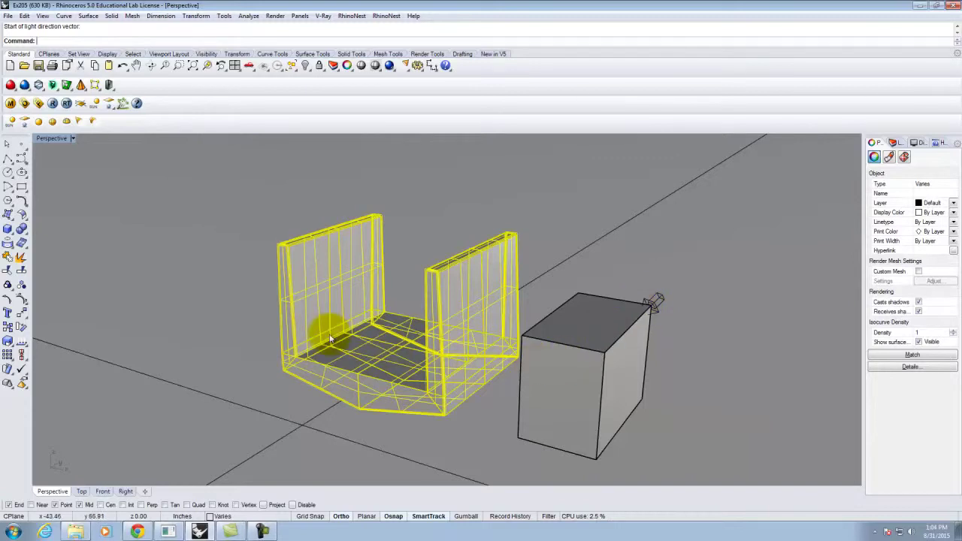
click(588, 319)
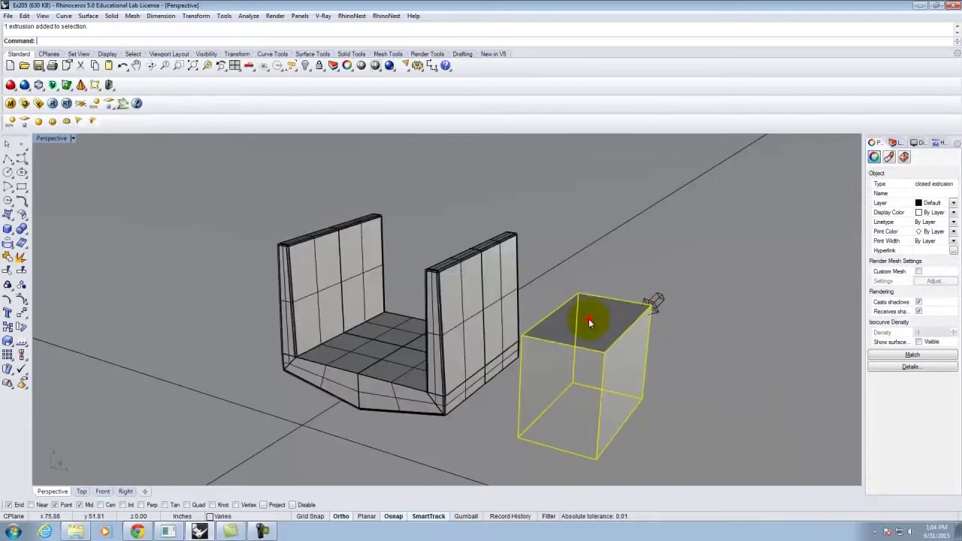
key(Delete)
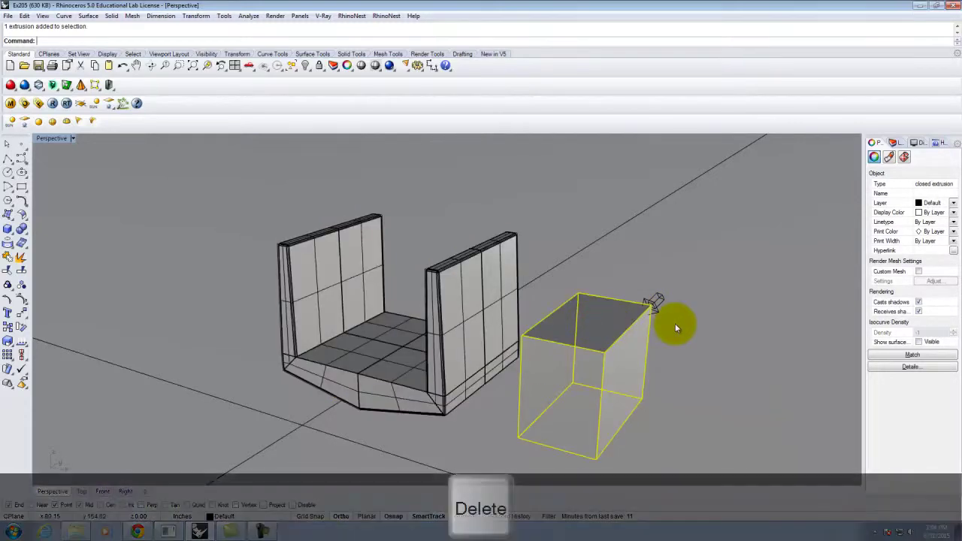
Step: Run a V-Ray test render of the model from a higher perspective view and close the render and progress windows
right_drag(688, 321, 675, 353)
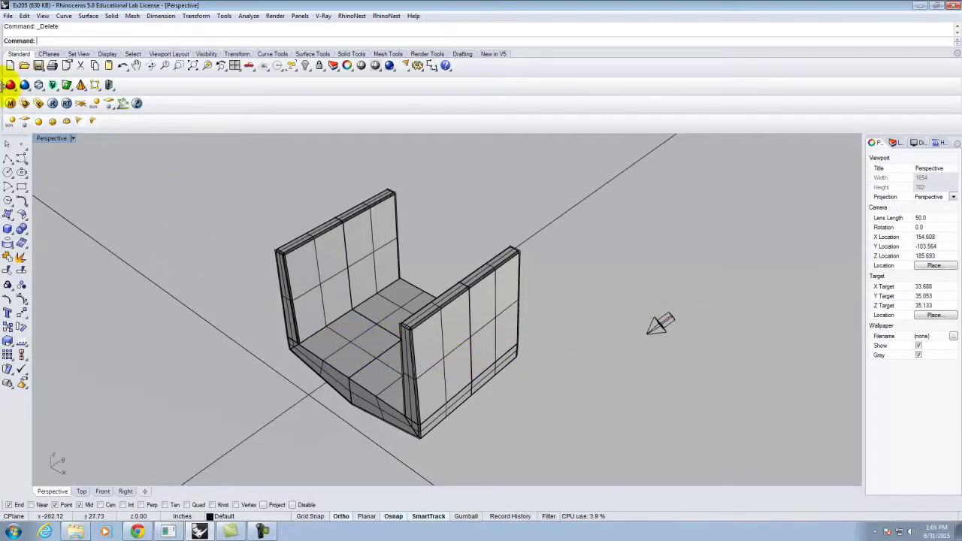
click(53, 105)
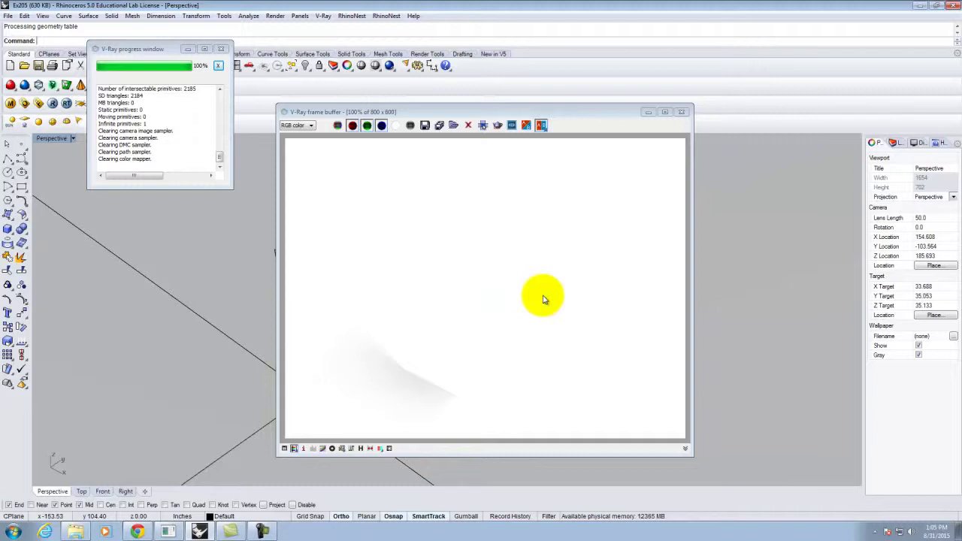
click(682, 111)
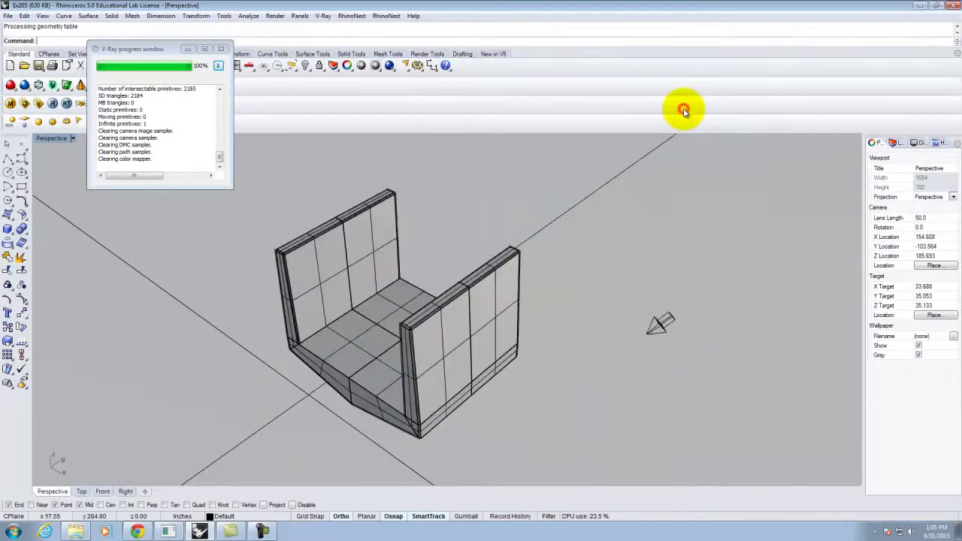
click(221, 48)
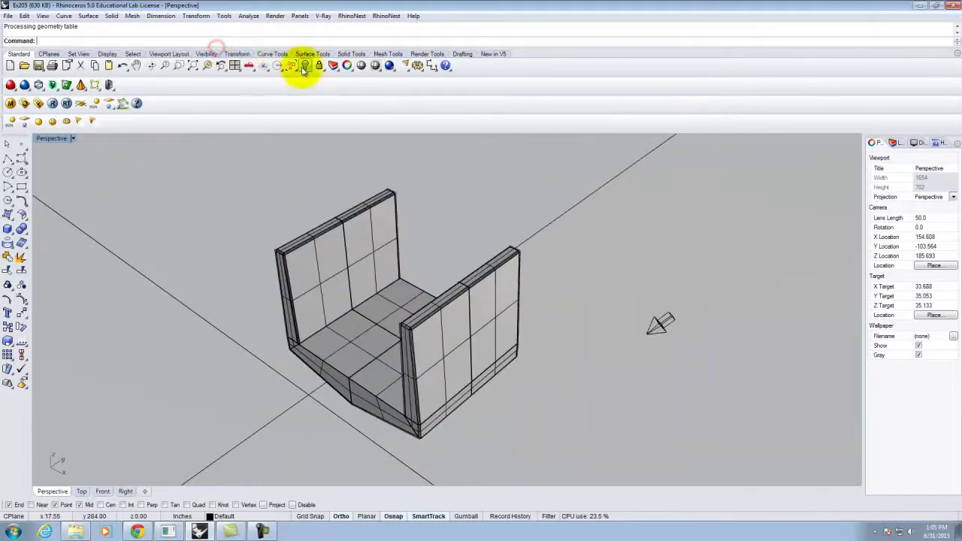
Step: Load the Concrete - No Seams.vismat material from the Resources V-Ray Materials Concrete library into the V-Ray scene materials and show its settings
click(10, 104)
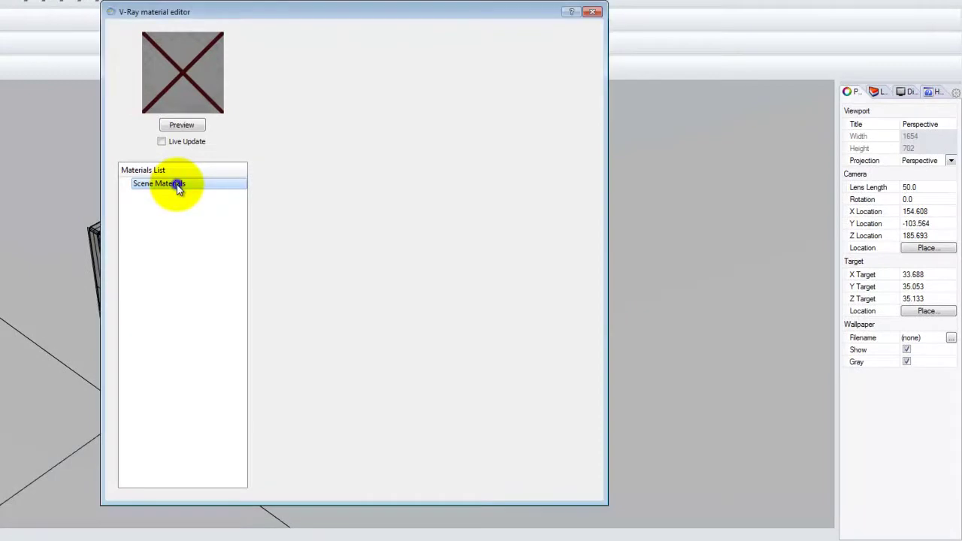
right_click(178, 187)
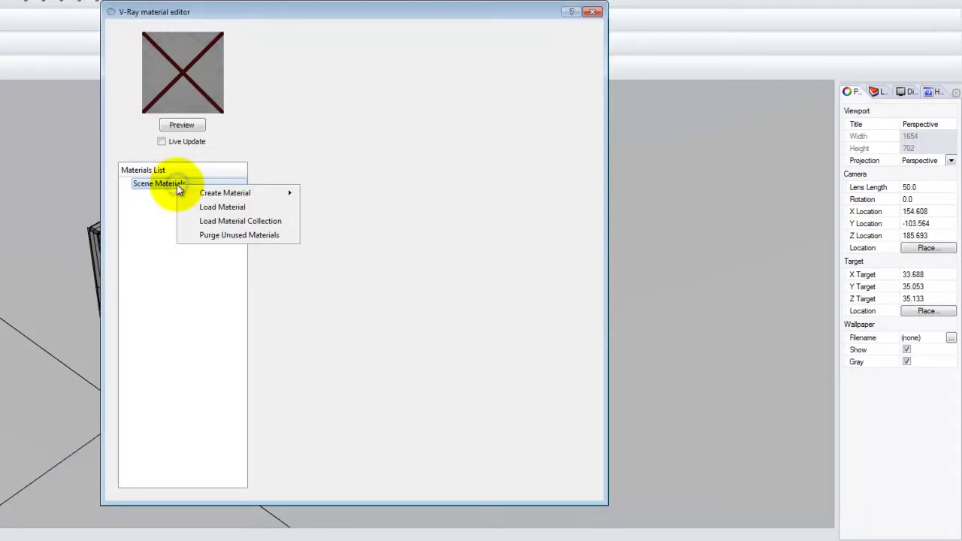
click(235, 209)
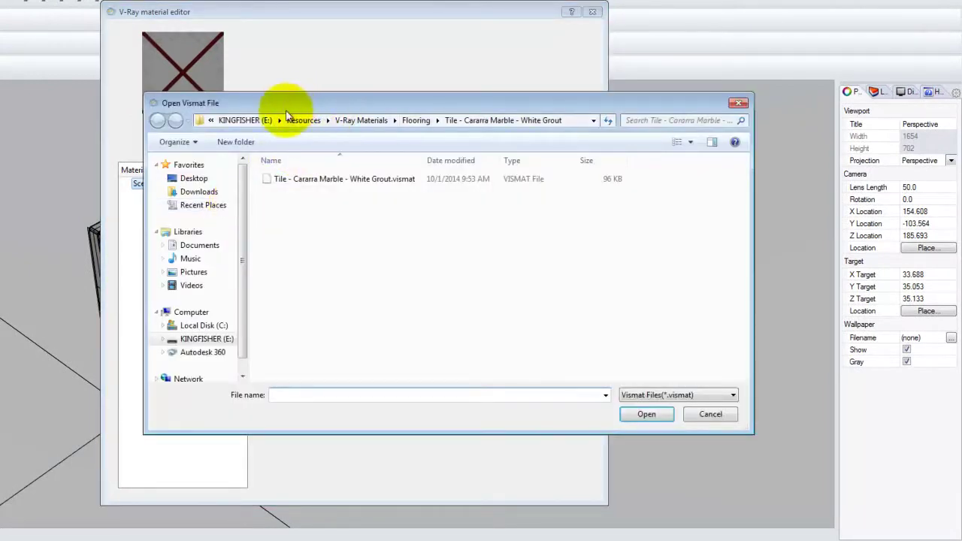
click(304, 120)
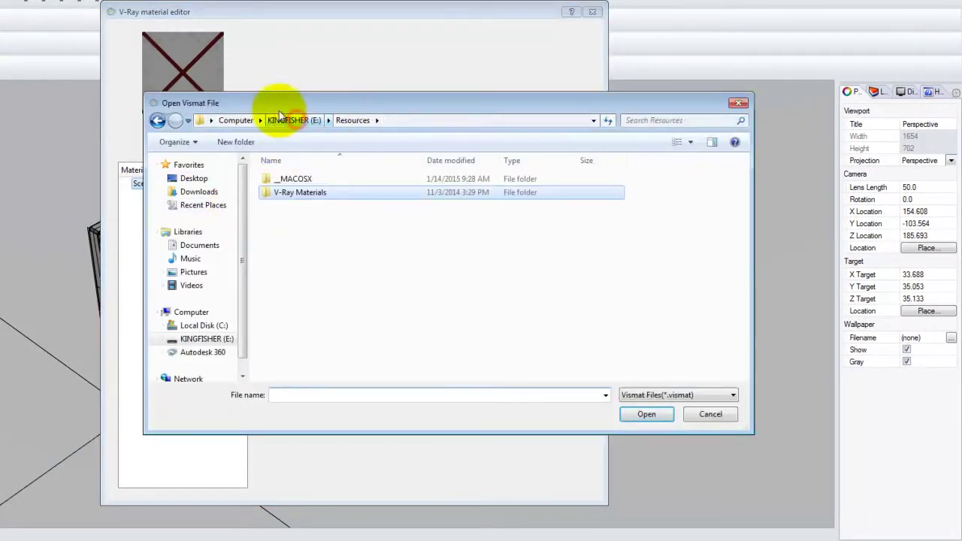
double_click(305, 192)
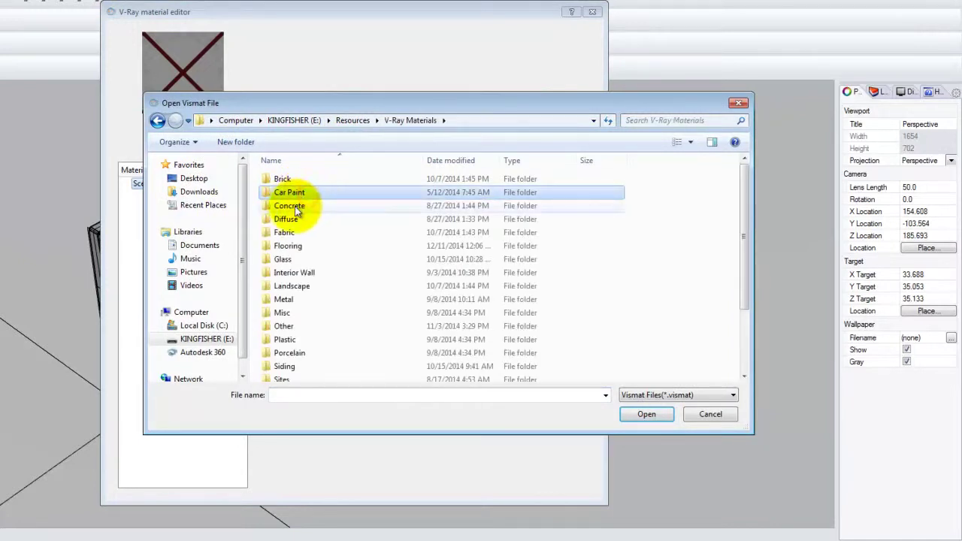
click(297, 205)
double_click(287, 208)
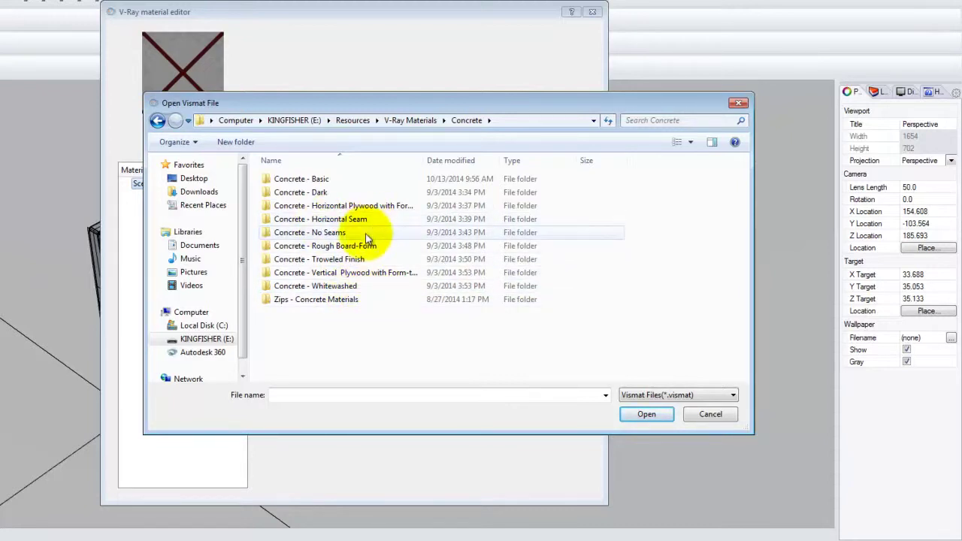
double_click(315, 232)
click(308, 179)
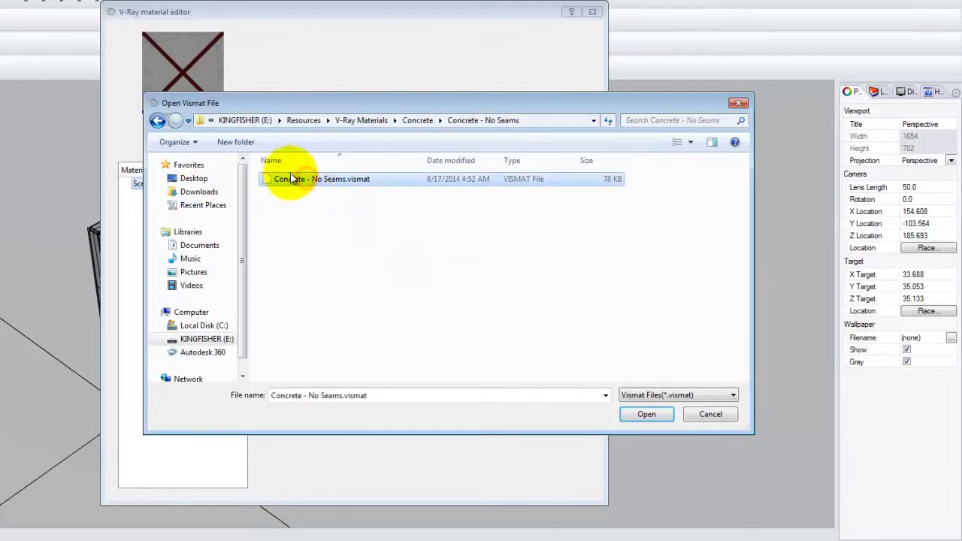
click(646, 415)
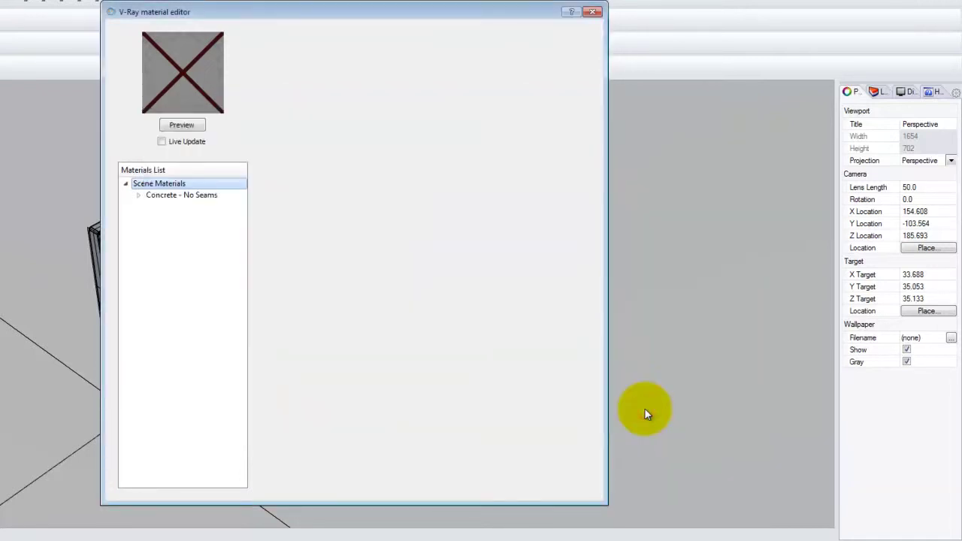
click(190, 195)
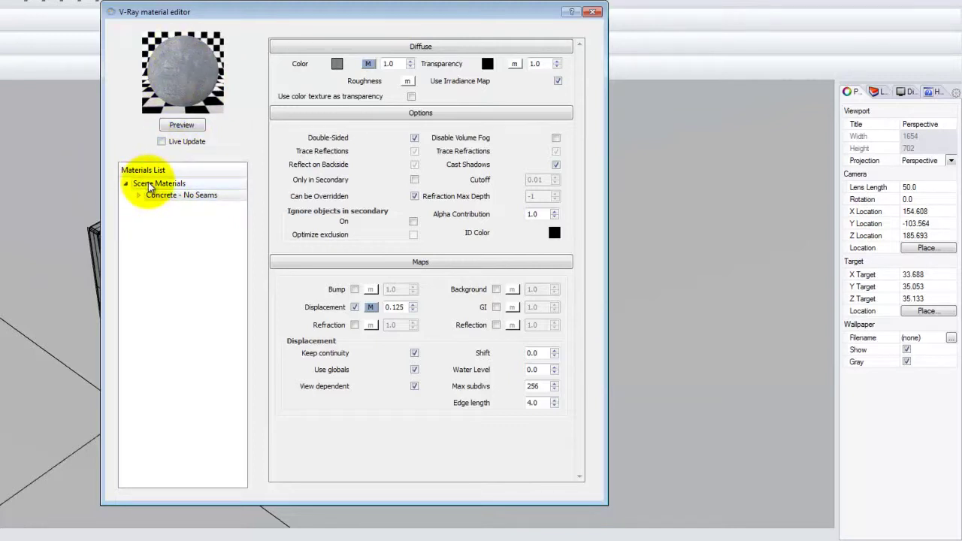
Step: Load Concrete - Rough Board-Form.vismat from the Concrete library as a second scene material, show its settings, and close the material editor
right_click(149, 185)
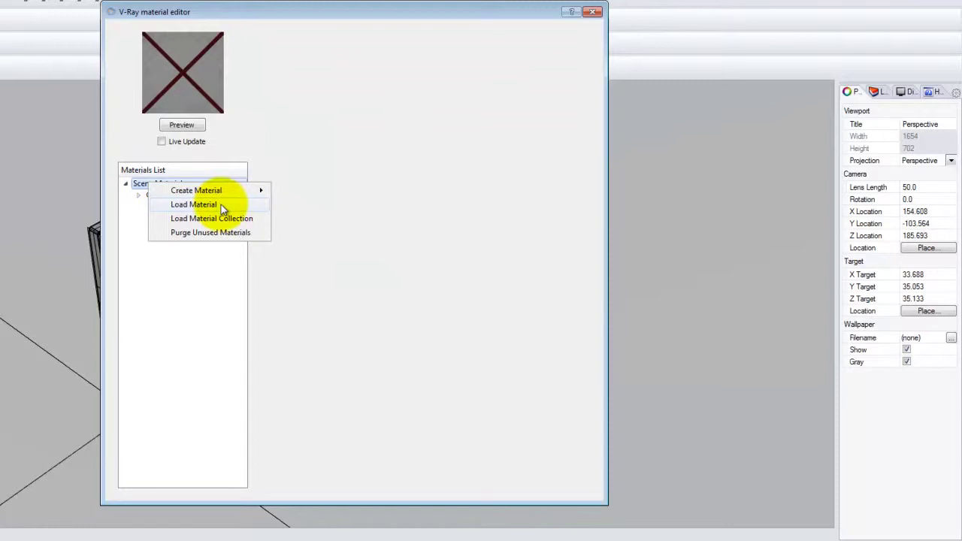
click(221, 205)
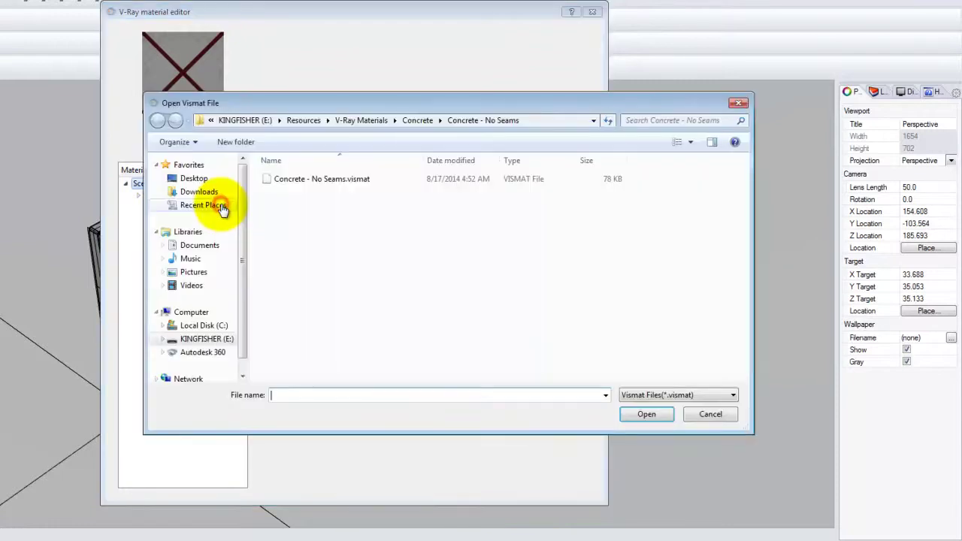
click(305, 120)
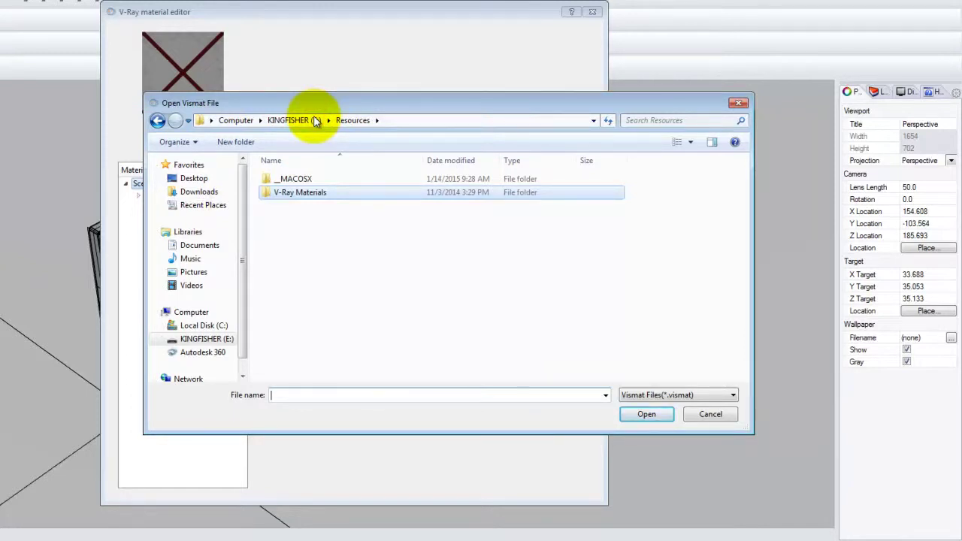
double_click(305, 195)
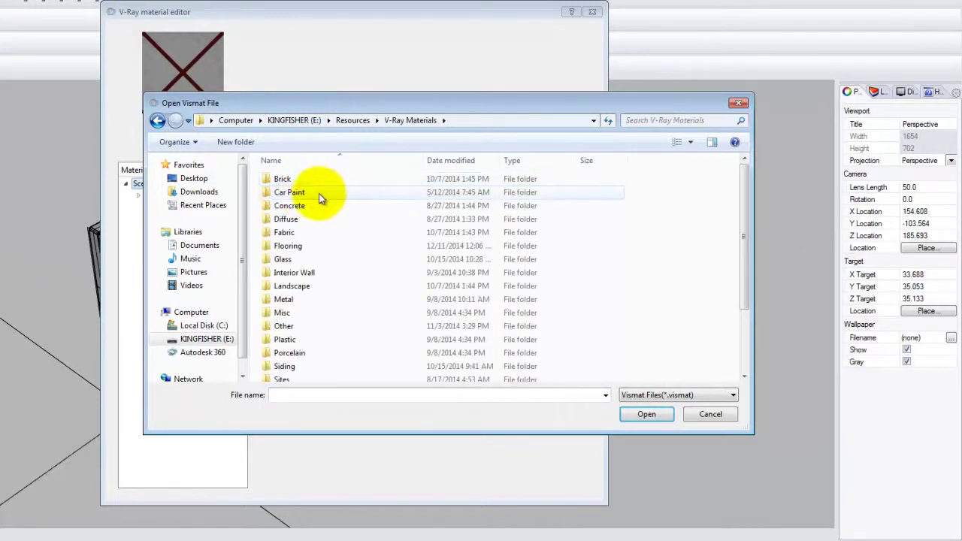
double_click(289, 207)
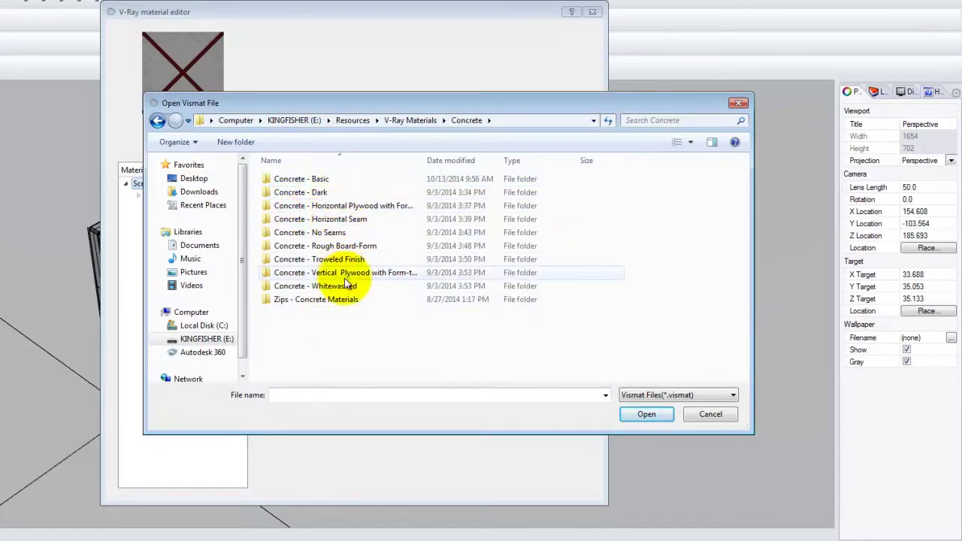
click(343, 246)
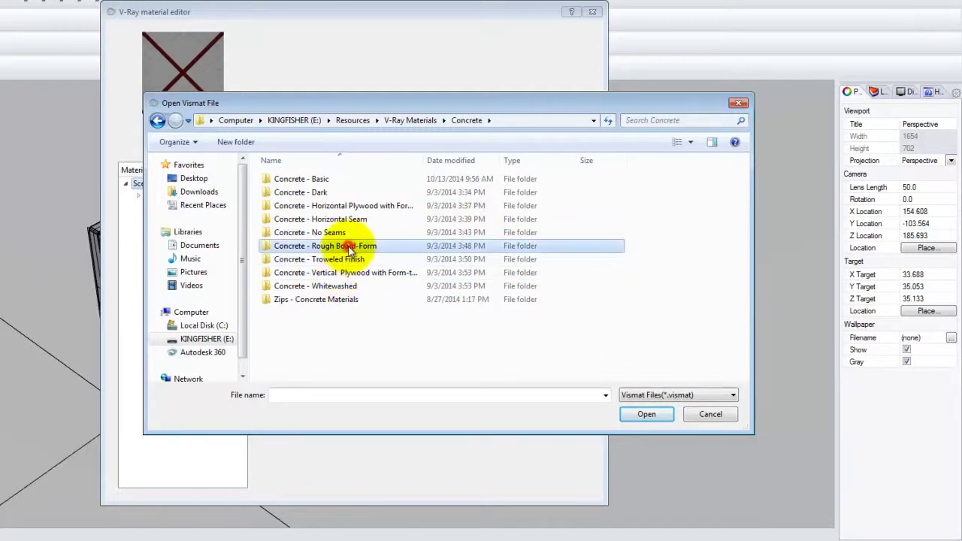
double_click(320, 248)
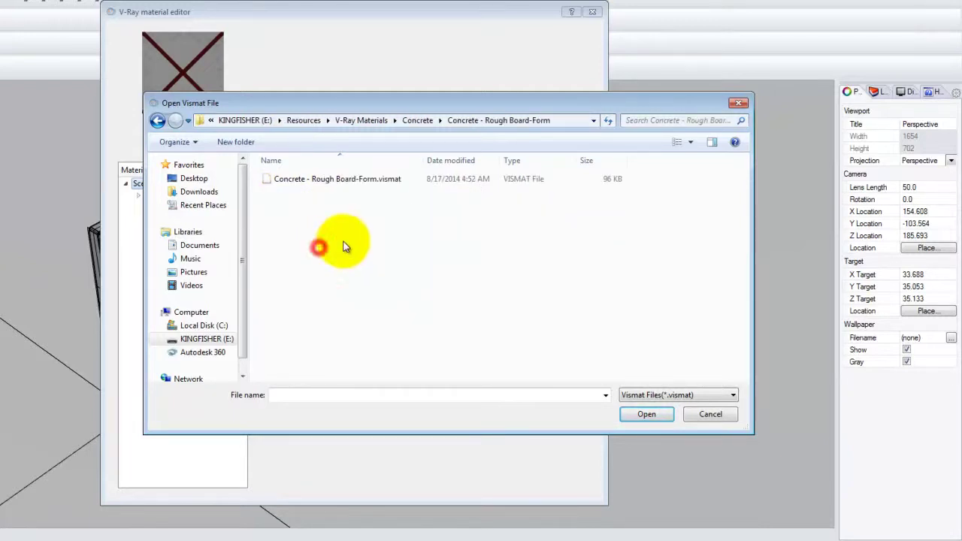
click(328, 180)
click(665, 422)
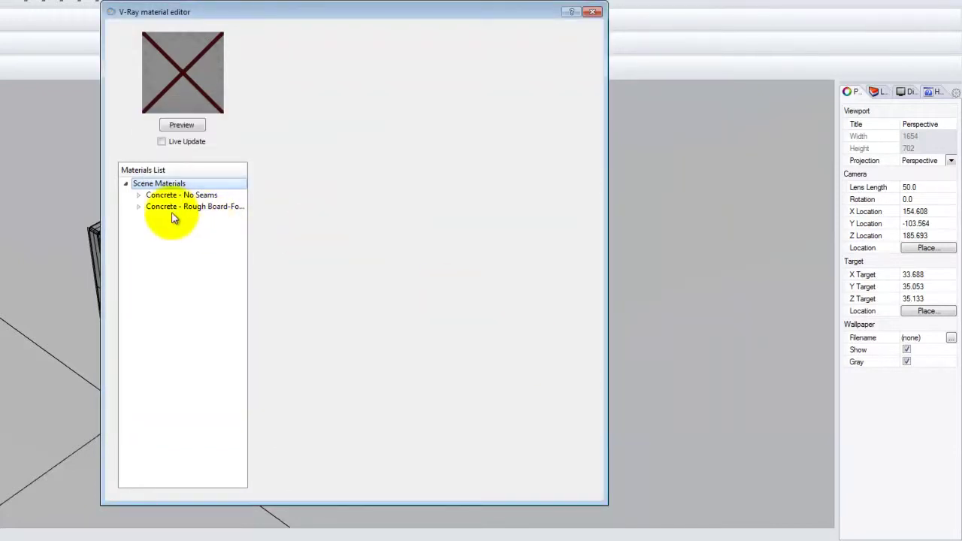
click(173, 209)
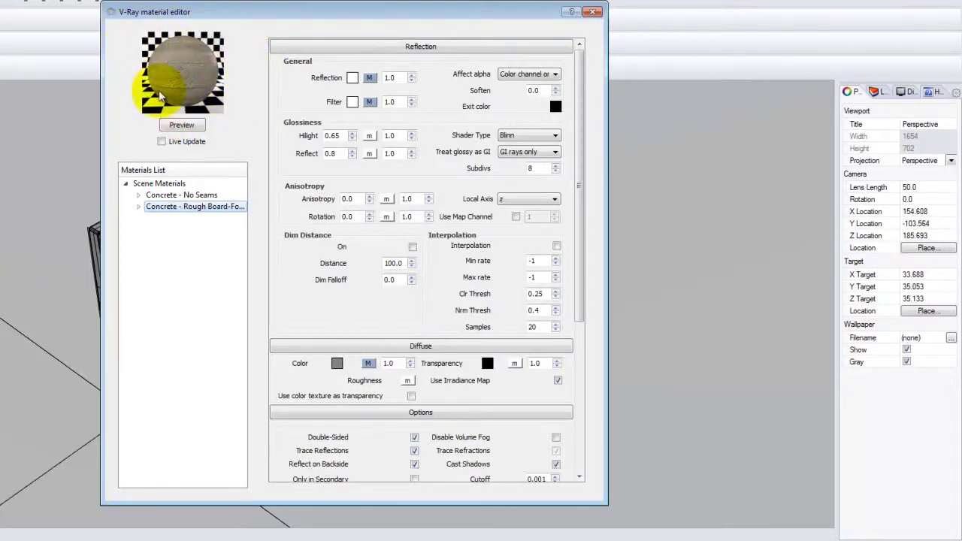
drag(251, 16, 576, 46)
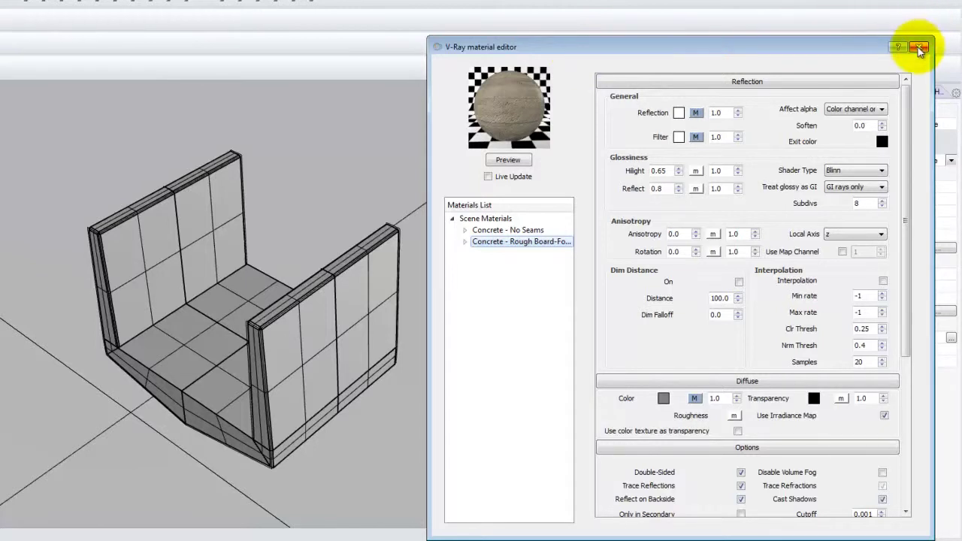
click(918, 47)
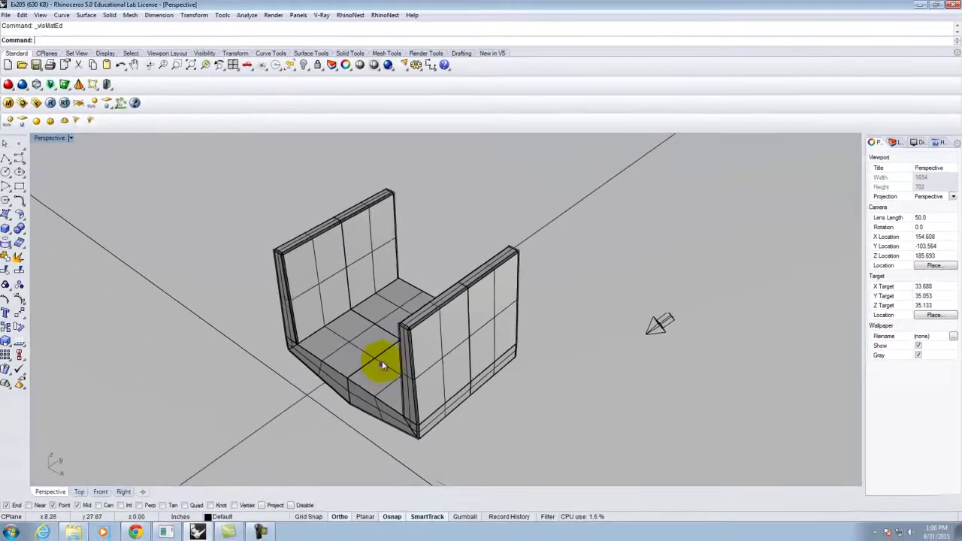
Step: Select only the V-Ray infinite plane, move it to Layer 01, and deselect it
right_drag(223, 373, 227, 321)
right_drag(383, 323, 384, 309)
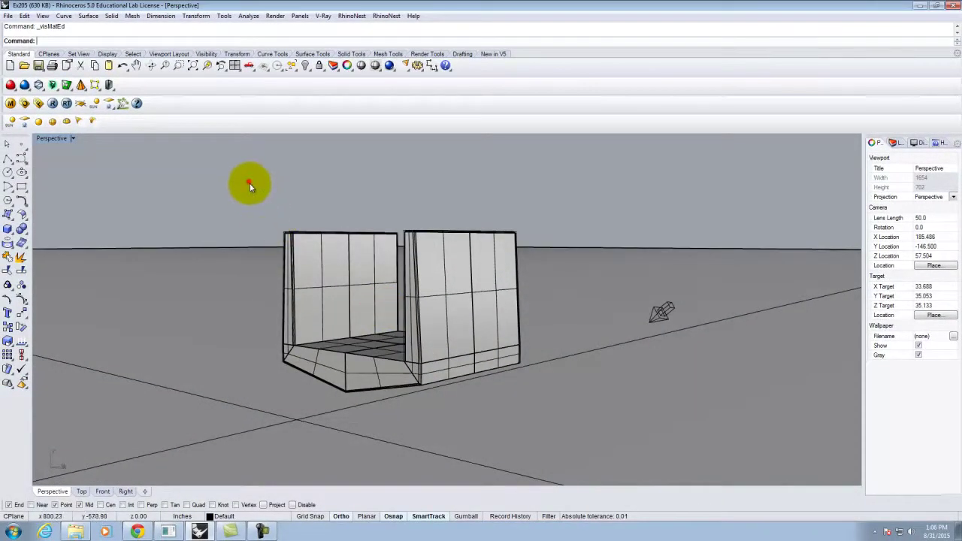
key(ctrl+a)
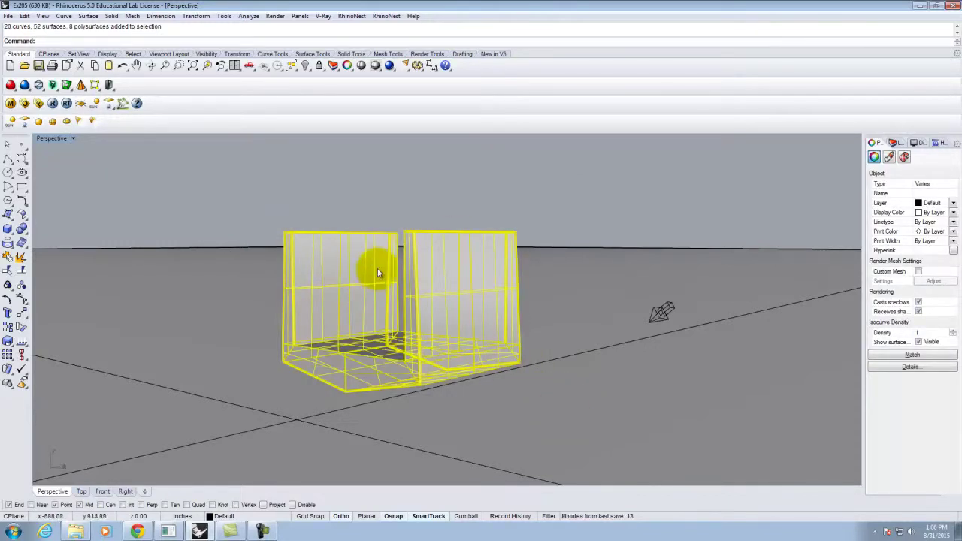
click(562, 293)
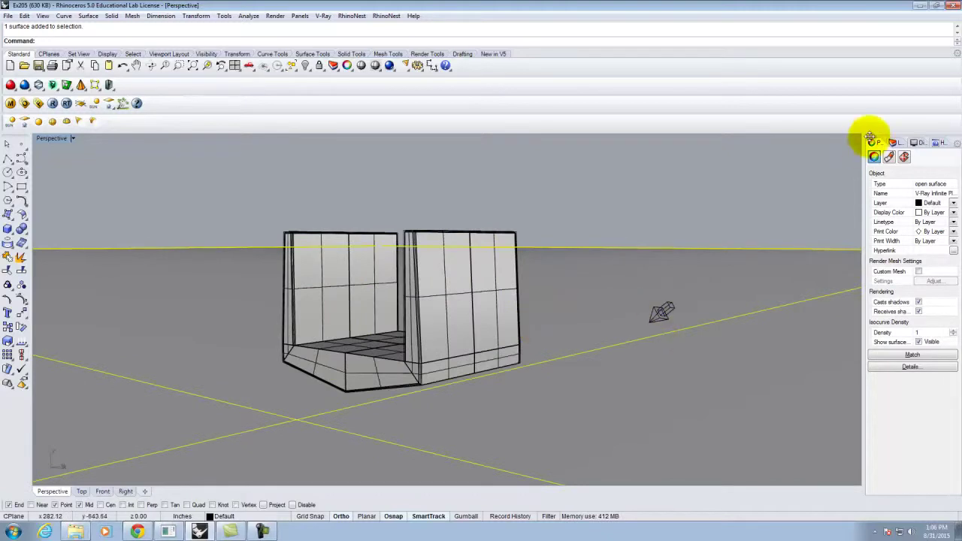
click(896, 142)
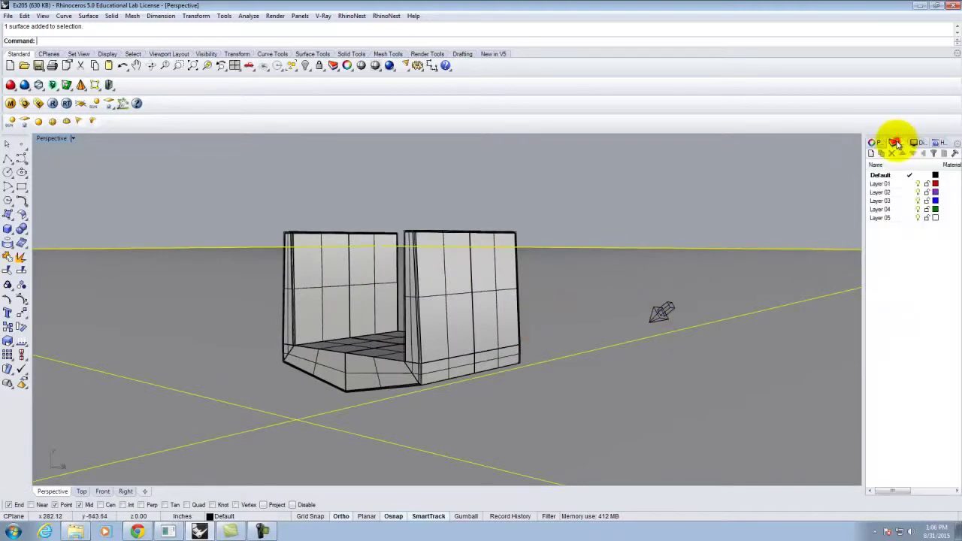
right_click(885, 186)
click(901, 361)
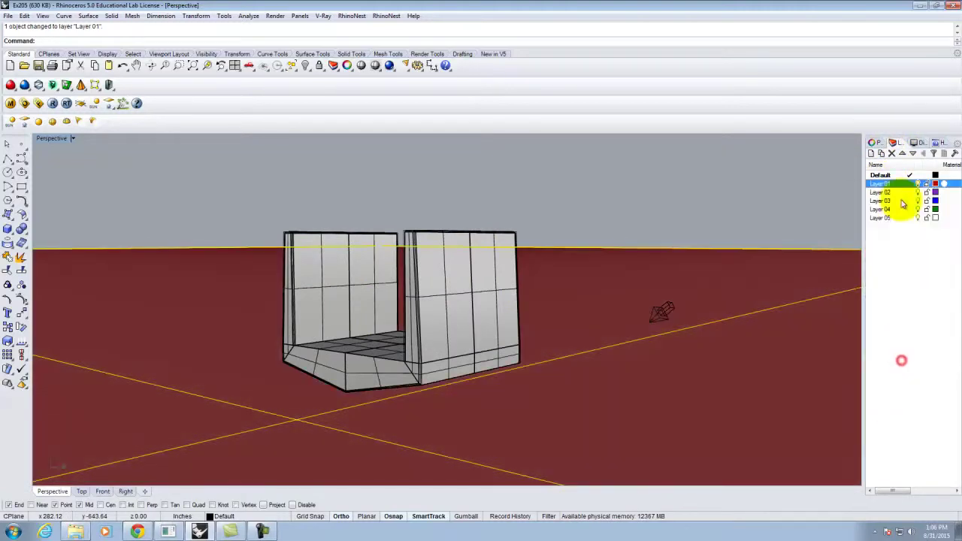
click(783, 180)
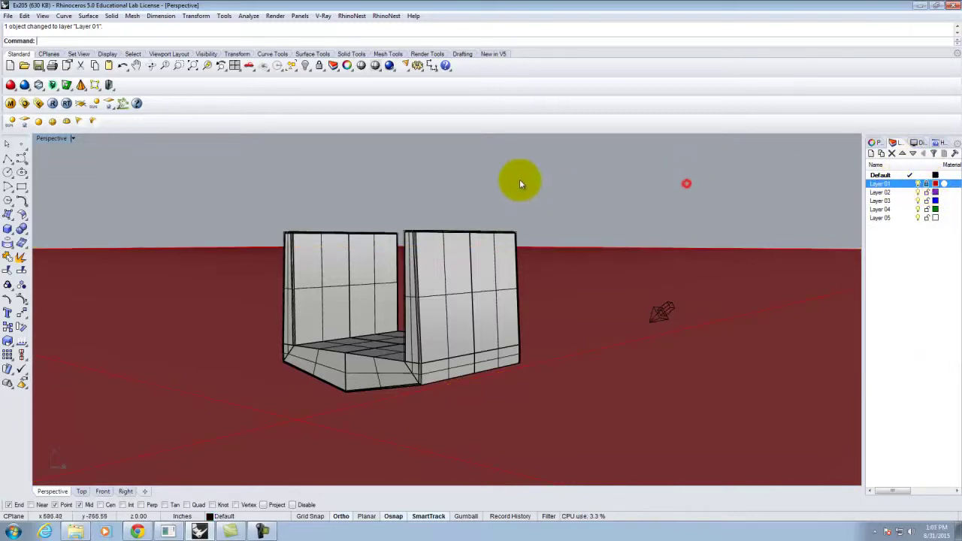
Step: Select the whole U-shaped model without the plane, apply the Concrete - No Seams material to it, and close the material editor
right_drag(442, 186, 236, 225)
drag(173, 160, 580, 464)
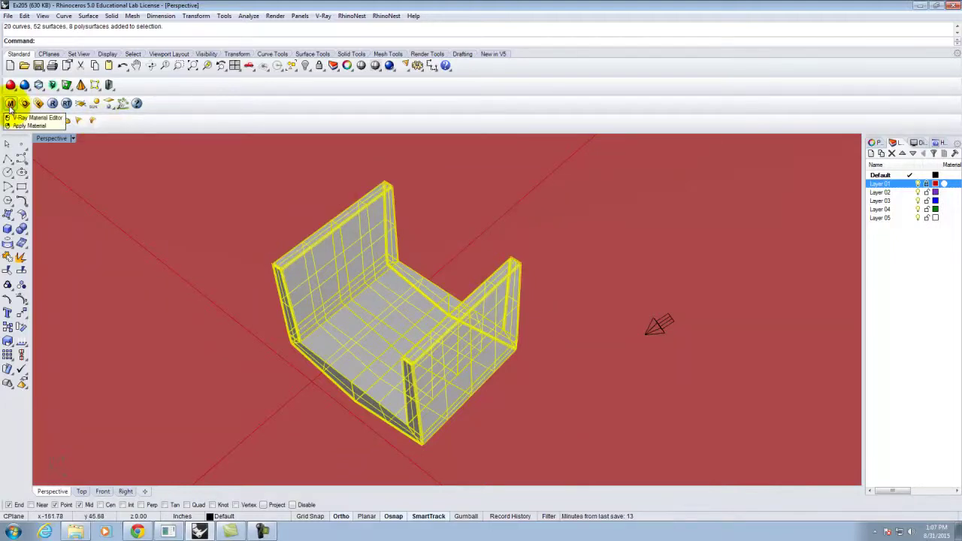
click(10, 104)
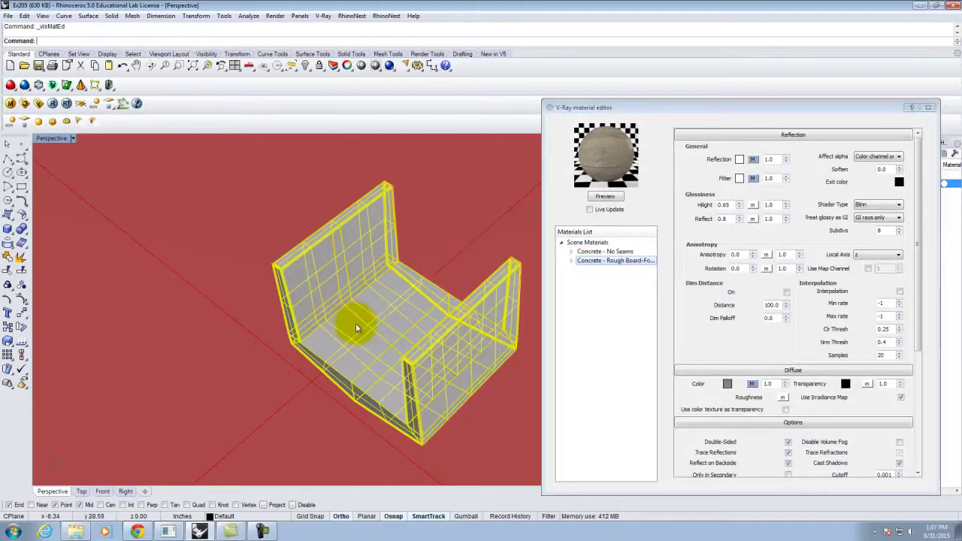
click(613, 252)
right_click(624, 253)
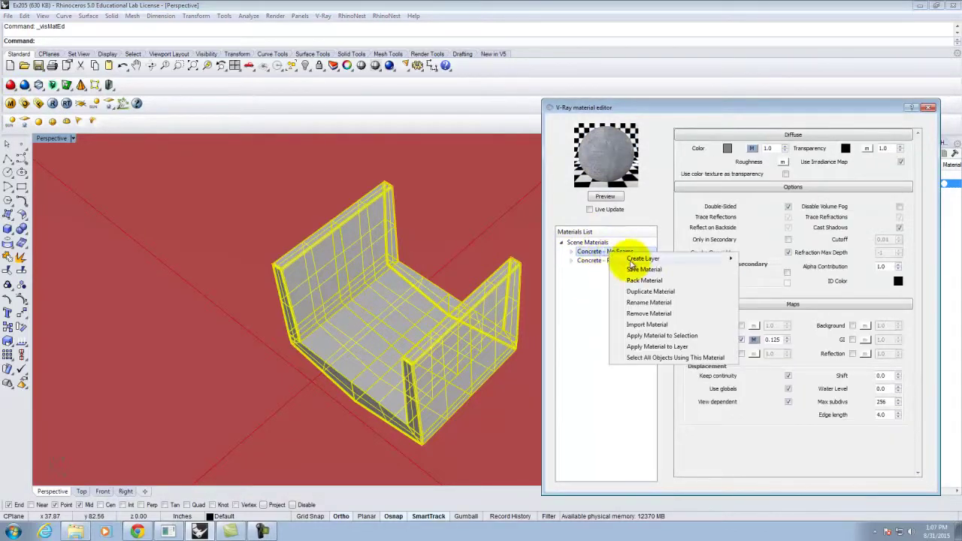
click(662, 336)
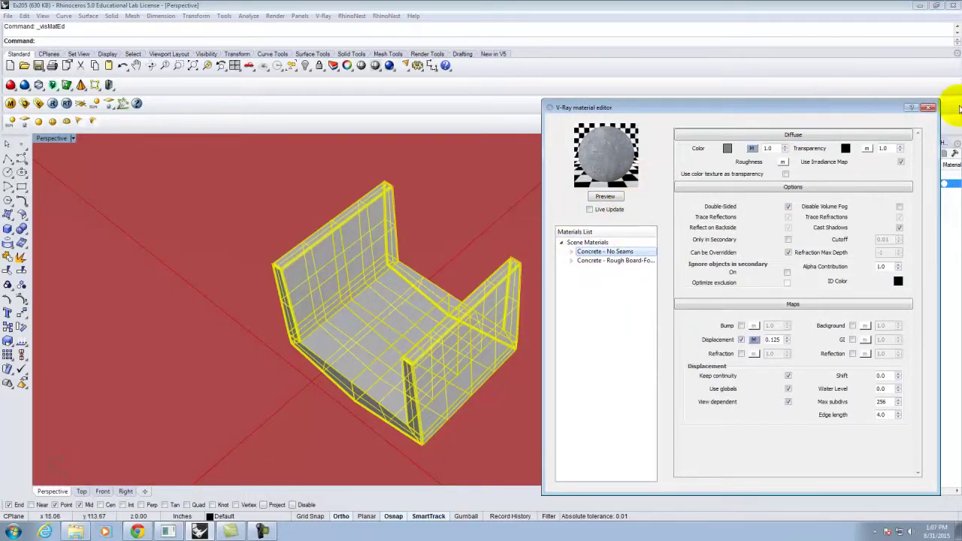
click(928, 109)
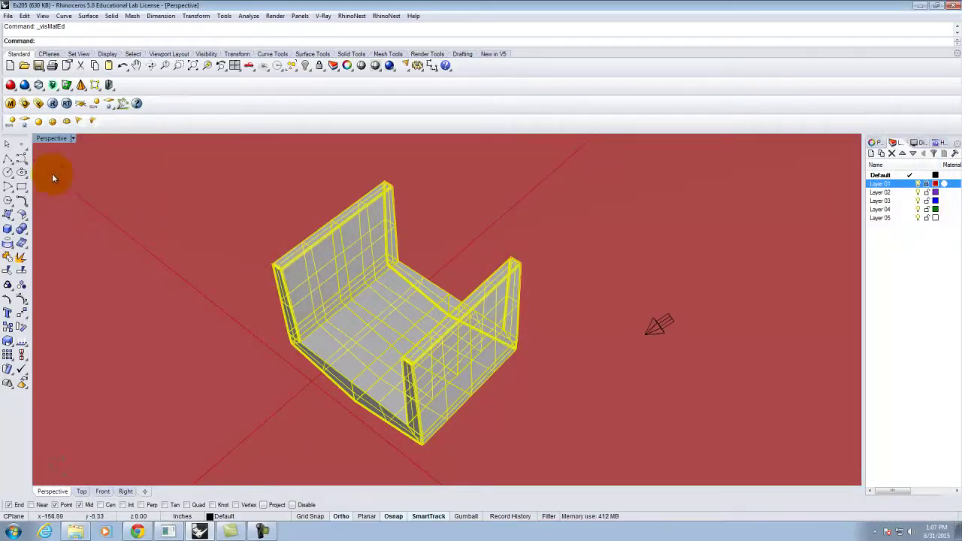
Step: Review the V-Ray global switches and set the environment's reflection/refraction background color to White
click(25, 106)
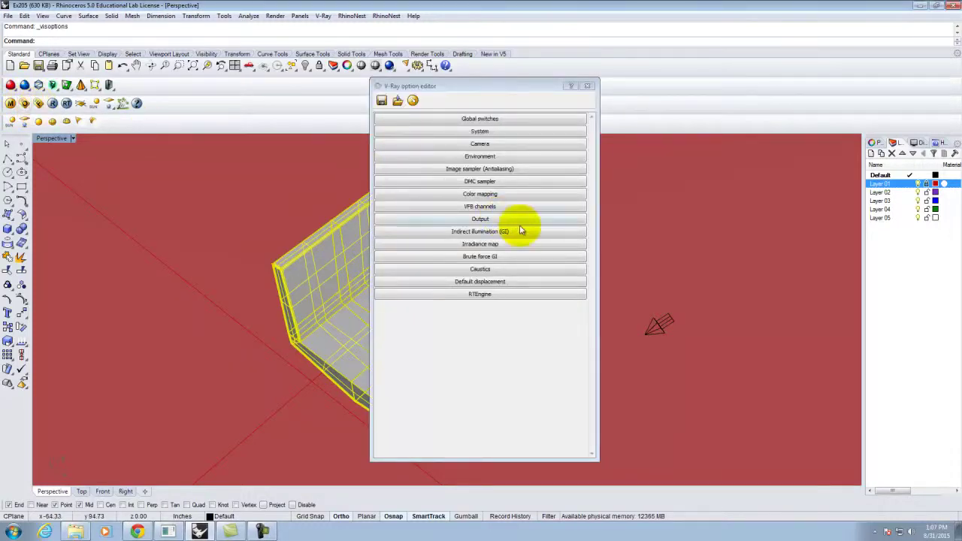
click(540, 120)
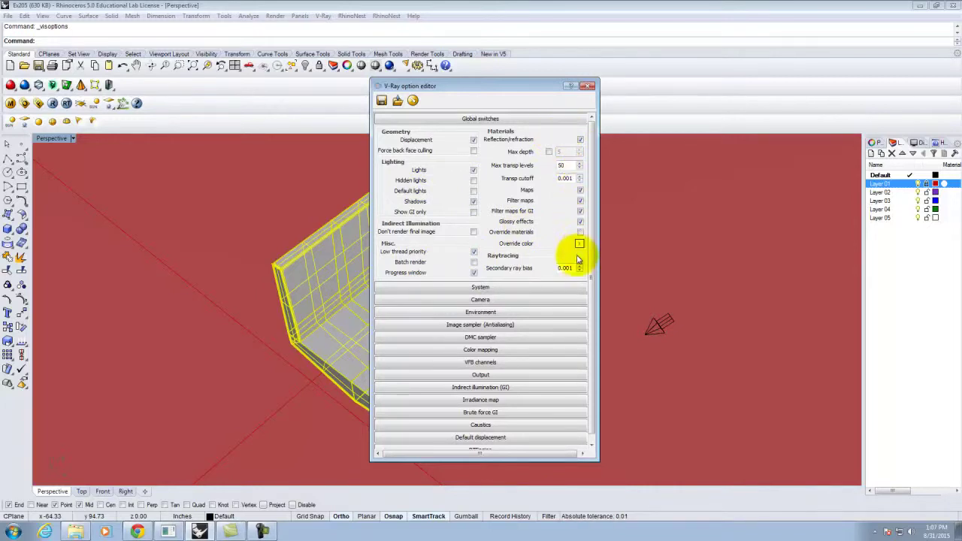
click(439, 118)
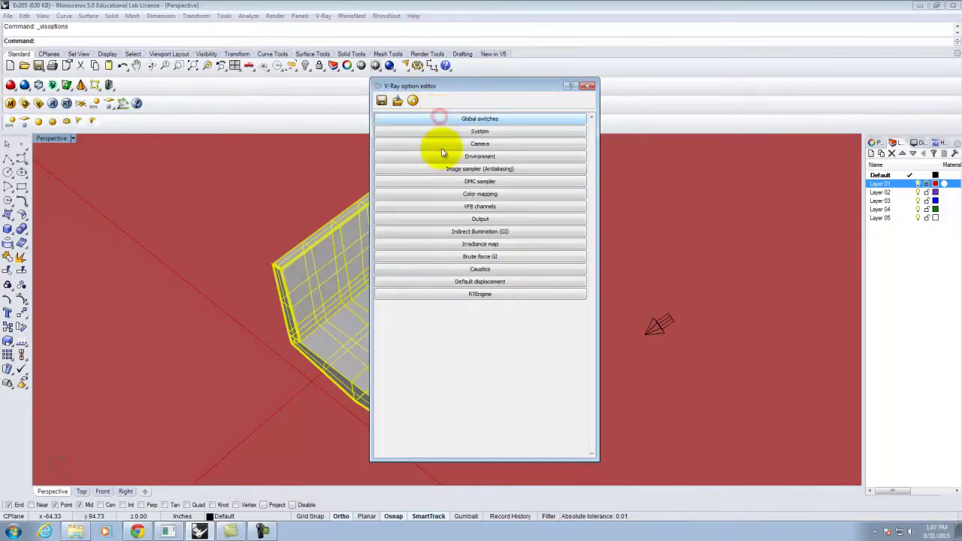
click(448, 156)
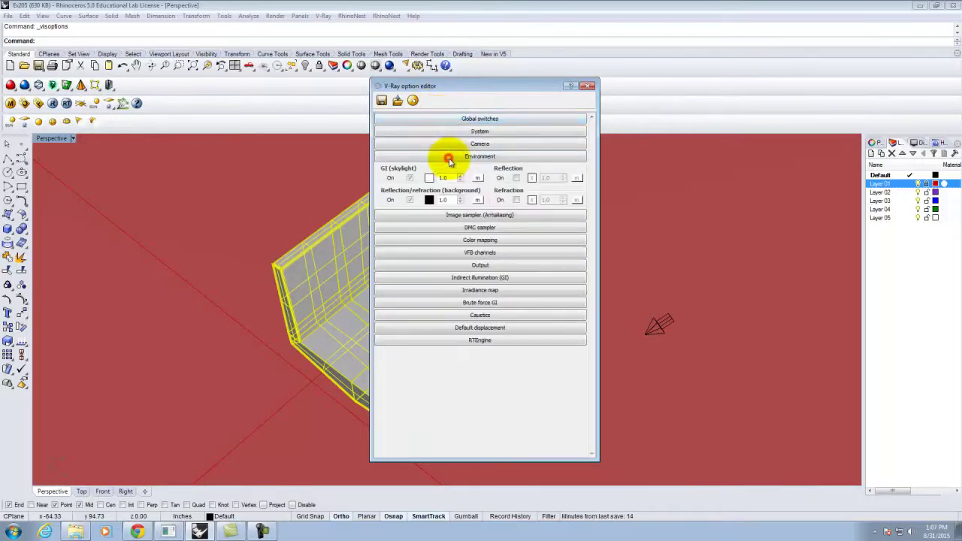
click(430, 200)
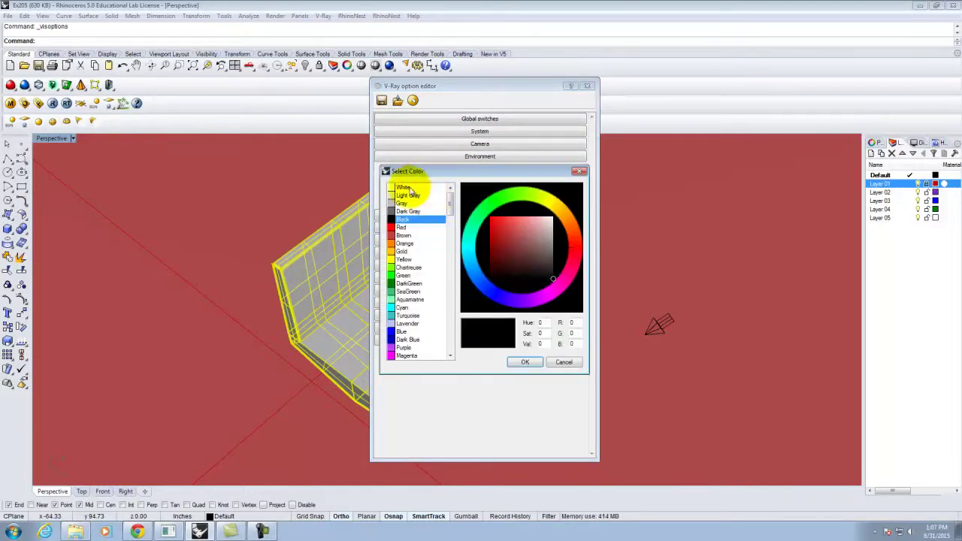
click(415, 187)
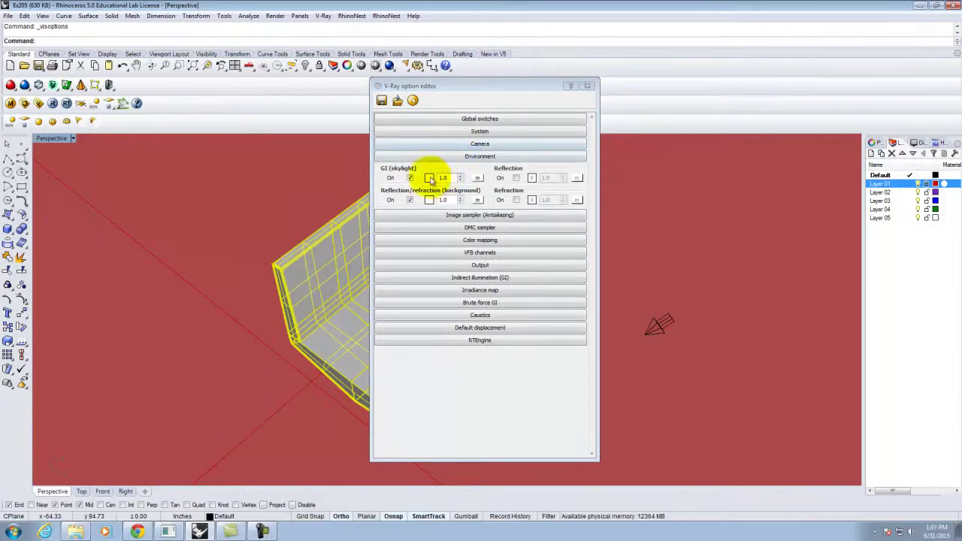
click(467, 157)
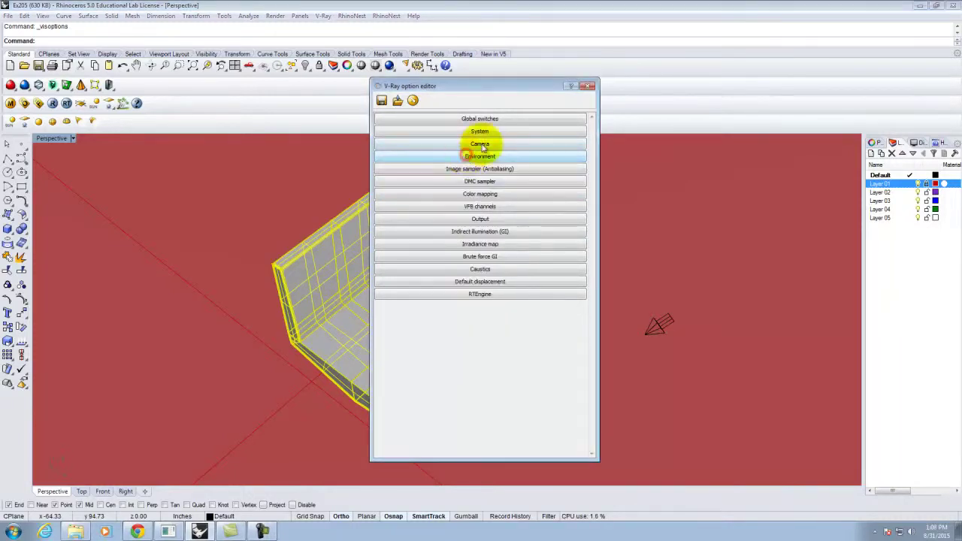
Step: Check the output size settings, close the render options, and render the Perspective view to inspect the concrete texture
click(487, 218)
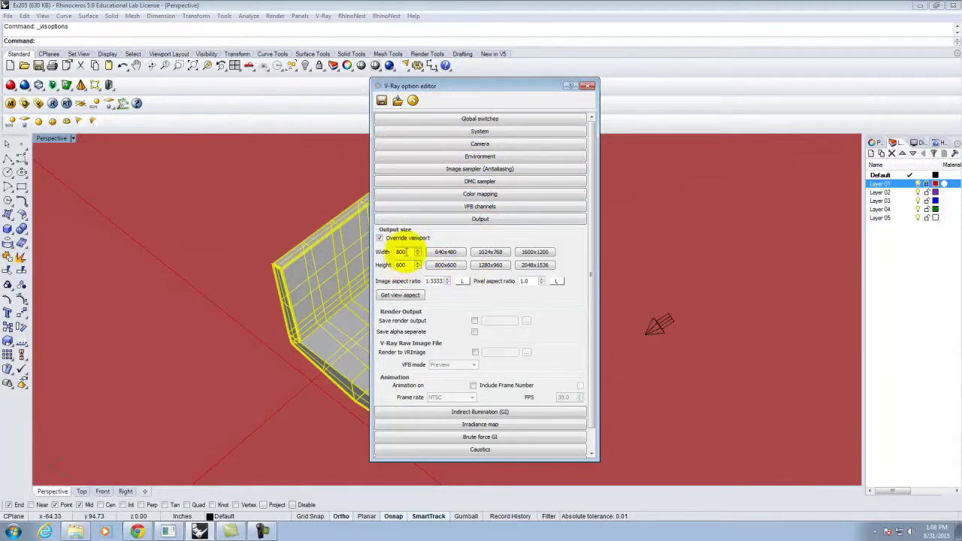
click(470, 221)
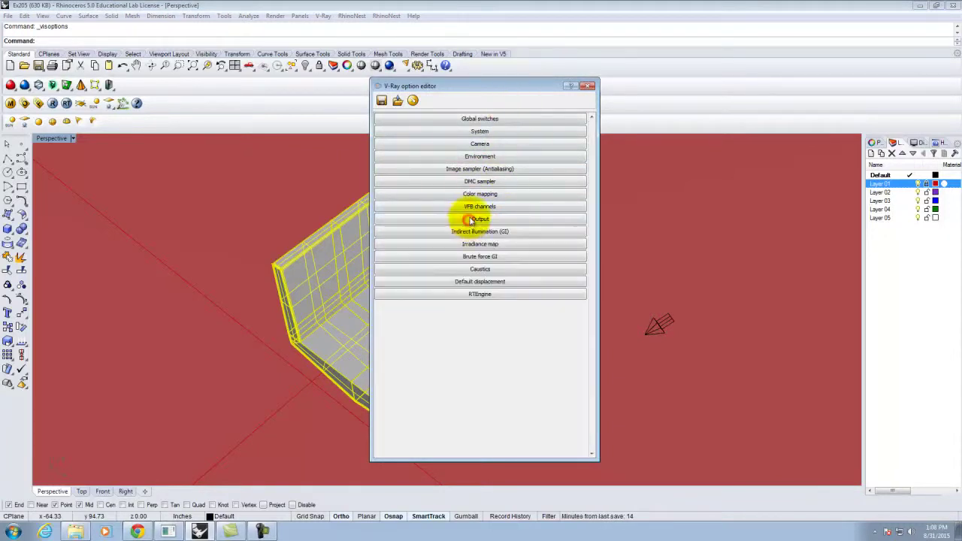
click(588, 87)
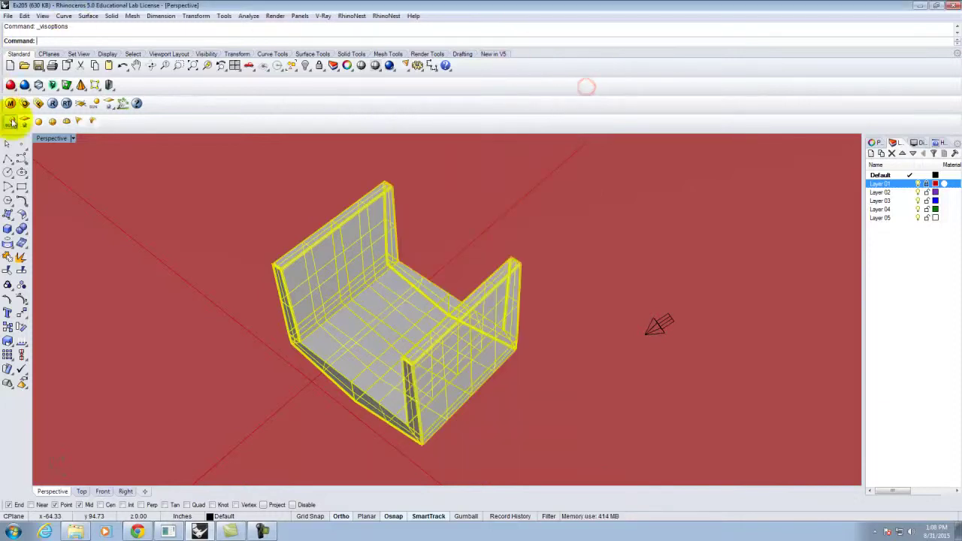
click(51, 107)
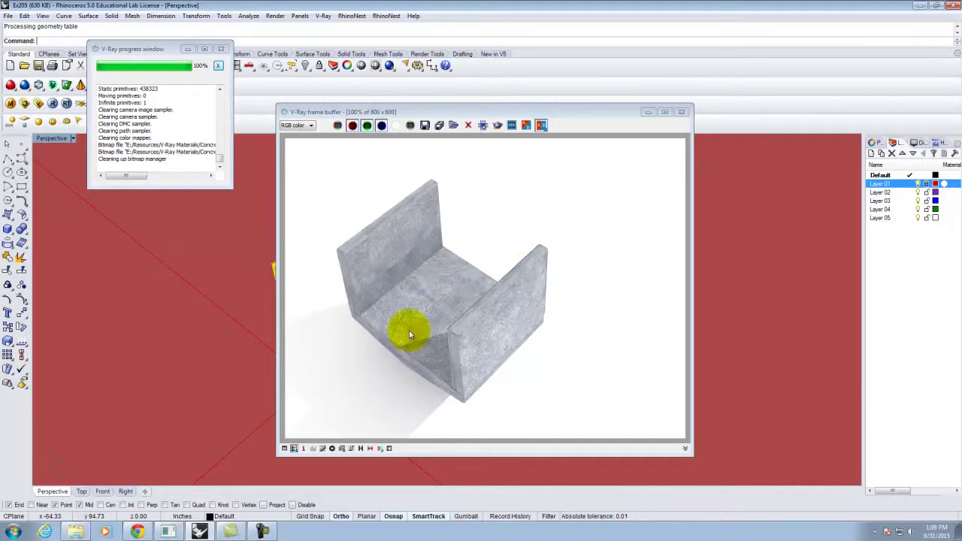
click(682, 113)
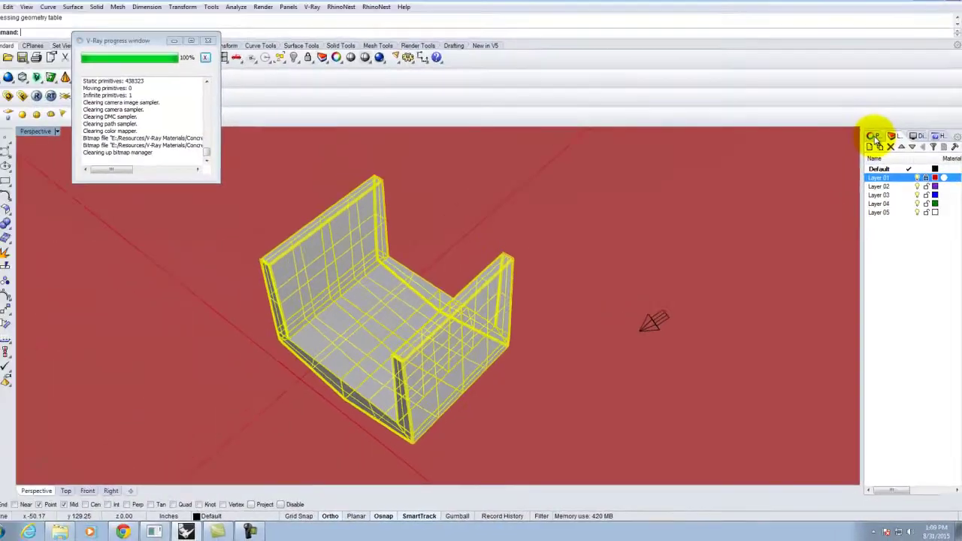
Step: Show the texture mapping properties of the selected U-shaped model
click(876, 144)
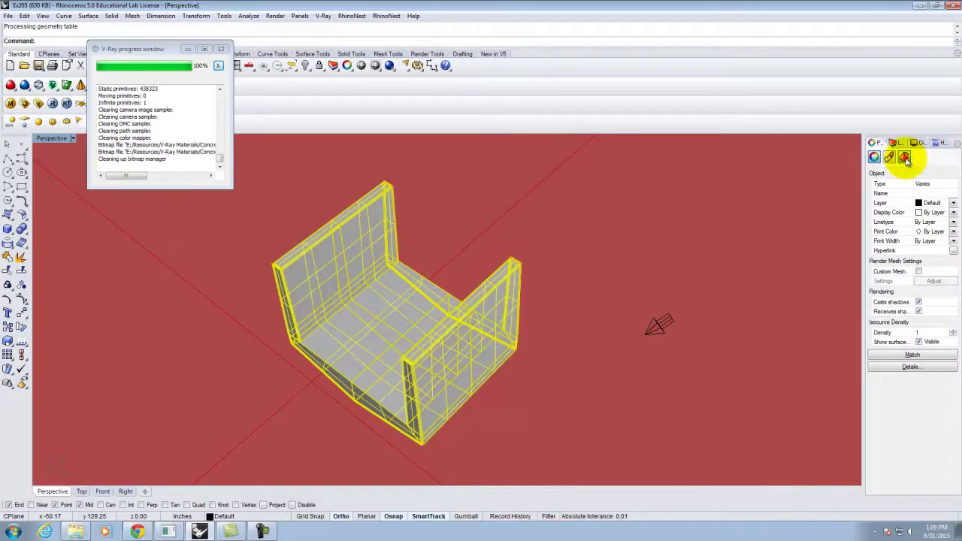
click(905, 157)
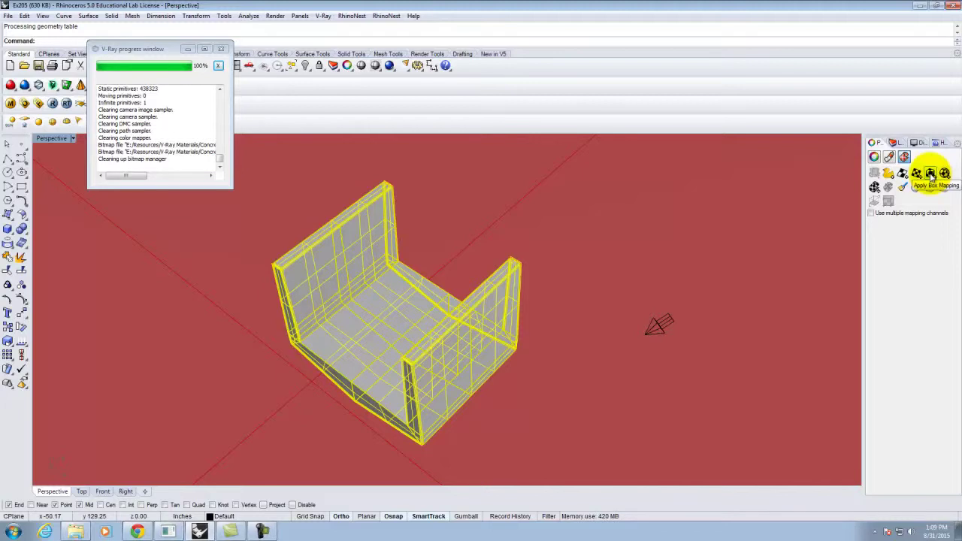
click(931, 175)
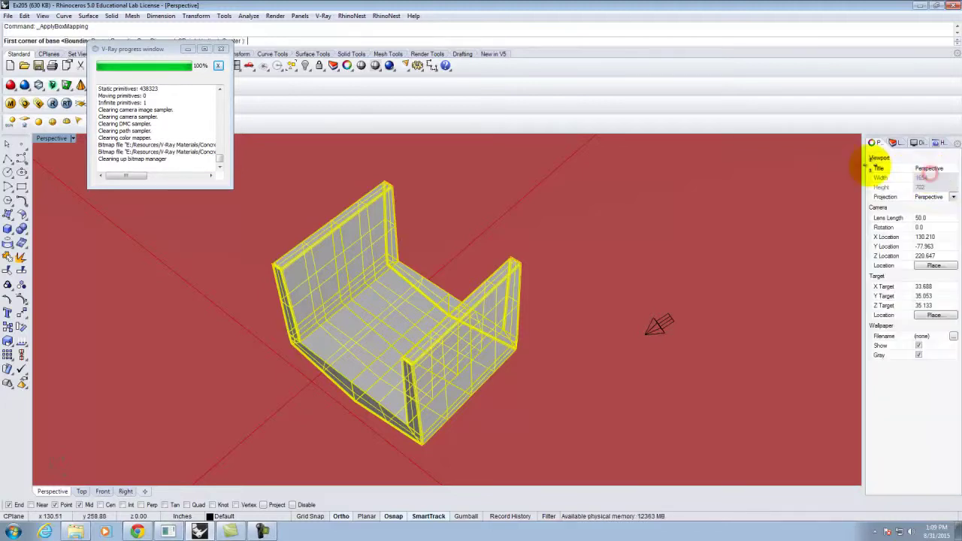
drag(157, 47, 589, 72)
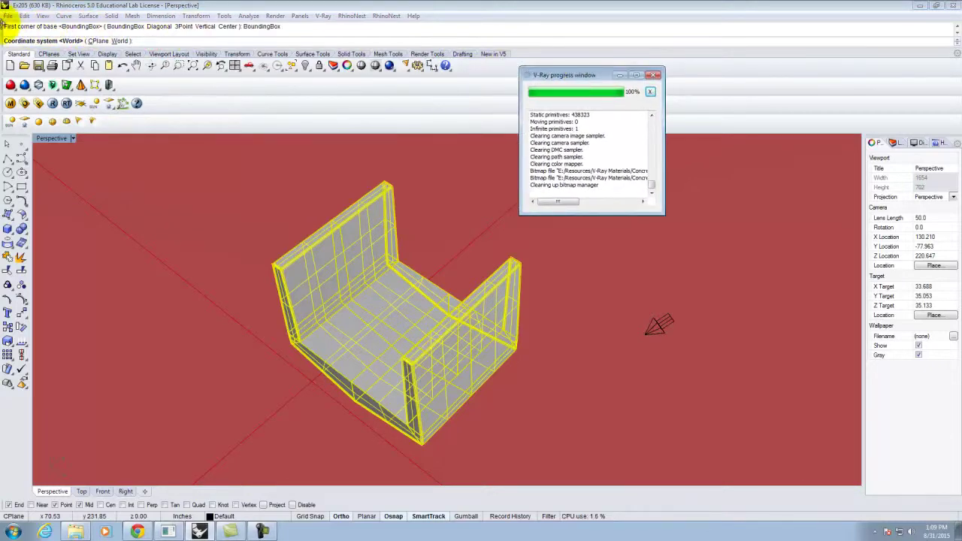
key(Escape)
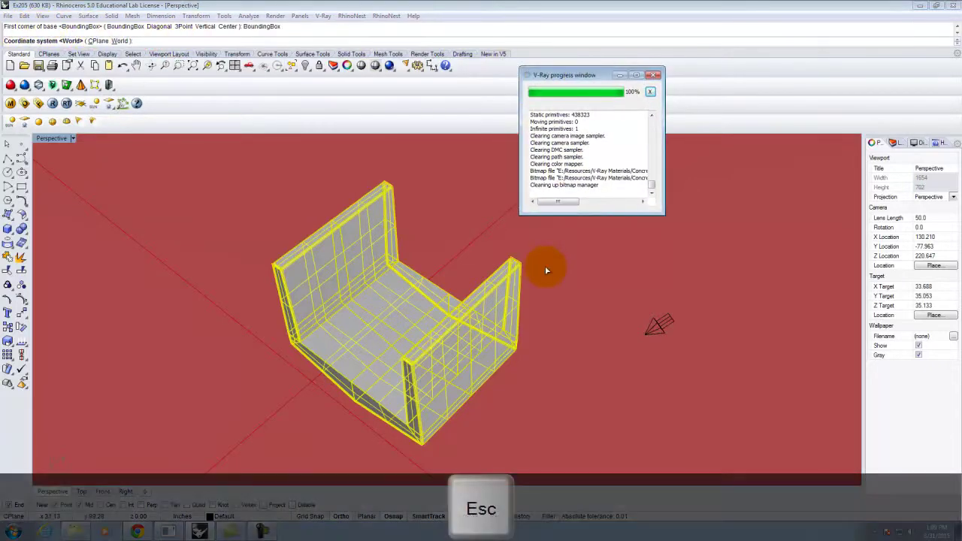
key(Escape)
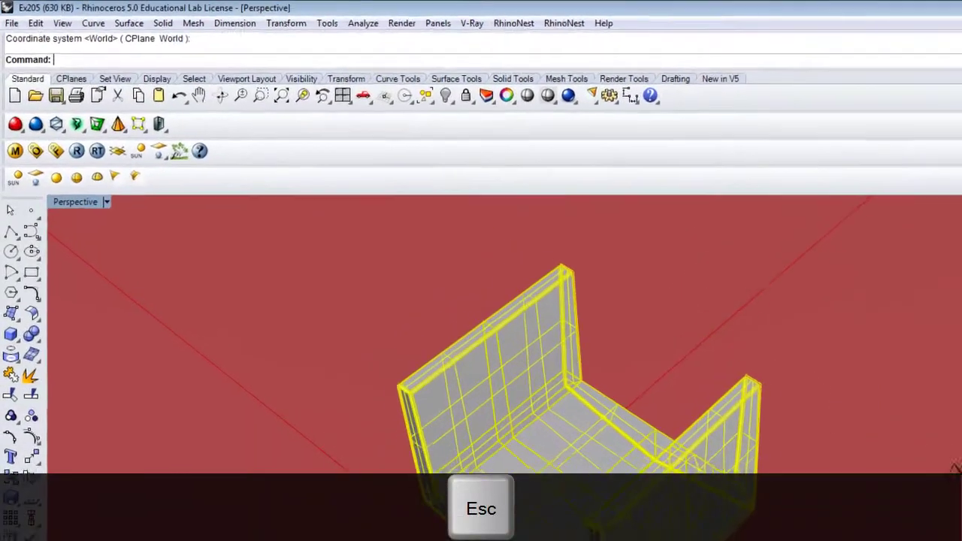
Step: Apply capped box mapping to the selected model using its bounding box and the World coordinate system, and render the result
key(Return)
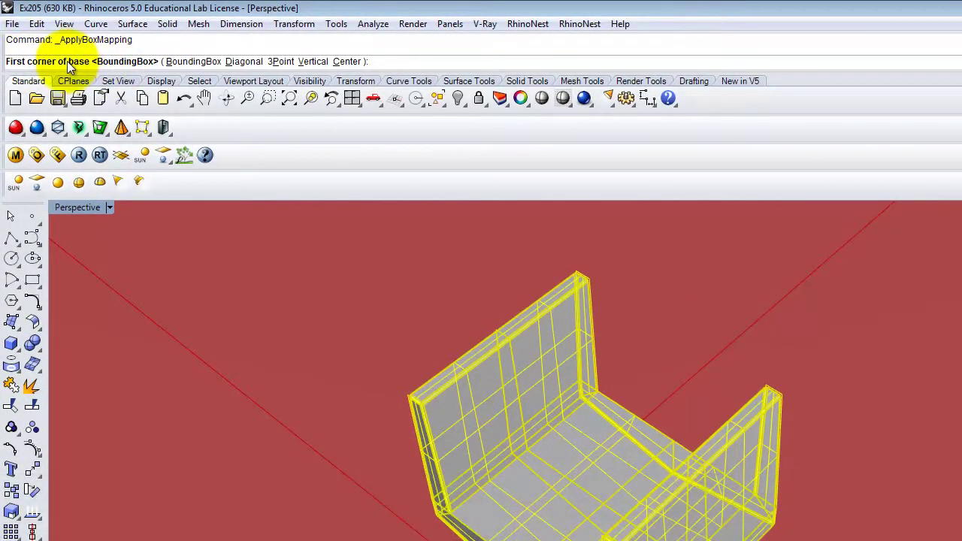
click(186, 63)
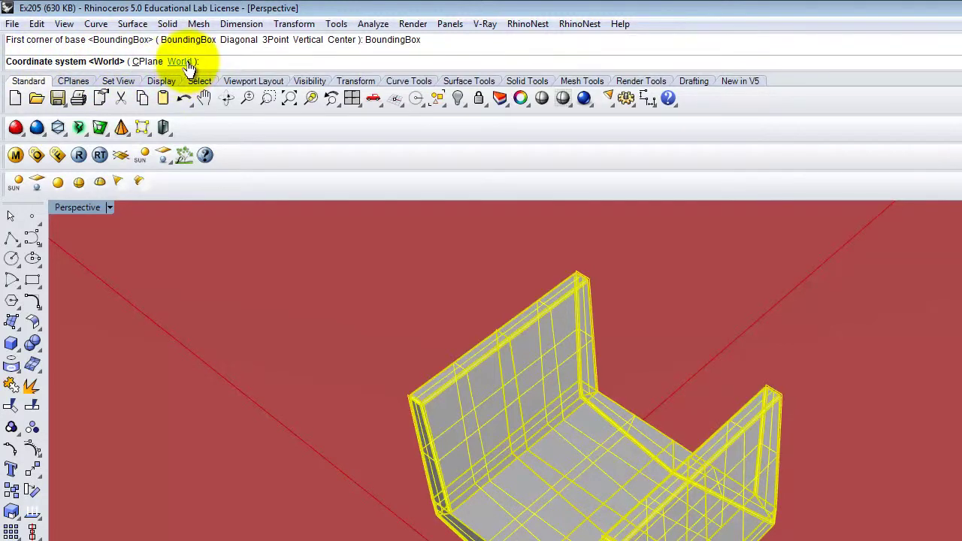
click(181, 61)
click(81, 61)
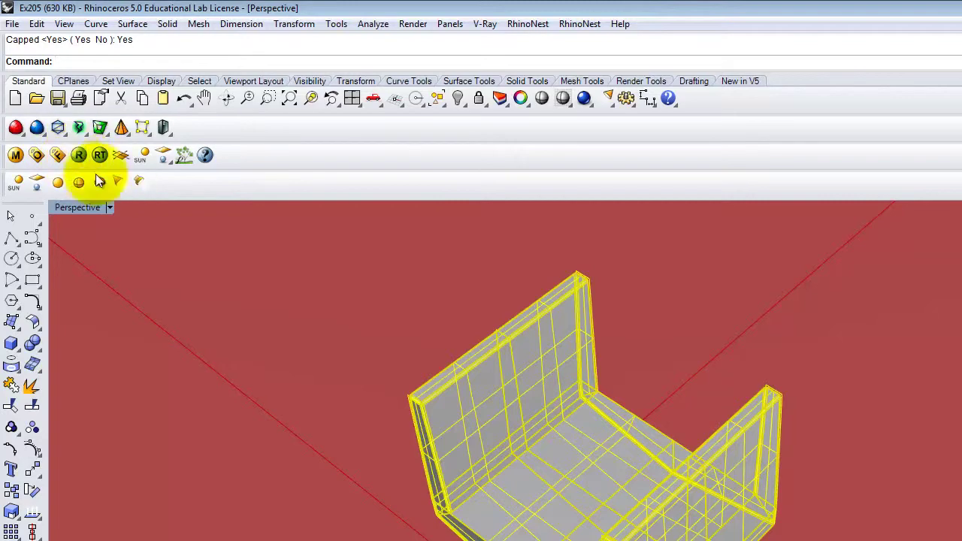
click(80, 157)
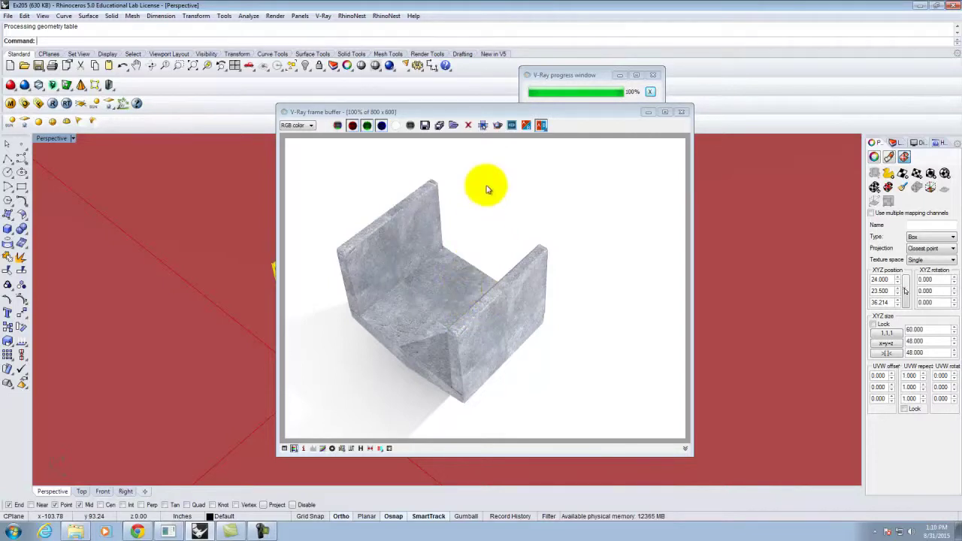
click(681, 111)
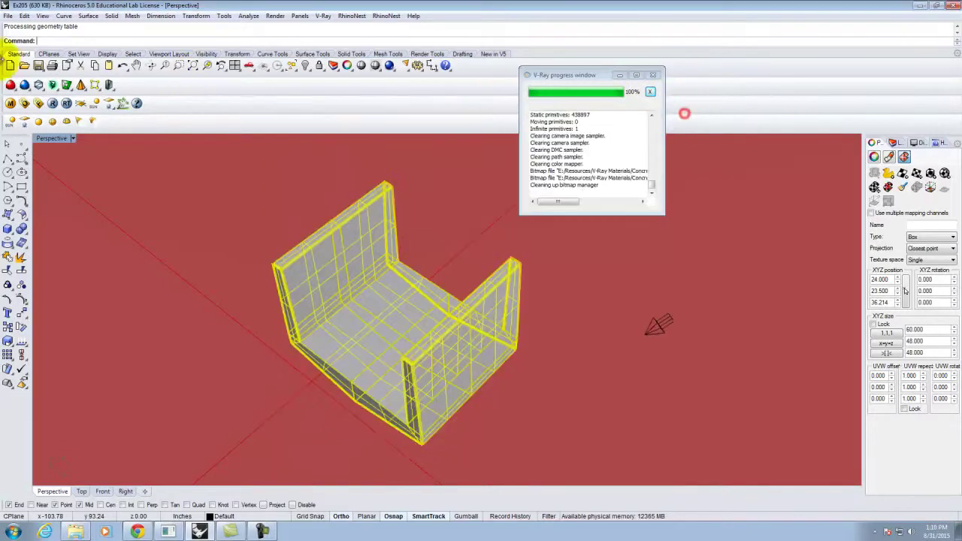
Step: Apply the Concrete - Rough Board-Form material to the selected model, close the material editor, and render the Perspective view
click(10, 105)
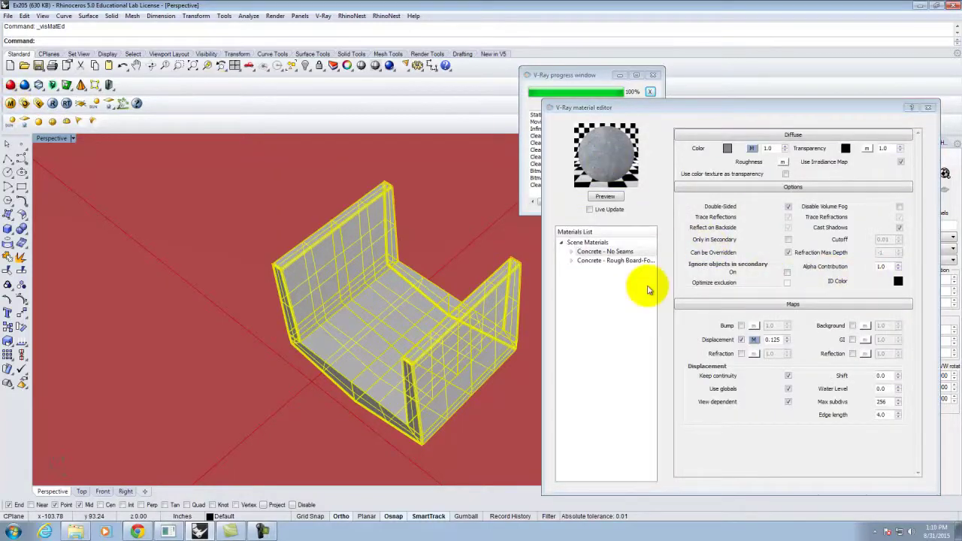
right_click(627, 261)
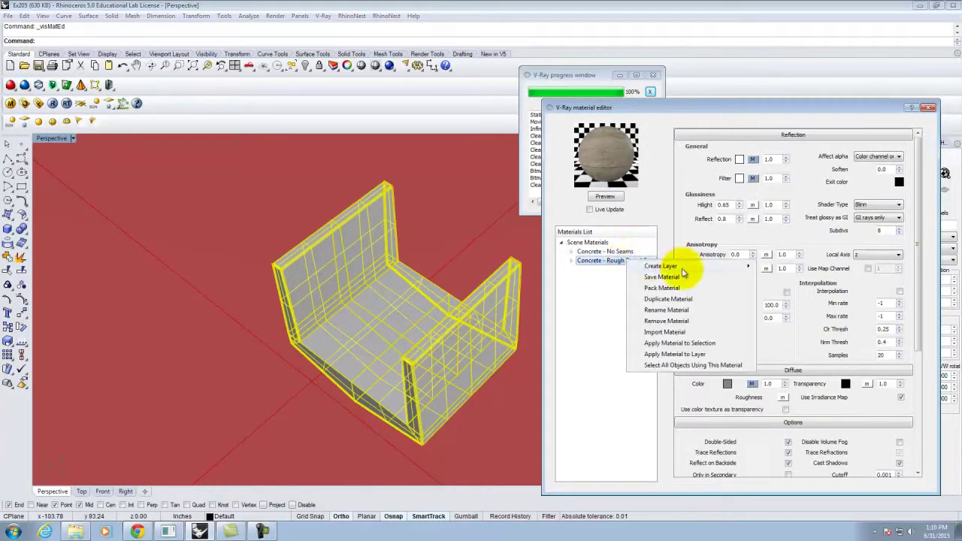
click(693, 343)
click(930, 108)
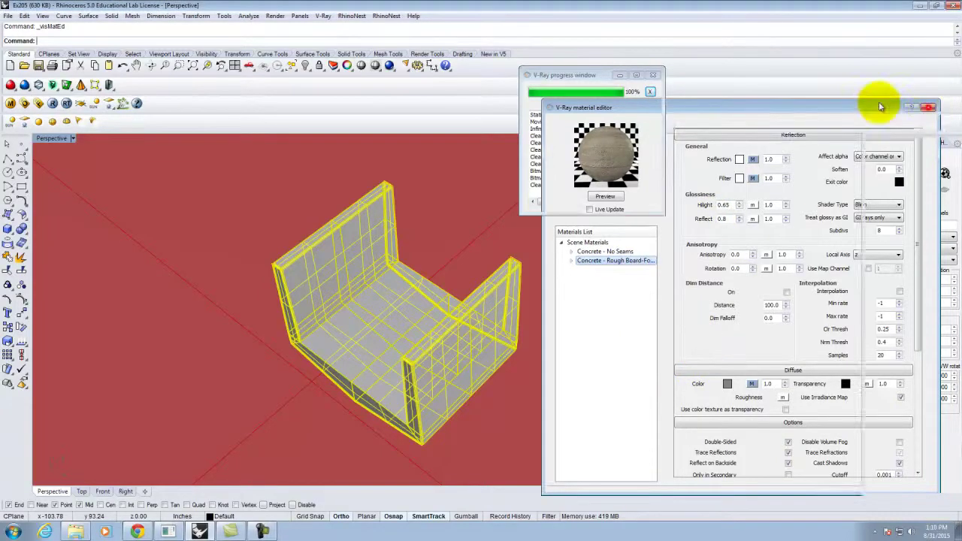
click(54, 105)
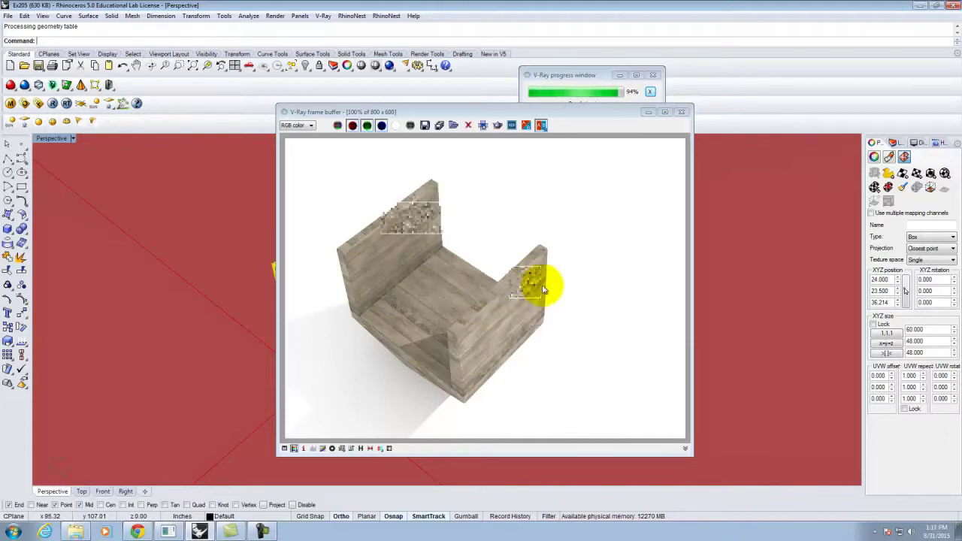
click(682, 111)
Step: Render the board-form concrete model from a lower, closer viewpoint near ground level
right_drag(580, 243, 386, 318)
scroll(387, 318, up, 2)
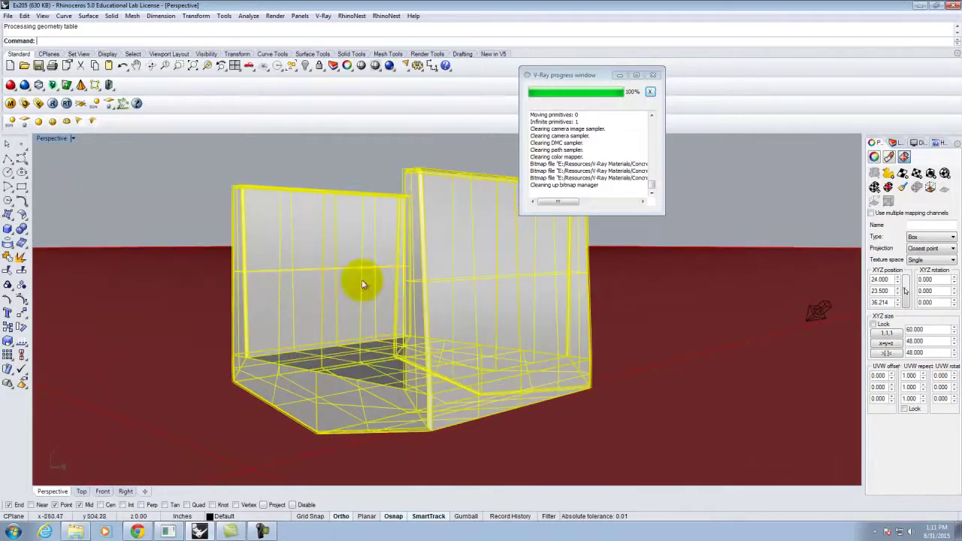
click(53, 104)
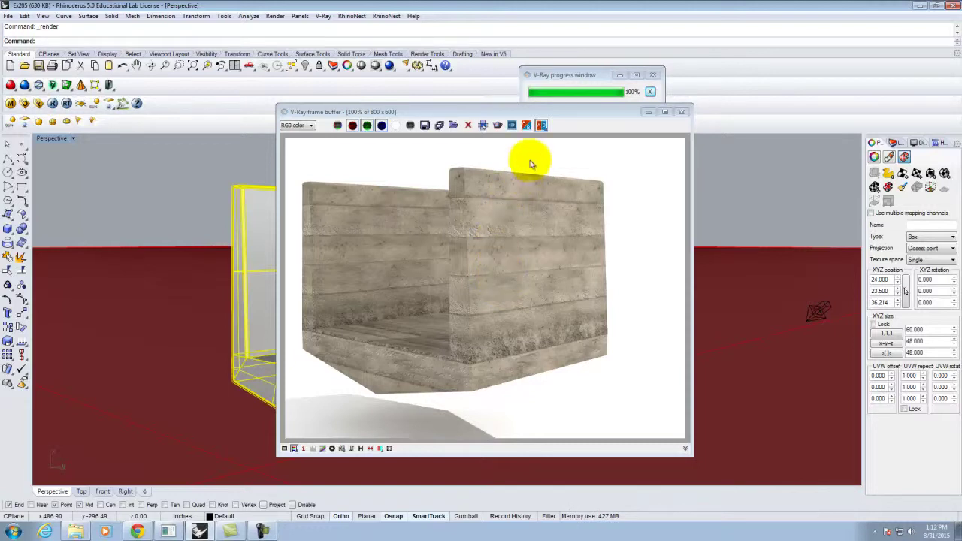
Step: Save the rendered image as the JPEG file Ex205 in the A136 folder, and close the frame buffer and progress window
click(424, 127)
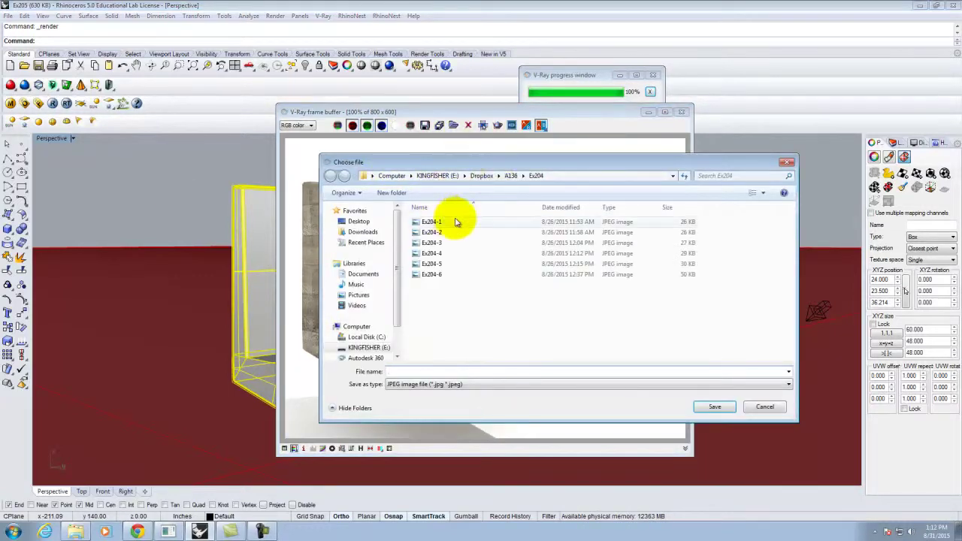
click(510, 176)
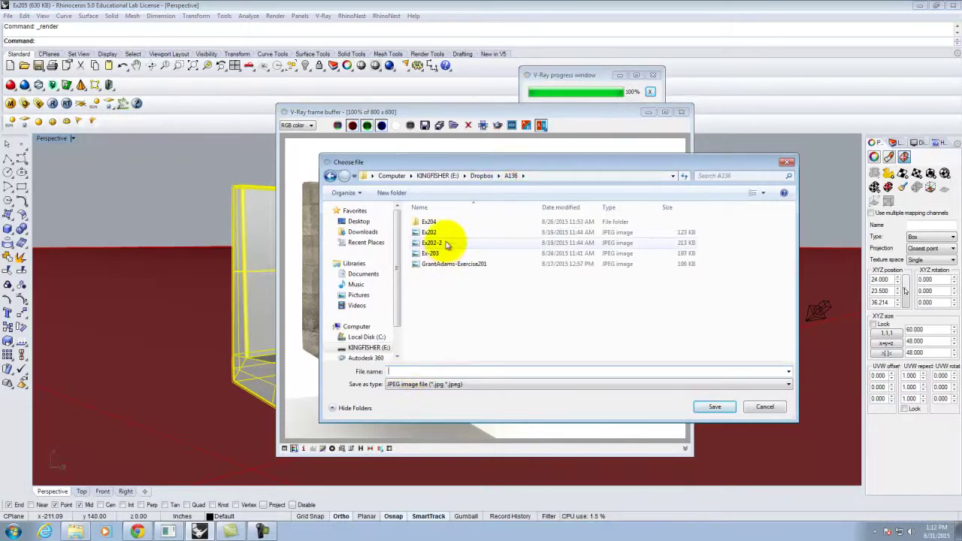
click(421, 371)
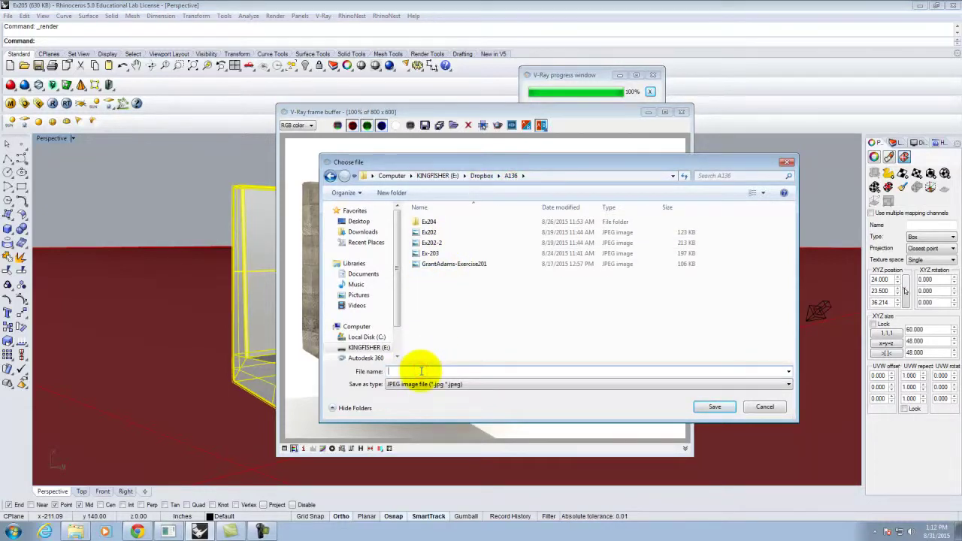
text(Ex205)
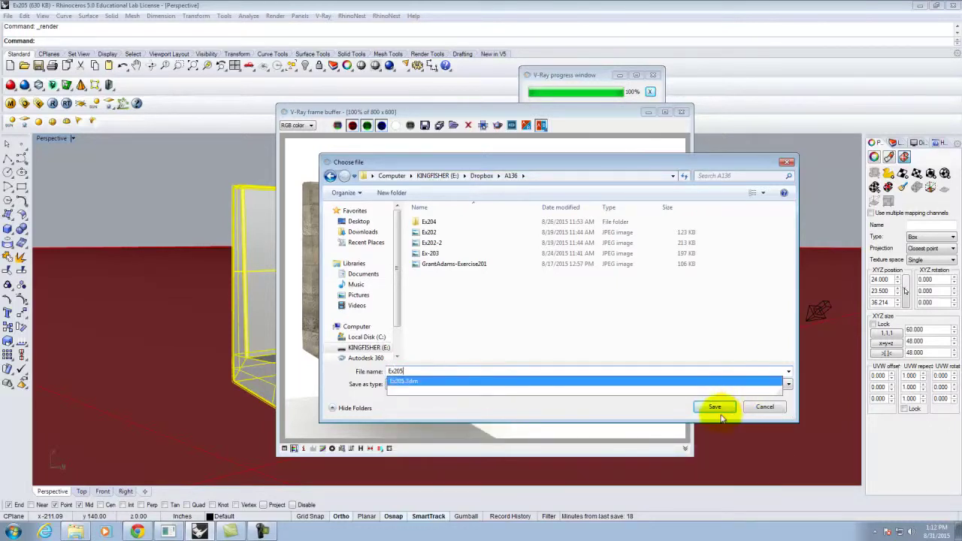
click(710, 409)
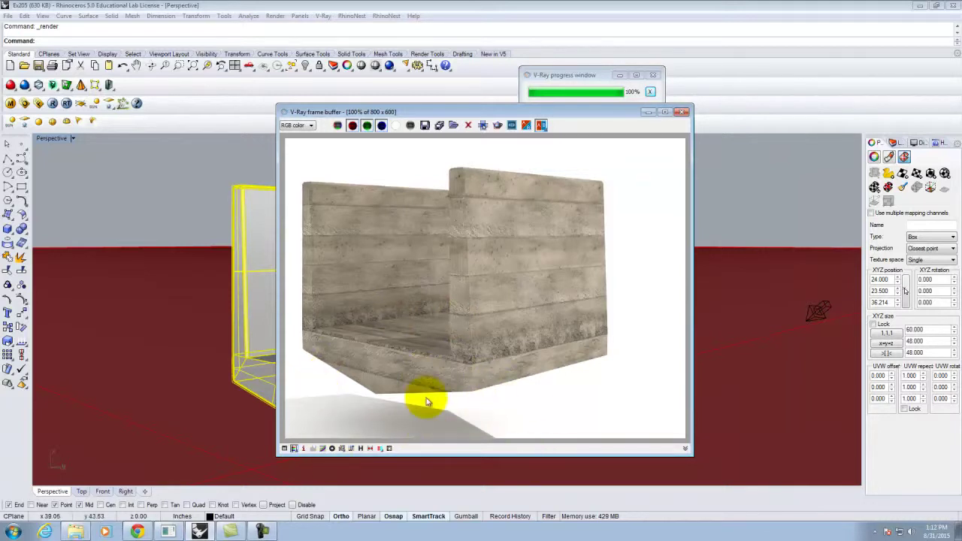
click(681, 114)
click(655, 75)
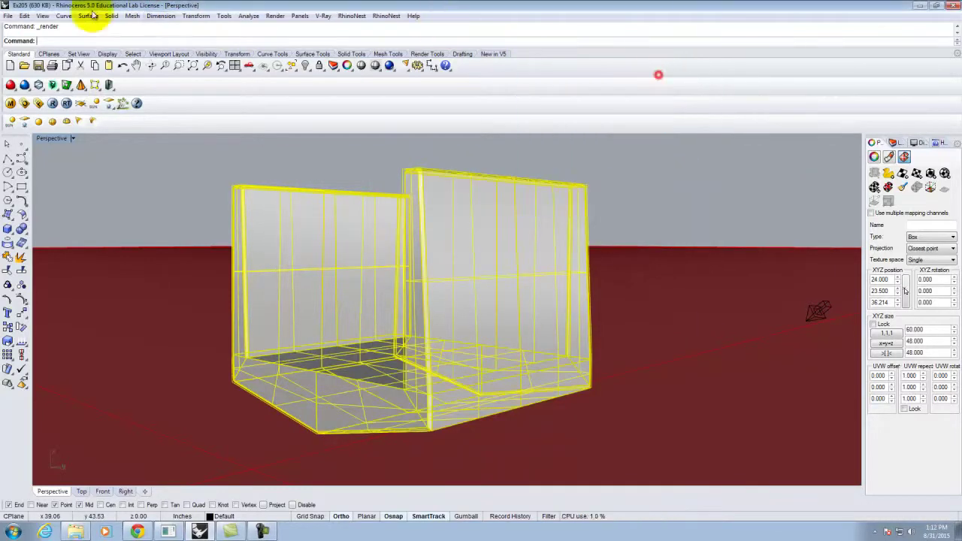
Step: Save the current Rhino model file Ex205
click(7, 15)
click(26, 65)
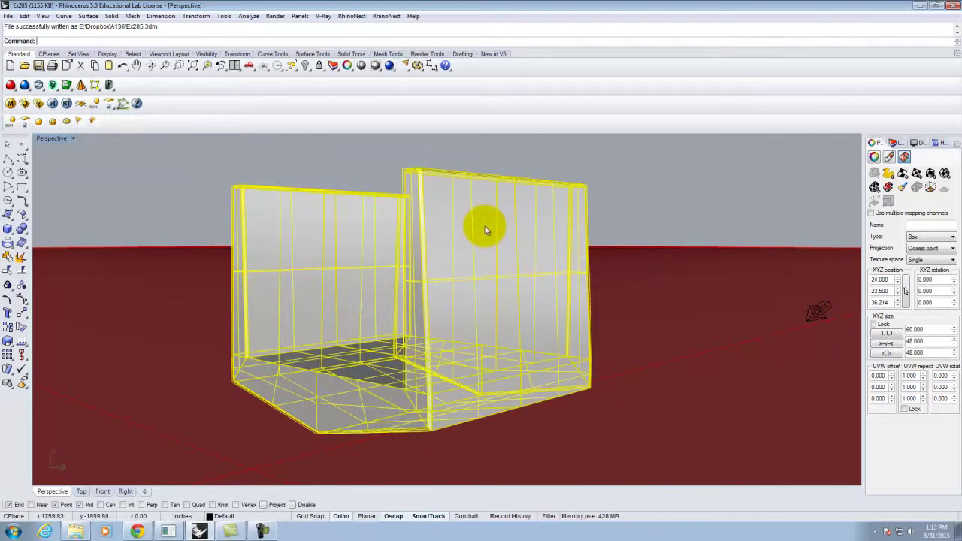
Step: Try to open the VRayForRhinoV4_tb toolbar file from the Downloads folder in the toolbar layout options, and close the options
click(223, 20)
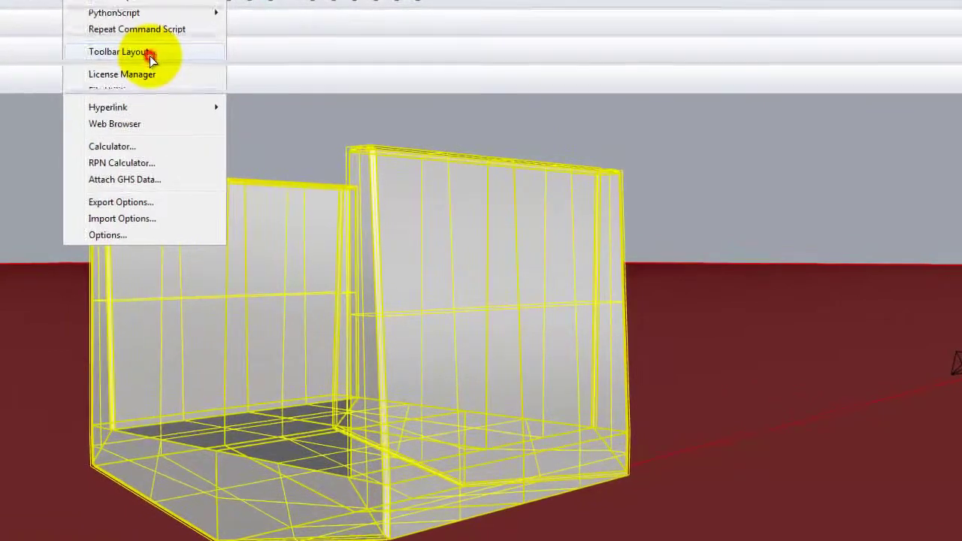
click(273, 109)
drag(597, 94, 627, 67)
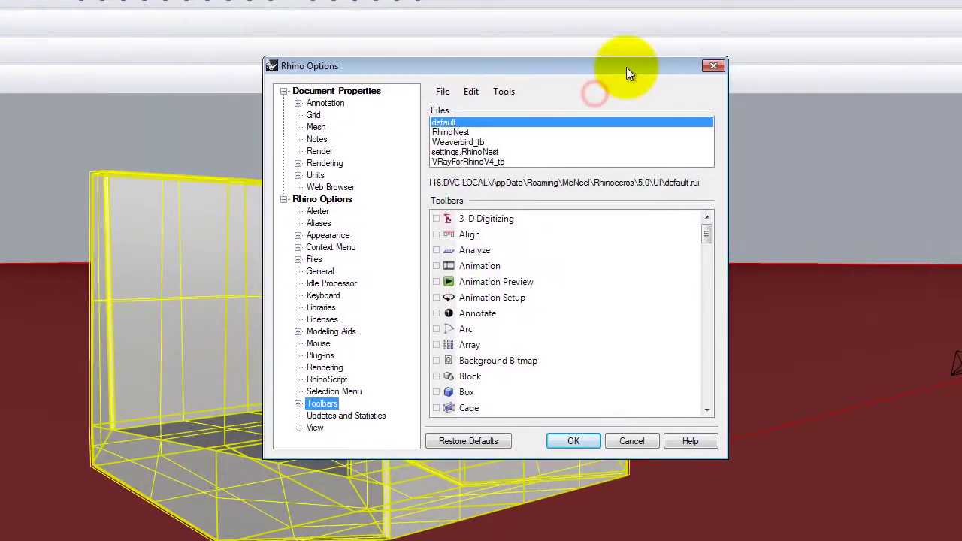
click(444, 90)
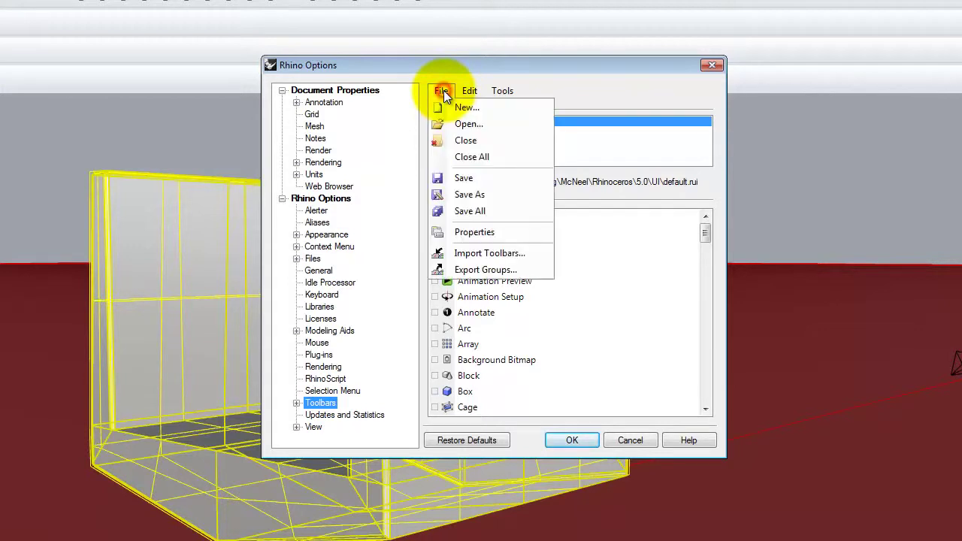
click(475, 128)
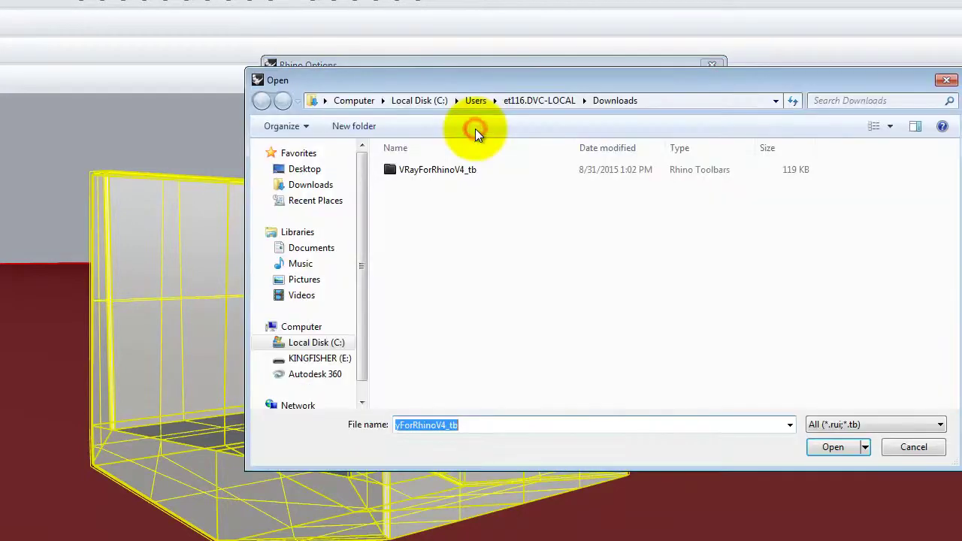
click(426, 170)
click(833, 448)
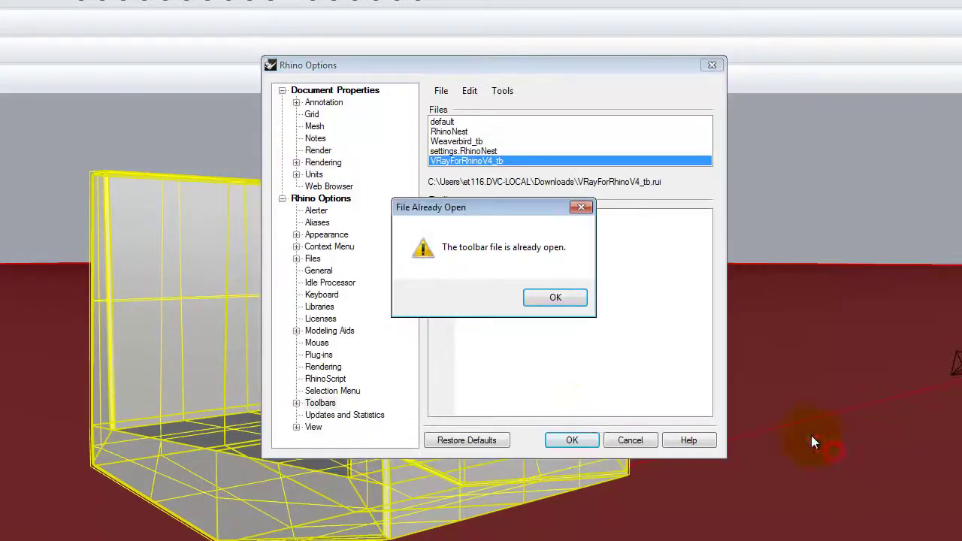
click(530, 294)
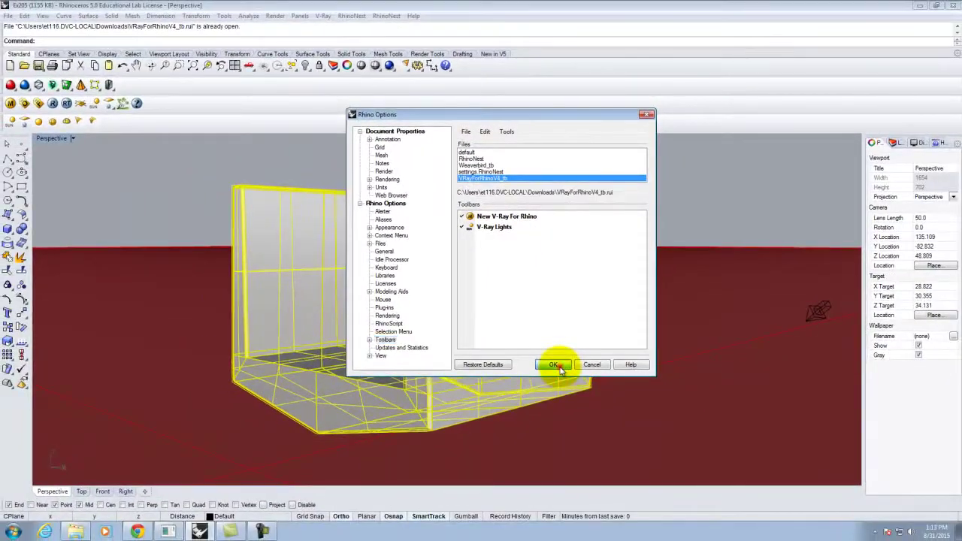
click(557, 376)
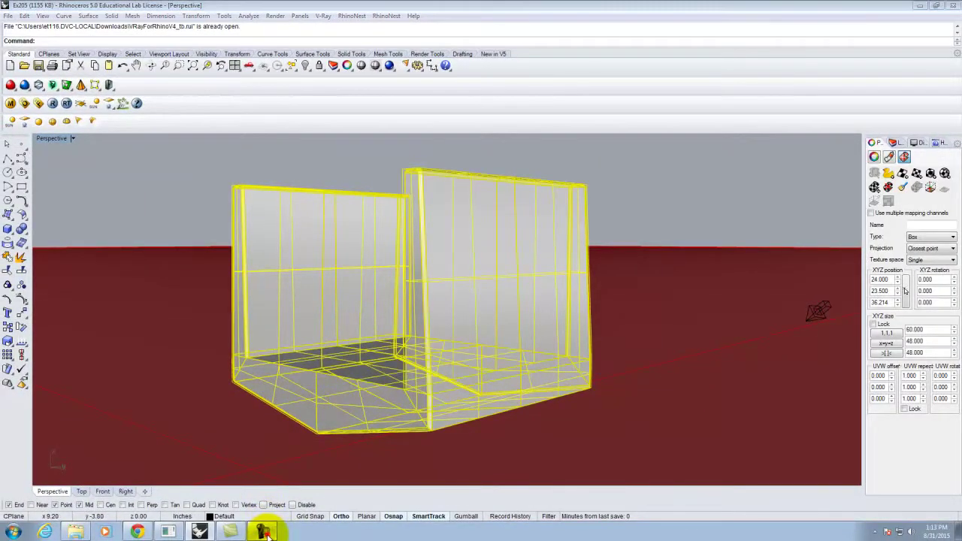